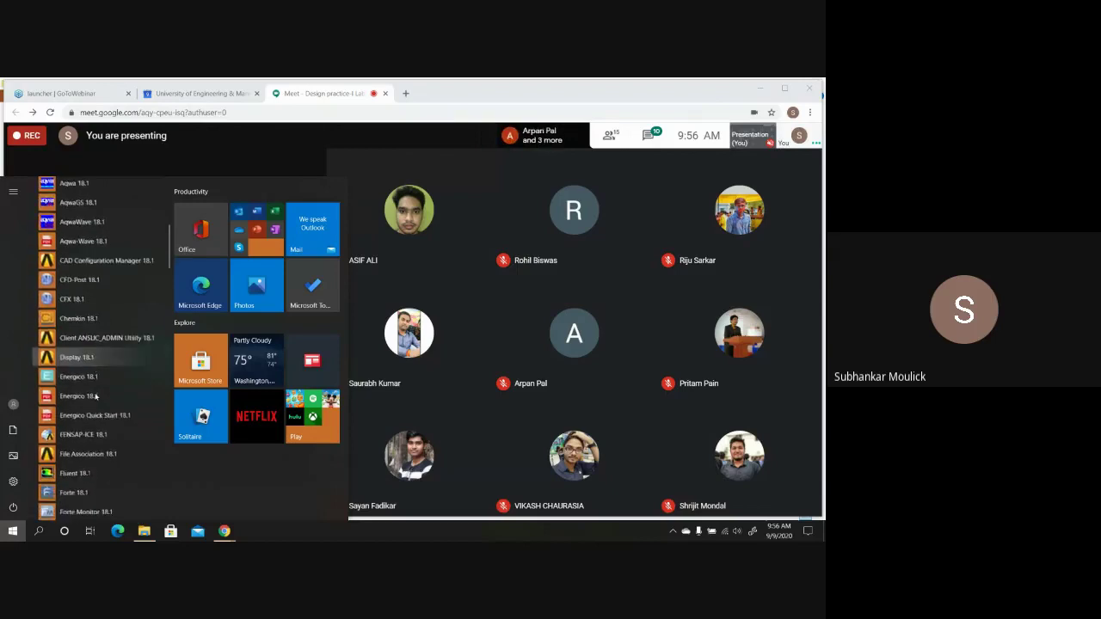
Launch Mechanical APDL 18.1.
{"action": "scroll", "coordinate": [96, 397], "scroll_direction": "down", "scroll_amount": 3}
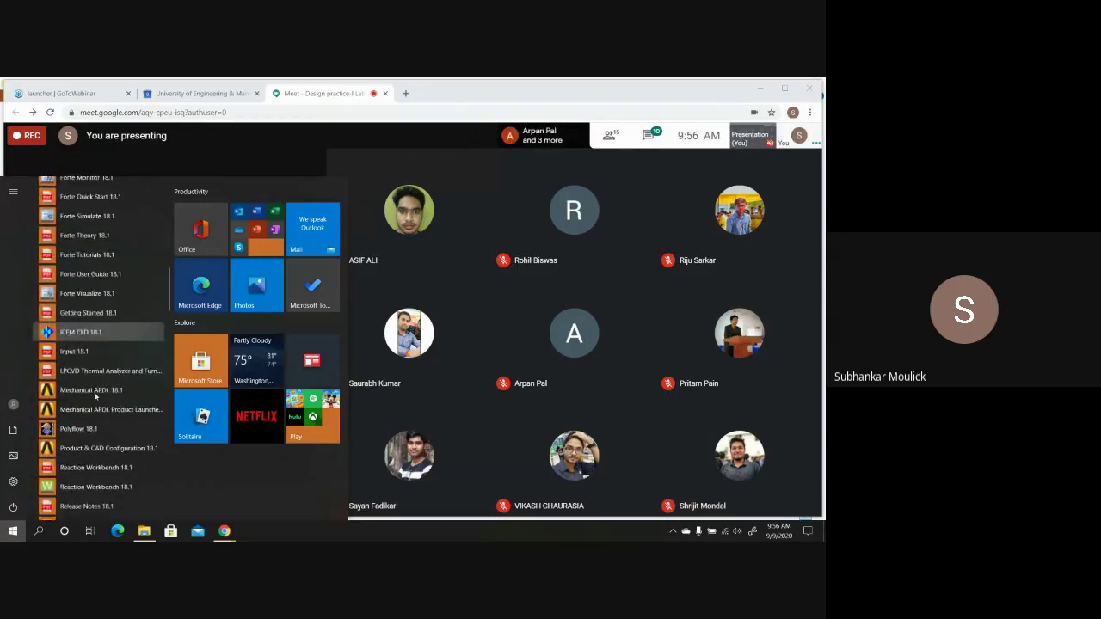
{"action": "left_click", "coordinate": [95, 393]}
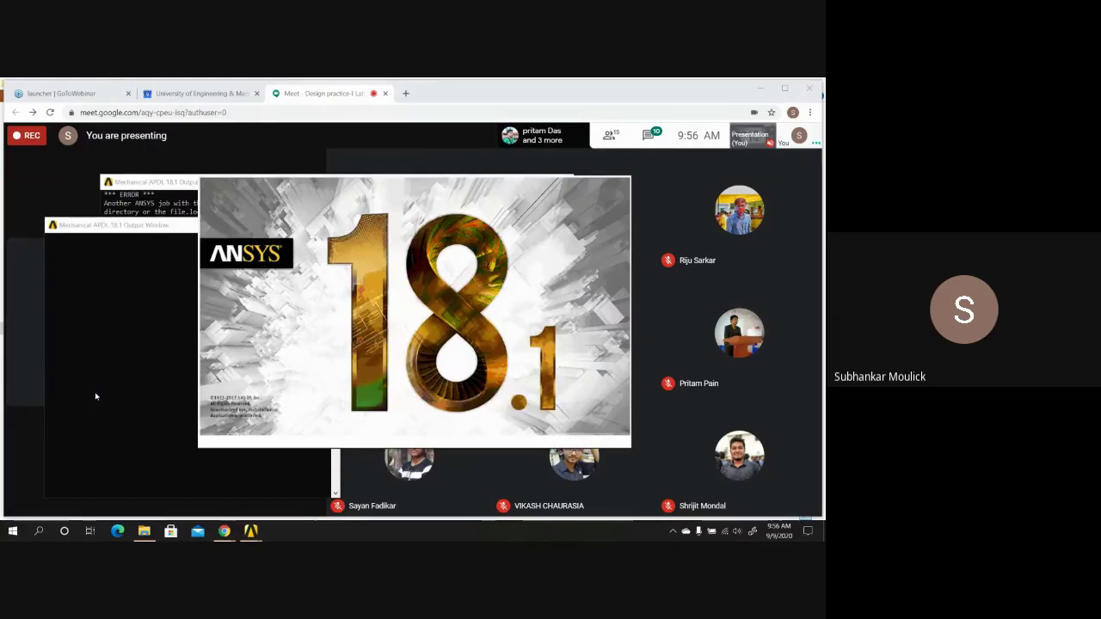
Check the meeting's participant list and chat messages, and minimize the meeting window.
{"action": "left_click", "coordinate": [647, 137]}
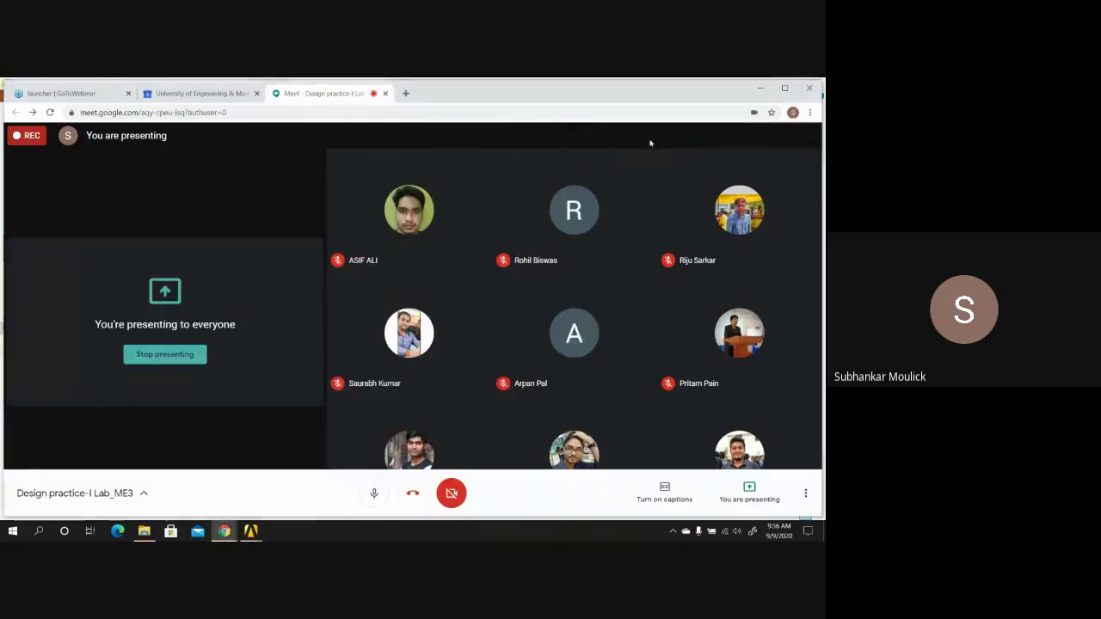
{"action": "left_click", "coordinate": [661, 171]}
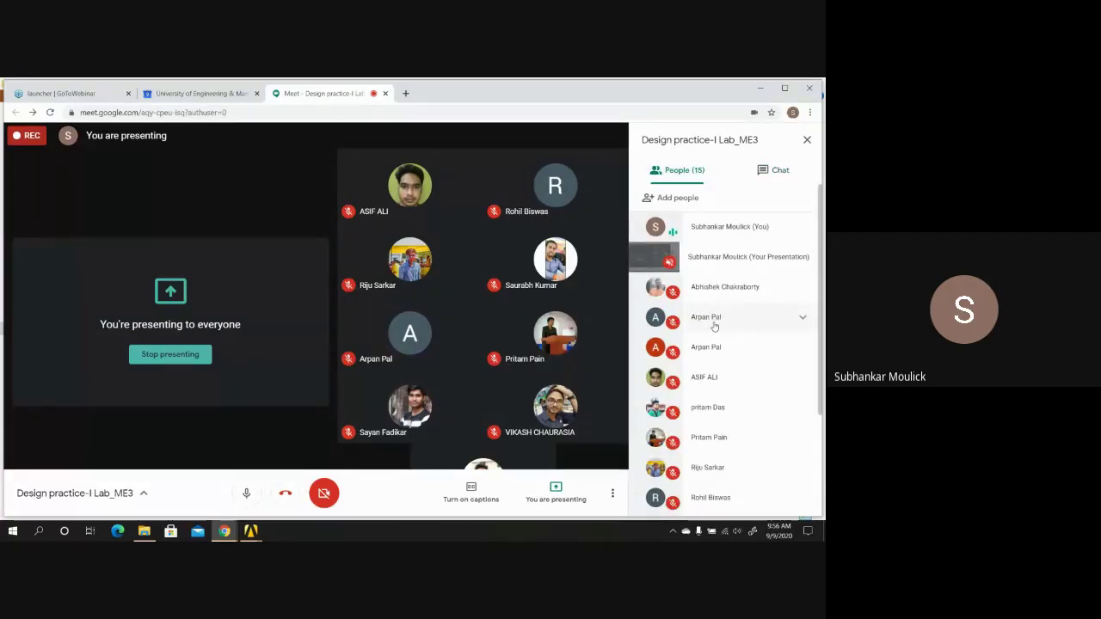
{"action": "left_click", "coordinate": [770, 172]}
{"action": "scroll", "coordinate": [696, 404], "scroll_direction": "up", "scroll_amount": 2}
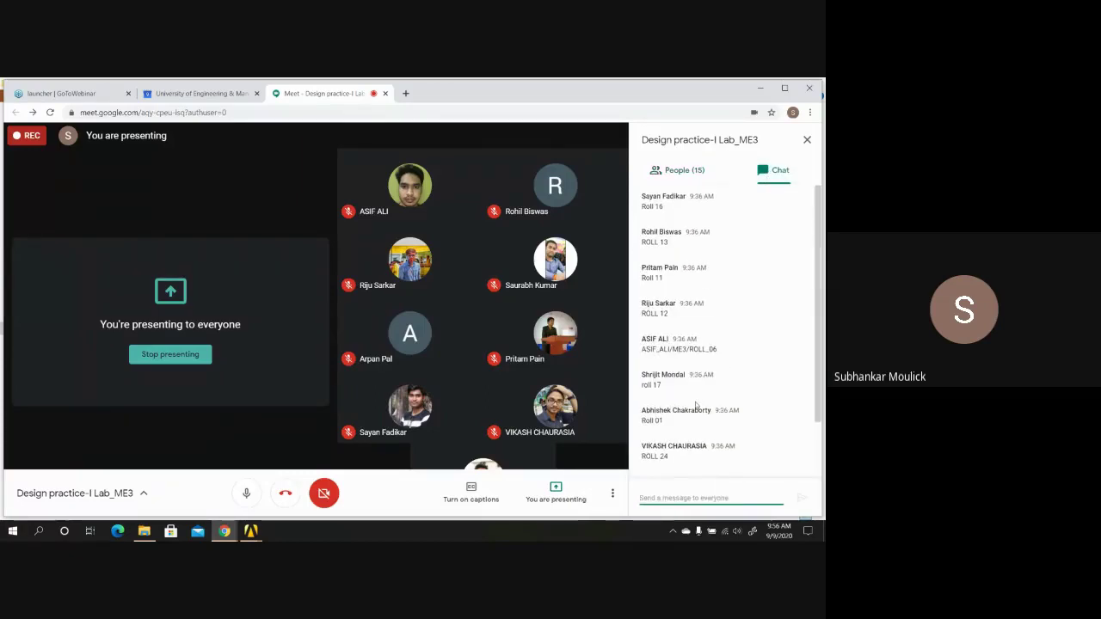
{"action": "scroll", "coordinate": [695, 401], "scroll_direction": "up", "scroll_amount": 3}
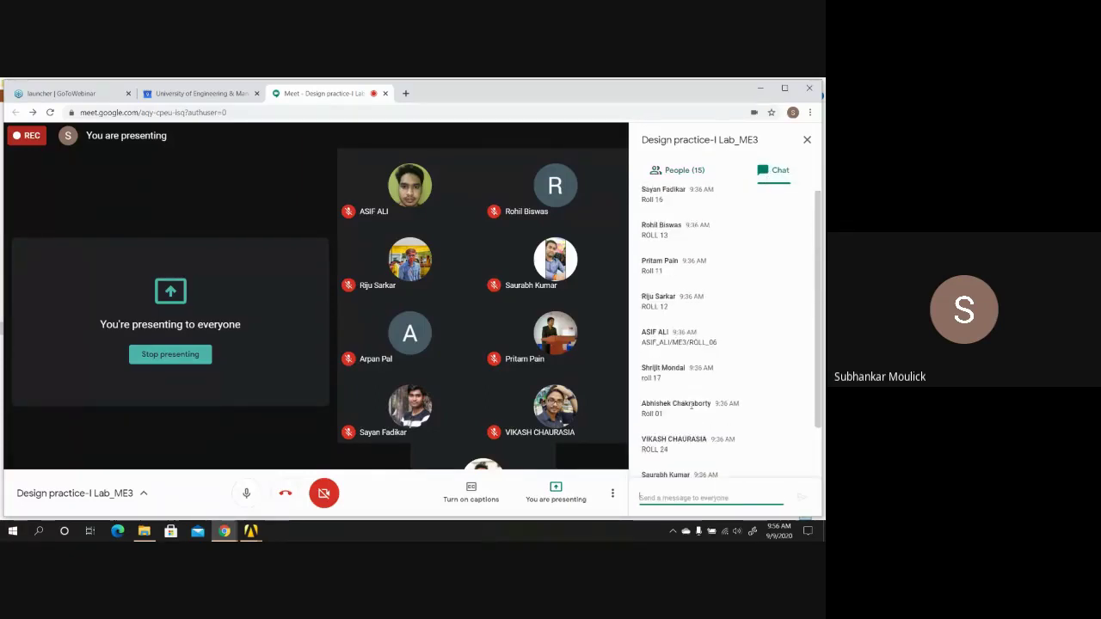
{"action": "left_click", "coordinate": [762, 88]}
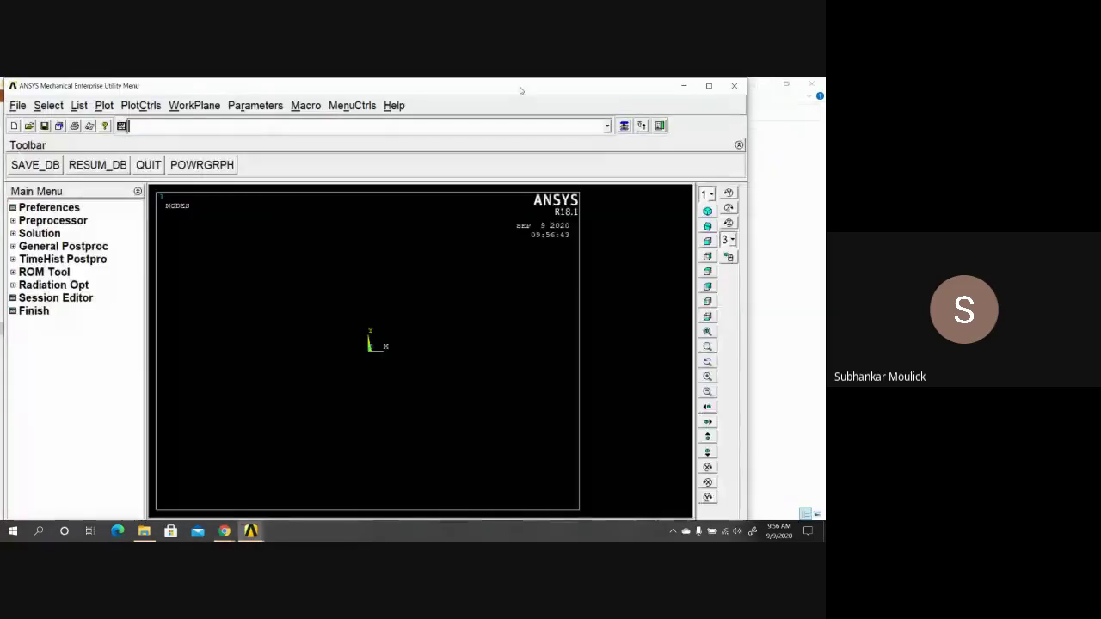
Maximize the ANSYS window and change the jobname to CANTILEVER BEAM with new log and error files enabled.
{"action": "left_click", "coordinate": [709, 86]}
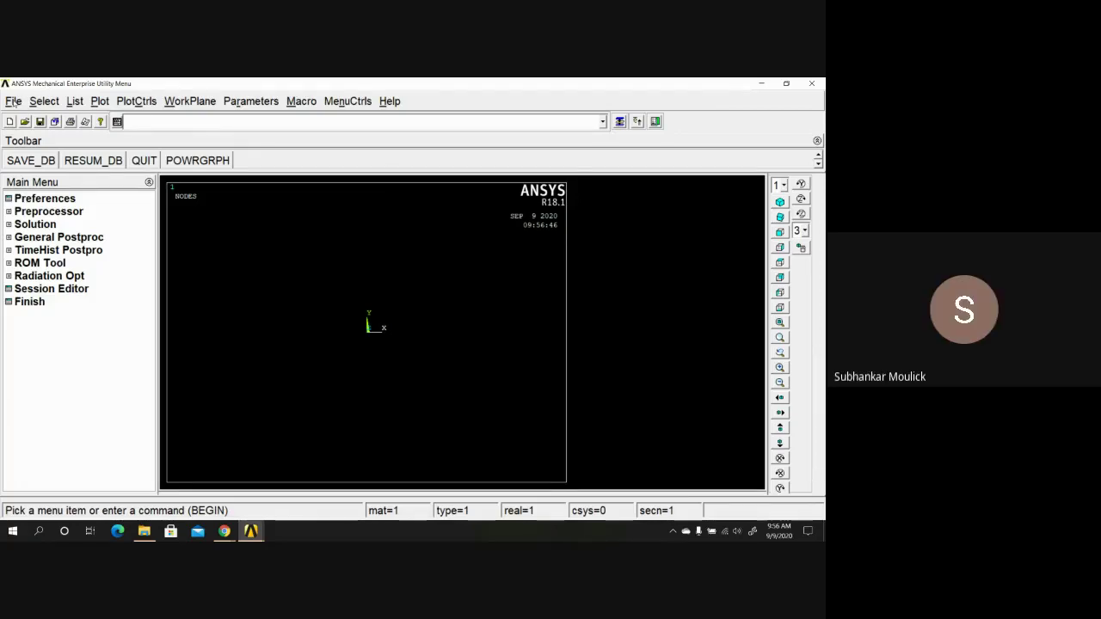
{"action": "key", "text": "alt+f"}
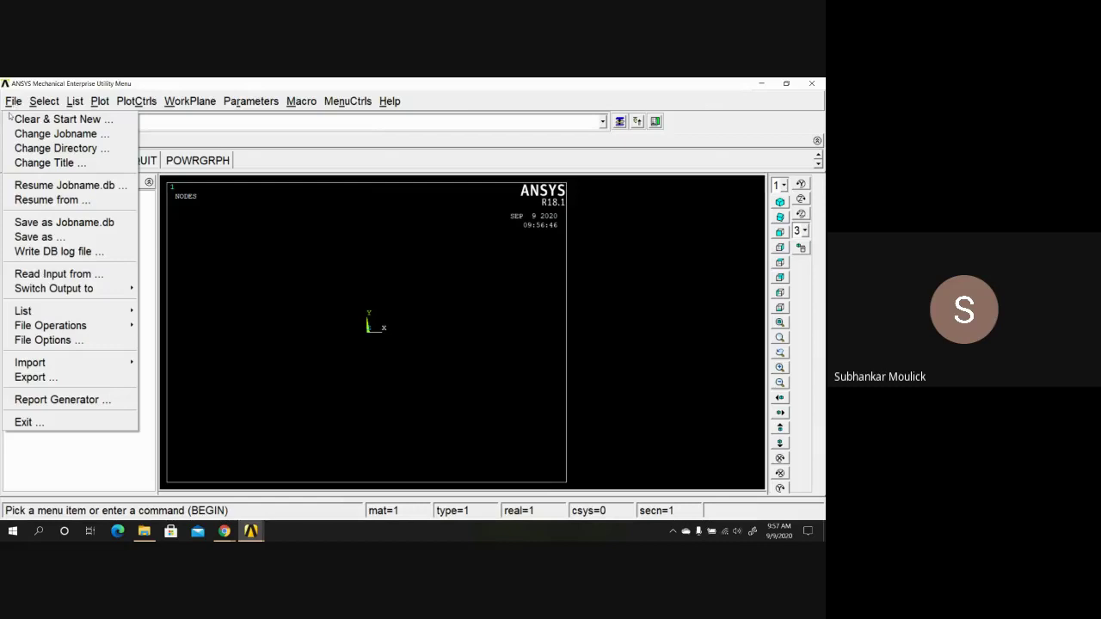
{"action": "left_click", "coordinate": [50, 135]}
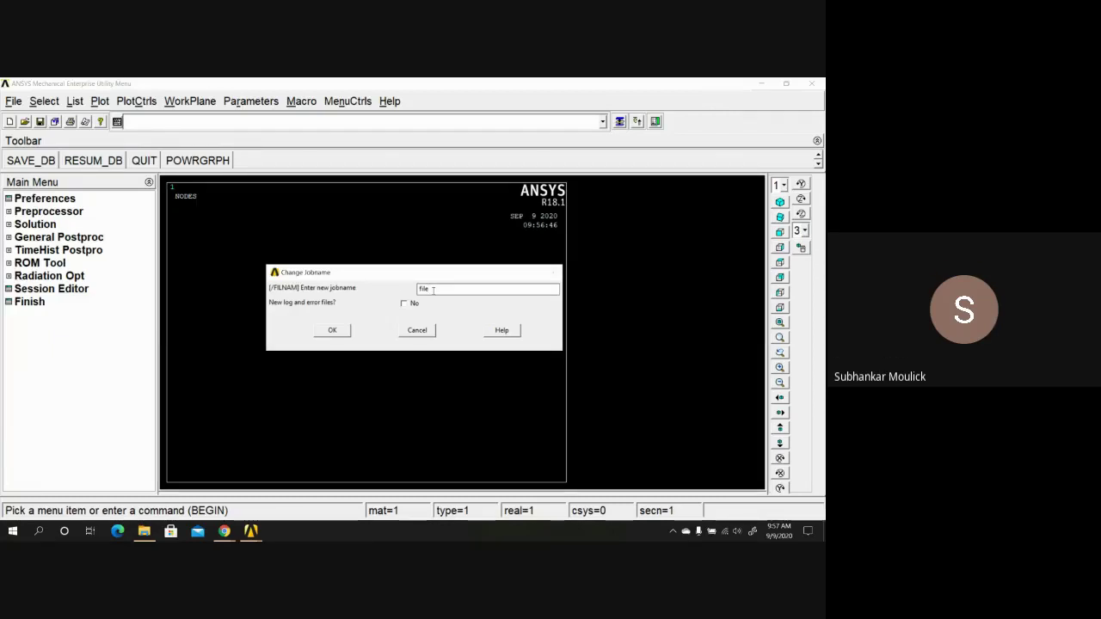
{"action": "key", "text": "BackSpace"}
{"action": "key", "text": "BackSpace"}
{"action": "key", "text": "BackSpace"}
{"action": "type", "text": "BEAM"}
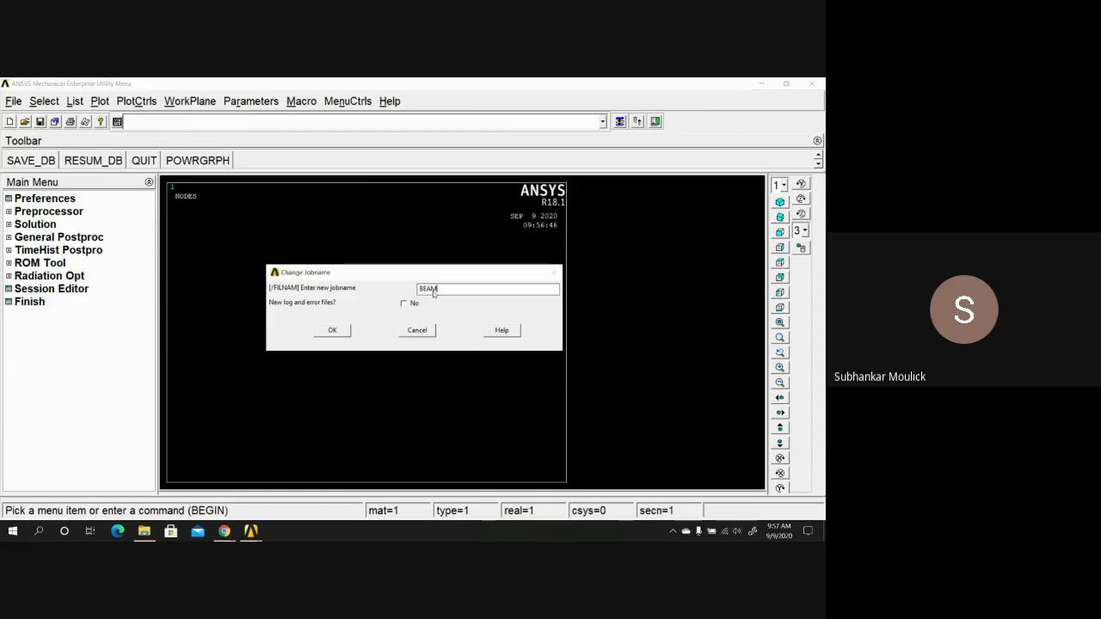
{"action": "key", "text": "BackSpace"}
{"action": "type", "text": "CANTILEVER BEAM"}
{"action": "left_click", "coordinate": [403, 305]}
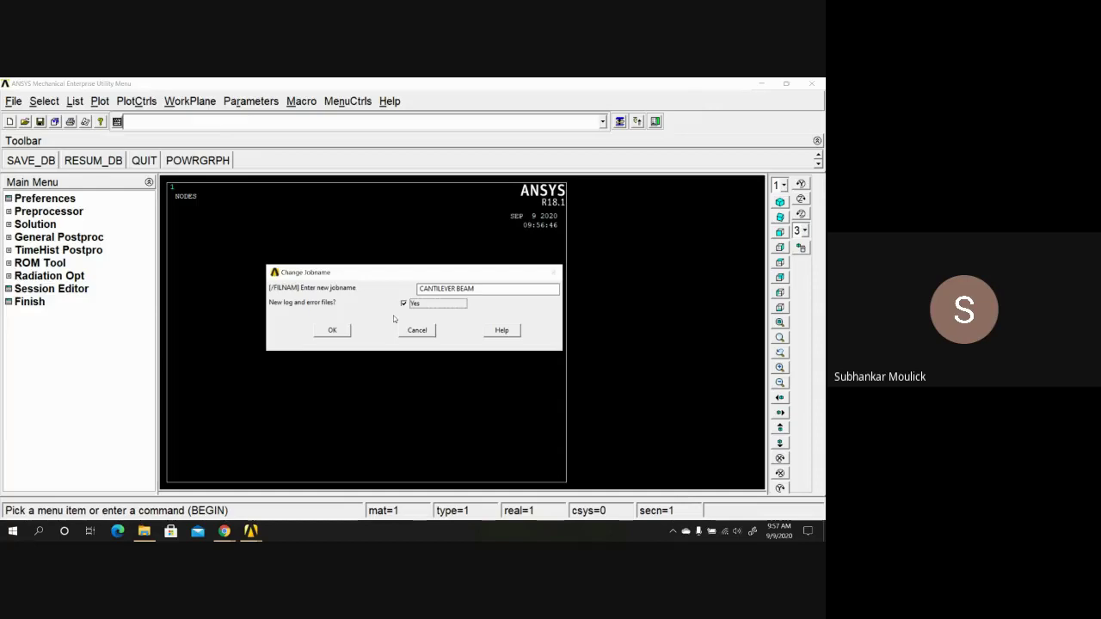
{"action": "left_click", "coordinate": [335, 331]}
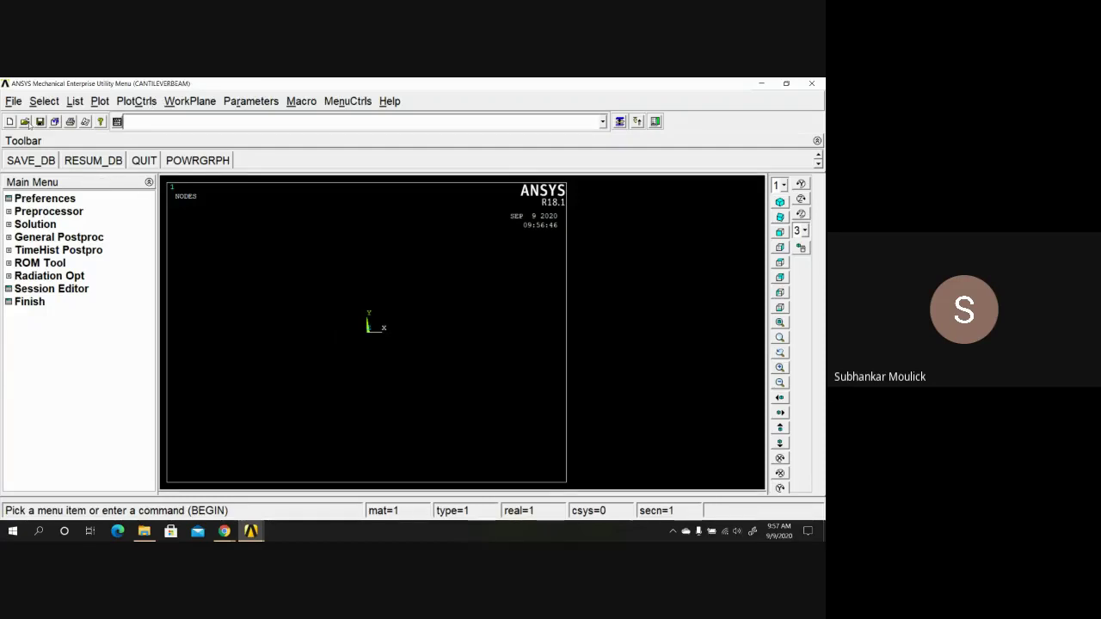
Set the analysis title to BENDING ANALYSIS OF AN I SECTION CANTILEVER BEAM and replot the graphics display.
{"action": "left_click", "coordinate": [14, 101]}
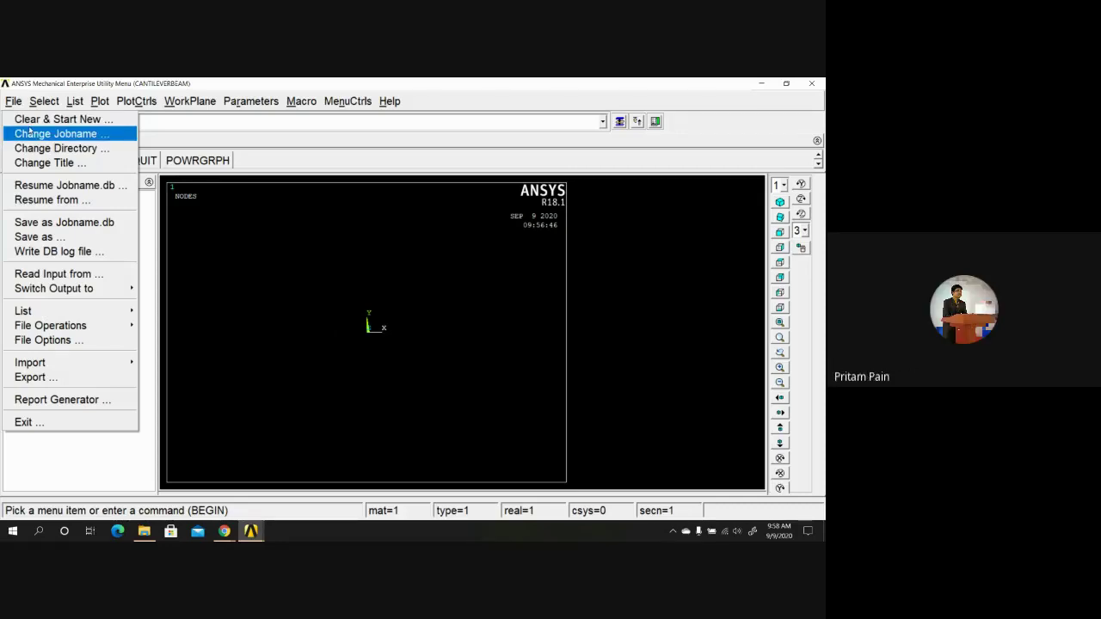
{"action": "left_click", "coordinate": [52, 163]}
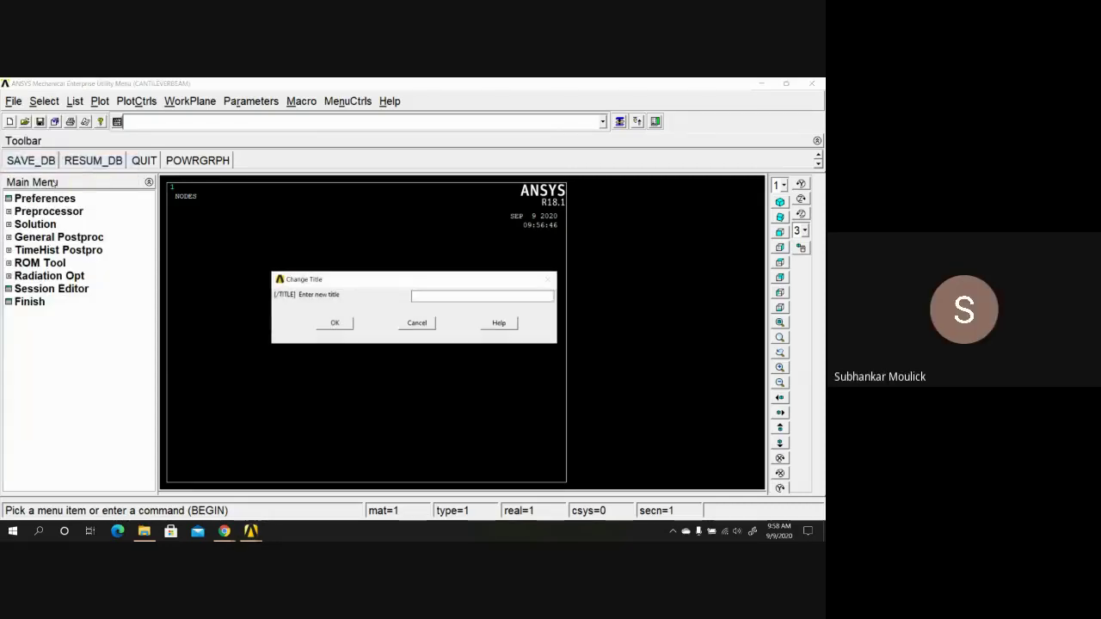
{"action": "left_click", "coordinate": [422, 299]}
{"action": "type", "text": "BENDING STRESS"}
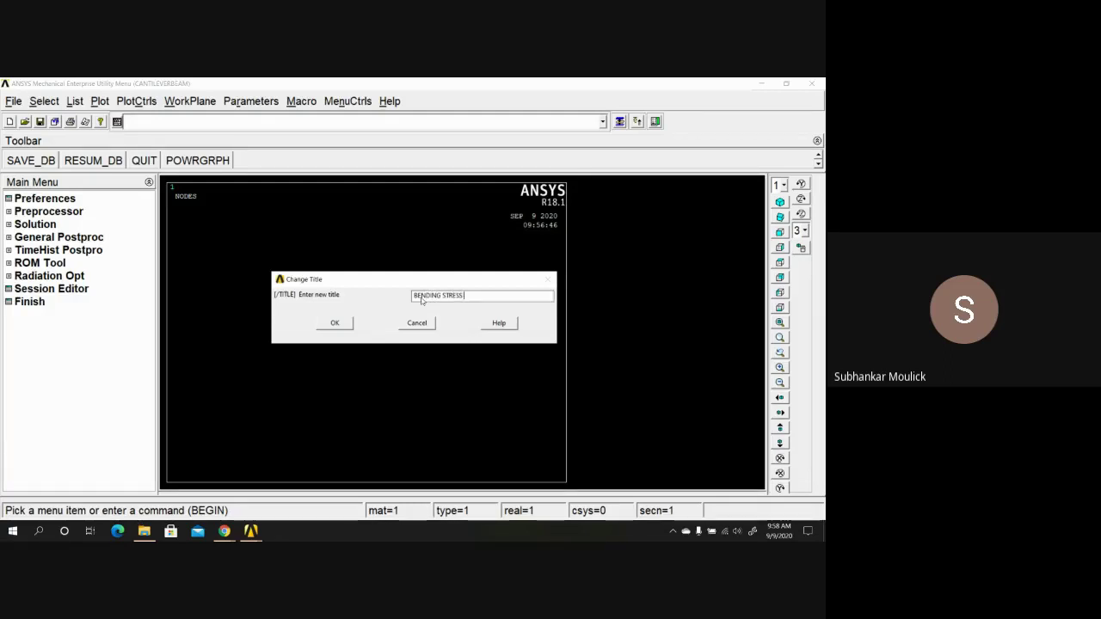
{"action": "type", "text": " AN"}
{"action": "key", "text": "BackSpace"}
{"action": "key", "text": "BackSpace"}
{"action": "key", "text": "BackSpace"}
{"action": "key", "text": "BackSpace"}
{"action": "key", "text": "BackSpace"}
{"action": "key", "text": "BackSpace"}
{"action": "key", "text": "BackSpace"}
{"action": "key", "text": "BackSpace"}
{"action": "key", "text": "BackSpace"}
{"action": "type", "text": "ANALYSIS OF AN I SECTION"}
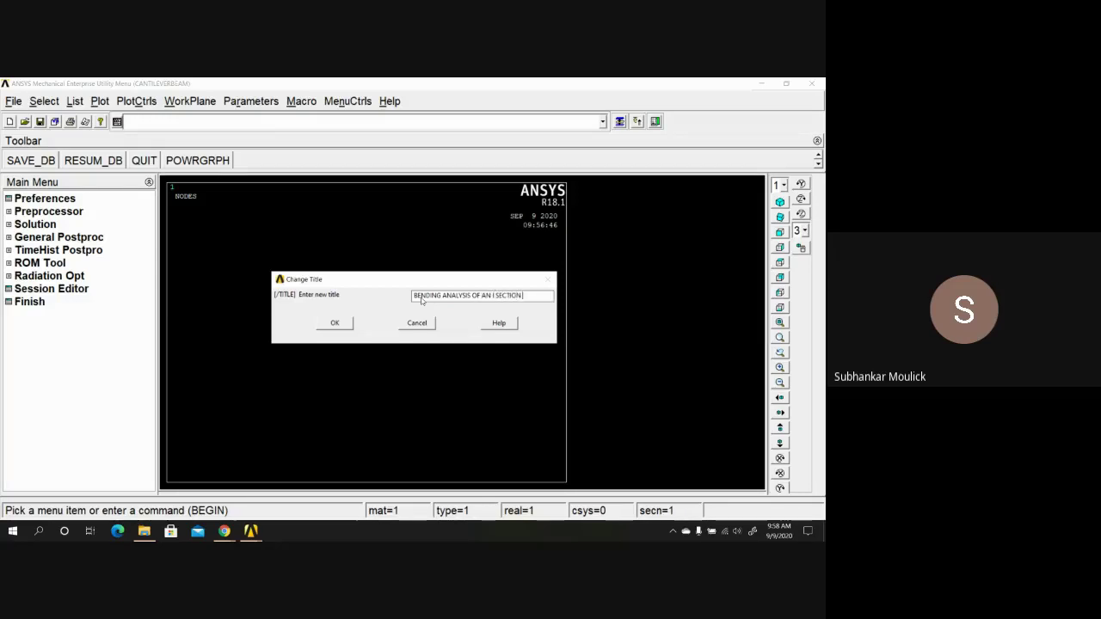
{"action": "type", "text": " CANTI"}
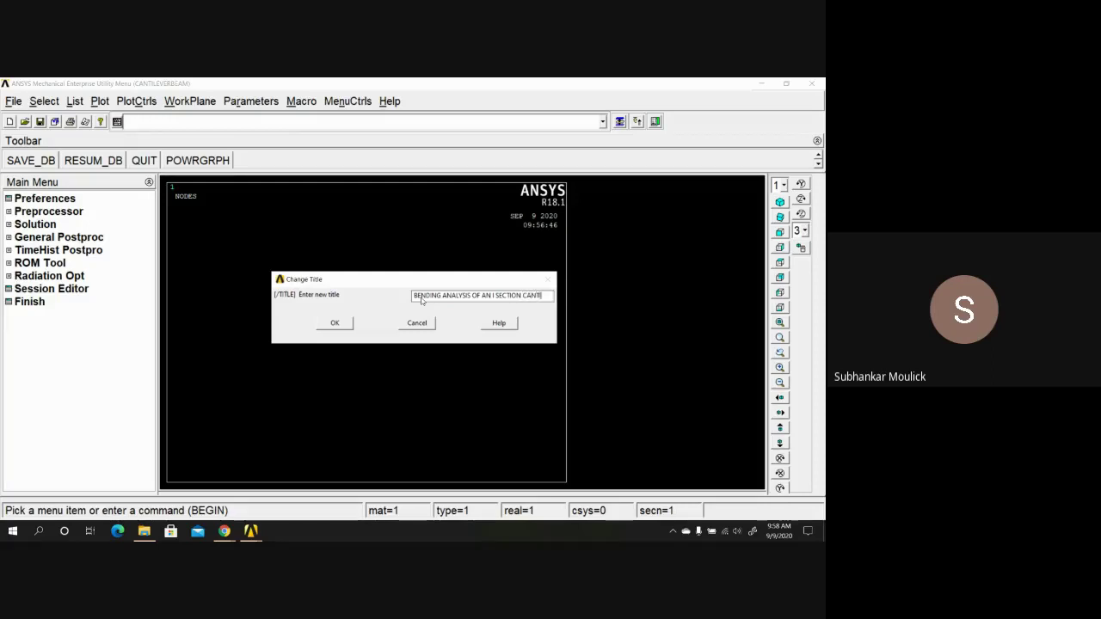
{"action": "type", "text": "LEVER BEAM"}
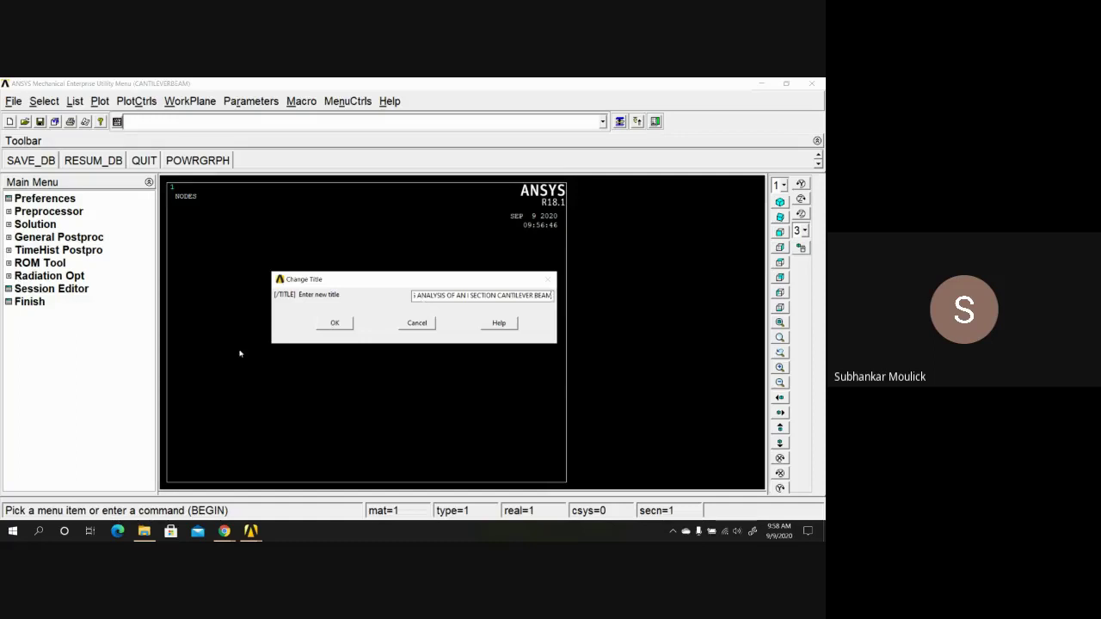
{"action": "left_click", "coordinate": [334, 324]}
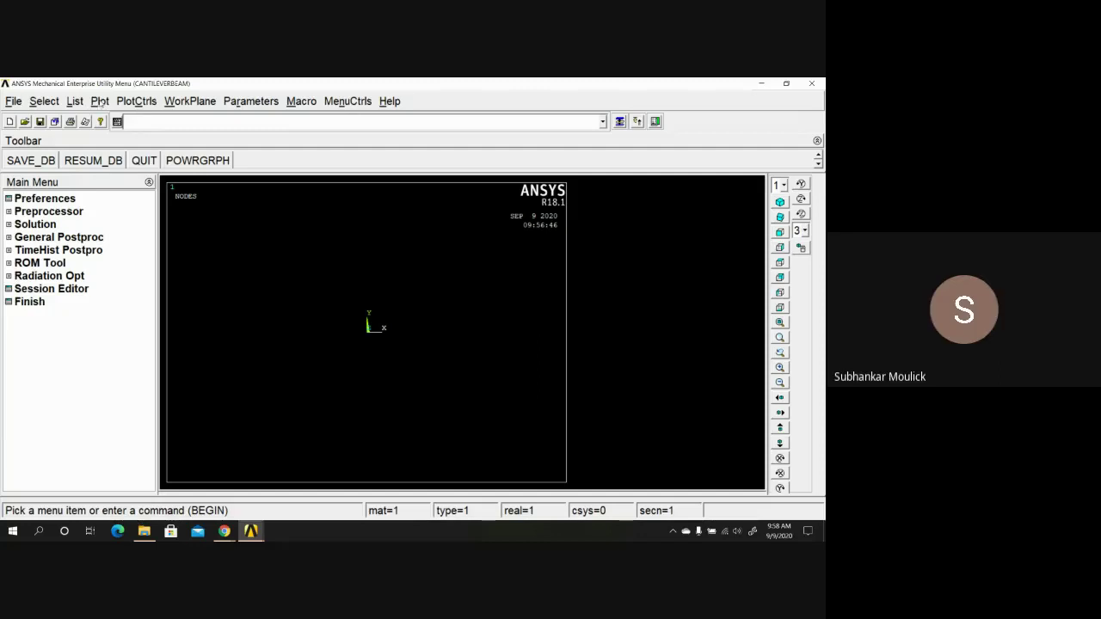
{"action": "left_click", "coordinate": [99, 102]}
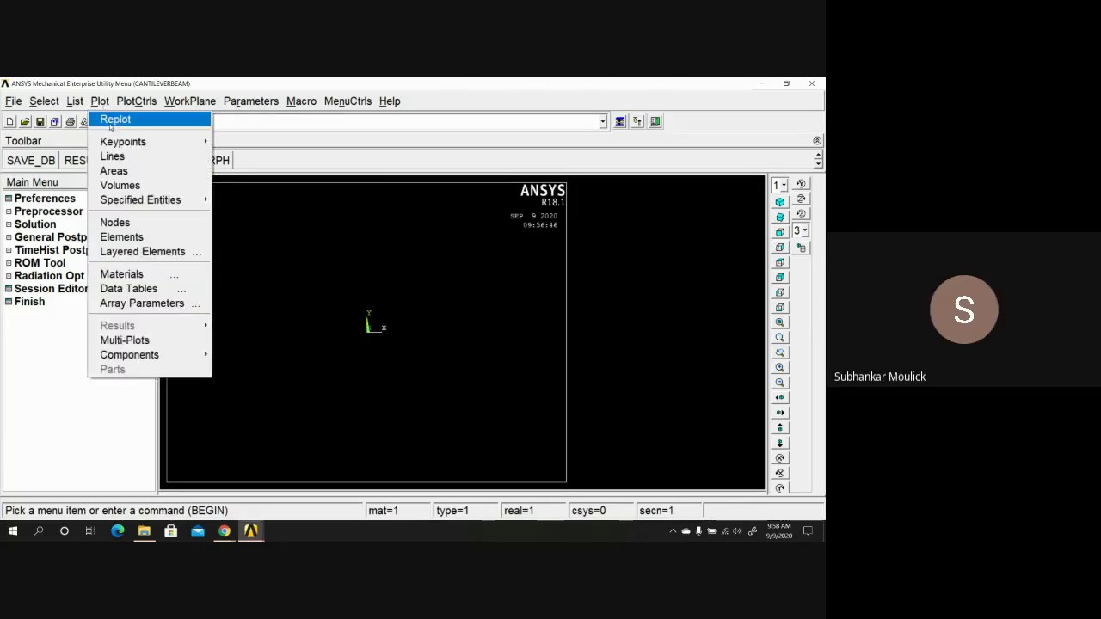
{"action": "left_click", "coordinate": [115, 120]}
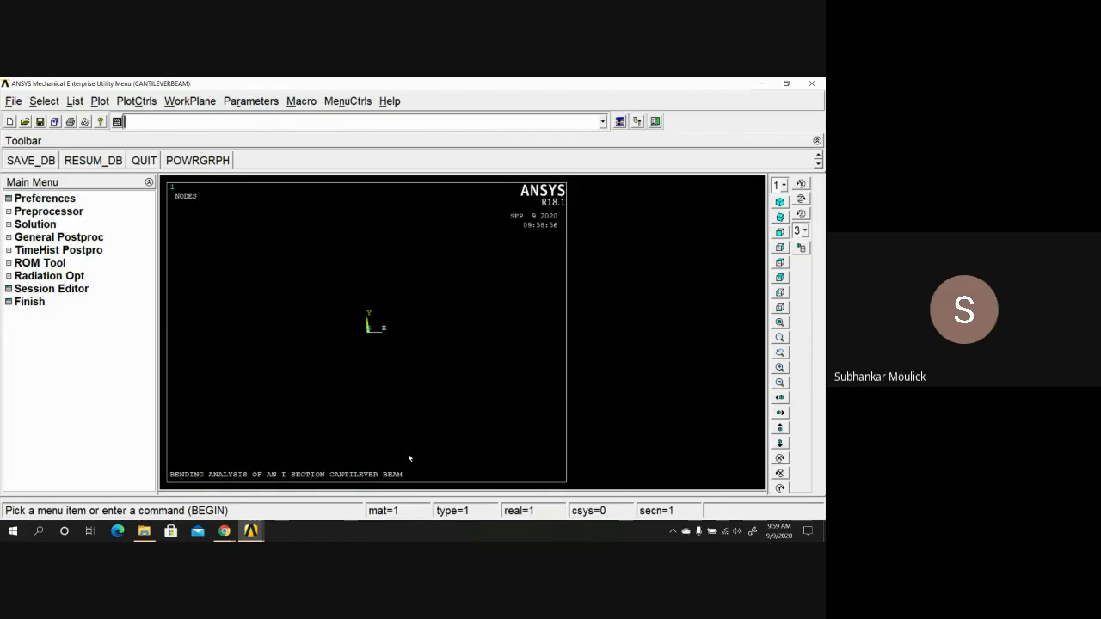
Set the GUI filtering preferences to show only the Structural discipline.
{"action": "left_click", "coordinate": [54, 202]}
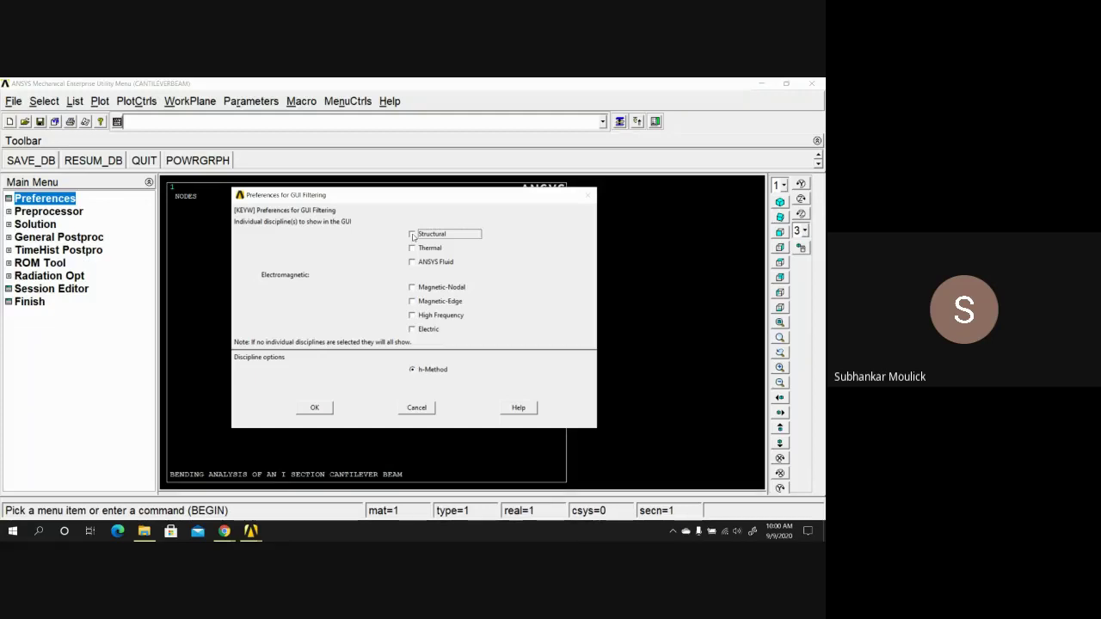
{"action": "left_click", "coordinate": [315, 410]}
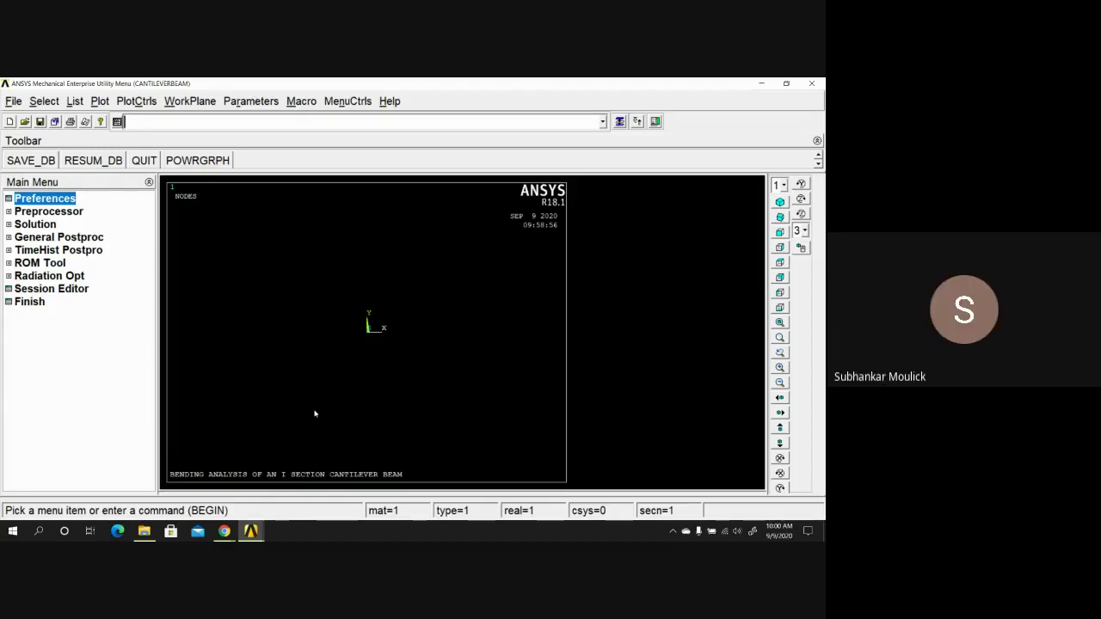
Add the Beam 2 node 188 element type from the element library with reference number 1.
{"action": "left_click", "coordinate": [43, 213]}
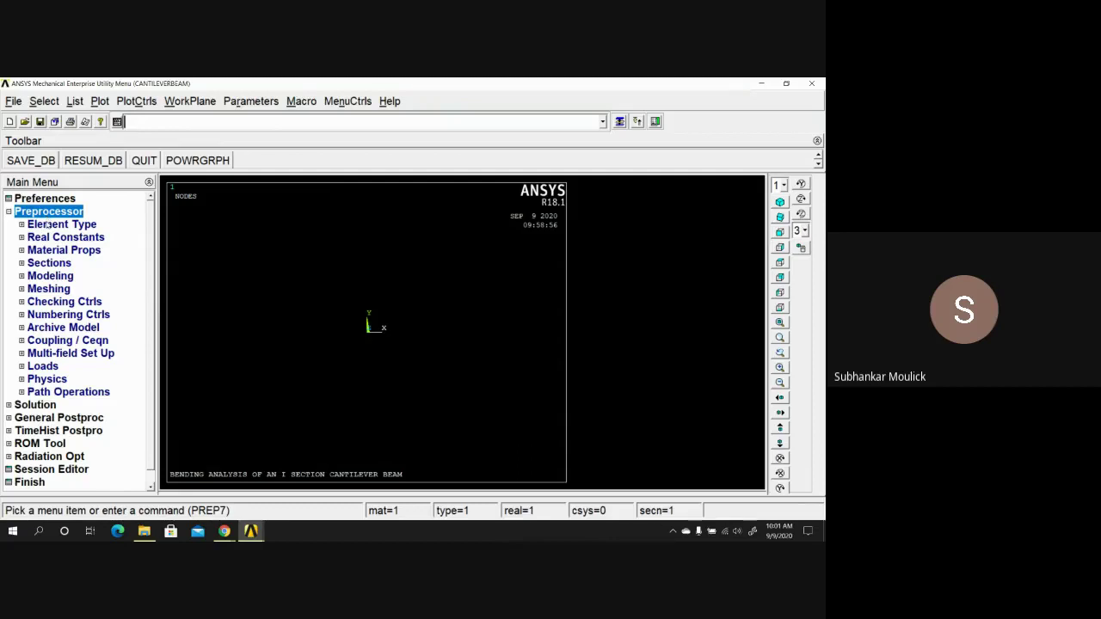
{"action": "left_click", "coordinate": [47, 224]}
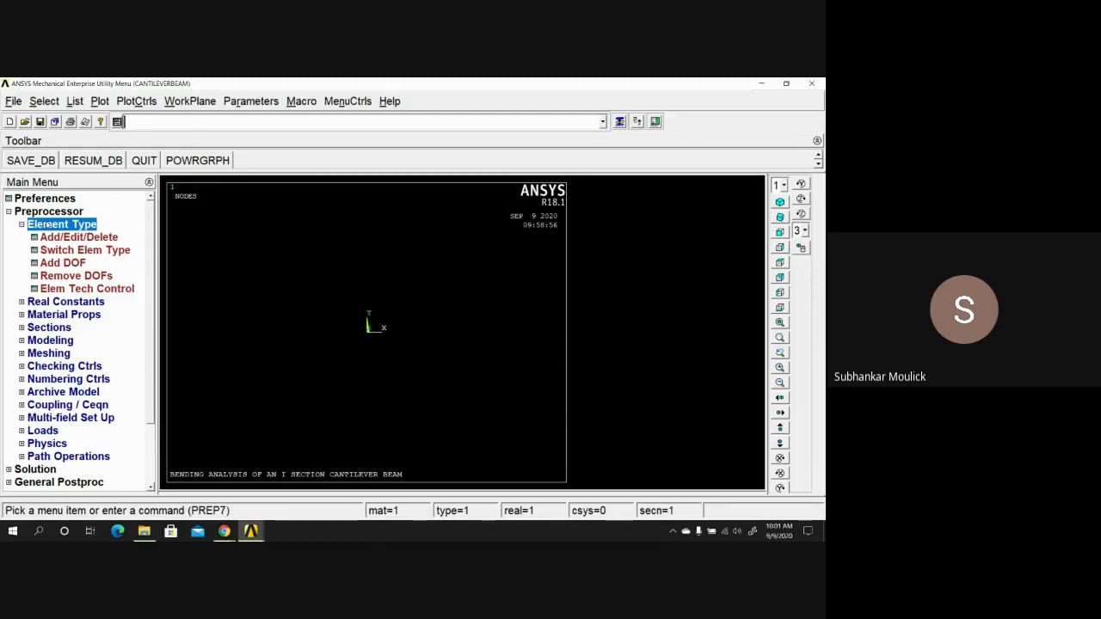
{"action": "left_click", "coordinate": [53, 238]}
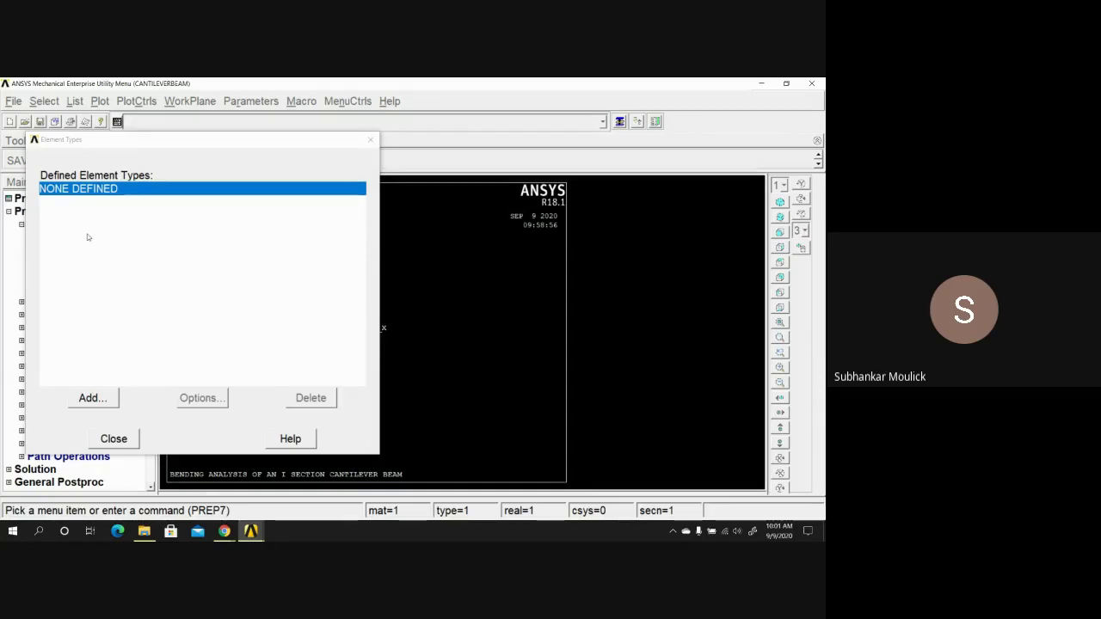
{"action": "left_click", "coordinate": [95, 398]}
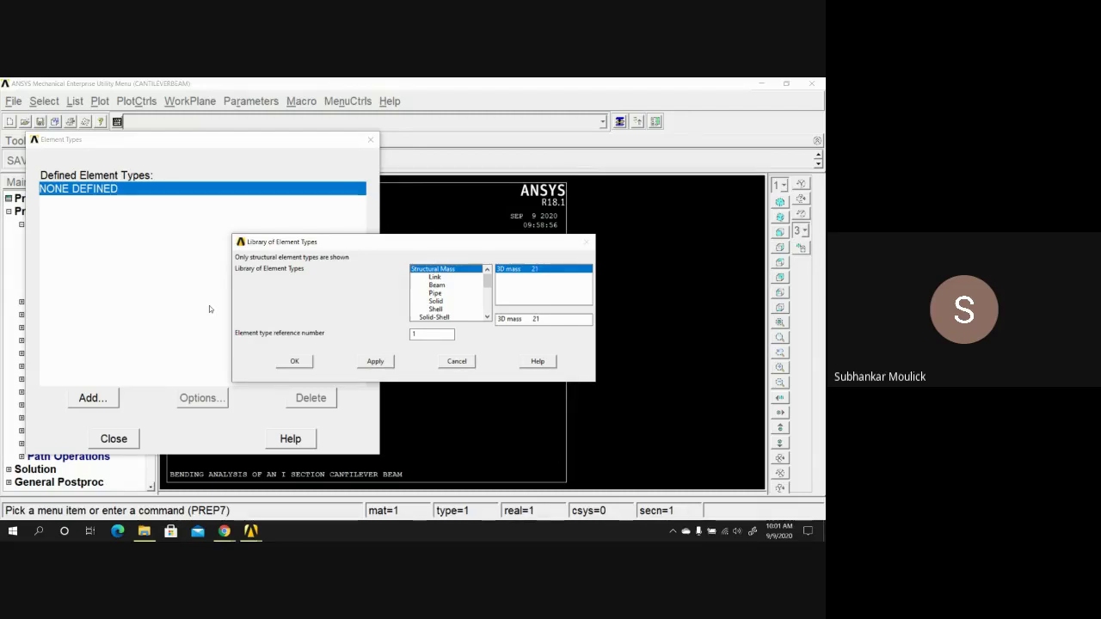
{"action": "mouse_move", "coordinate": [488, 280]}
{"action": "left_mouse_down"}
{"action": "mouse_move", "coordinate": [492, 311]}
{"action": "mouse_move", "coordinate": [481, 274]}
{"action": "left_mouse_up"}
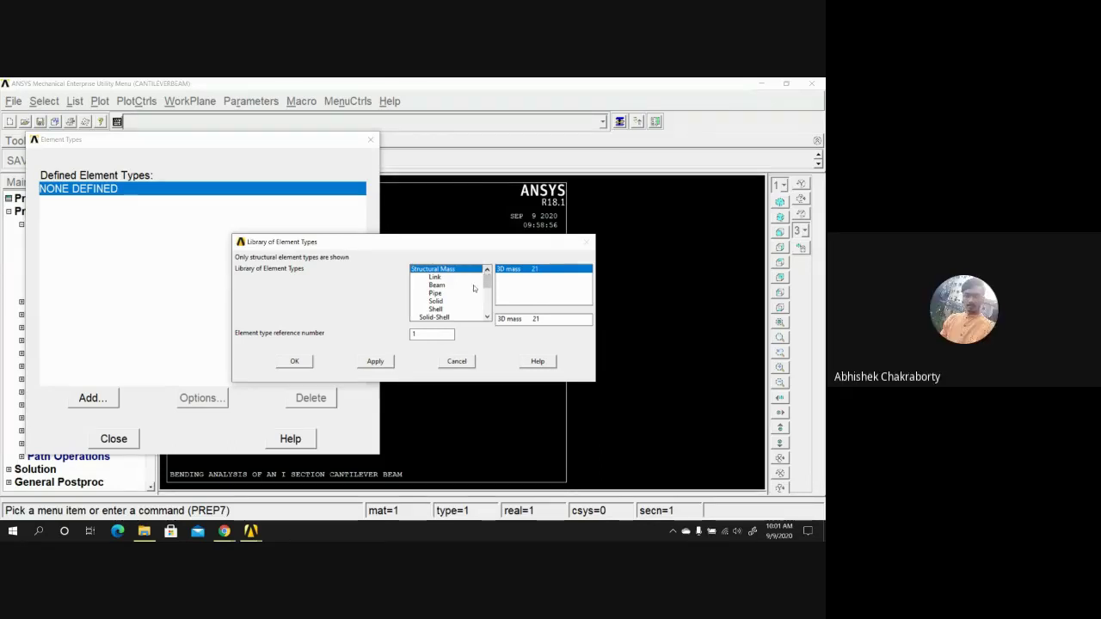
{"action": "left_click", "coordinate": [437, 285]}
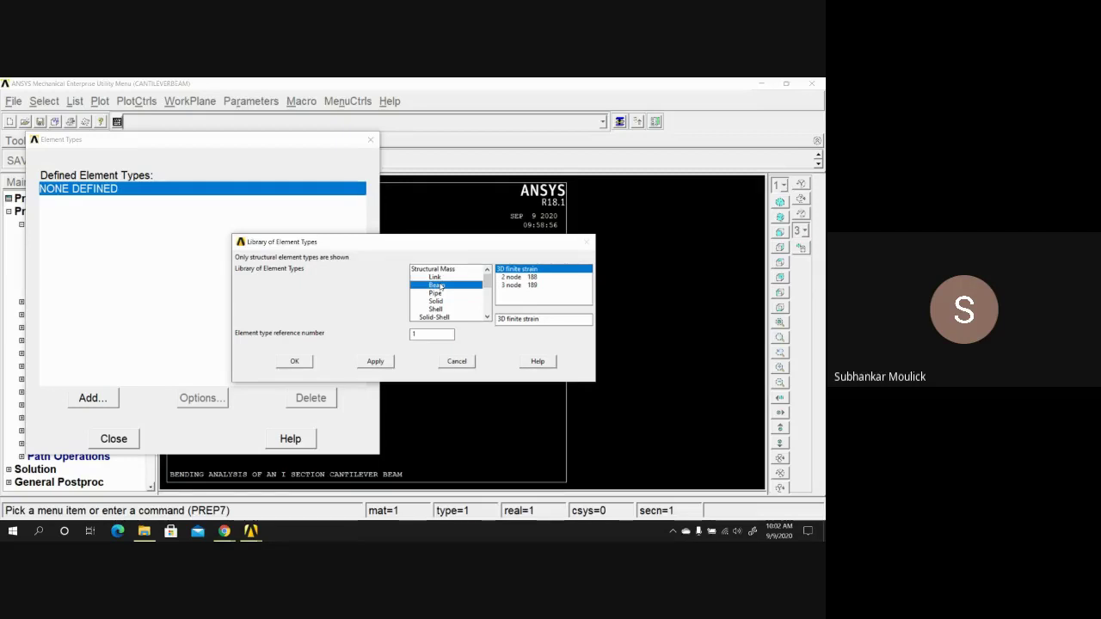
{"action": "left_click", "coordinate": [522, 278]}
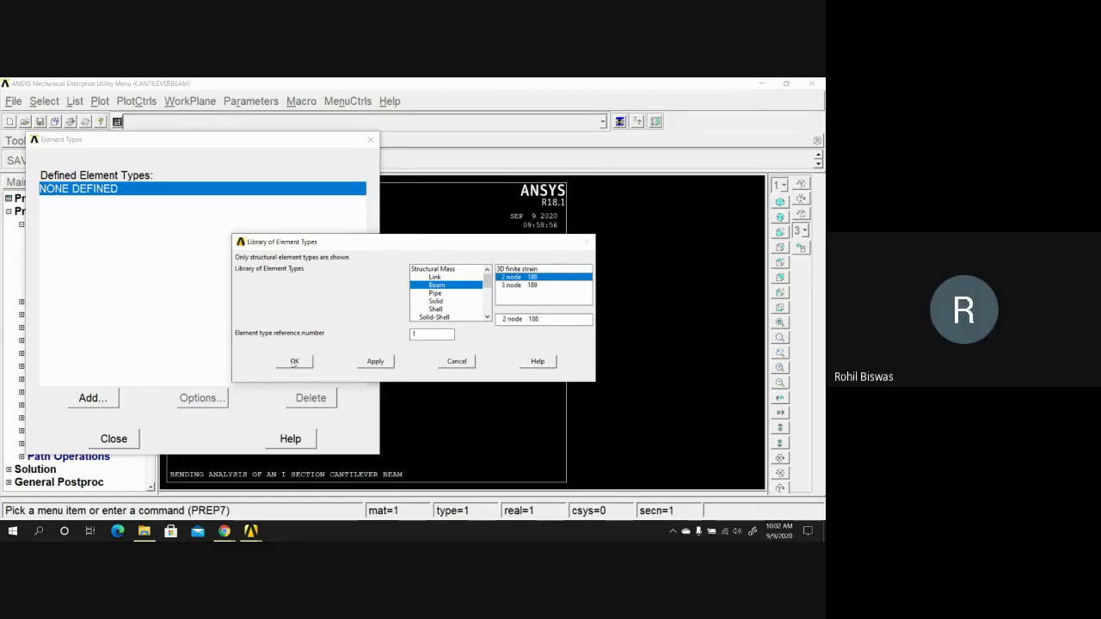
{"action": "left_click", "coordinate": [293, 363]}
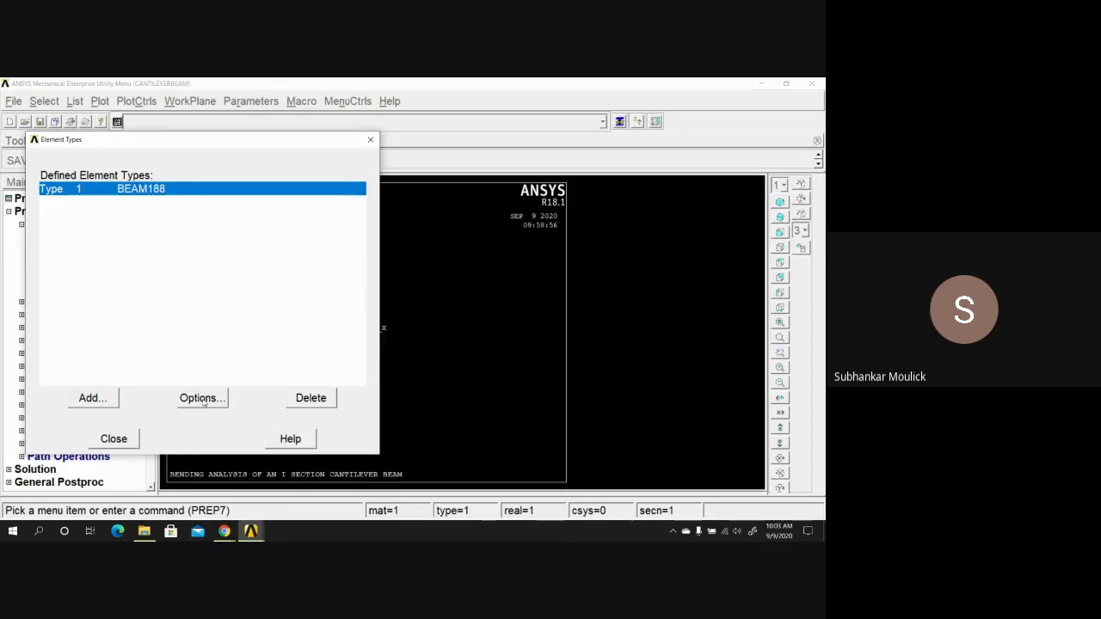
Set the BEAM188 element's shear stress output (K4) option to Transverse only and finish the element type definition.
{"action": "left_click", "coordinate": [203, 399]}
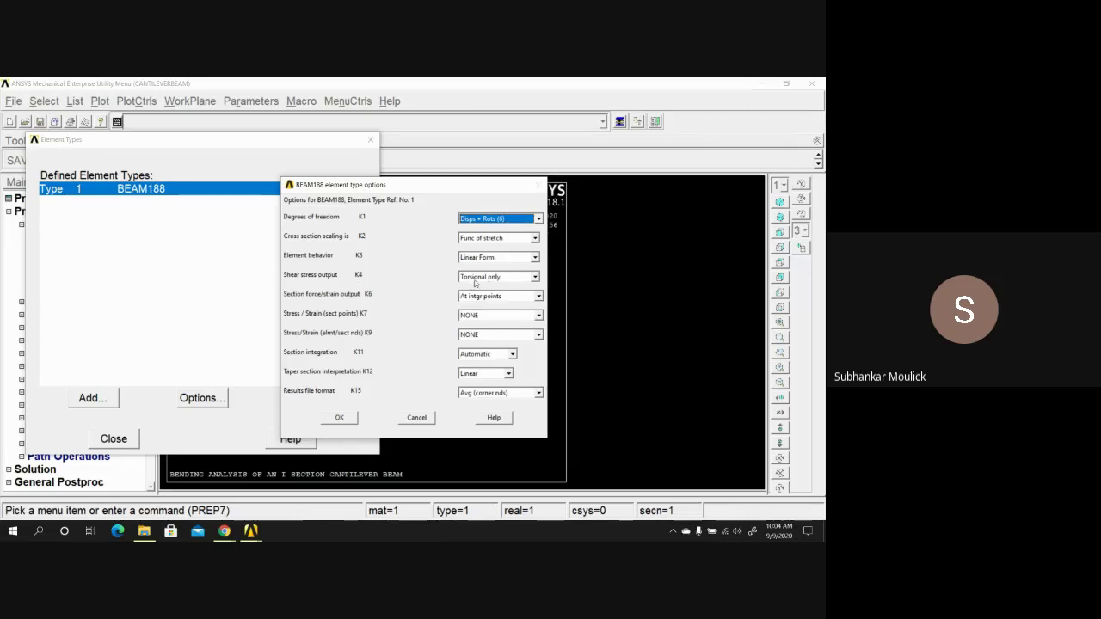
{"action": "left_click", "coordinate": [535, 280]}
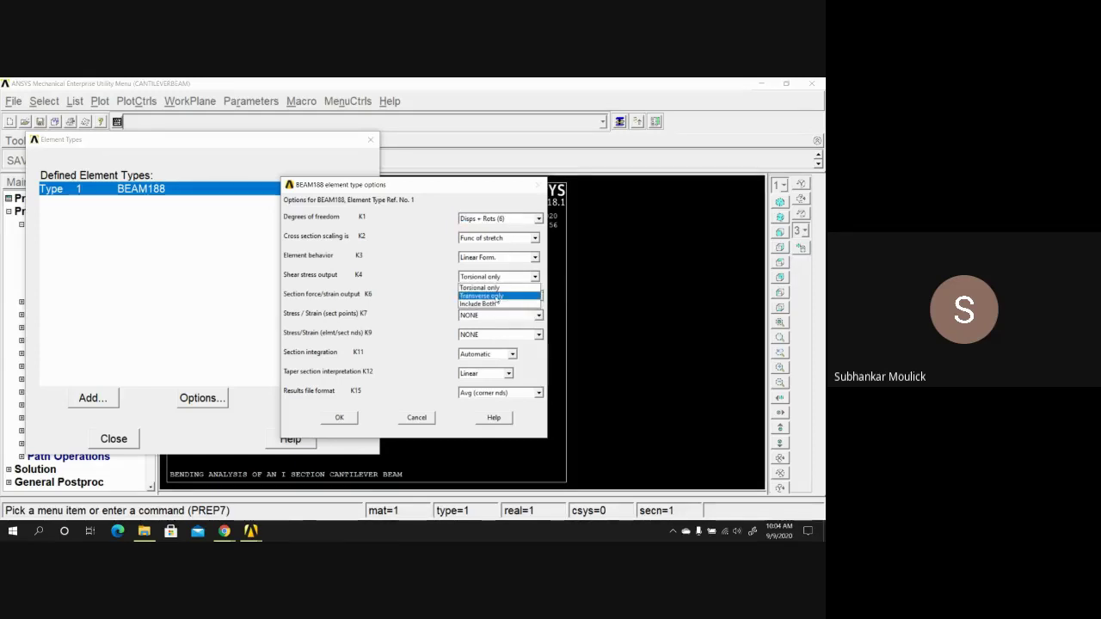
{"action": "left_click", "coordinate": [497, 297]}
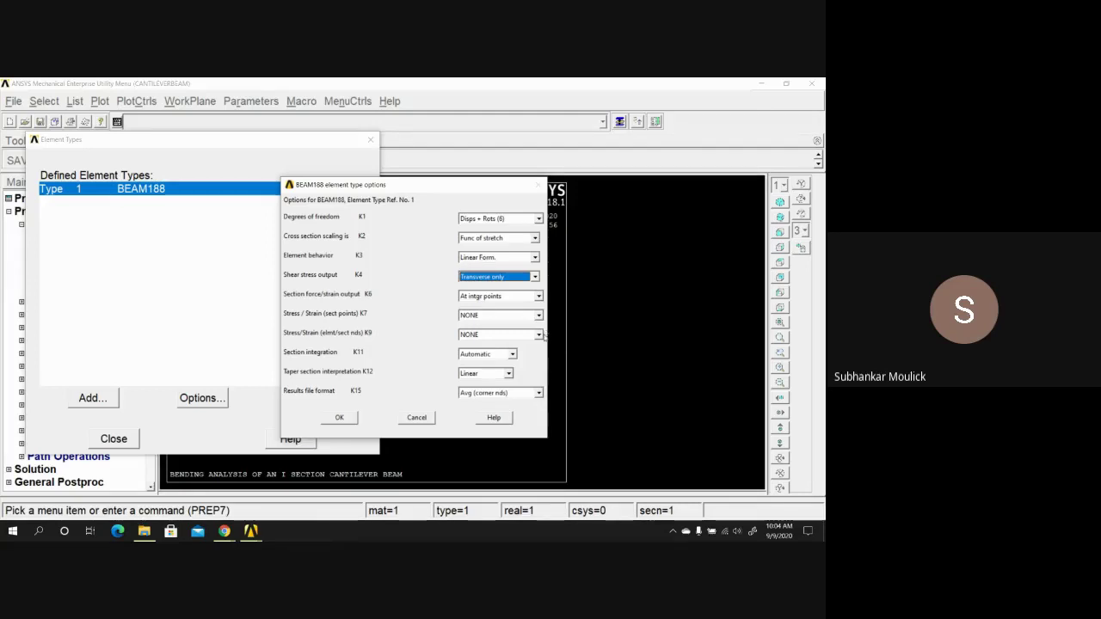
{"action": "left_click", "coordinate": [339, 418]}
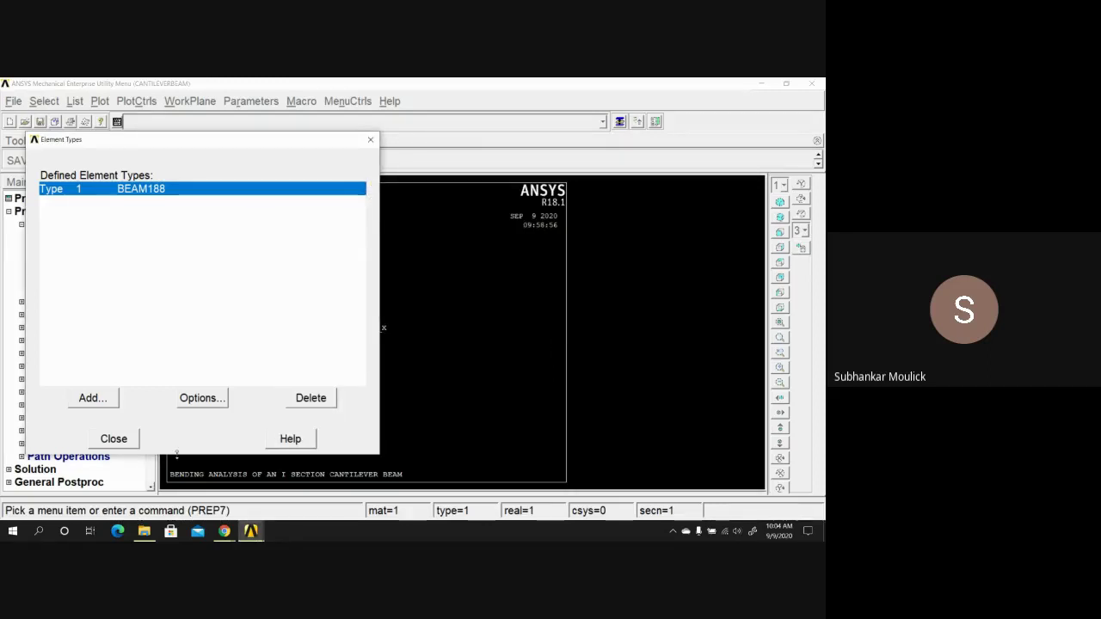
{"action": "left_click", "coordinate": [114, 439]}
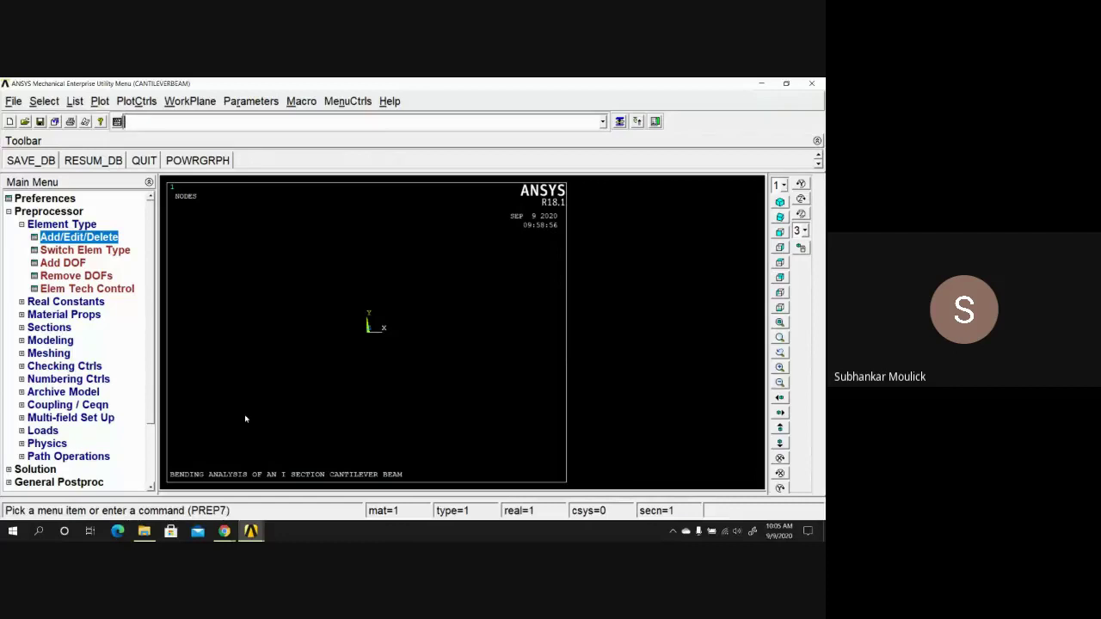
Try to add a real constant set for the BEAM188 element type.
{"action": "left_click", "coordinate": [22, 224]}
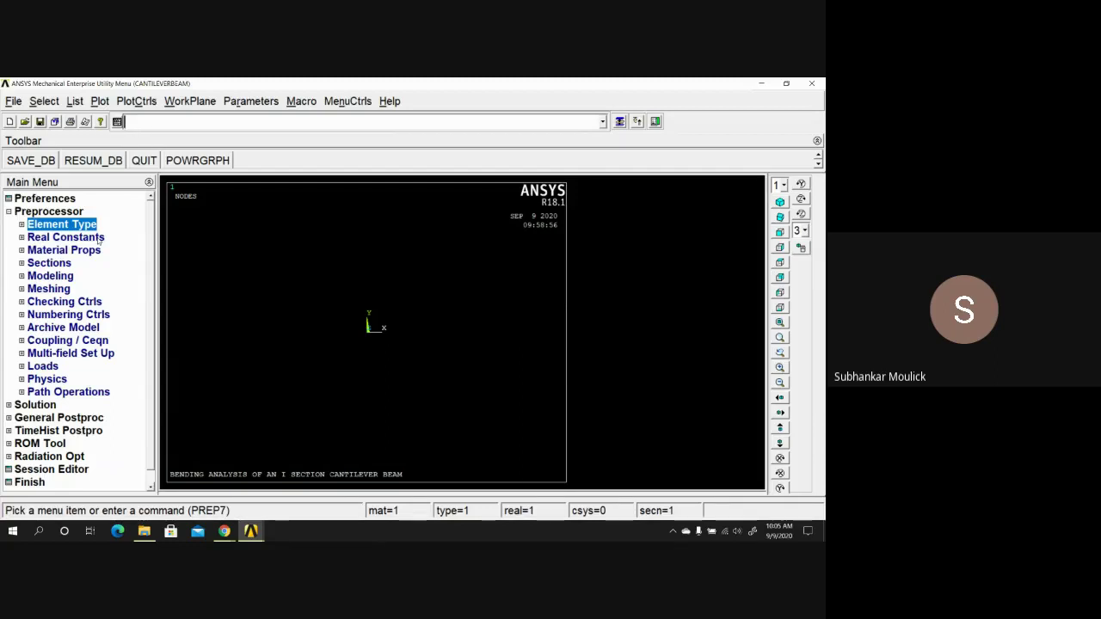
{"action": "left_click", "coordinate": [99, 239]}
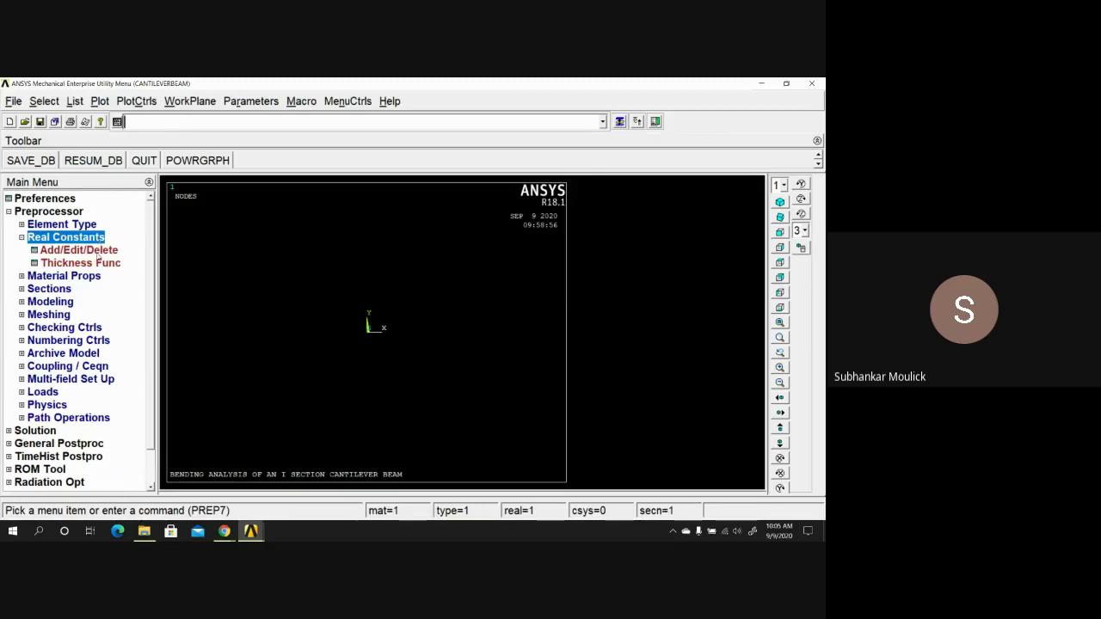
{"action": "left_click", "coordinate": [100, 251]}
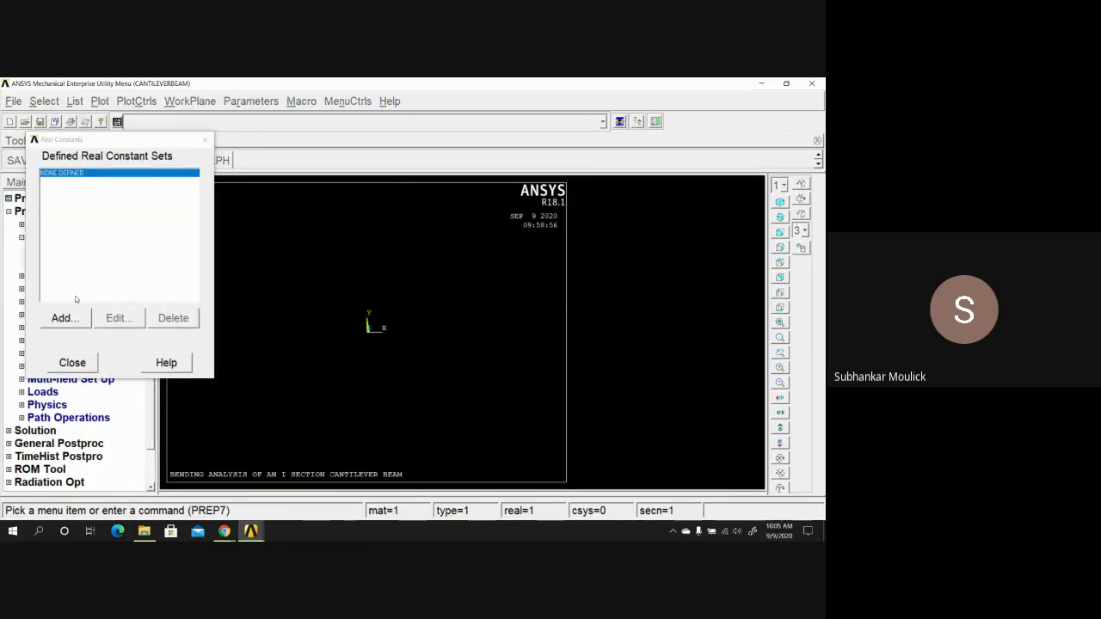
{"action": "left_click", "coordinate": [67, 317]}
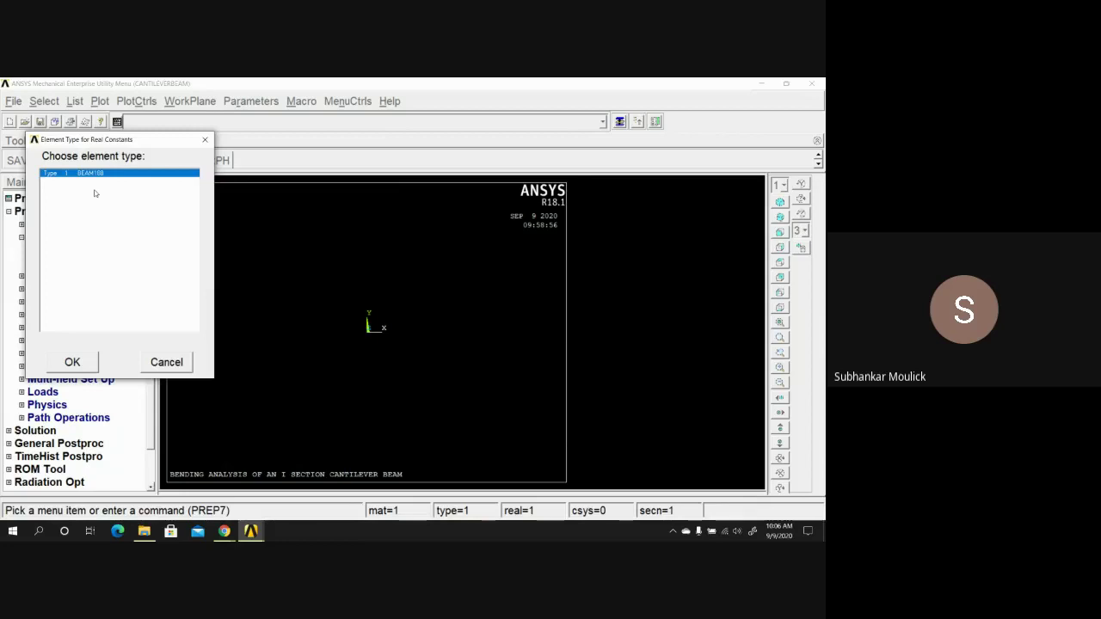
{"action": "left_click", "coordinate": [77, 362]}
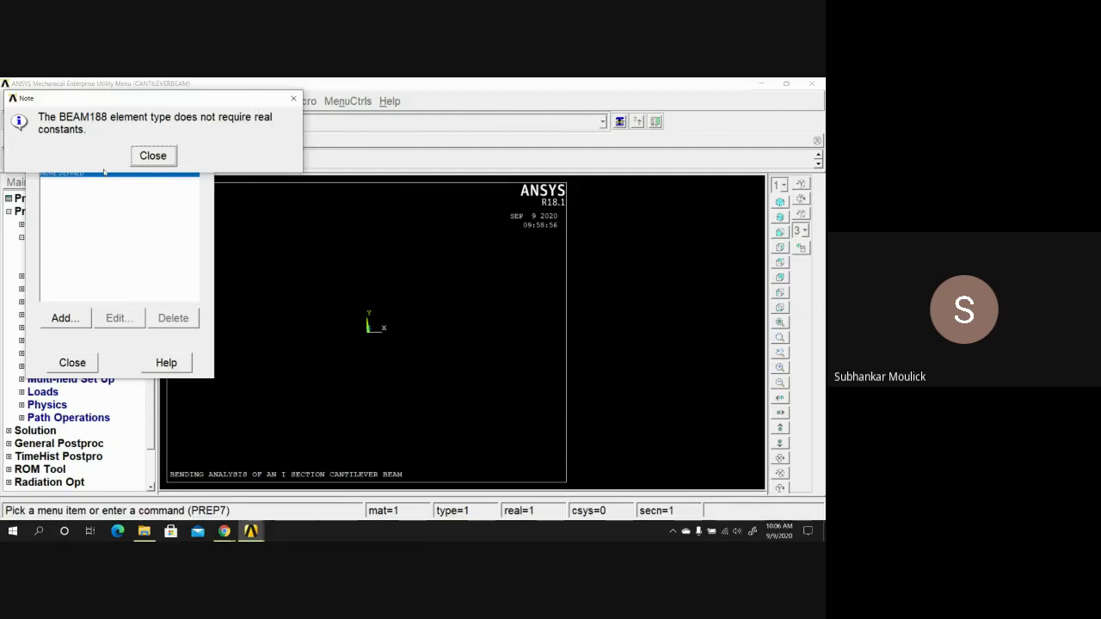
{"action": "left_click", "coordinate": [156, 158]}
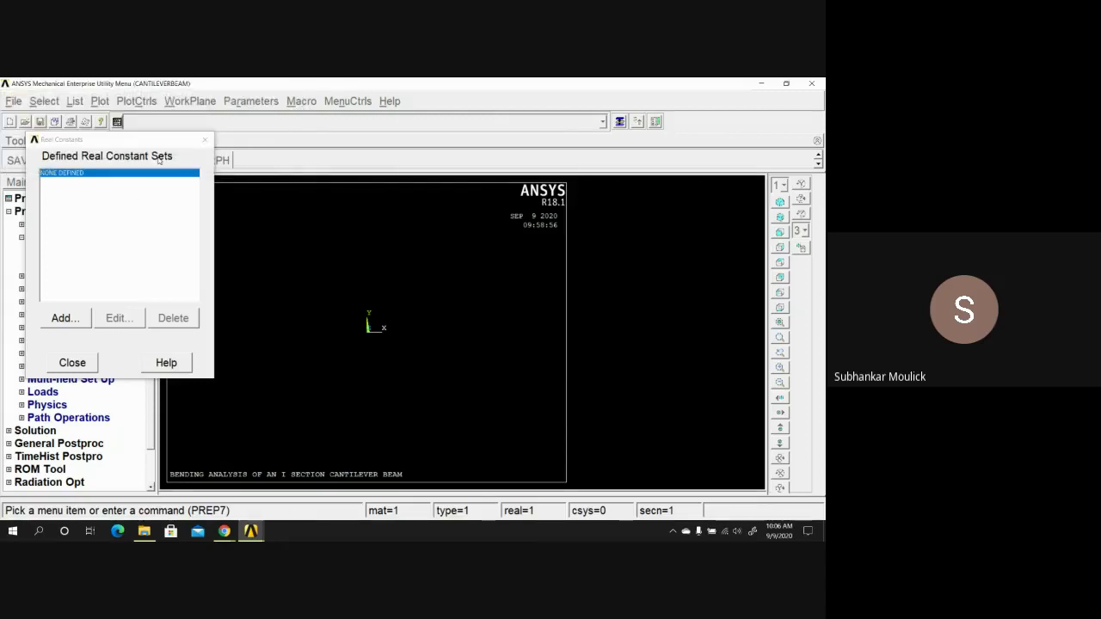
{"action": "left_click", "coordinate": [76, 365]}
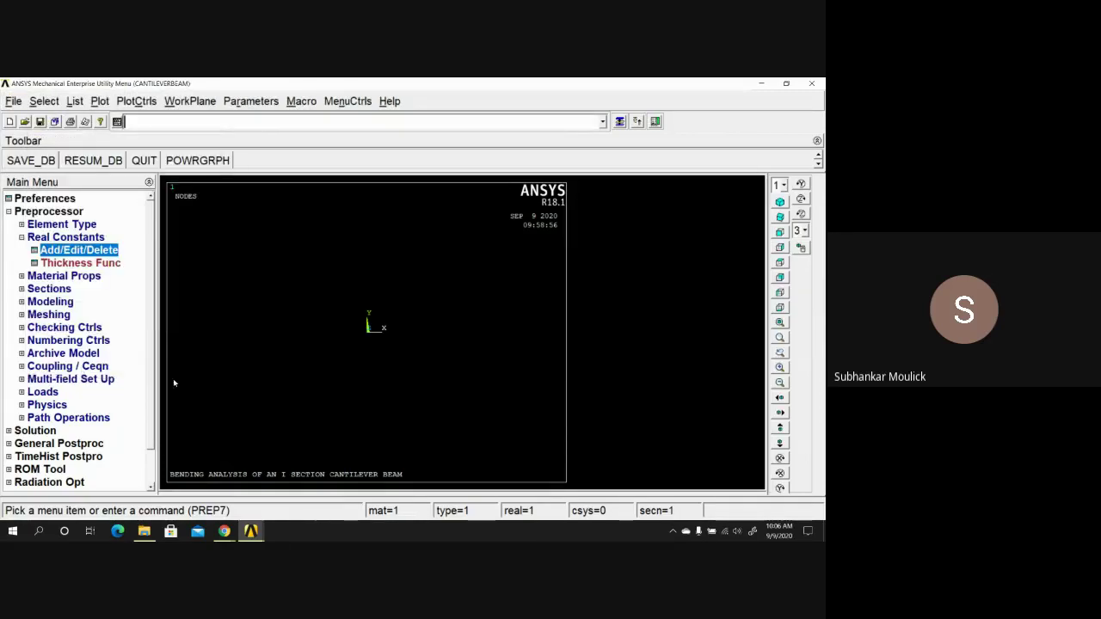
{"action": "left_click", "coordinate": [22, 237]}
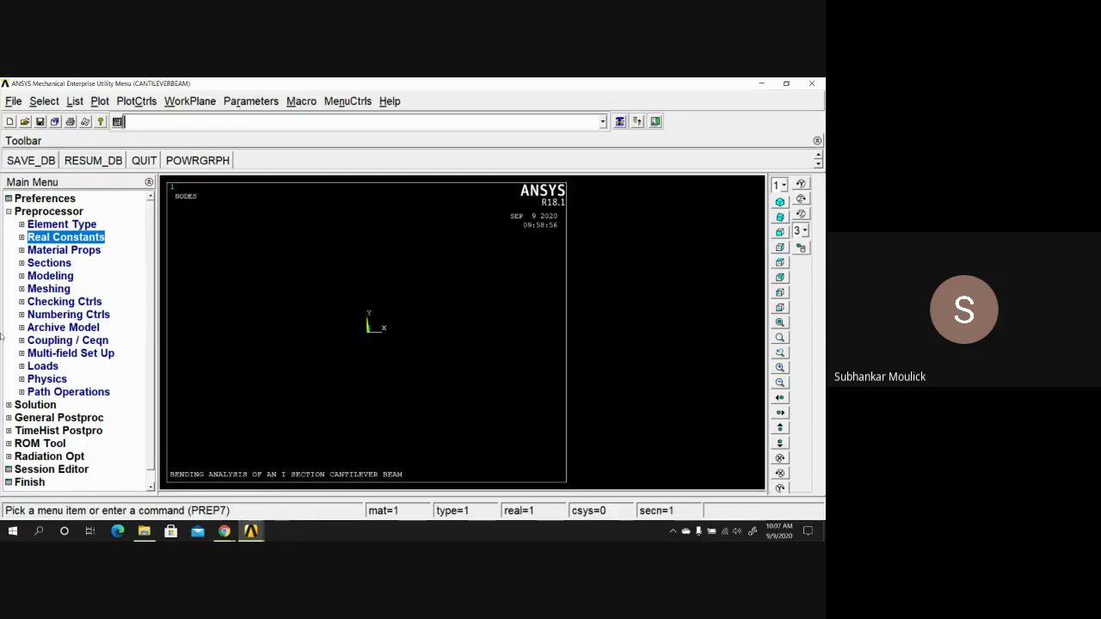
Define material model 1 as structural linear elastic isotropic with EX 2E7 and PRXY 0.27.
{"action": "left_click", "coordinate": [76, 250]}
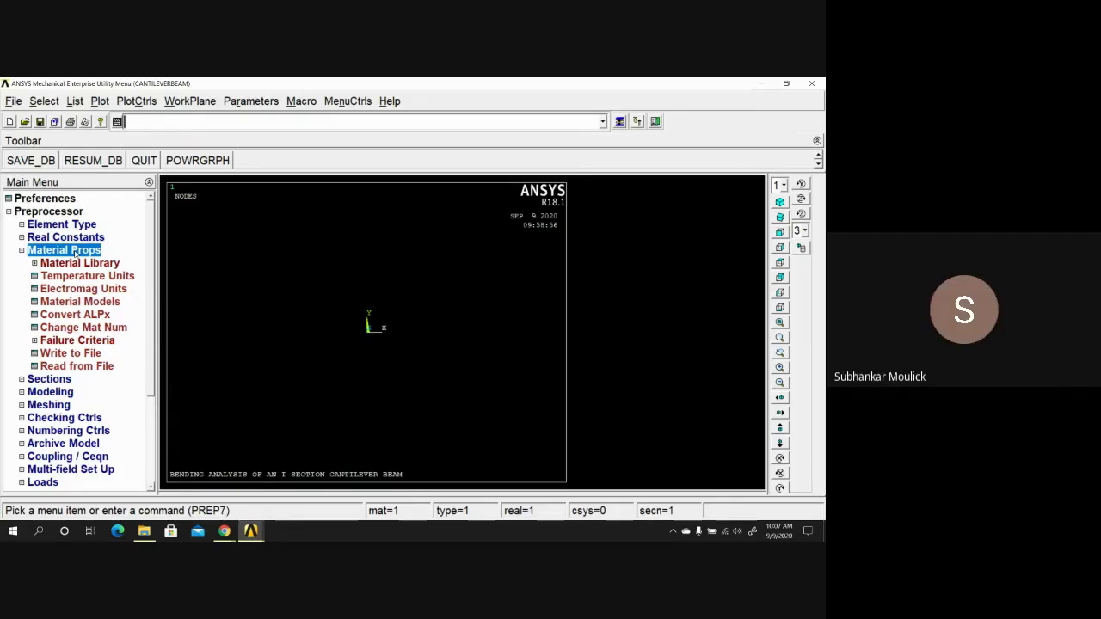
{"action": "double_click", "coordinate": [86, 303]}
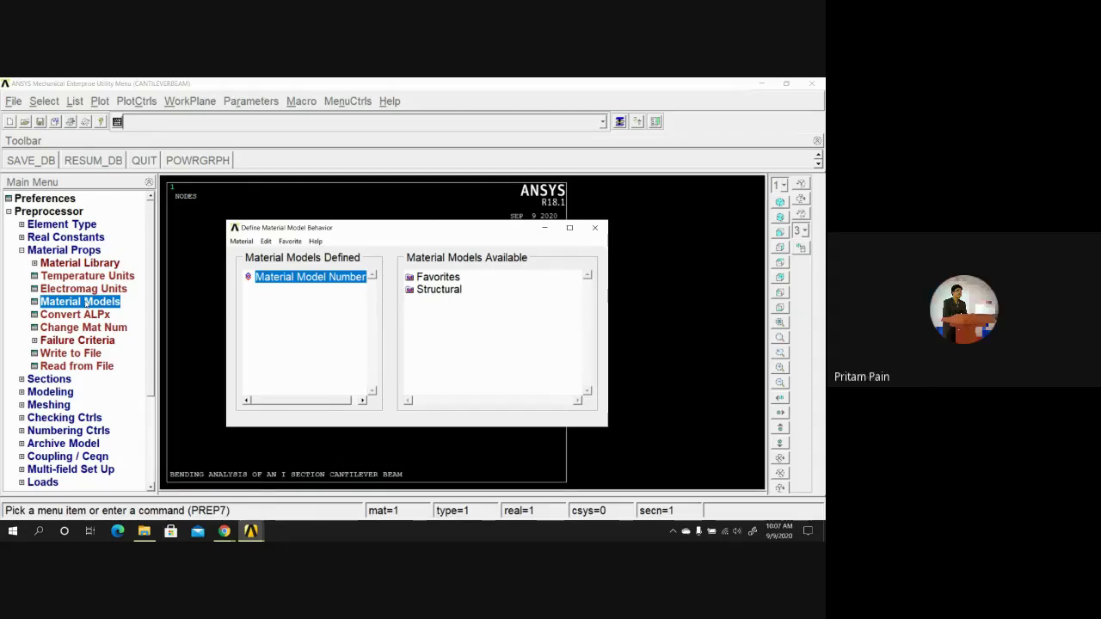
{"action": "double_click", "coordinate": [453, 292]}
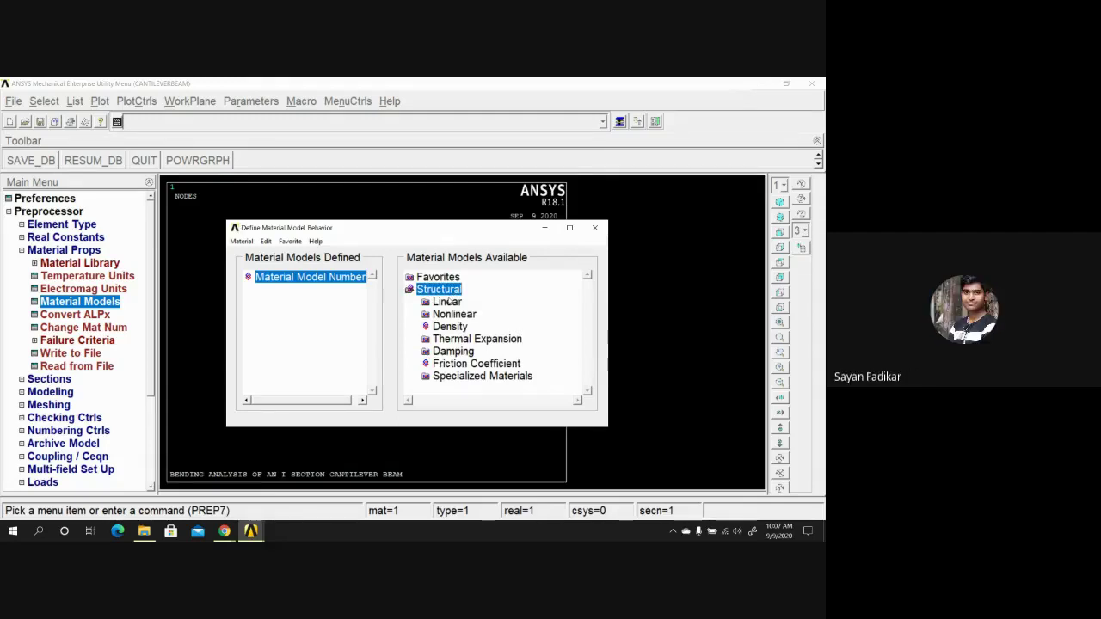
{"action": "double_click", "coordinate": [449, 302]}
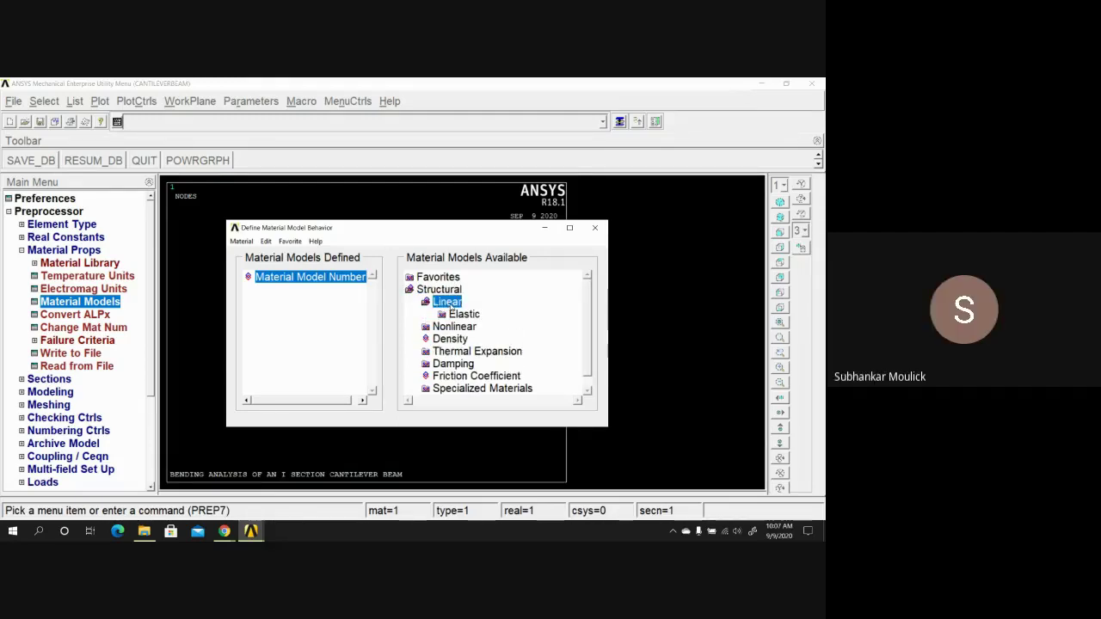
{"action": "double_click", "coordinate": [450, 315]}
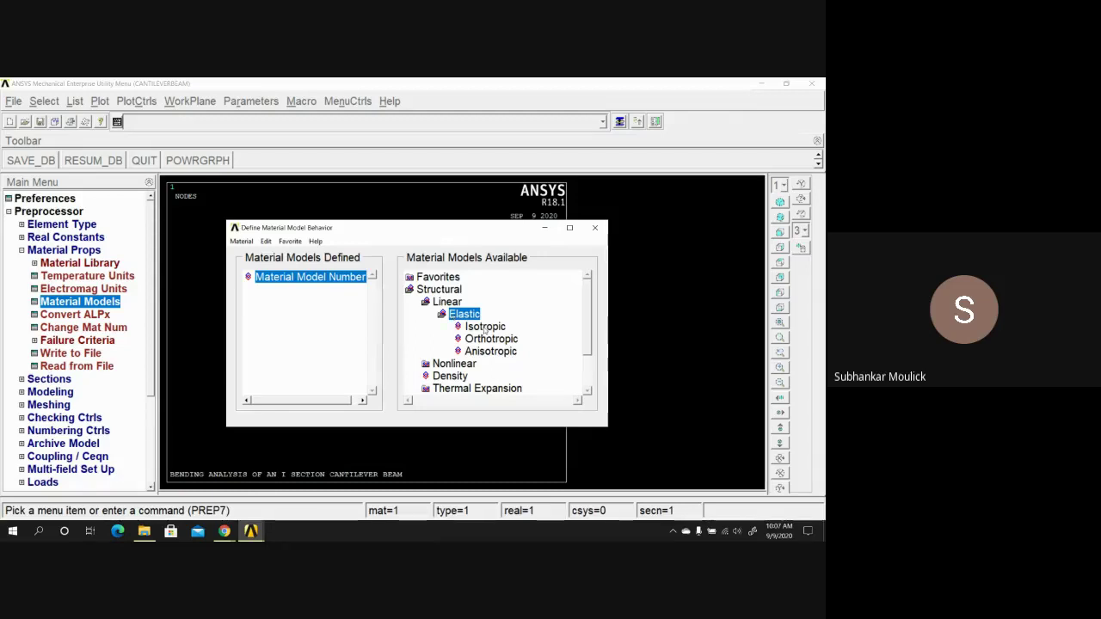
{"action": "double_click", "coordinate": [485, 327]}
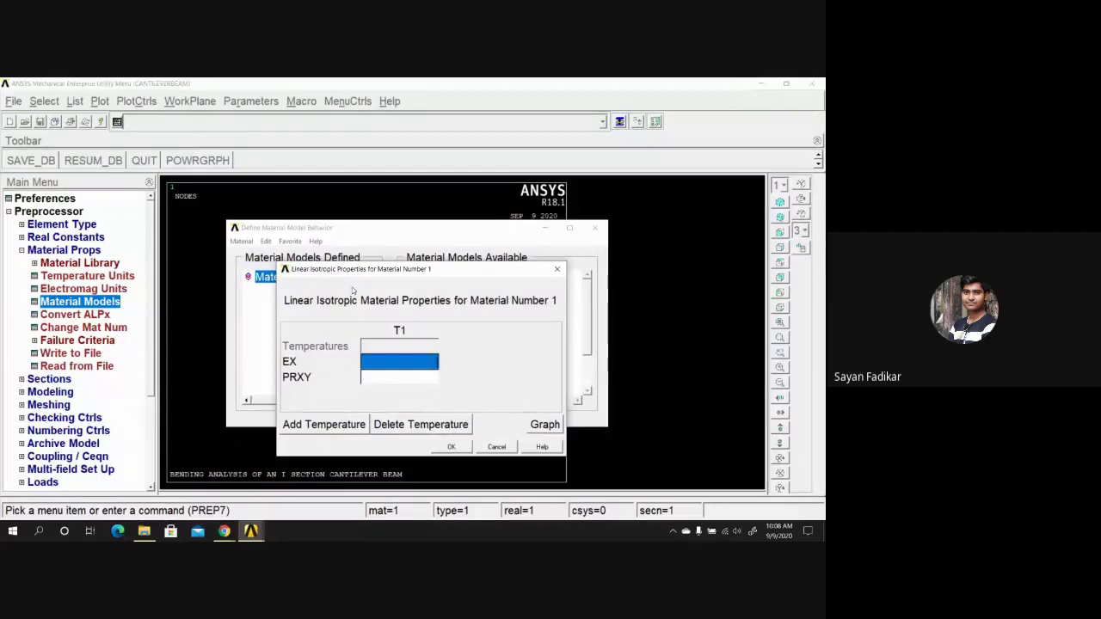
{"action": "type", "text": "2E"}
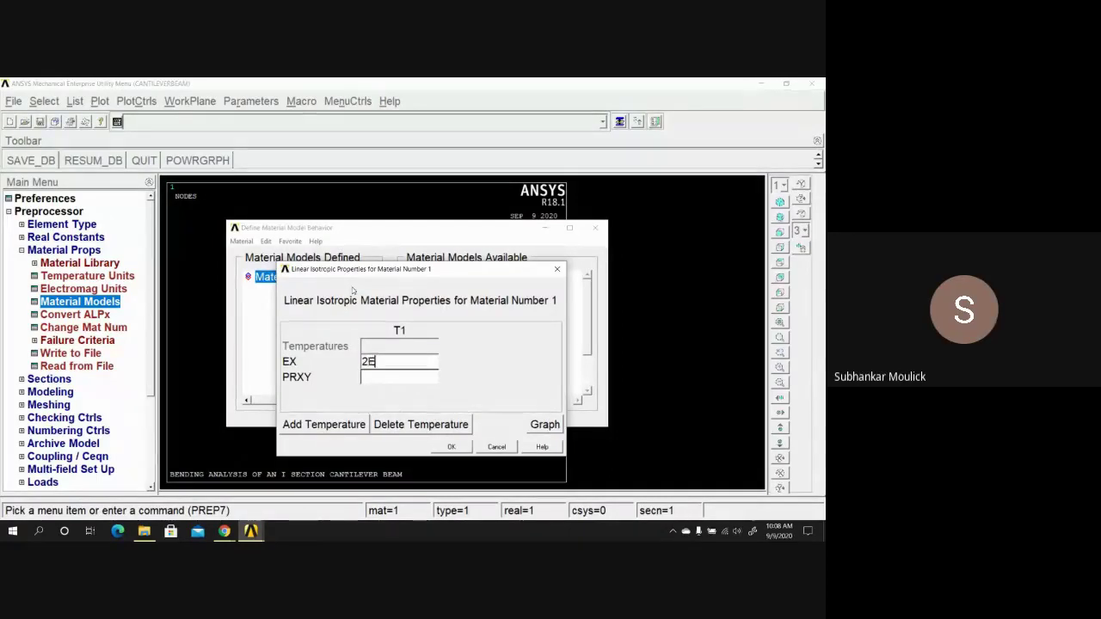
{"action": "type", "text": "7"}
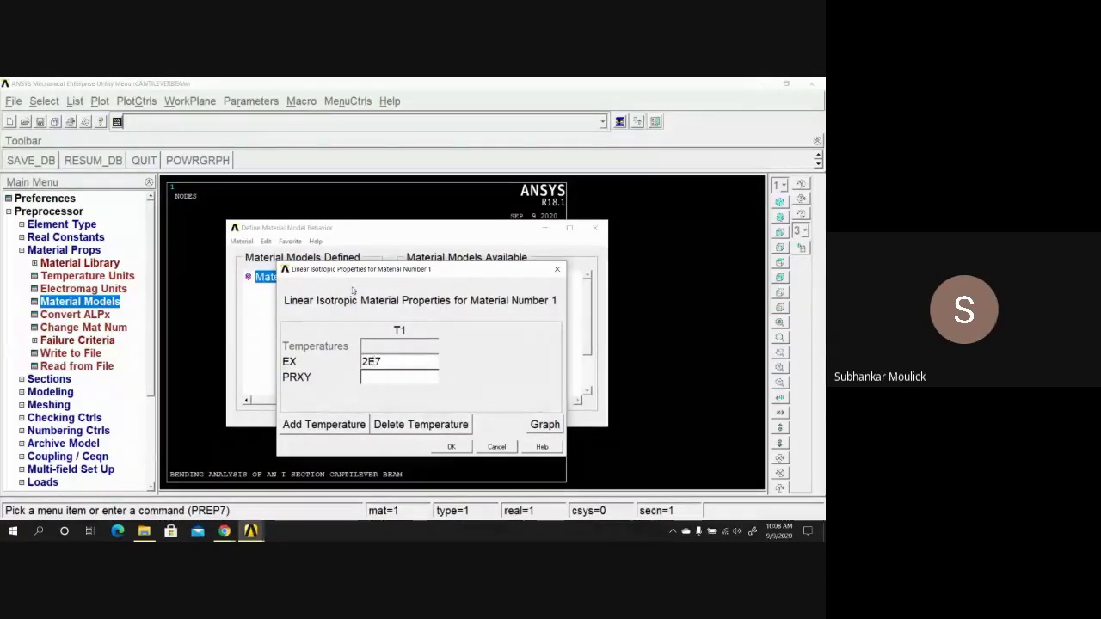
{"action": "left_click", "coordinate": [372, 379]}
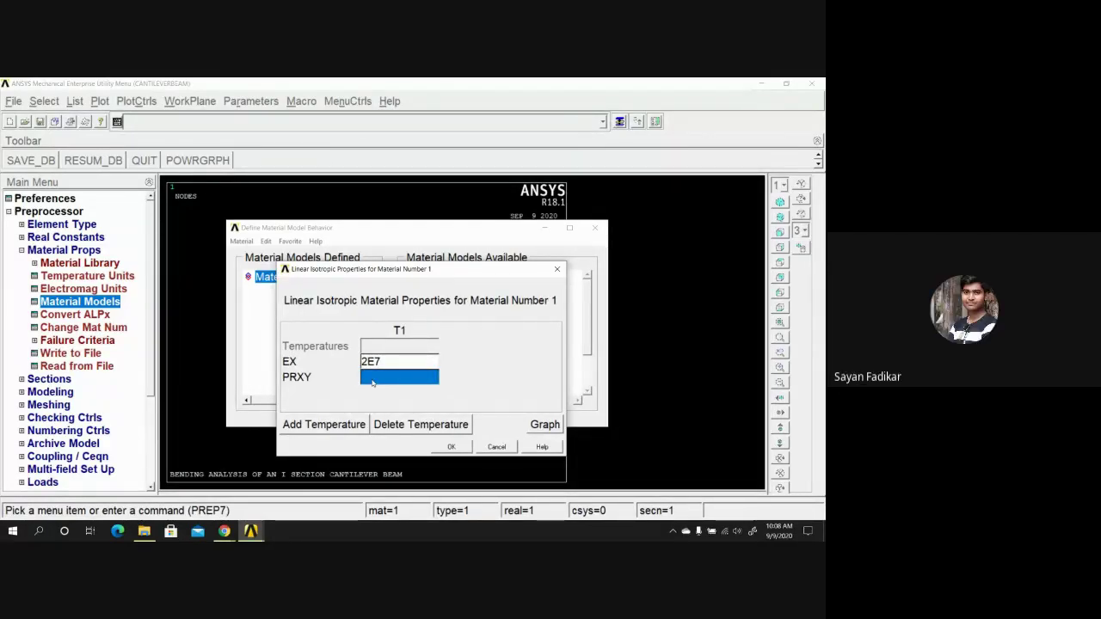
{"action": "type", "text": "0"}
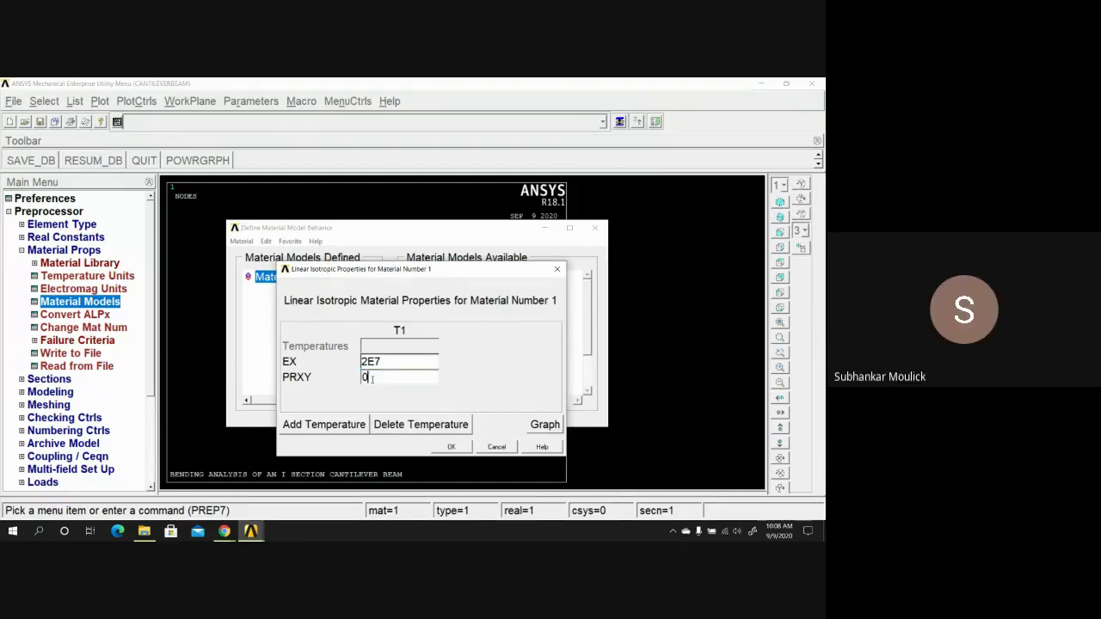
{"action": "type", "text": ".27"}
{"action": "left_click", "coordinate": [450, 447]}
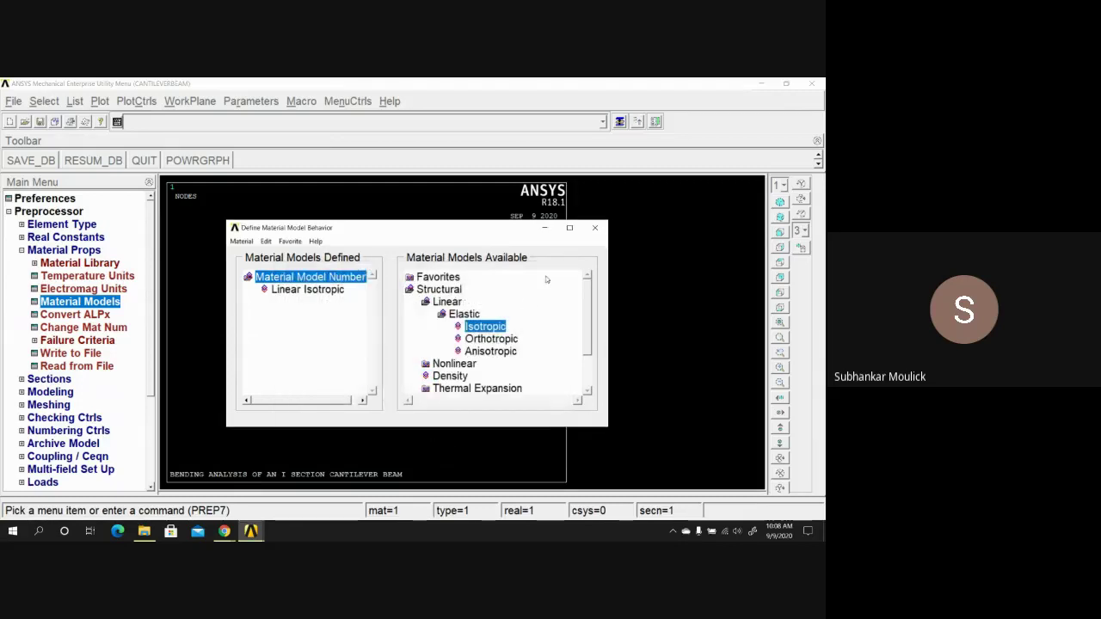
{"action": "left_click", "coordinate": [596, 228]}
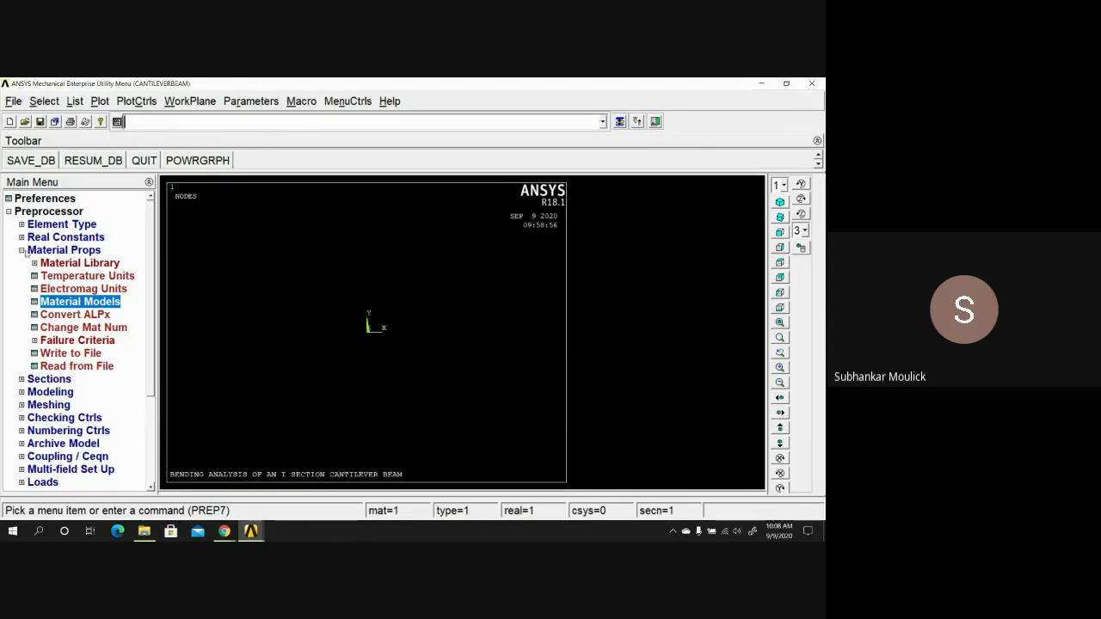
{"action": "left_click", "coordinate": [22, 251]}
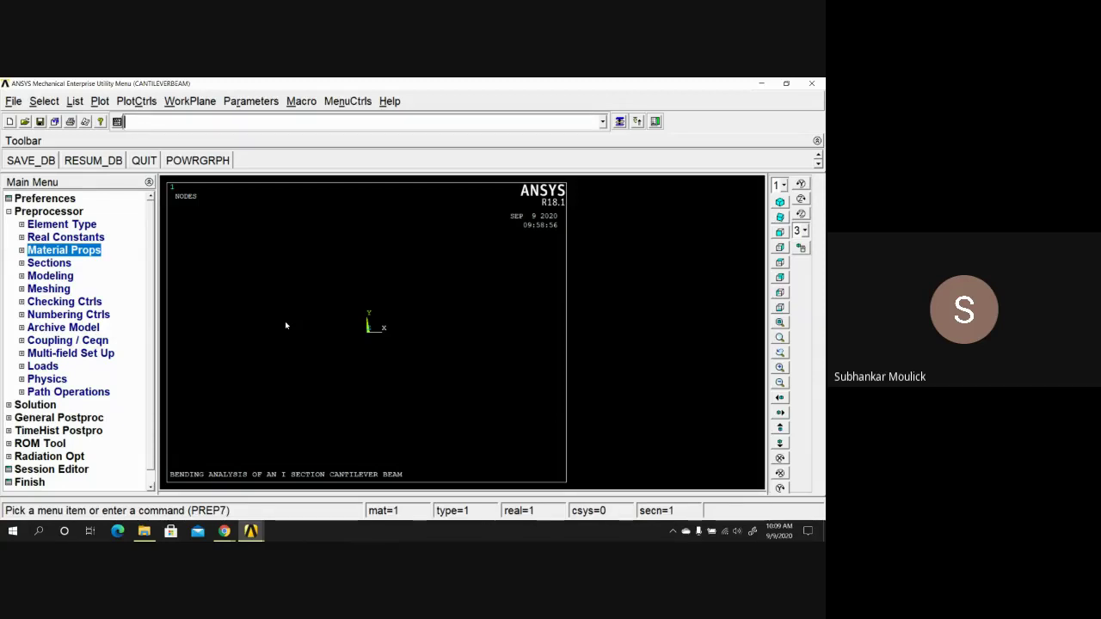
Start a common beam section with ID 1, named I SECTIKON, using the I-shaped sub-type.
{"action": "left_click", "coordinate": [52, 265]}
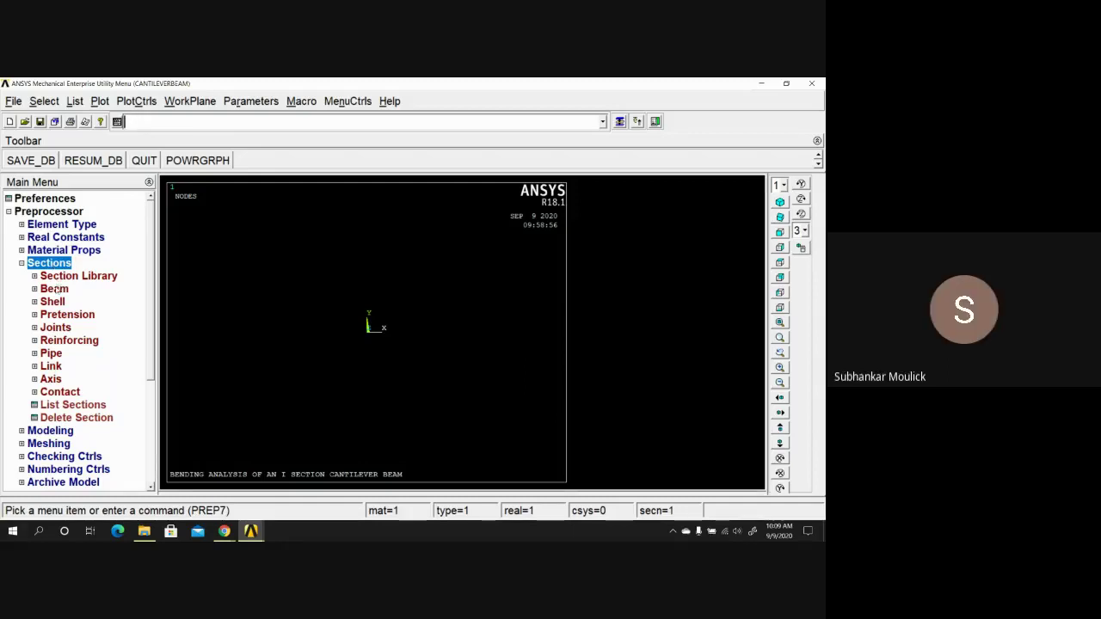
{"action": "left_click", "coordinate": [57, 291]}
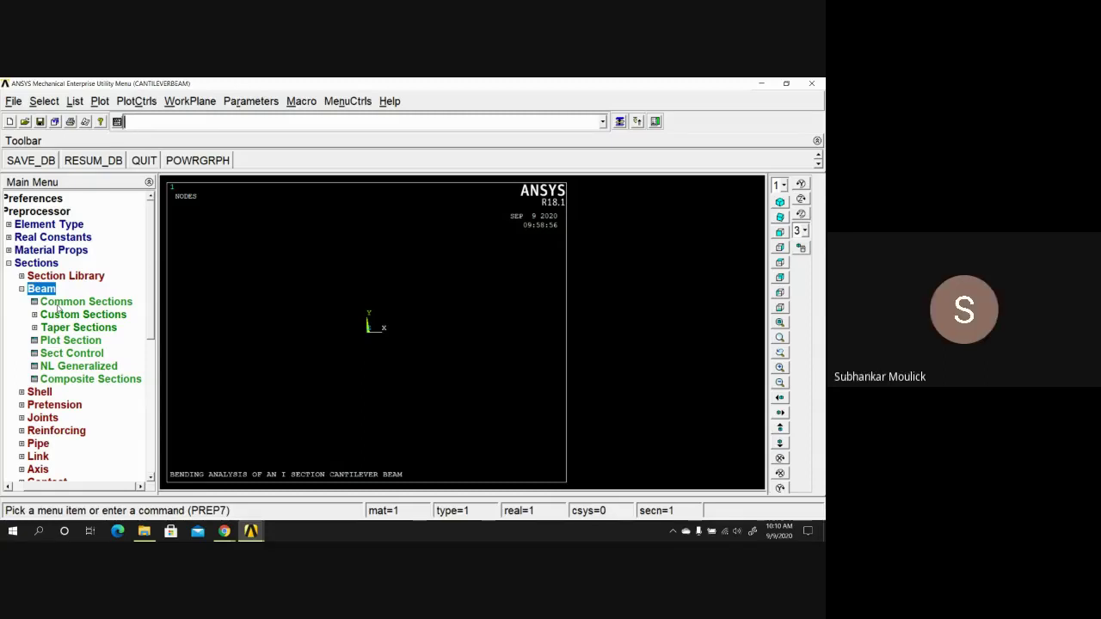
{"action": "left_click", "coordinate": [63, 303]}
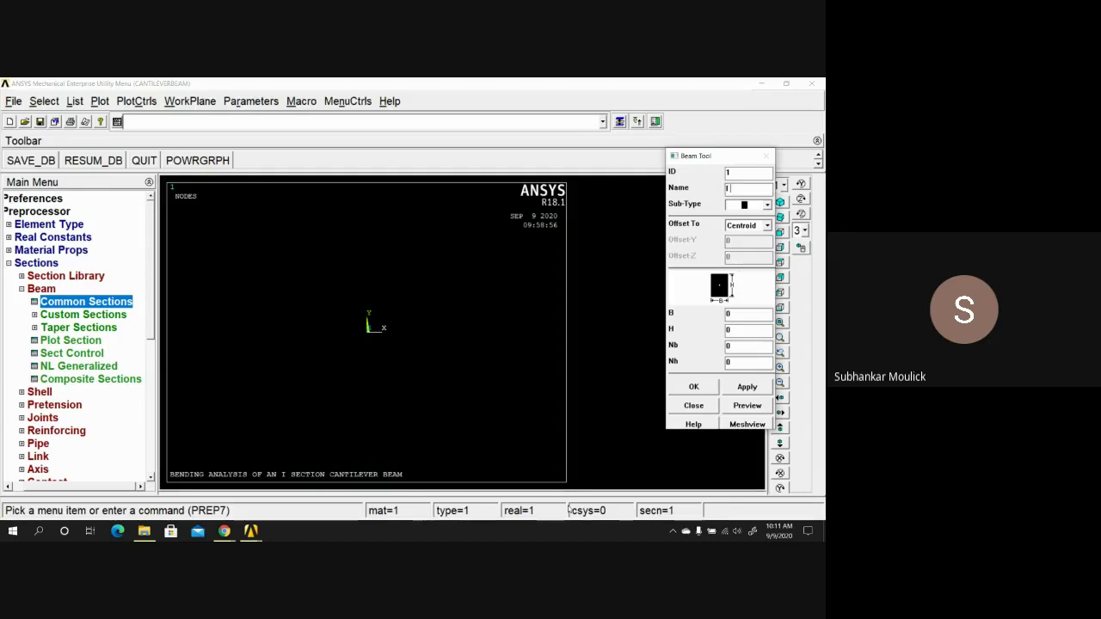
{"action": "type", "text": "SECTIKON"}
{"action": "left_click", "coordinate": [767, 205]}
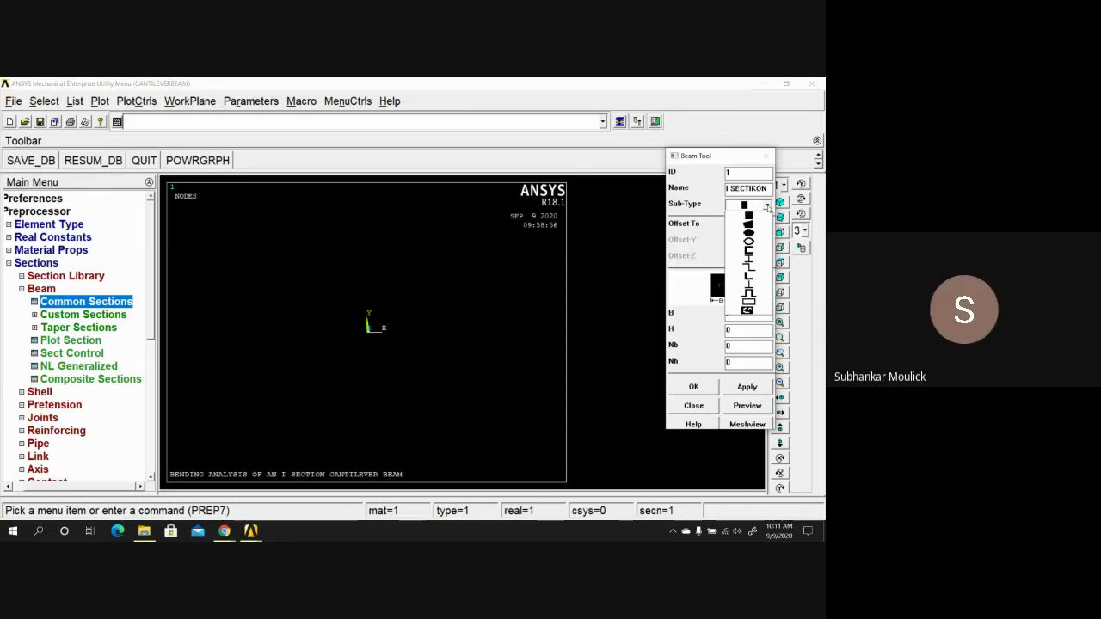
{"action": "left_click", "coordinate": [749, 262]}
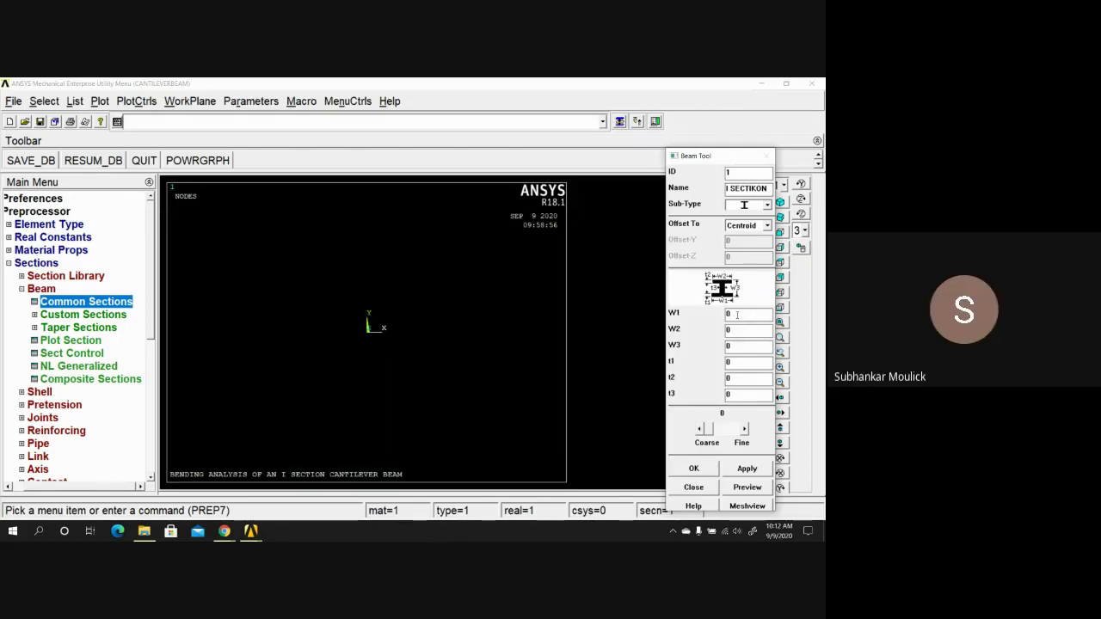
Set the I-section's flange widths W1 and W2 to 15 and its overall depth W3 to 29.
{"action": "left_click", "coordinate": [738, 315]}
{"action": "key", "text": "BackSpace"}
{"action": "type", "text": "15"}
{"action": "left_click", "coordinate": [737, 331]}
{"action": "key", "text": "BackSpace"}
{"action": "type", "text": "15"}
{"action": "left_click", "coordinate": [734, 346]}
{"action": "key", "text": "BackSpace"}
{"action": "type", "text": "29"}
Set the I-section's flange thicknesses t1 and t2 to 2 and its web thickness t3 to 1.
{"action": "left_click", "coordinate": [727, 379]}
{"action": "key", "text": "BackSpace"}
{"action": "type", "text": "2"}
{"action": "left_click", "coordinate": [733, 380]}
{"action": "key", "text": "BackSpace"}
{"action": "type", "text": "2"}
{"action": "left_click", "coordinate": [738, 396]}
{"action": "key", "text": "BackSpace"}
{"action": "type", "text": "1"}
Set the beam section's mesh refinement level to 3.
{"action": "left_click", "coordinate": [745, 430]}
{"action": "left_click", "coordinate": [745, 430]}
{"action": "left_click", "coordinate": [745, 429]}
{"action": "left_click", "coordinate": [745, 429]}
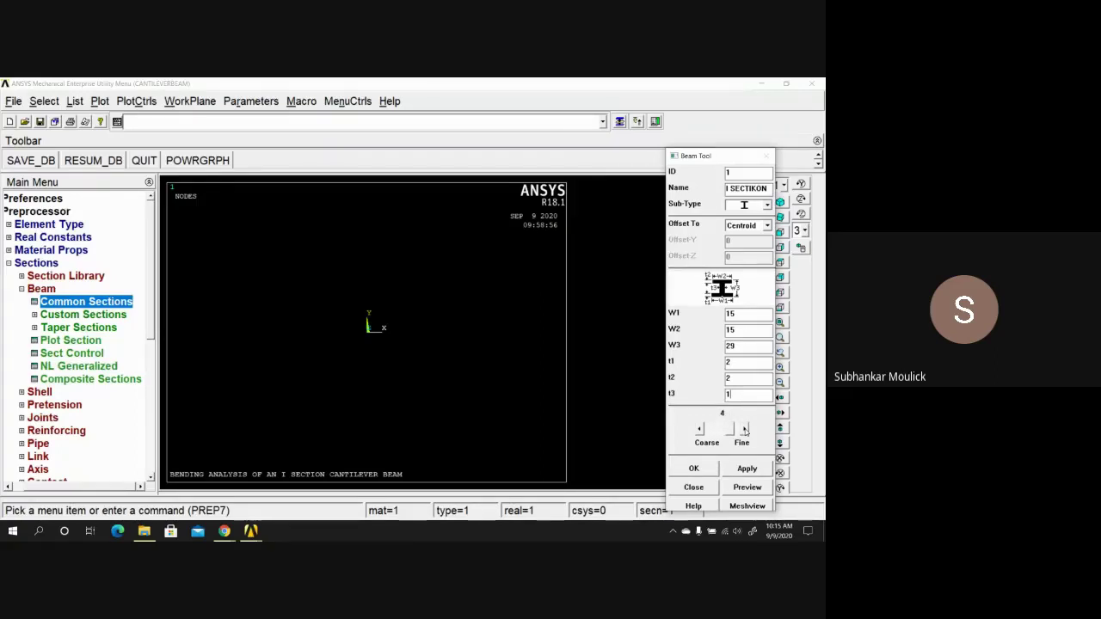
{"action": "left_click", "coordinate": [745, 429]}
{"action": "left_click", "coordinate": [701, 430]}
{"action": "left_click", "coordinate": [700, 430]}
Apply the I-section definition and preview its data summary and cross-section mesh.
{"action": "left_click", "coordinate": [739, 470]}
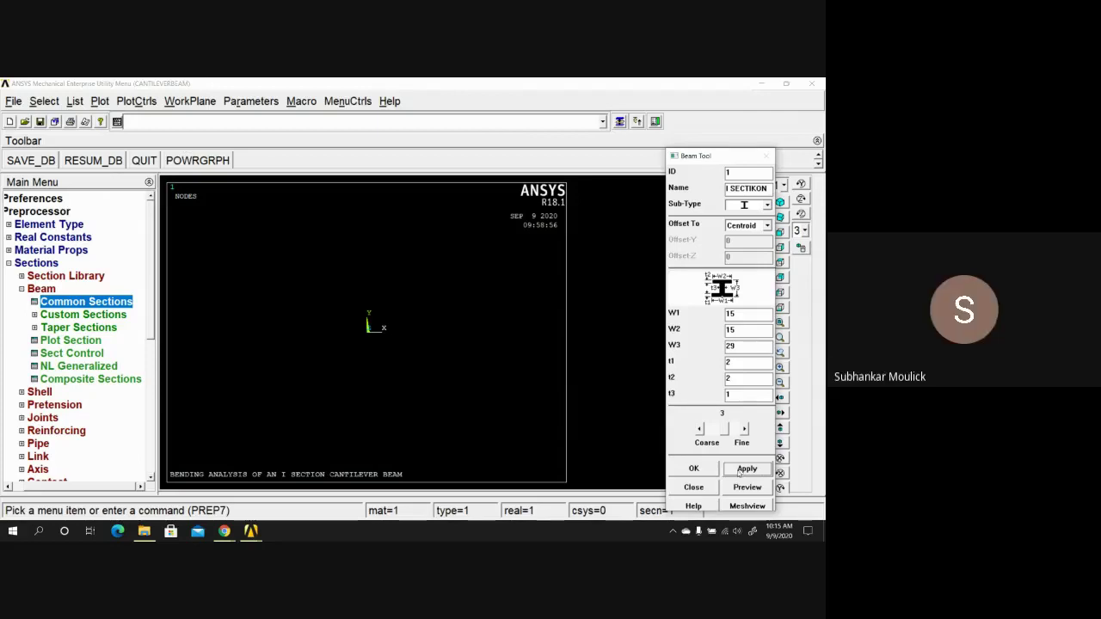
{"action": "left_click", "coordinate": [741, 489]}
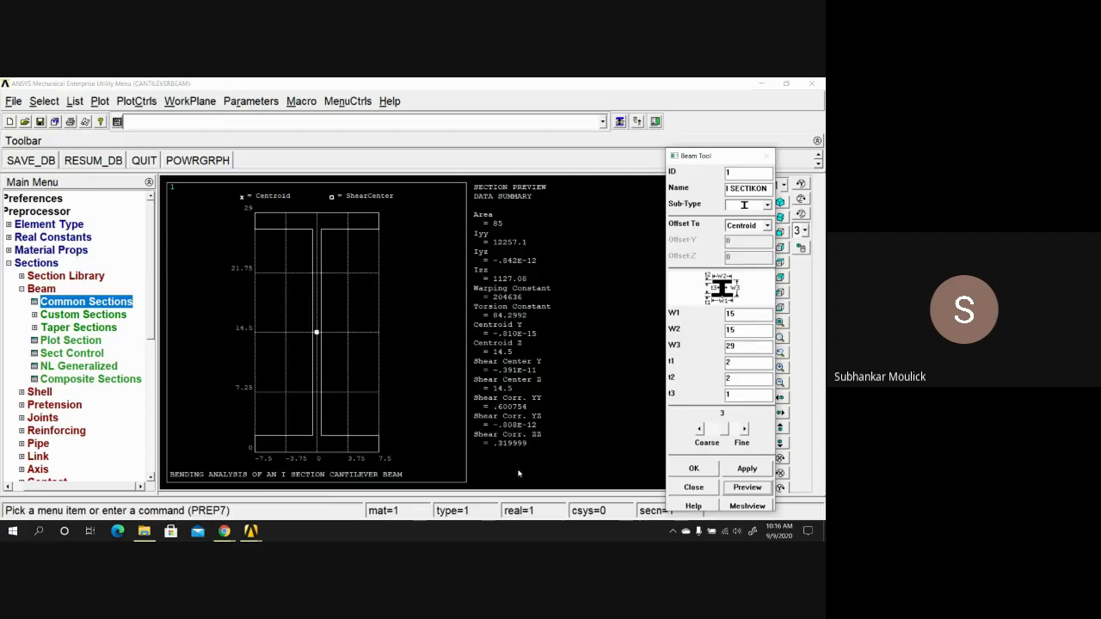
{"action": "left_click", "coordinate": [733, 507]}
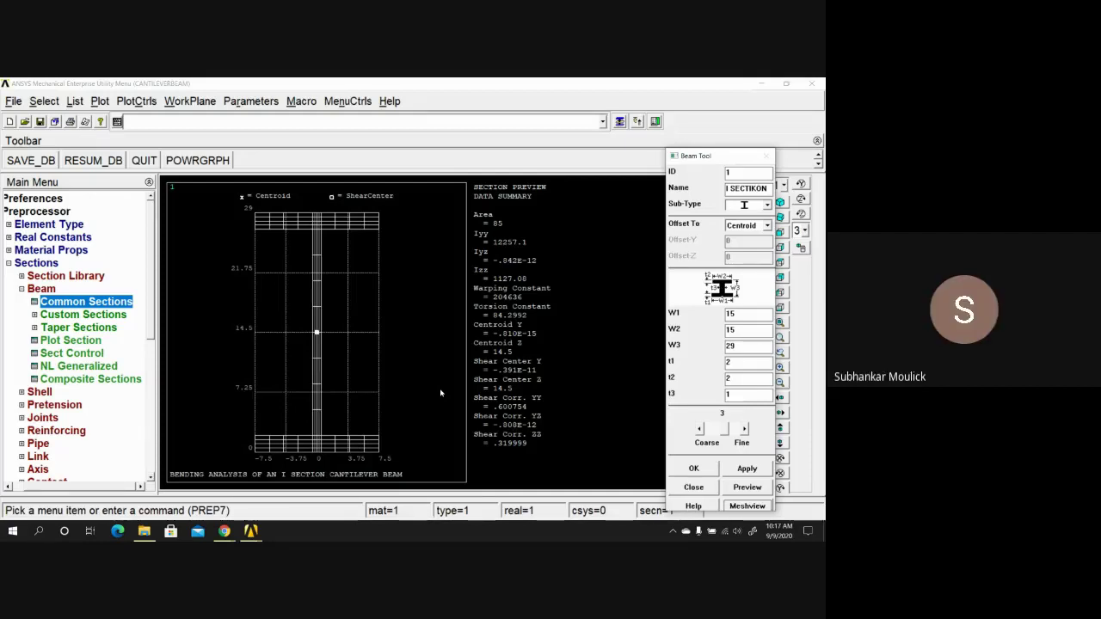
Accept the I-section definition and replot the graphics window to clear the section preview.
{"action": "left_click", "coordinate": [692, 470]}
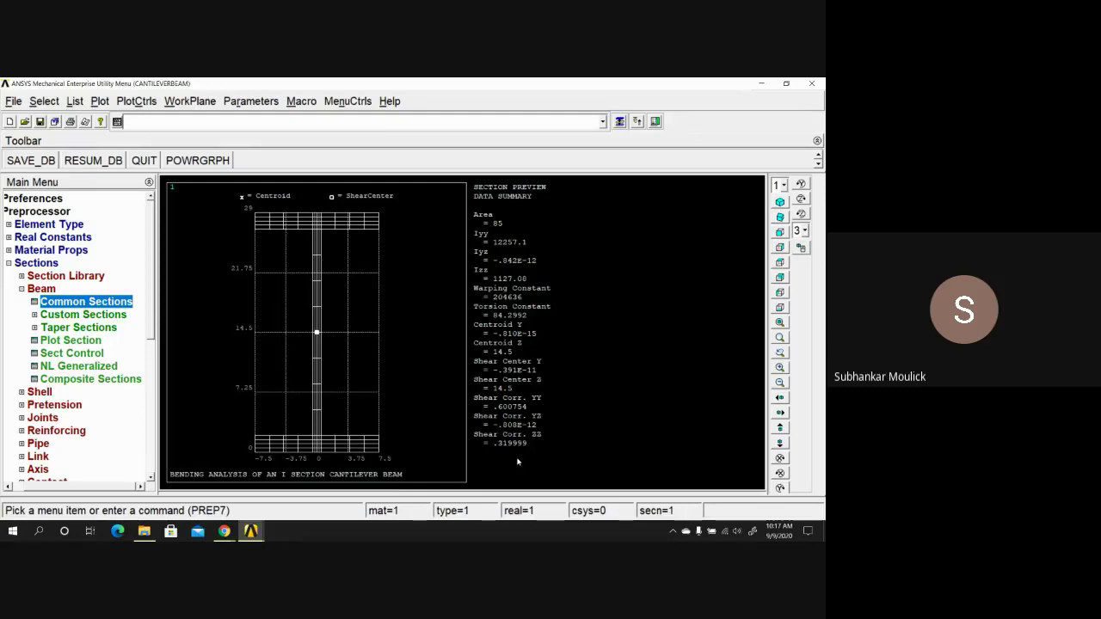
{"action": "left_click", "coordinate": [100, 102]}
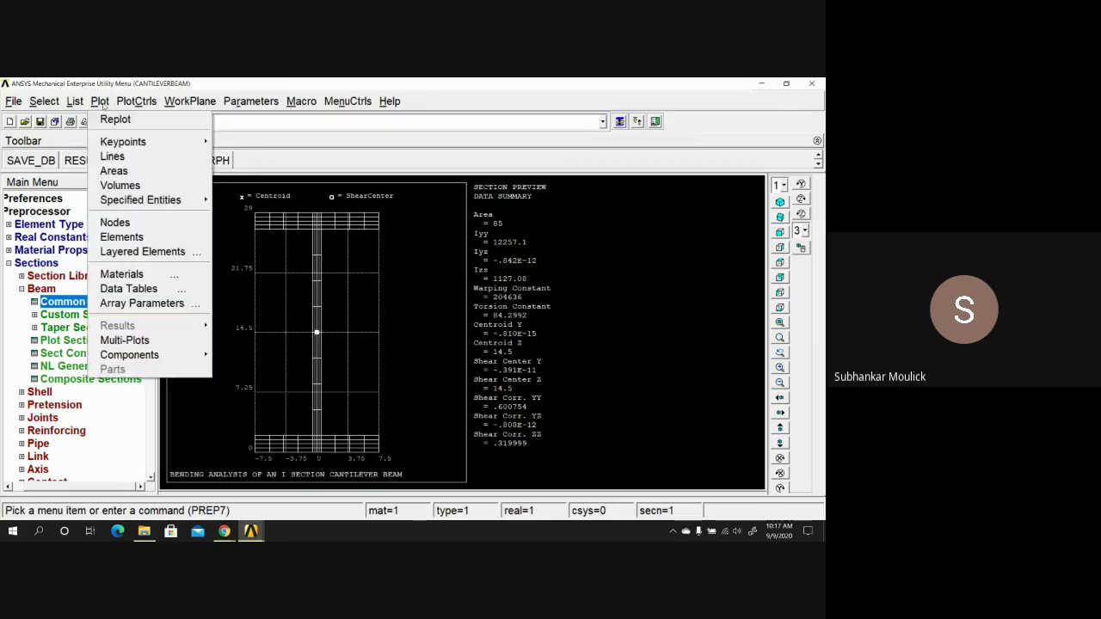
{"action": "left_click", "coordinate": [114, 120]}
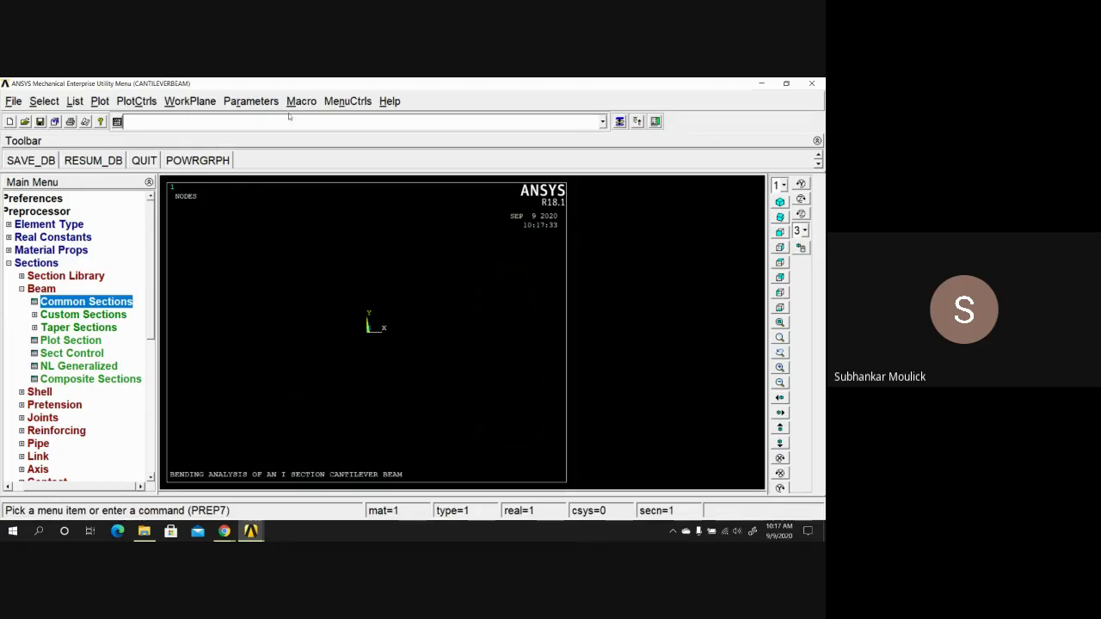
{"action": "left_click", "coordinate": [21, 290]}
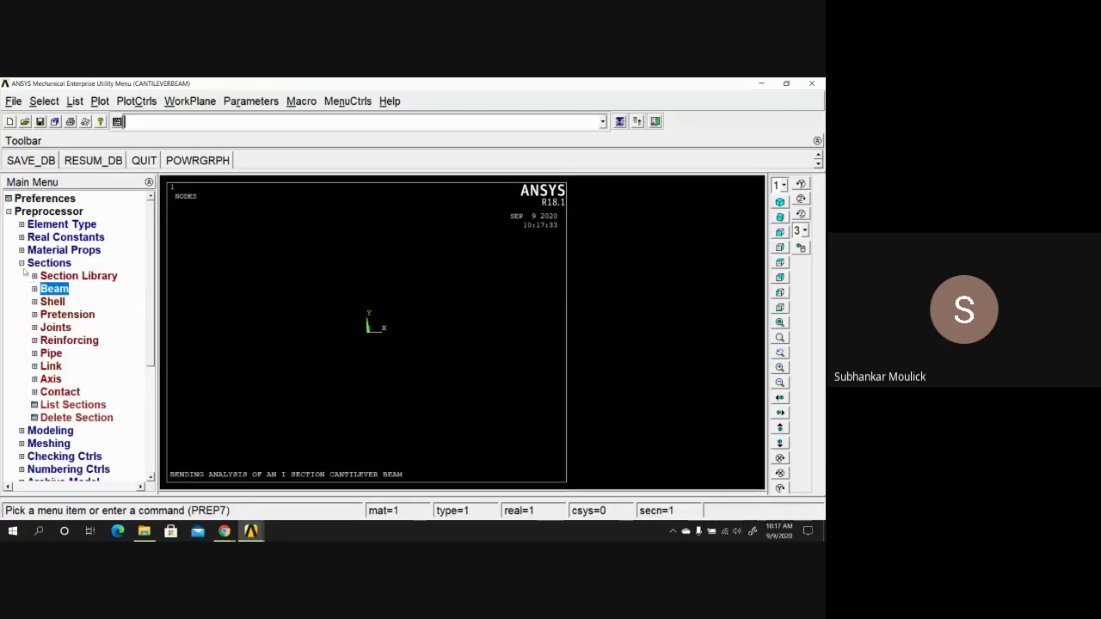
{"action": "left_click", "coordinate": [22, 263]}
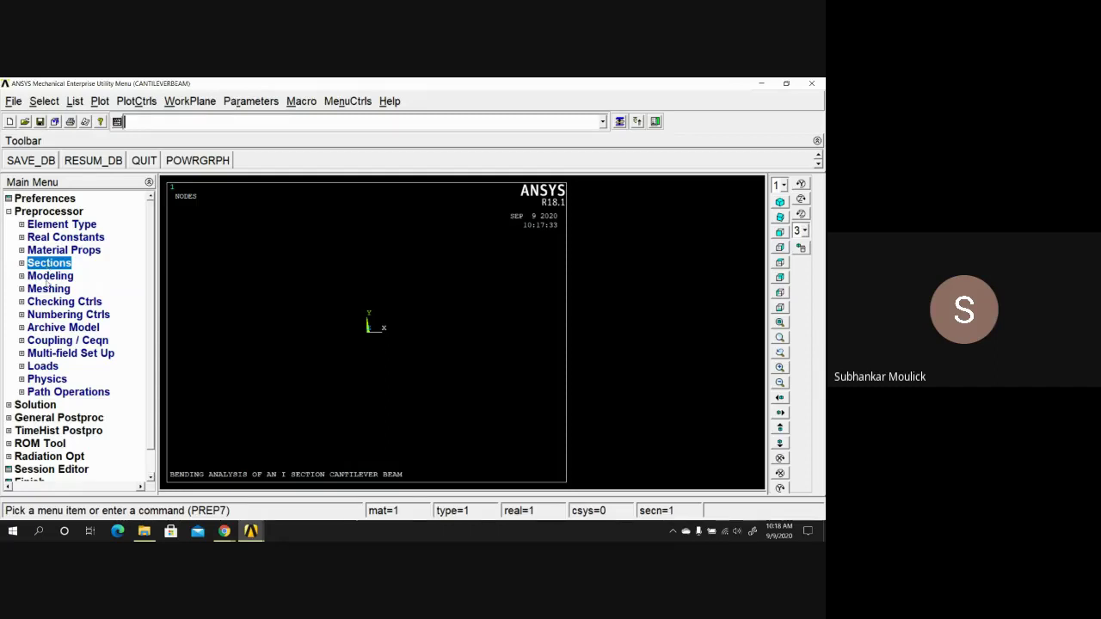
Create keypoint 1 at location 0, 0, 0 in the active coordinate system.
{"action": "left_click", "coordinate": [52, 277]}
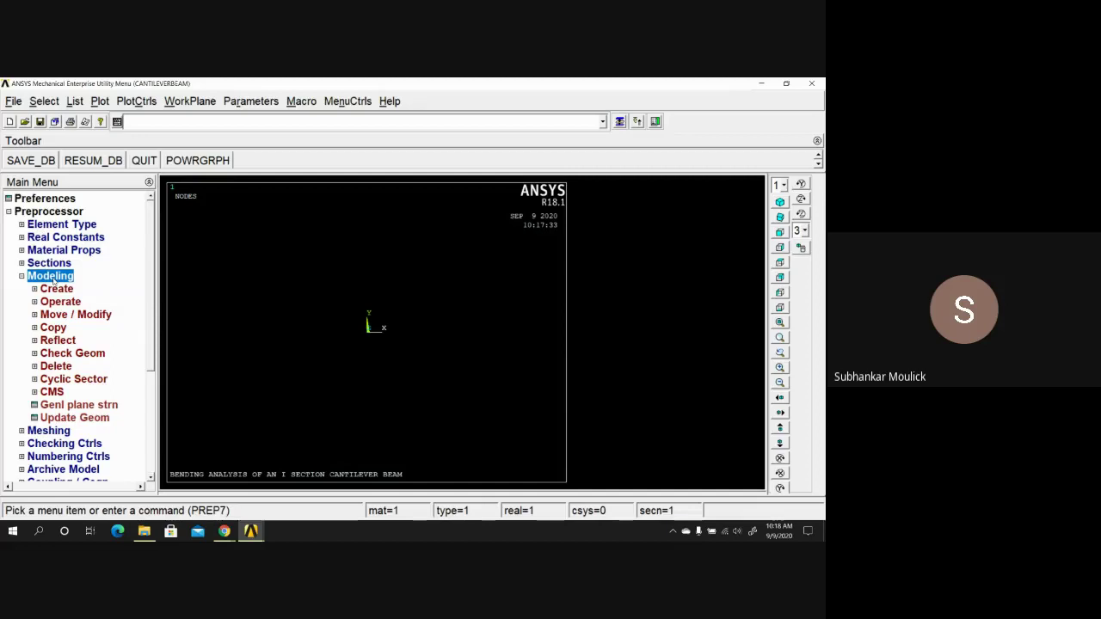
{"action": "left_click", "coordinate": [63, 291]}
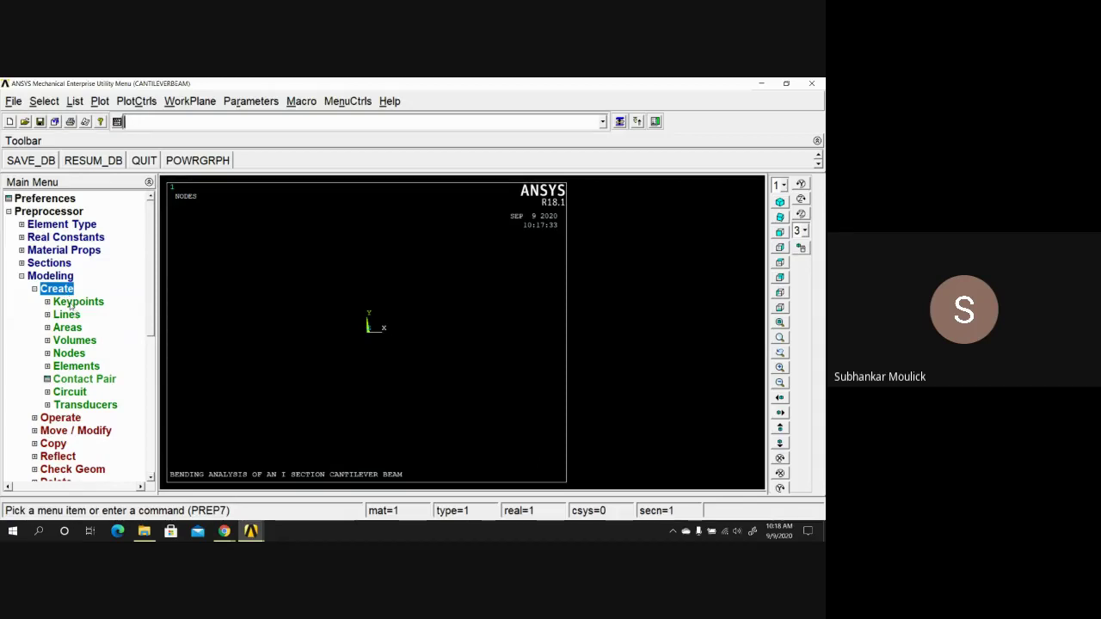
{"action": "left_click", "coordinate": [72, 303]}
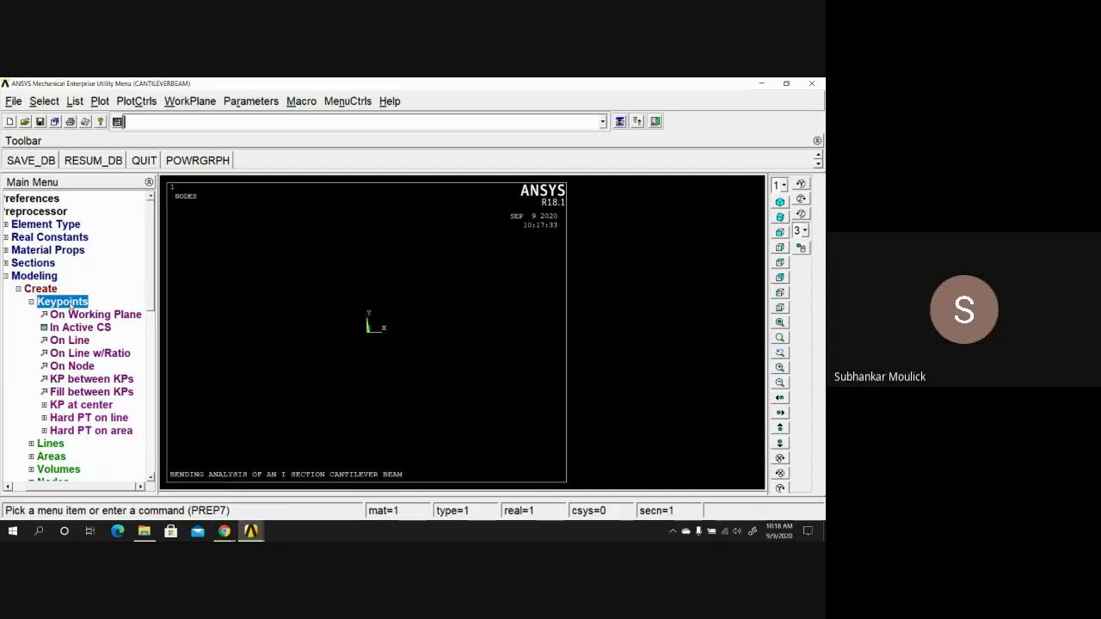
{"action": "left_click", "coordinate": [82, 331]}
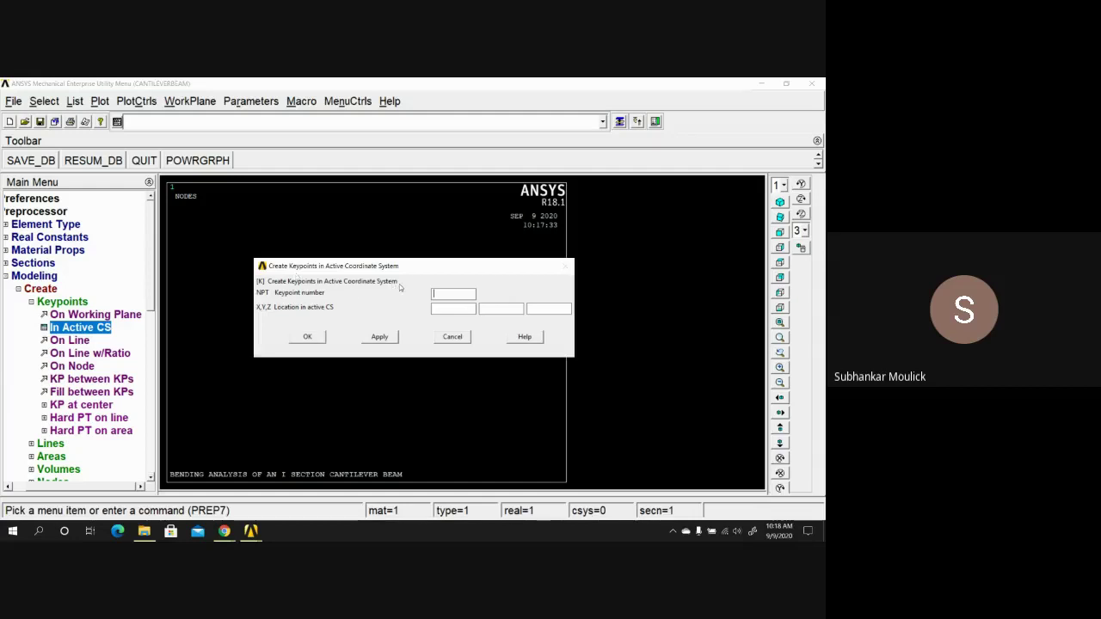
{"action": "type", "text": "1"}
{"action": "type", "text": "0"}
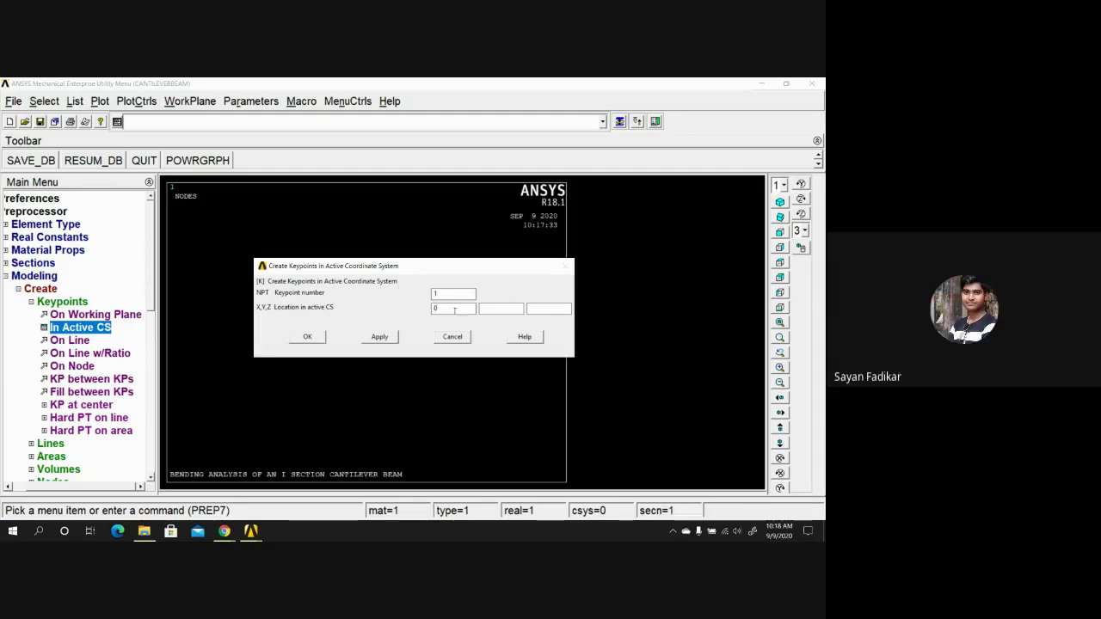
{"action": "left_click", "coordinate": [487, 308]}
{"action": "type", "text": "0"}
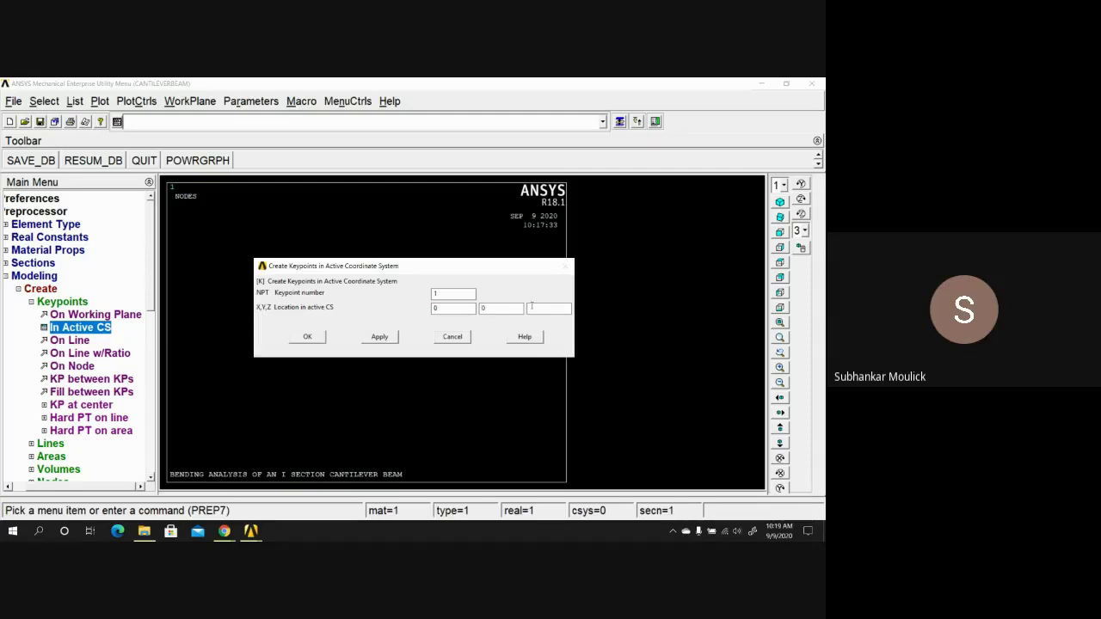
{"action": "left_click", "coordinate": [531, 308]}
{"action": "type", "text": "0"}
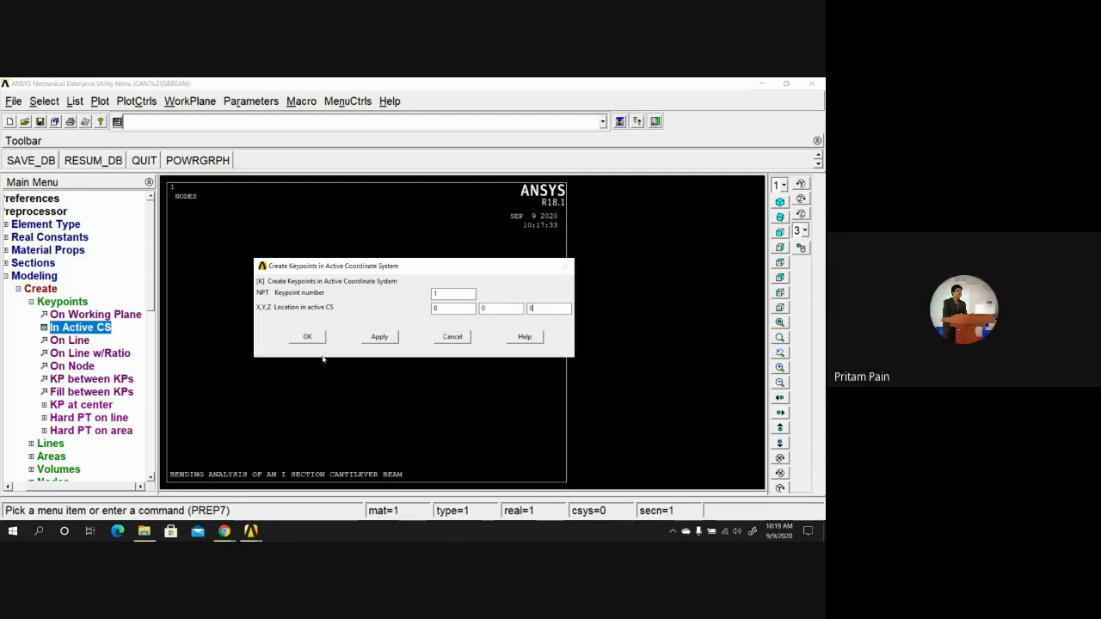
{"action": "left_click", "coordinate": [380, 338]}
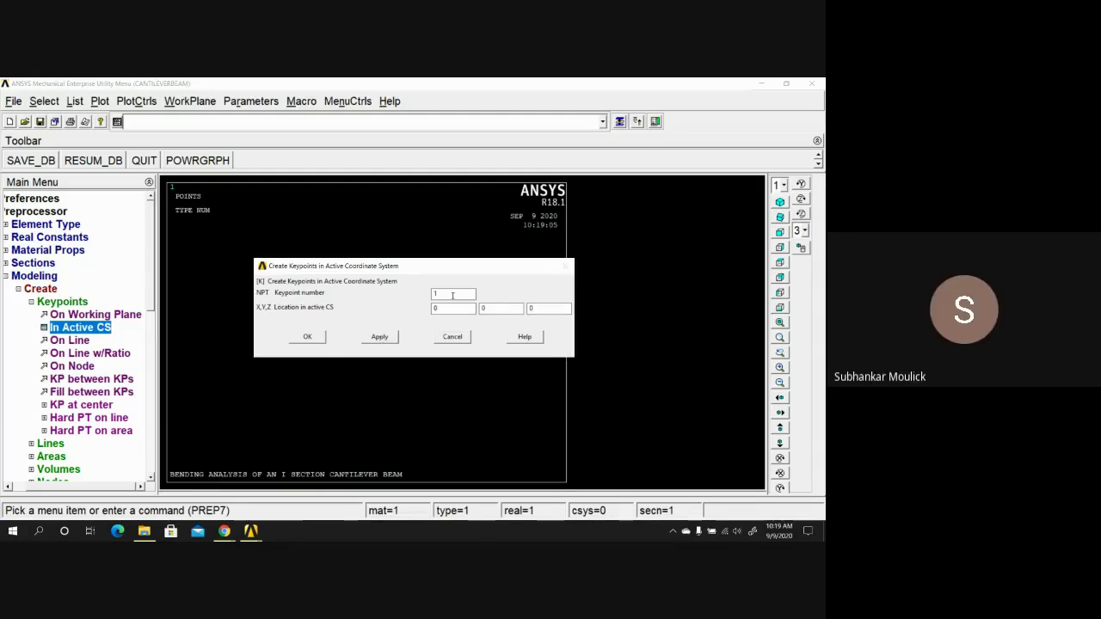
Create keypoint 2 at X = 110, Y = 0, Z = 0 in the active coordinate system.
{"action": "type", "text": "2"}
{"action": "left_click", "coordinate": [447, 310]}
{"action": "key", "text": "BackSpace"}
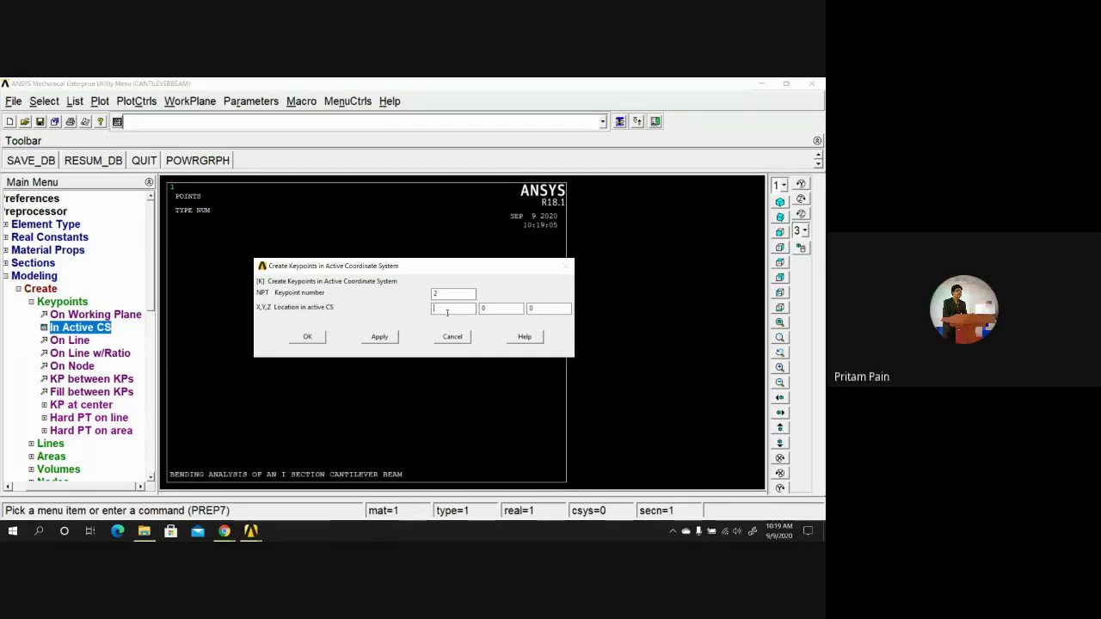
{"action": "type", "text": "110"}
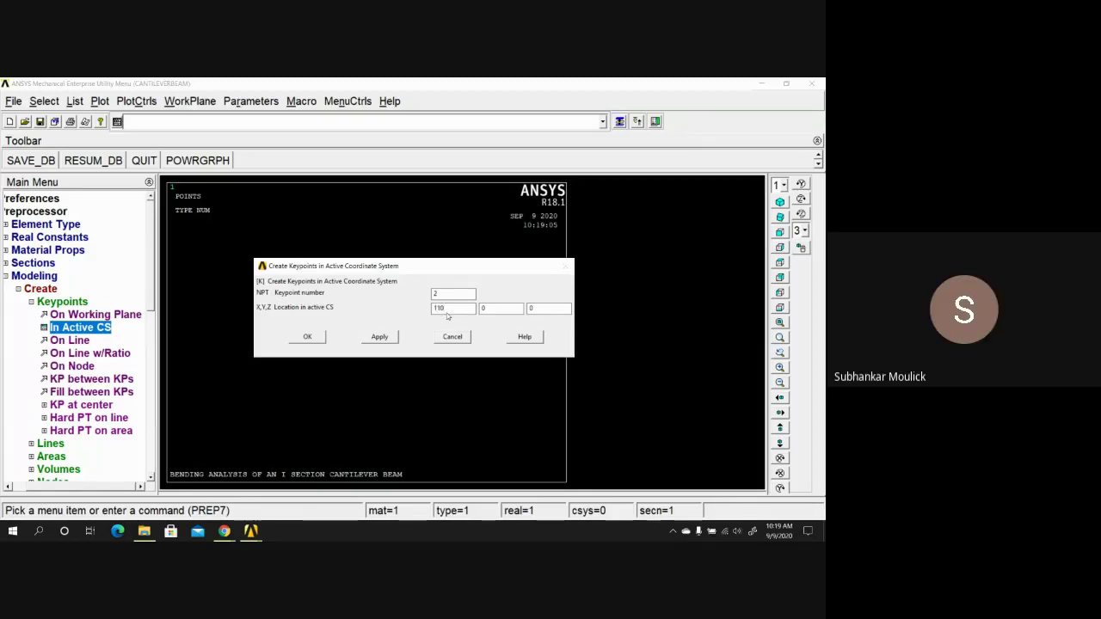
{"action": "left_click", "coordinate": [379, 338]}
Create keypoint 3 at X = 220, Y = 0, Z = 0 and finish keypoint creation.
{"action": "key", "text": "BackSpace"}
{"action": "type", "text": "3"}
{"action": "left_click", "coordinate": [446, 309]}
{"action": "key", "text": "BackSpace"}
{"action": "key", "text": "BackSpace"}
{"action": "key", "text": "BackSpace"}
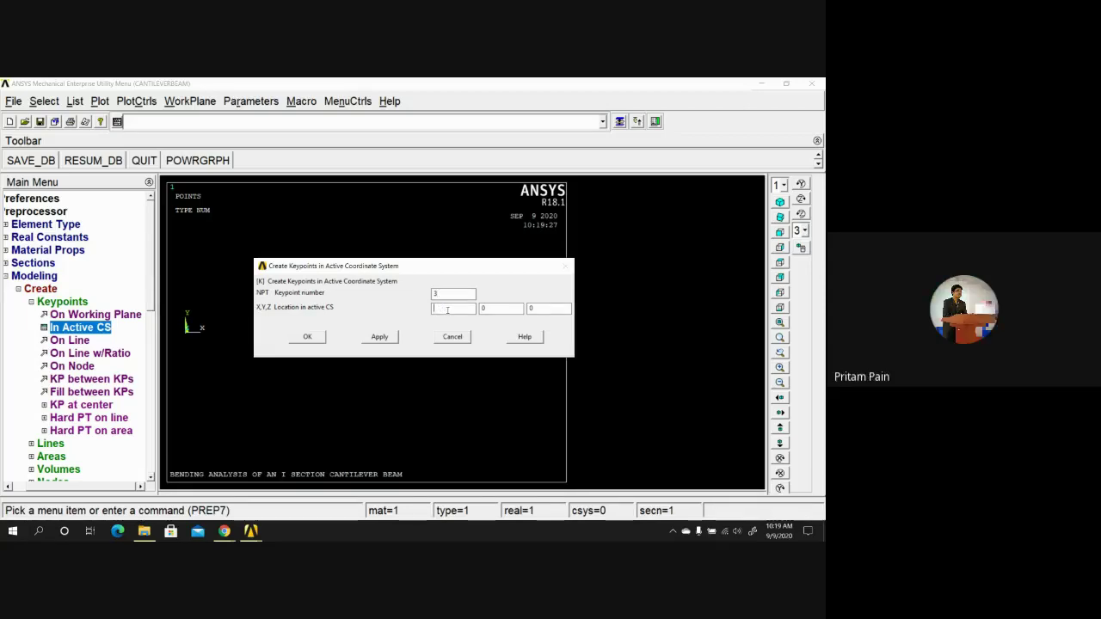
{"action": "type", "text": "220"}
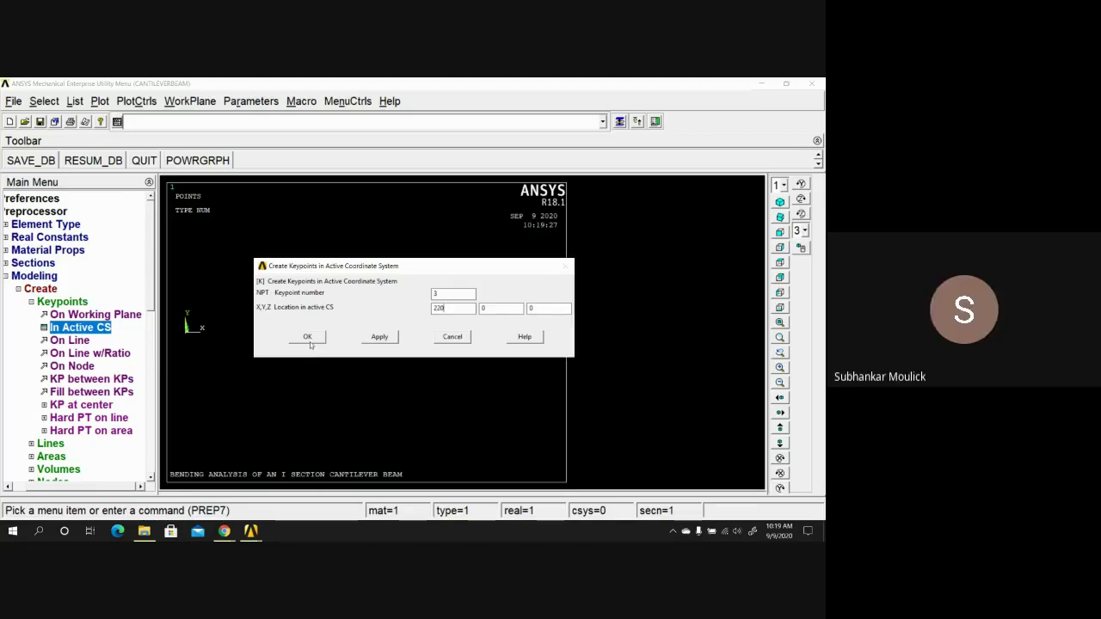
{"action": "left_click", "coordinate": [309, 340]}
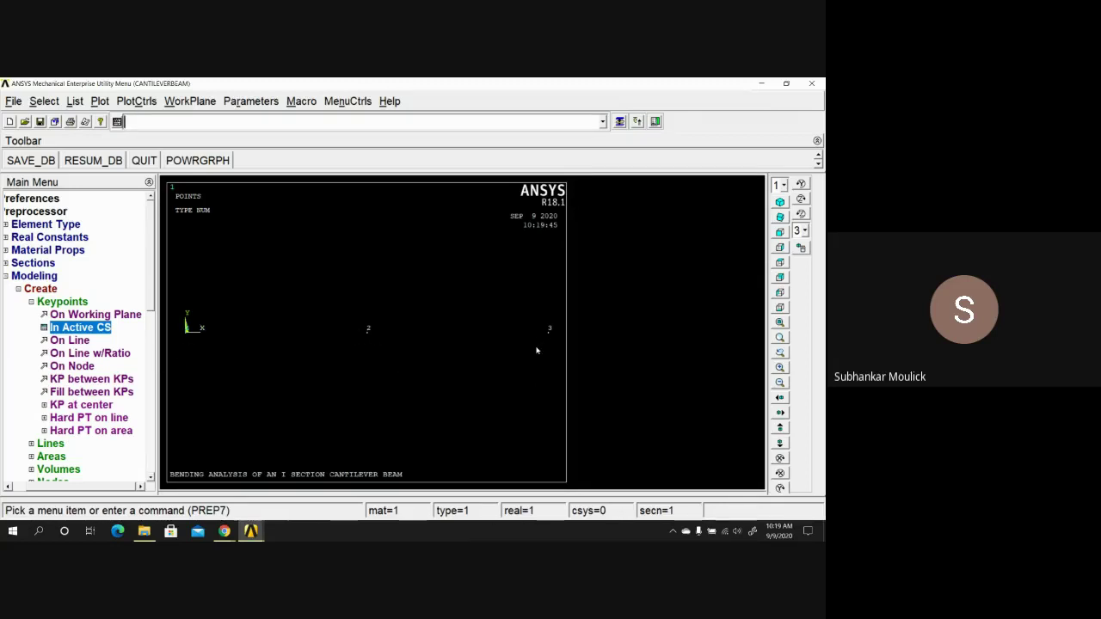
Create straight lines from keypoint 1 to keypoint 2 and from keypoint 2 to keypoint 3.
{"action": "left_click", "coordinate": [31, 302]}
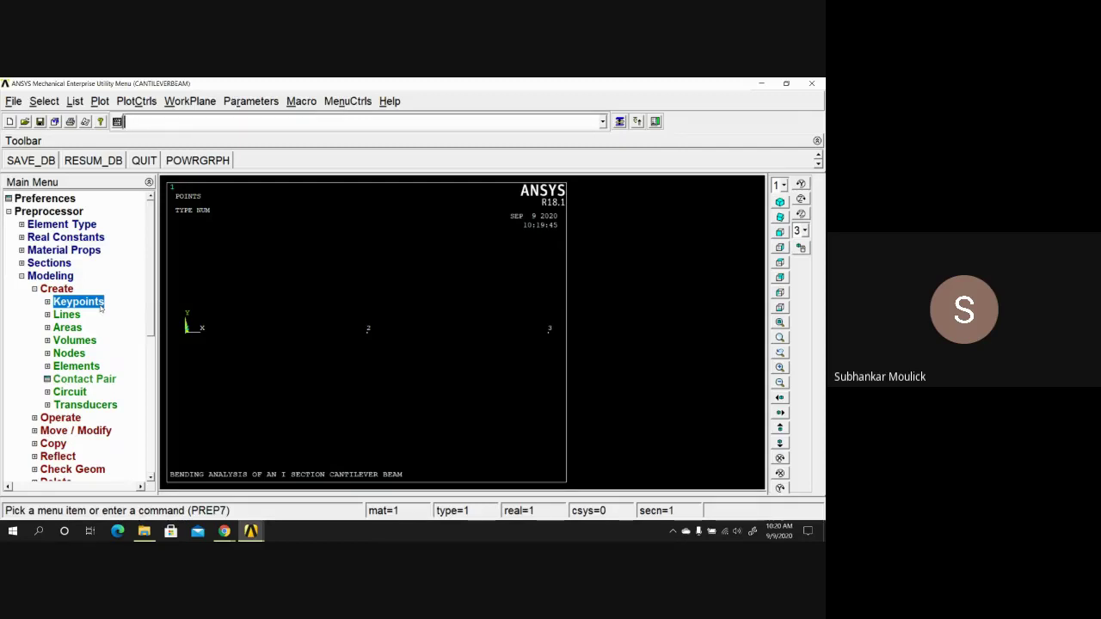
{"action": "left_click", "coordinate": [64, 319]}
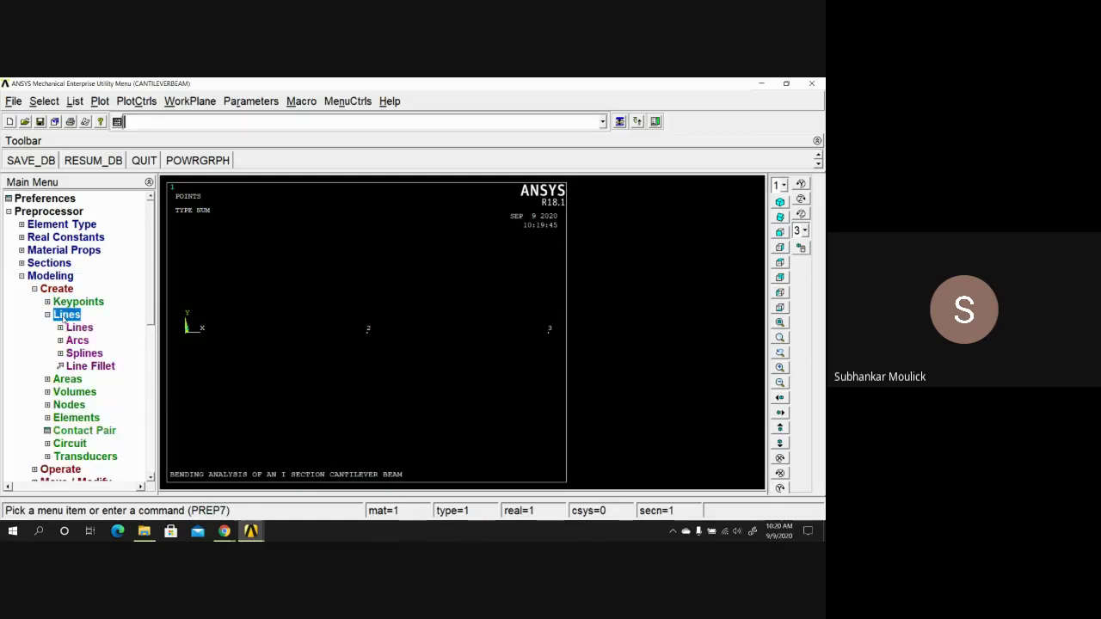
{"action": "left_click", "coordinate": [75, 329]}
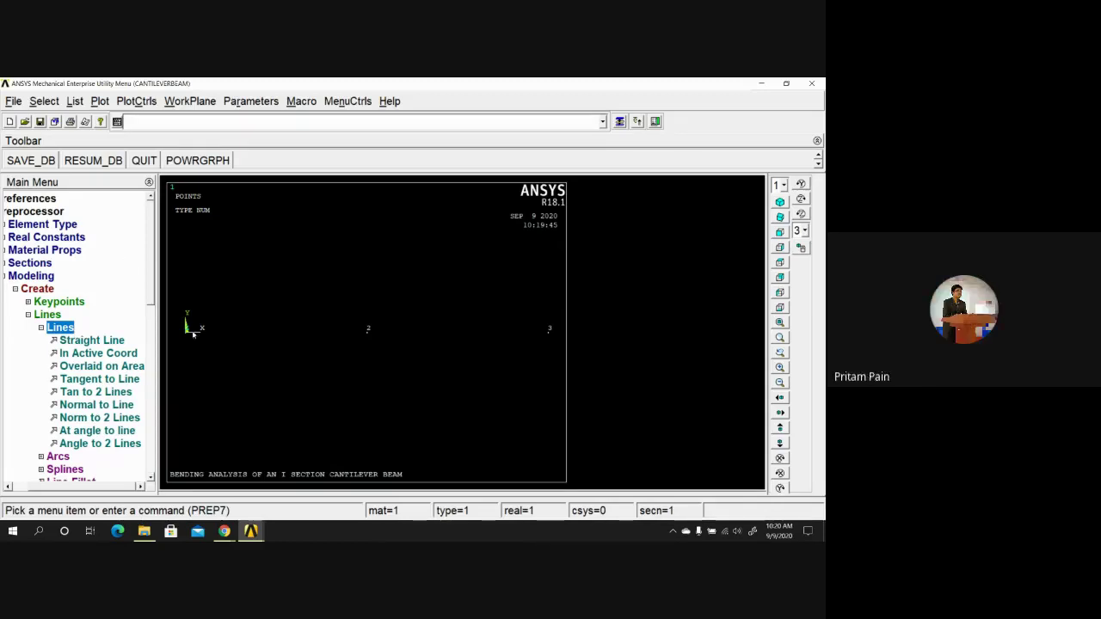
{"action": "left_click", "coordinate": [120, 341]}
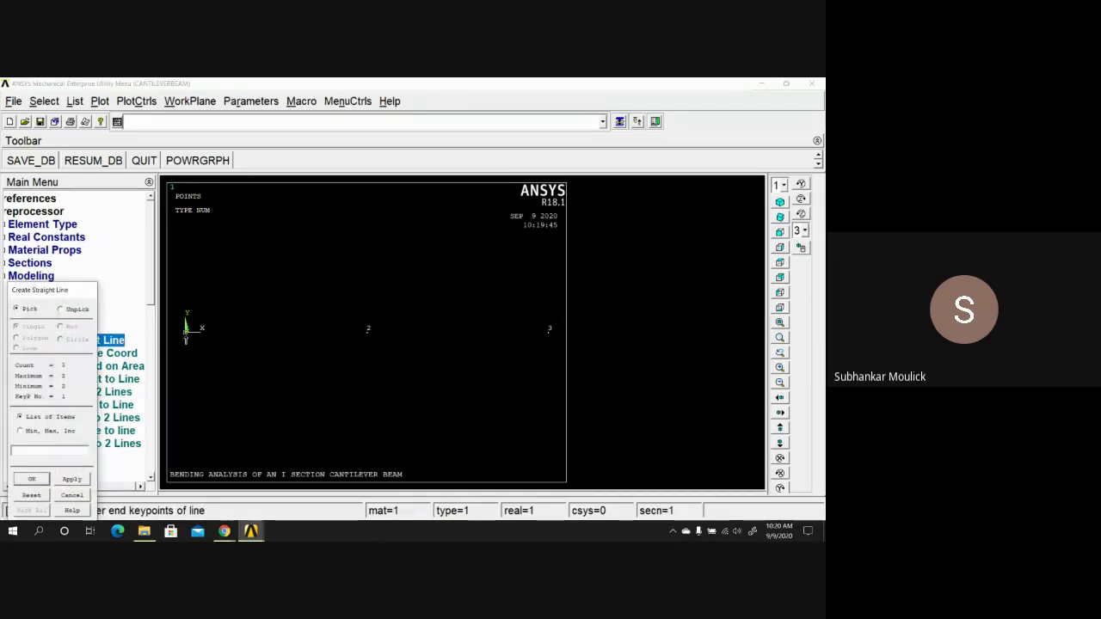
{"action": "left_click", "coordinate": [186, 338]}
{"action": "left_click", "coordinate": [364, 342]}
{"action": "left_click", "coordinate": [369, 342]}
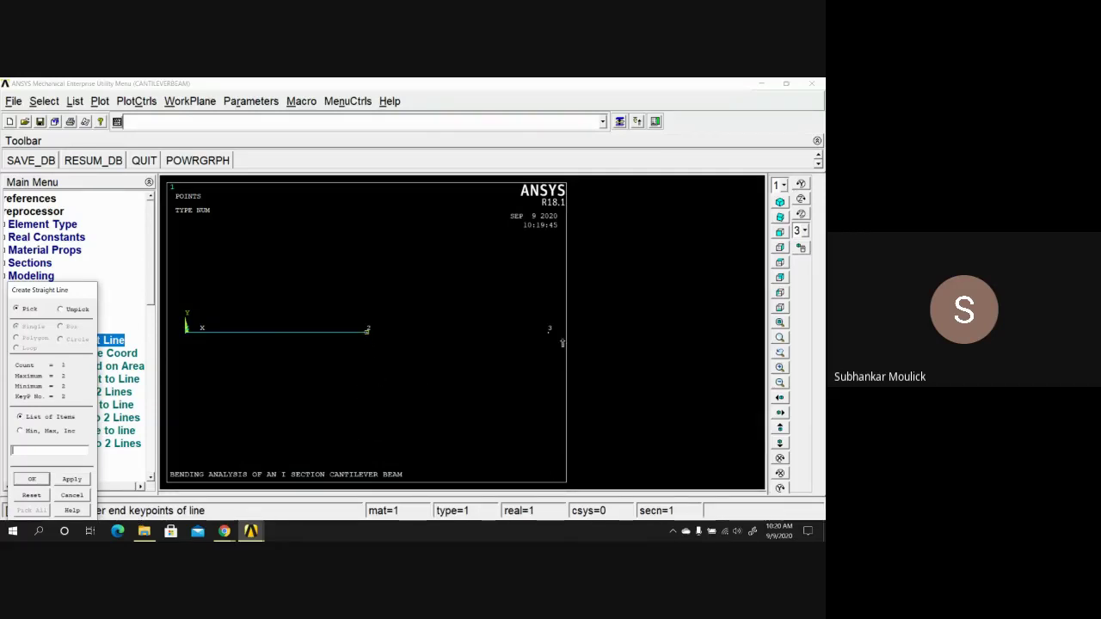
{"action": "left_click", "coordinate": [550, 340]}
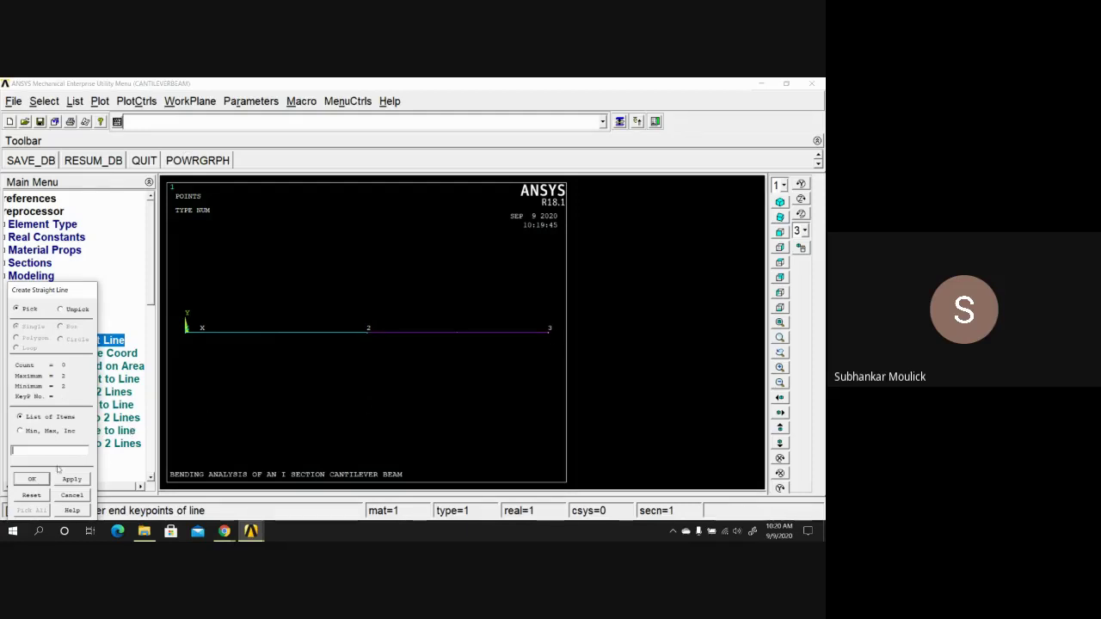
{"action": "left_click", "coordinate": [32, 479]}
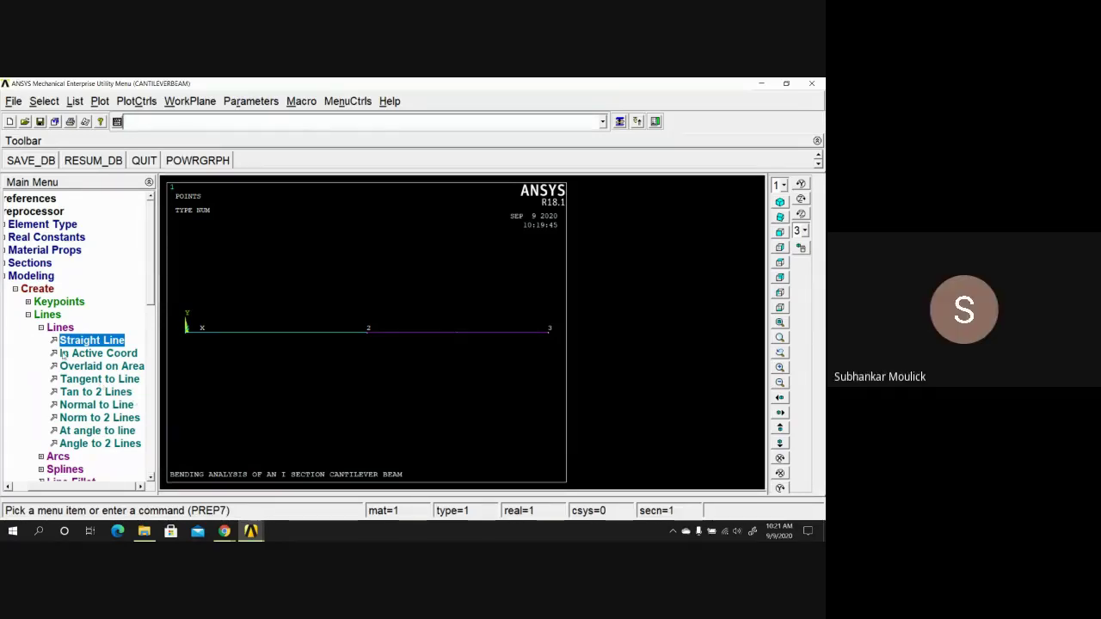
{"action": "left_click", "coordinate": [40, 328]}
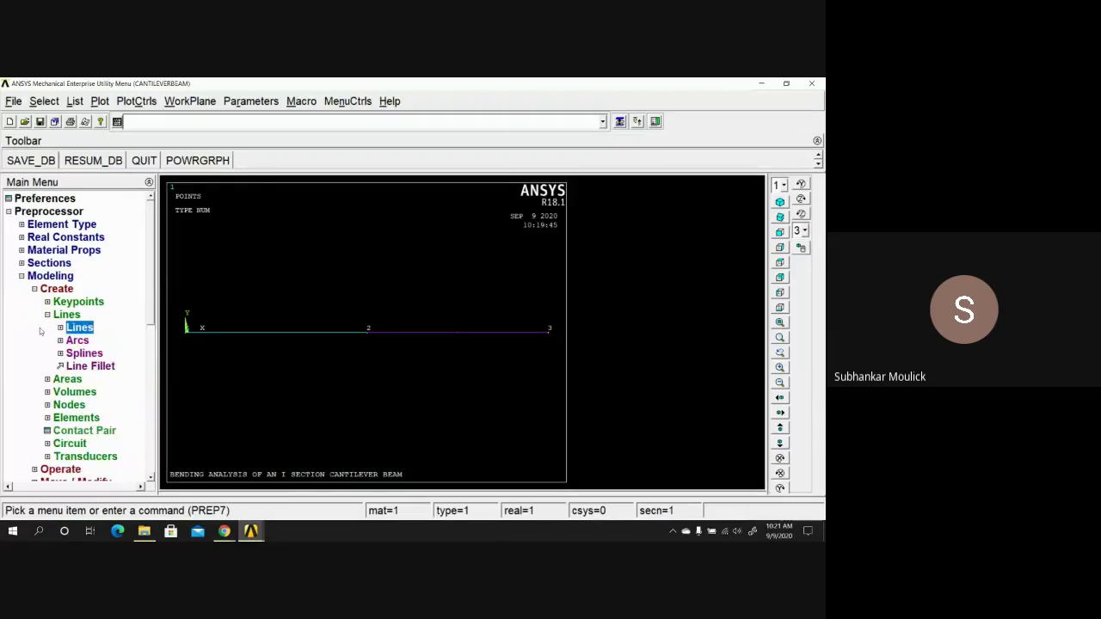
{"action": "left_click", "coordinate": [48, 316]}
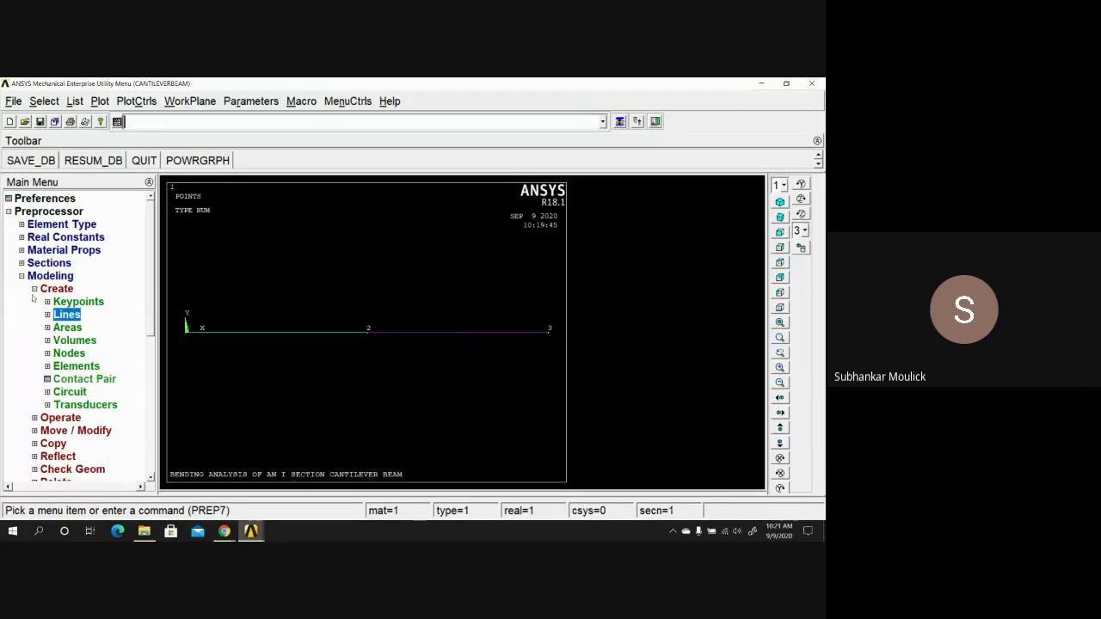
{"action": "left_click", "coordinate": [34, 289]}
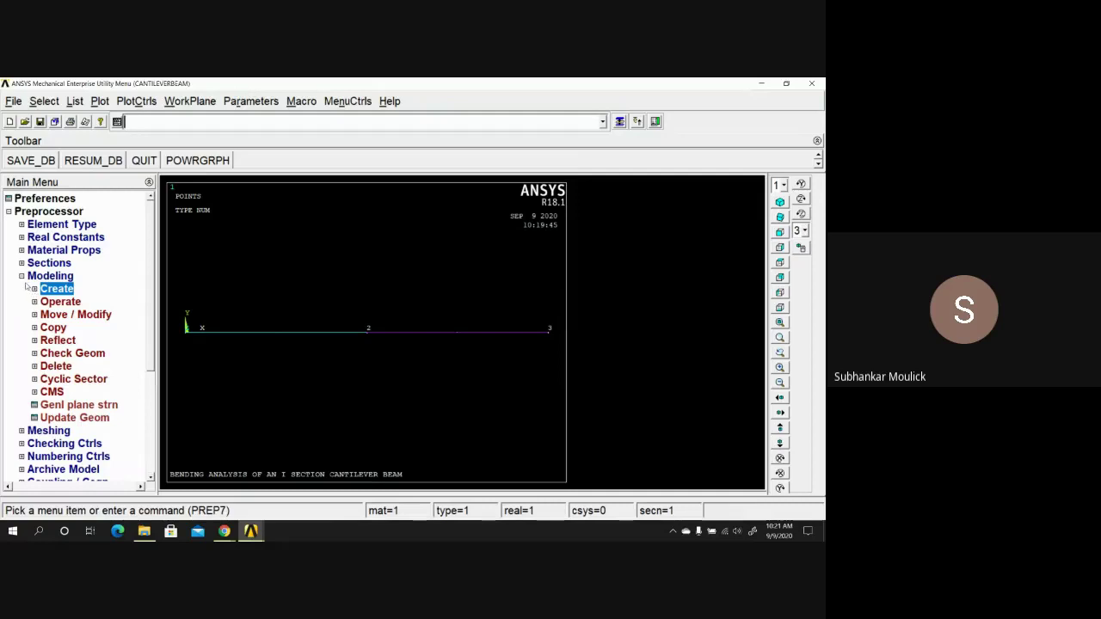
{"action": "left_click", "coordinate": [22, 276]}
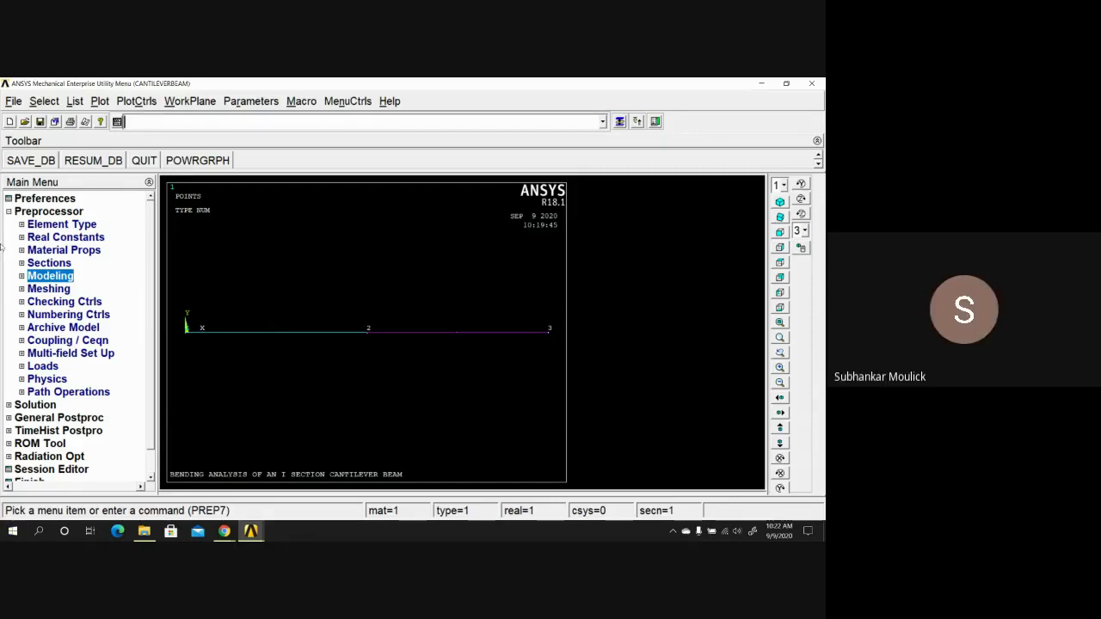
Mesh both beam lines between keypoints 1, 2 and 3 into beam elements.
{"action": "left_click", "coordinate": [45, 289]}
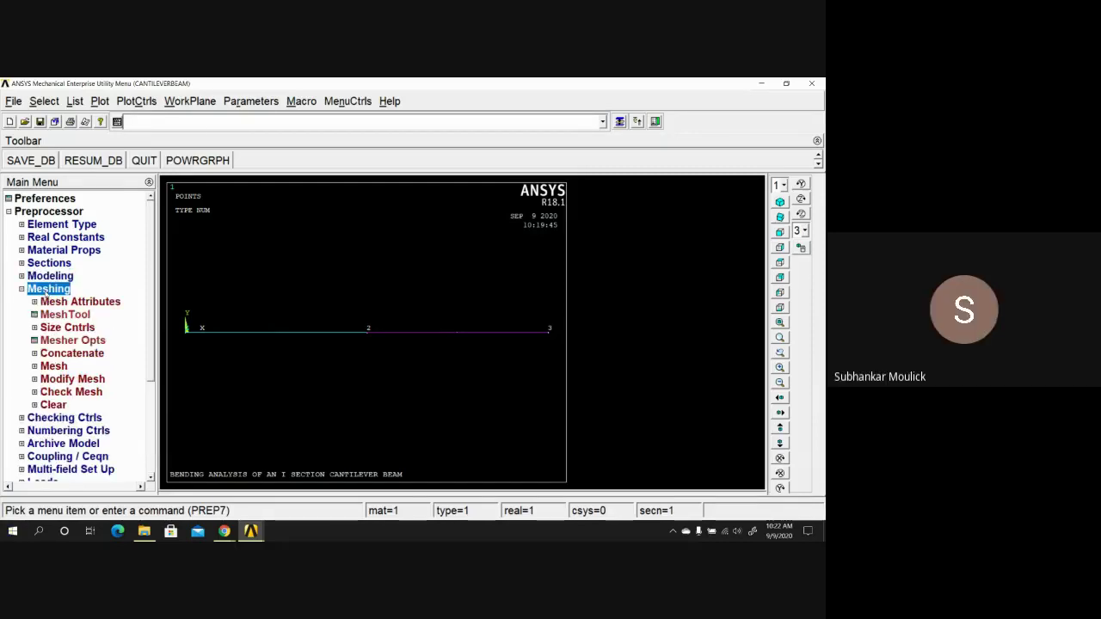
{"action": "left_click", "coordinate": [54, 367]}
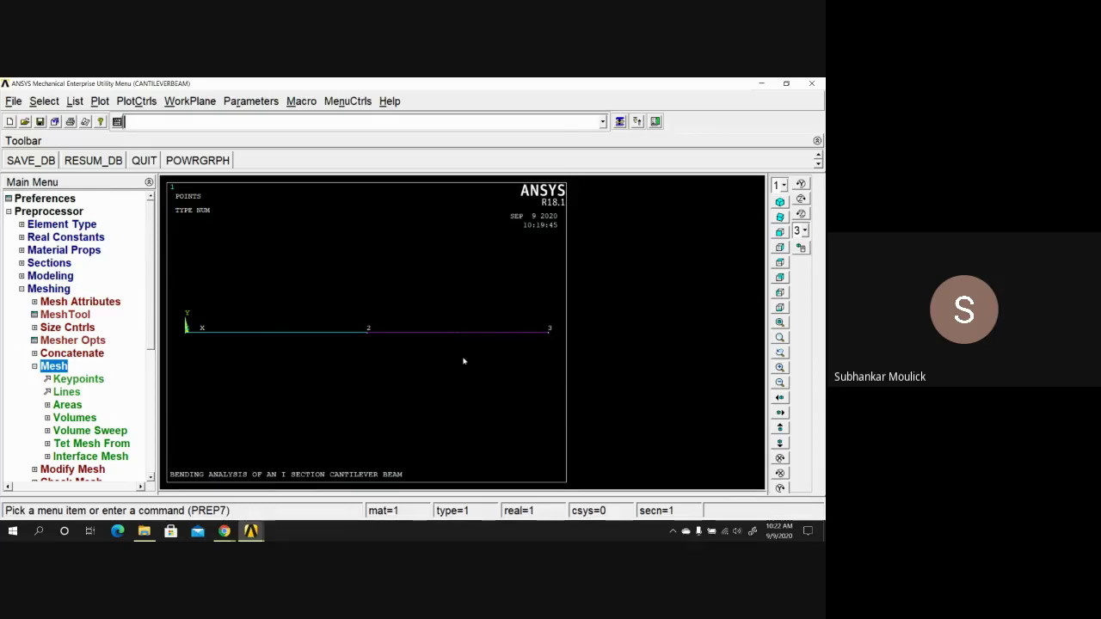
{"action": "left_click", "coordinate": [69, 392]}
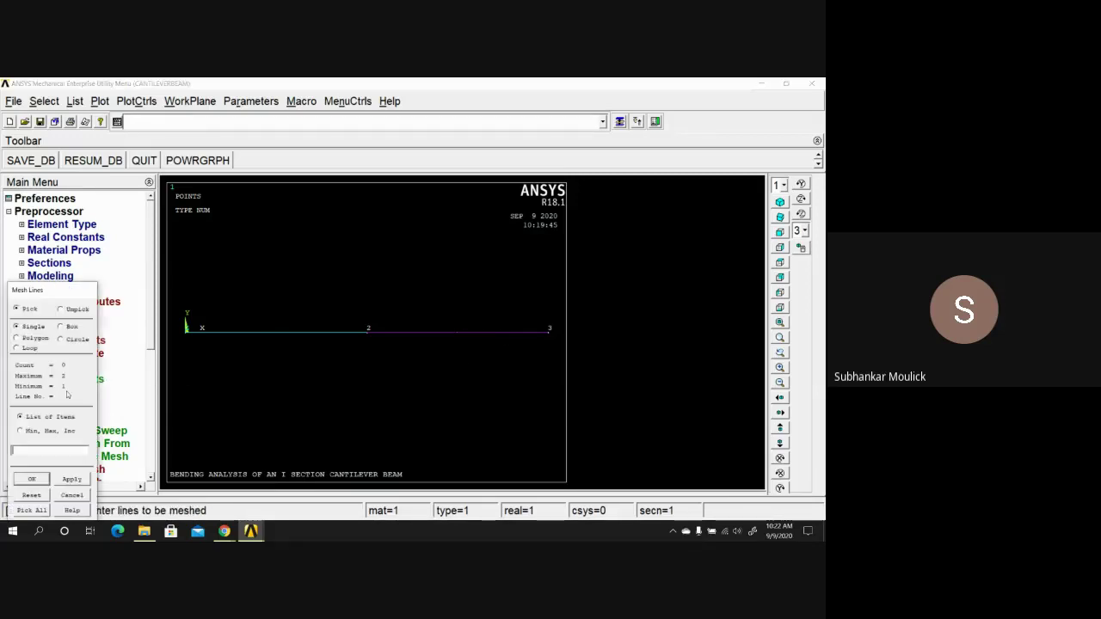
{"action": "left_click", "coordinate": [268, 336]}
{"action": "left_click", "coordinate": [467, 339]}
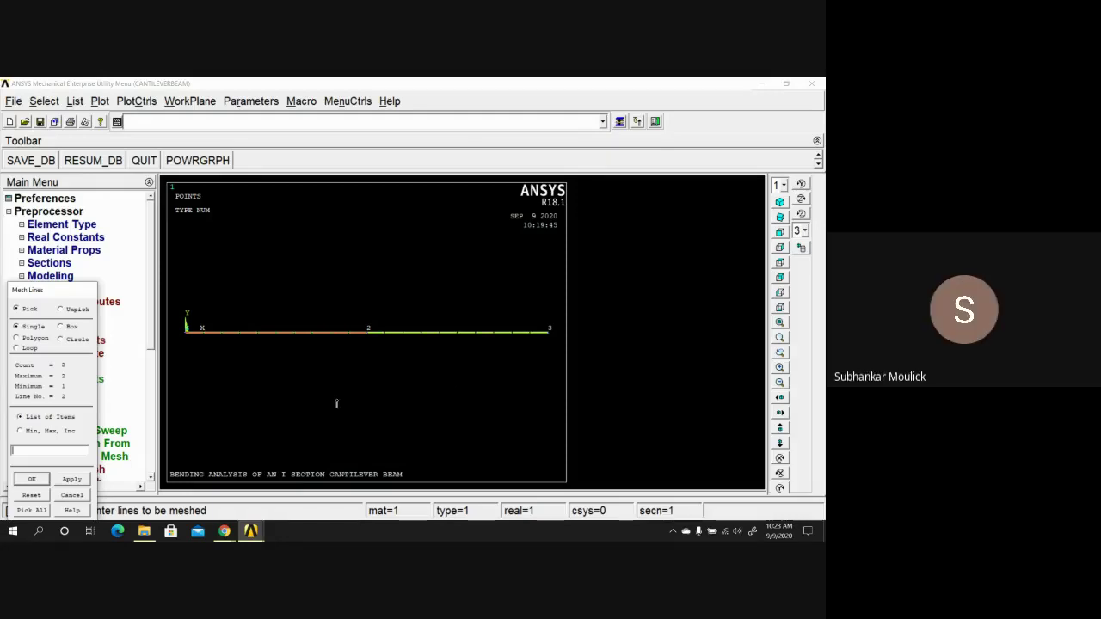
{"action": "left_click", "coordinate": [38, 480]}
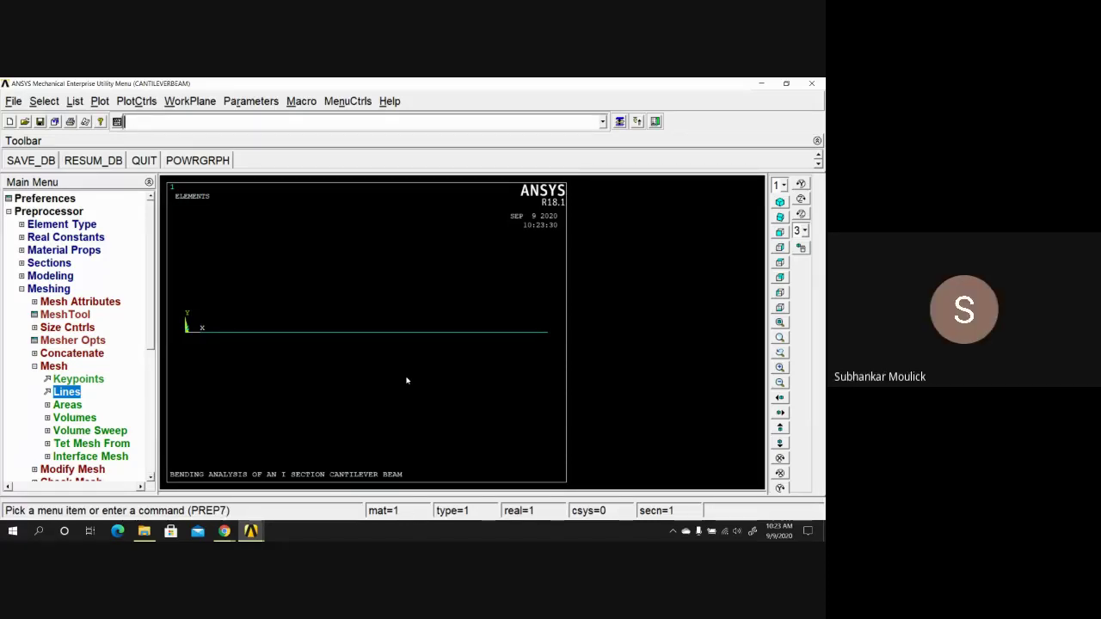
{"action": "left_click", "coordinate": [34, 366]}
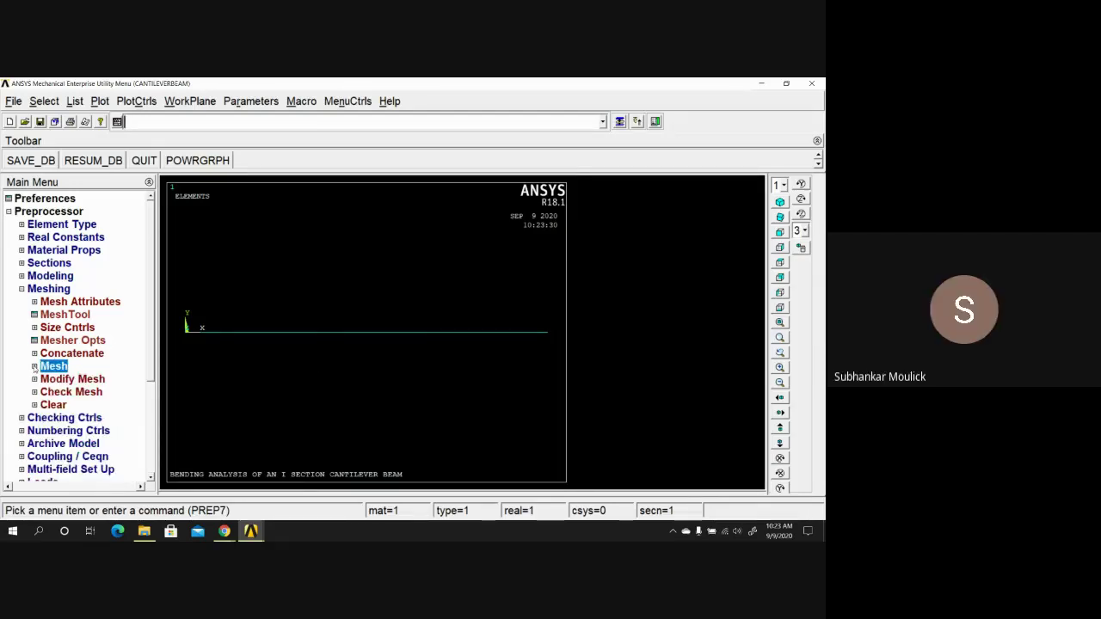
Apply a structural displacement constraint on keypoint 1 at the beam's origin end, constraining All DOF.
{"action": "left_click", "coordinate": [21, 289]}
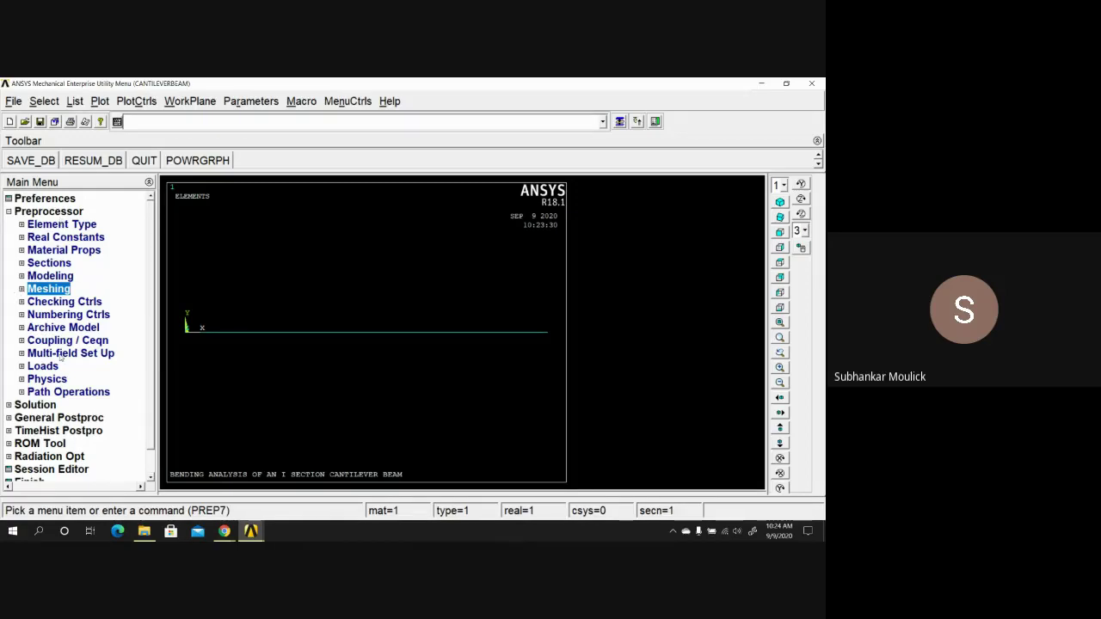
{"action": "left_click", "coordinate": [52, 367]}
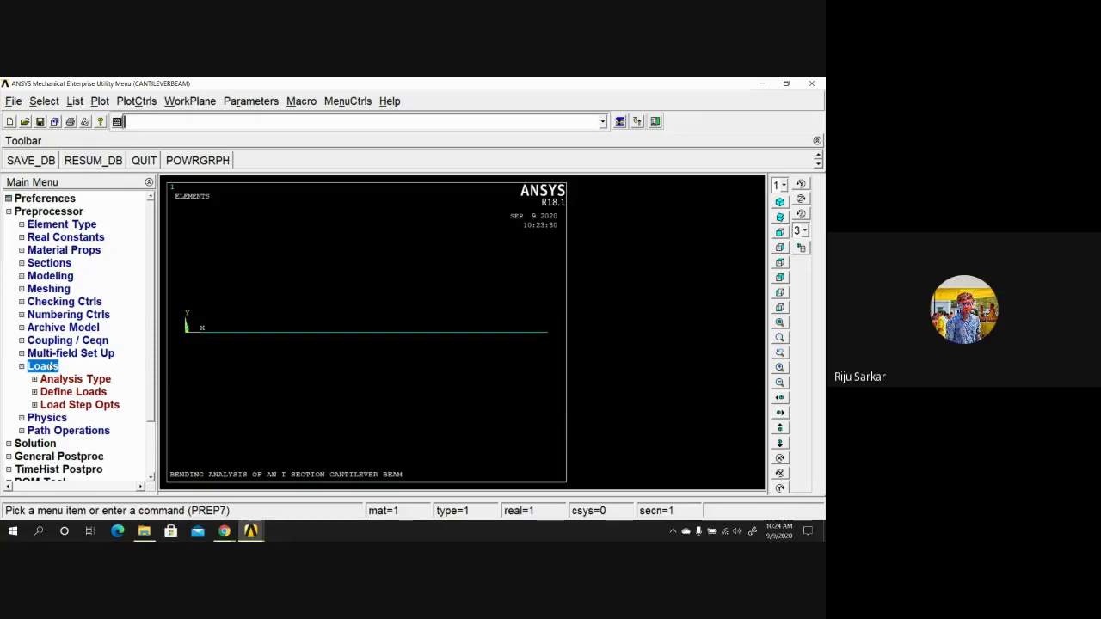
{"action": "left_click", "coordinate": [65, 392]}
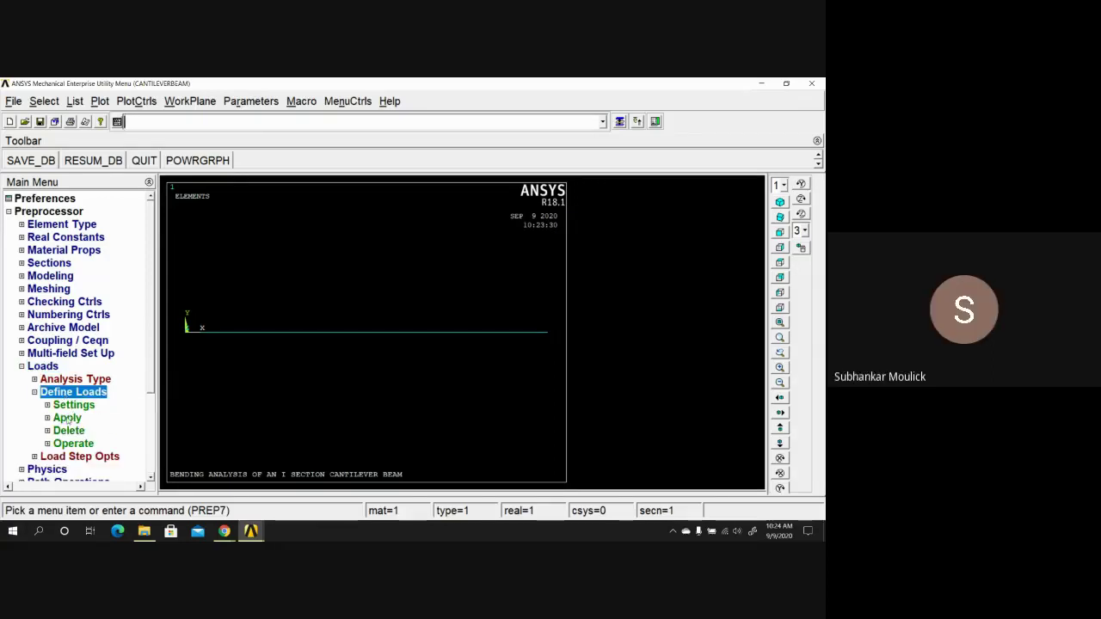
{"action": "left_click", "coordinate": [67, 419]}
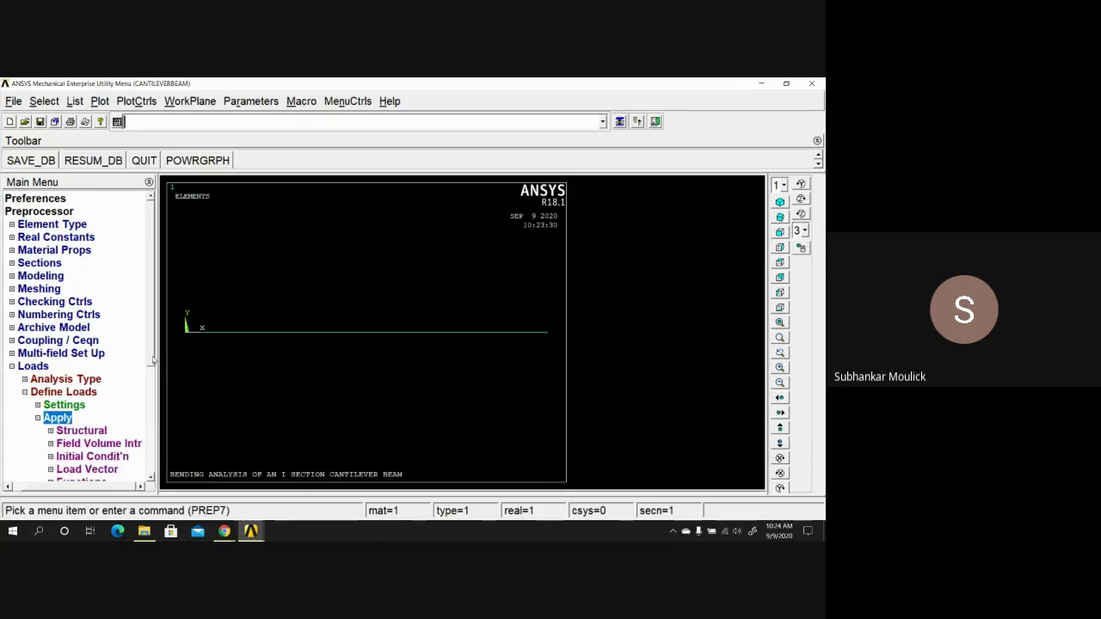
{"action": "scroll", "coordinate": [142, 374], "scroll_direction": "down", "scroll_amount": 2}
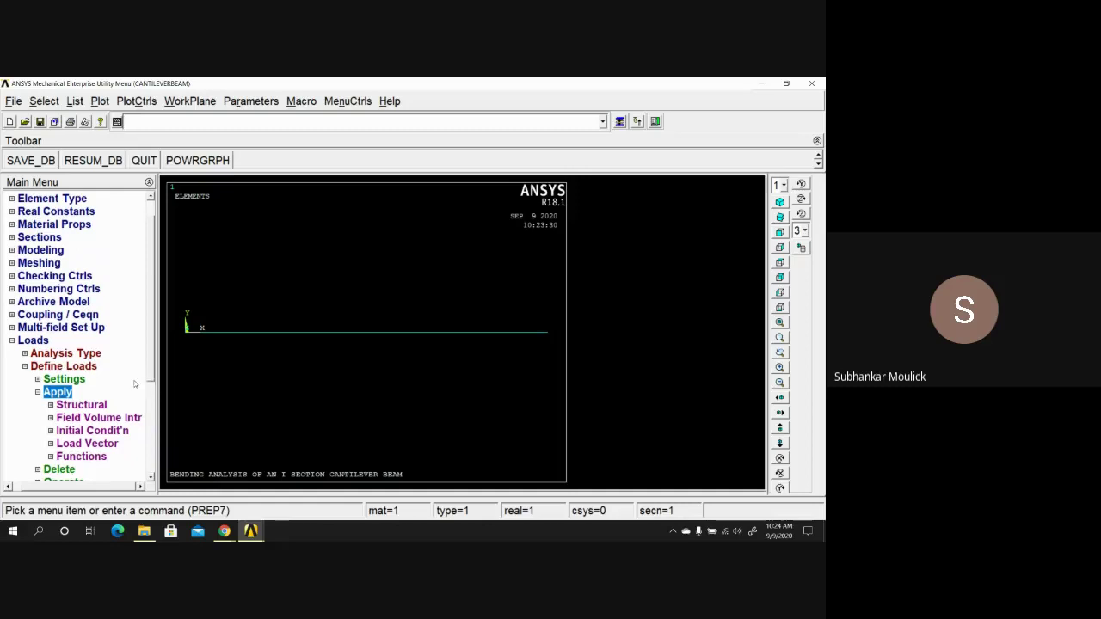
{"action": "left_click", "coordinate": [91, 405]}
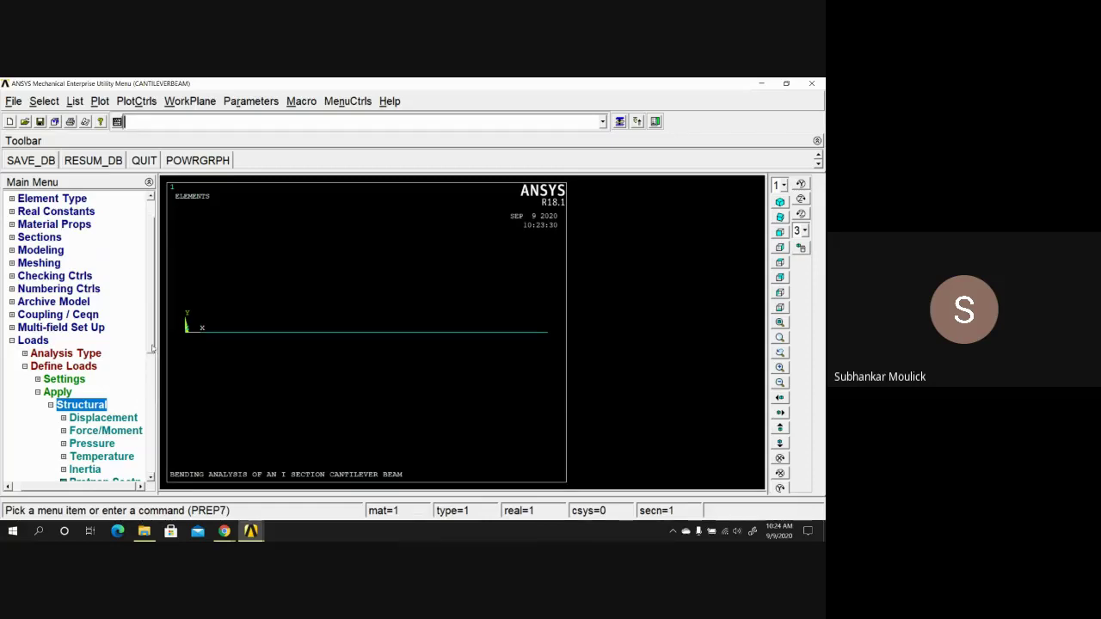
{"action": "left_click_drag", "start_coordinate": [152, 348], "coordinate": [153, 355]}
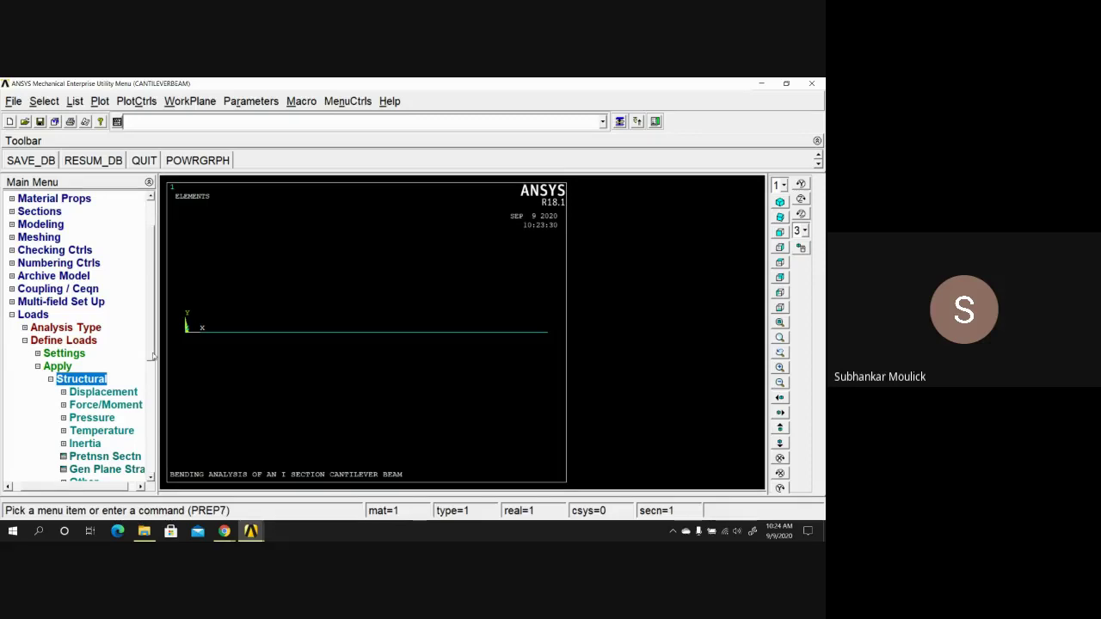
{"action": "left_click", "coordinate": [78, 395]}
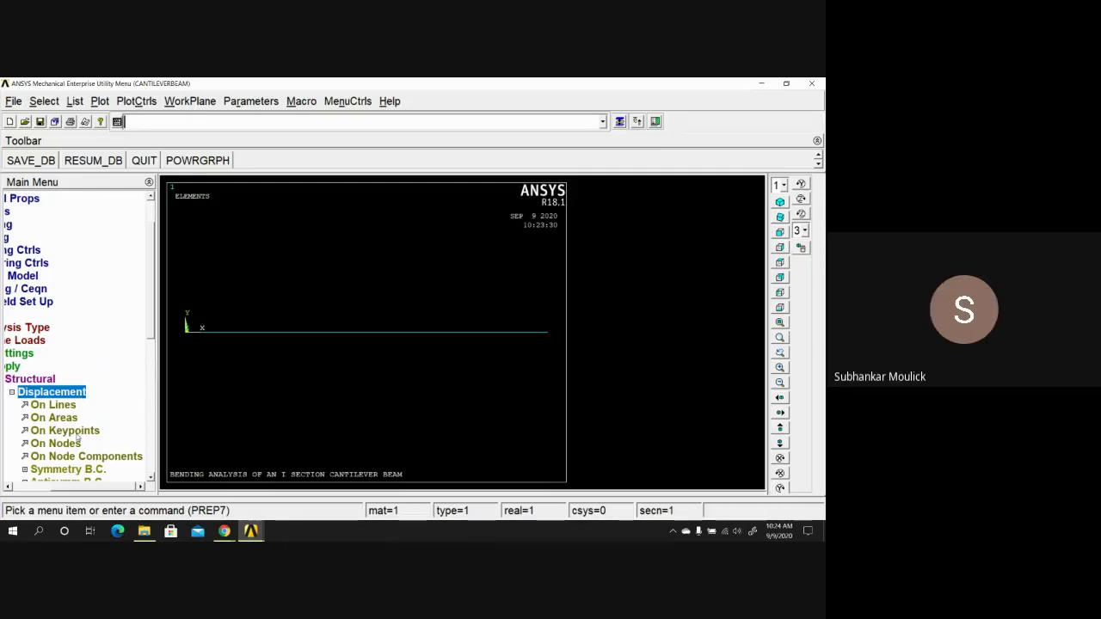
{"action": "left_click", "coordinate": [76, 431]}
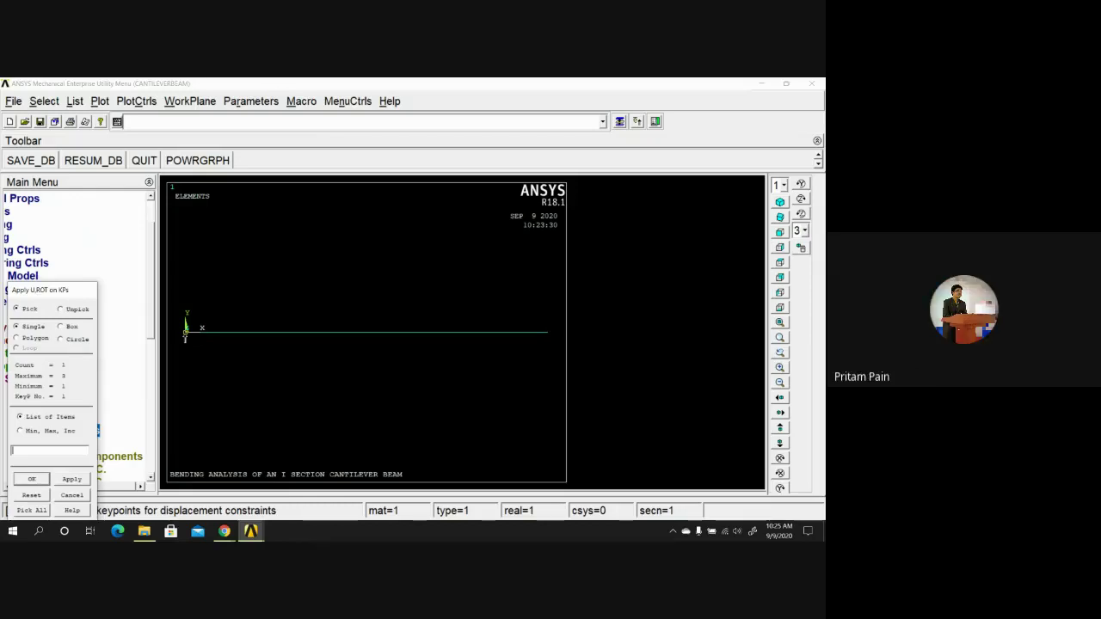
{"action": "left_click", "coordinate": [72, 479]}
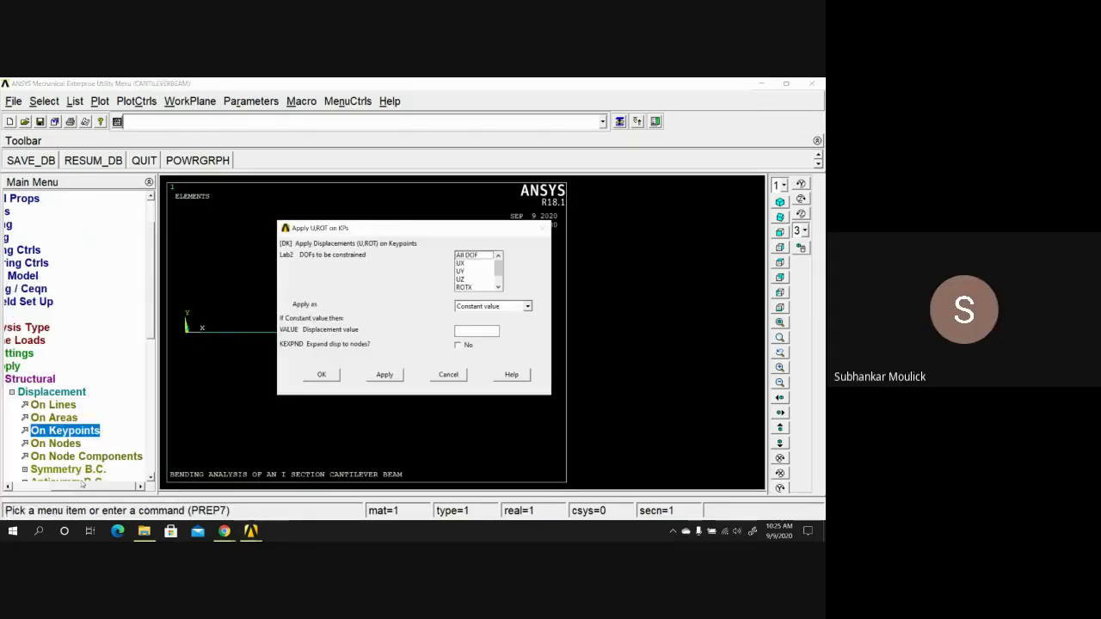
{"action": "left_click", "coordinate": [484, 256]}
{"action": "left_click", "coordinate": [322, 374]}
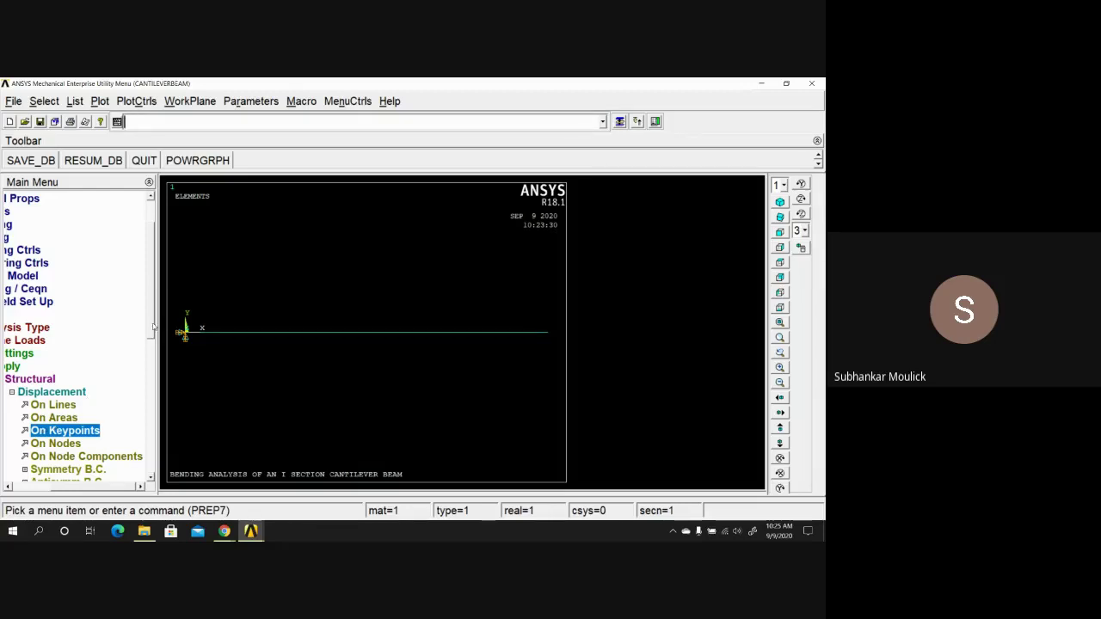
Collapse the expanded Displacement, Structural, Apply, Define Loads and Loads branches under Preprocessor.
{"action": "scroll", "coordinate": [153, 327], "scroll_direction": "down", "scroll_amount": 1}
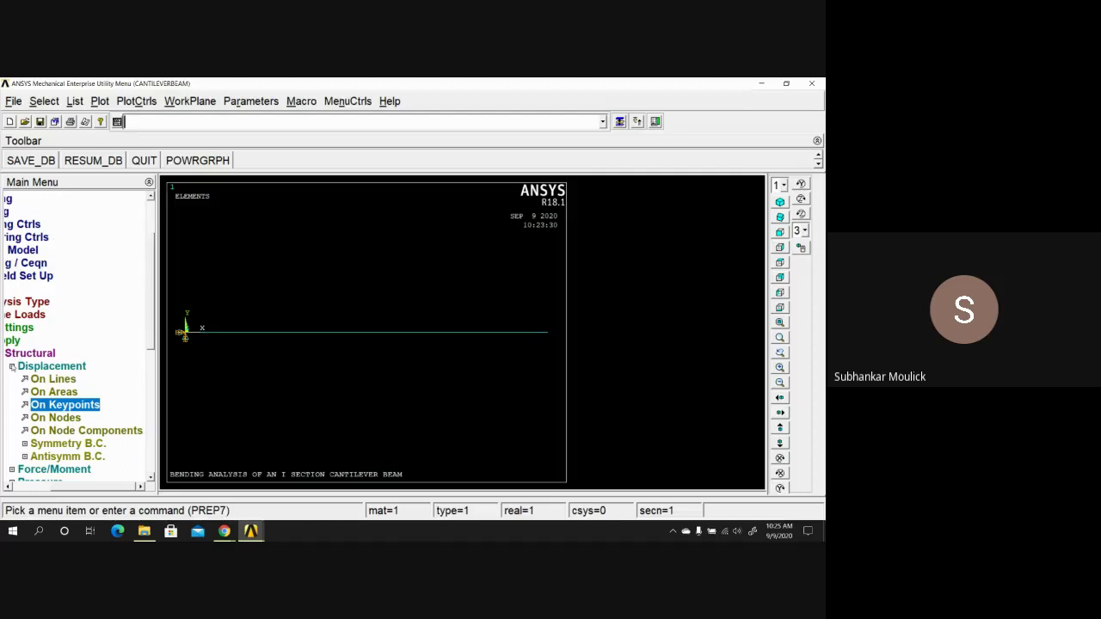
{"action": "left_click", "coordinate": [13, 368]}
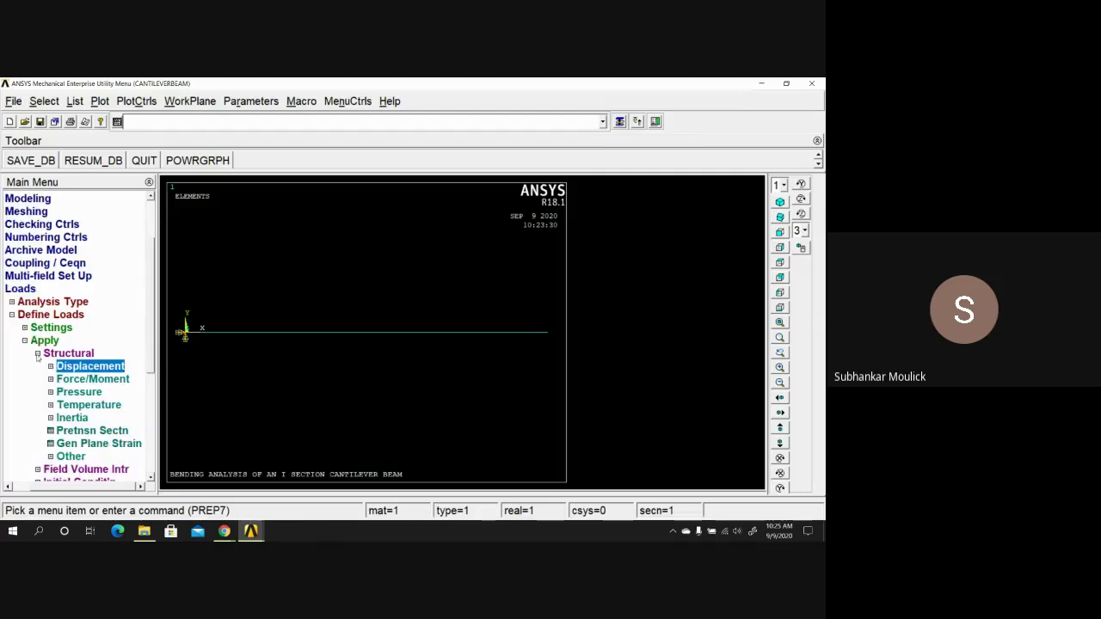
{"action": "left_click", "coordinate": [38, 354]}
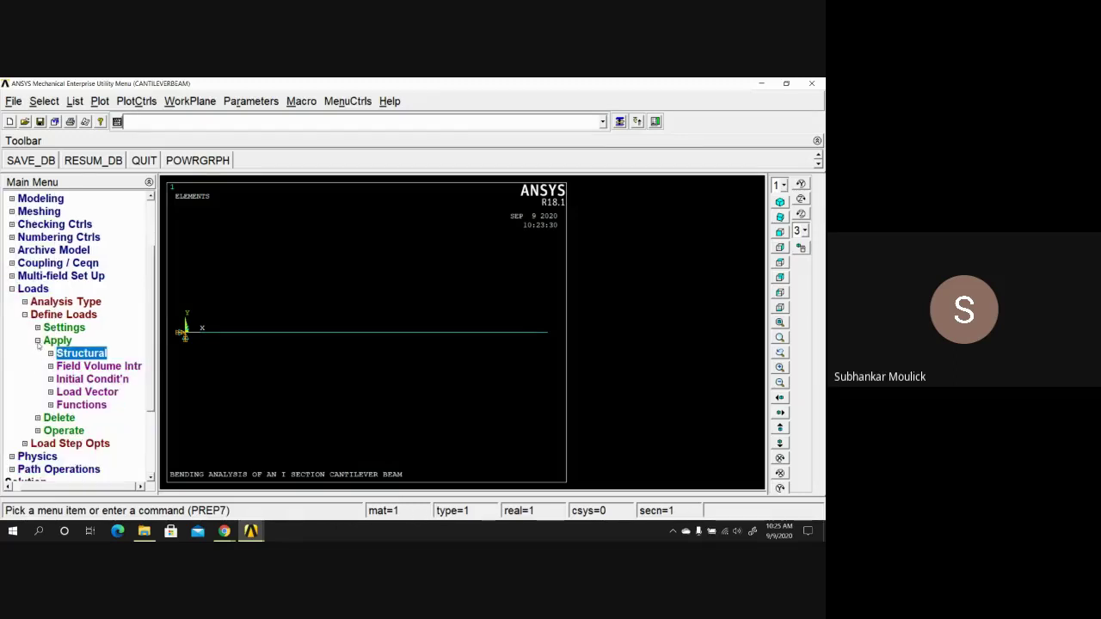
{"action": "left_click", "coordinate": [37, 342]}
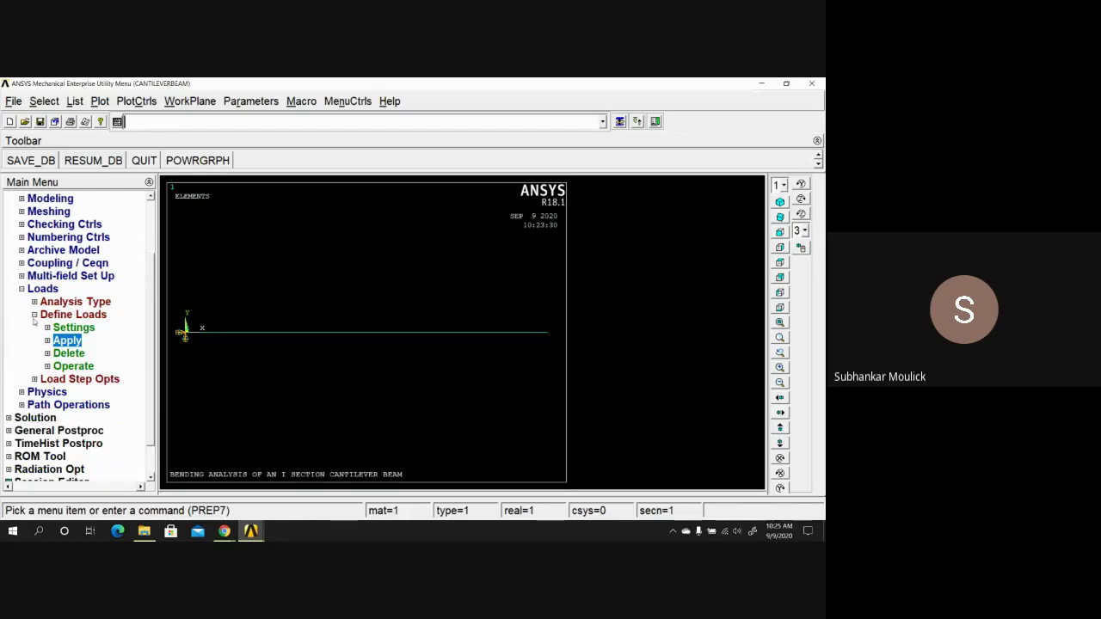
{"action": "left_click", "coordinate": [34, 316]}
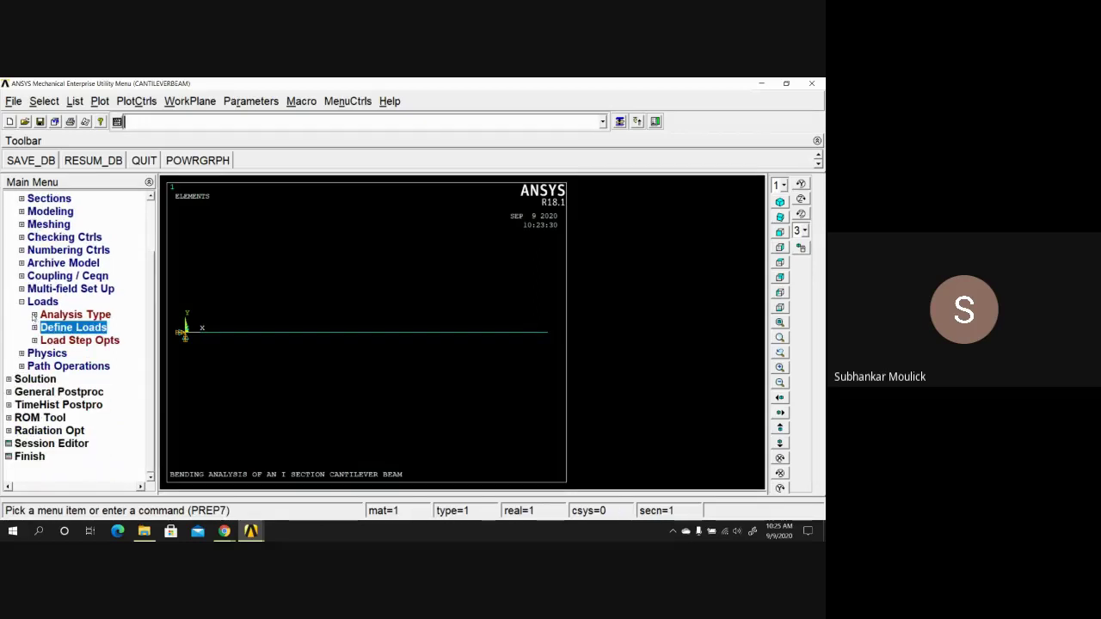
{"action": "left_click", "coordinate": [23, 302]}
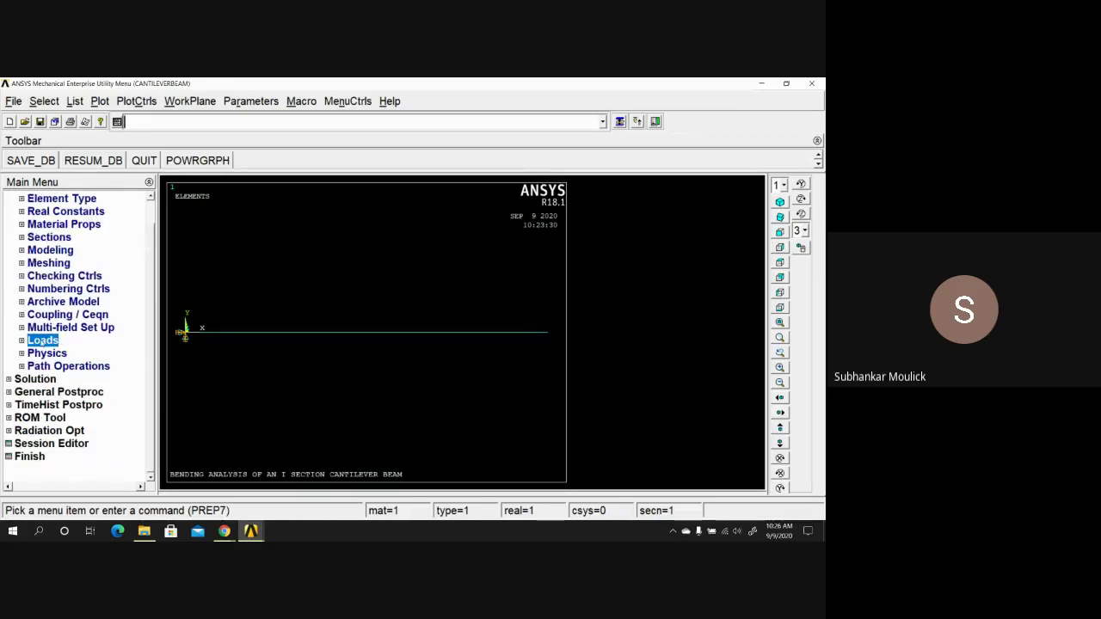
Apply a structural force on keypoint 2 at the beam's midpoint, in direction FY with a constant value of -22840.
{"action": "left_click", "coordinate": [42, 341]}
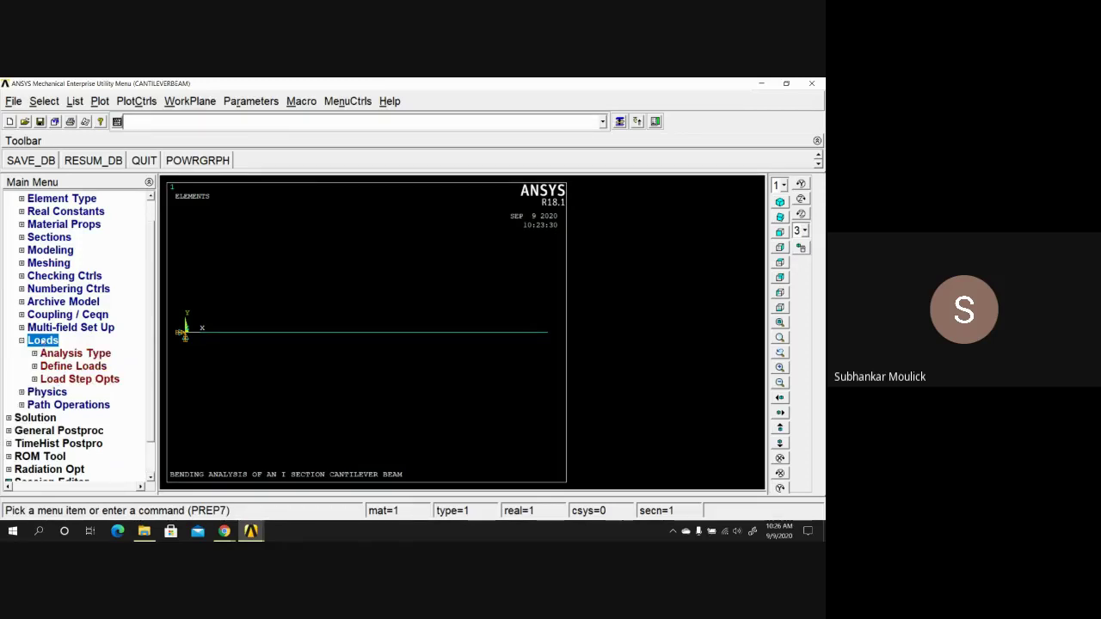
{"action": "left_click", "coordinate": [49, 368]}
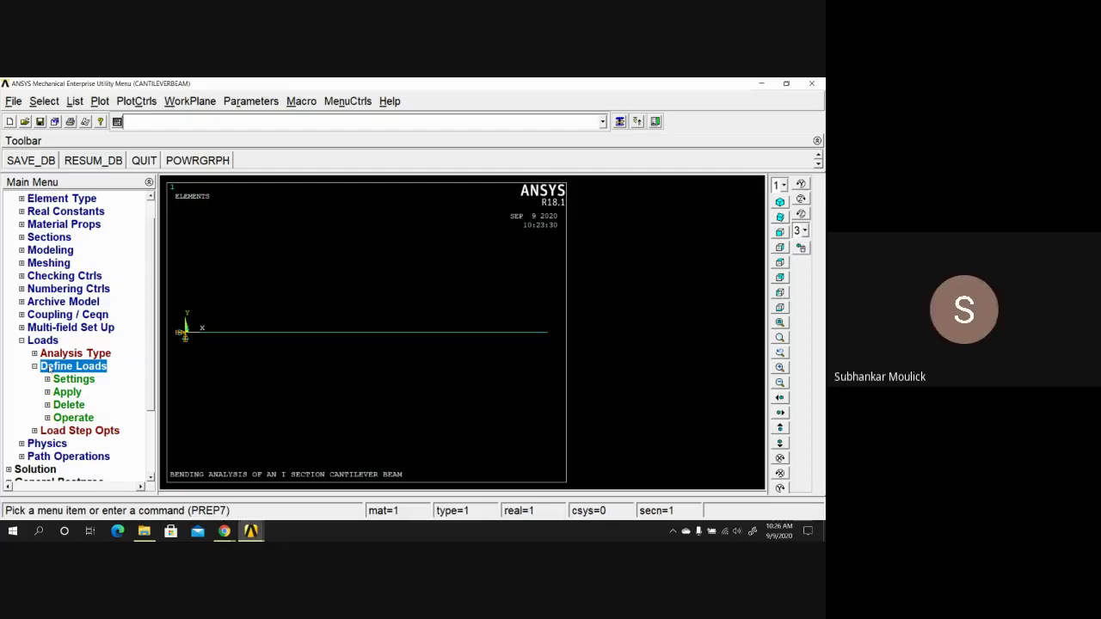
{"action": "left_click", "coordinate": [55, 392]}
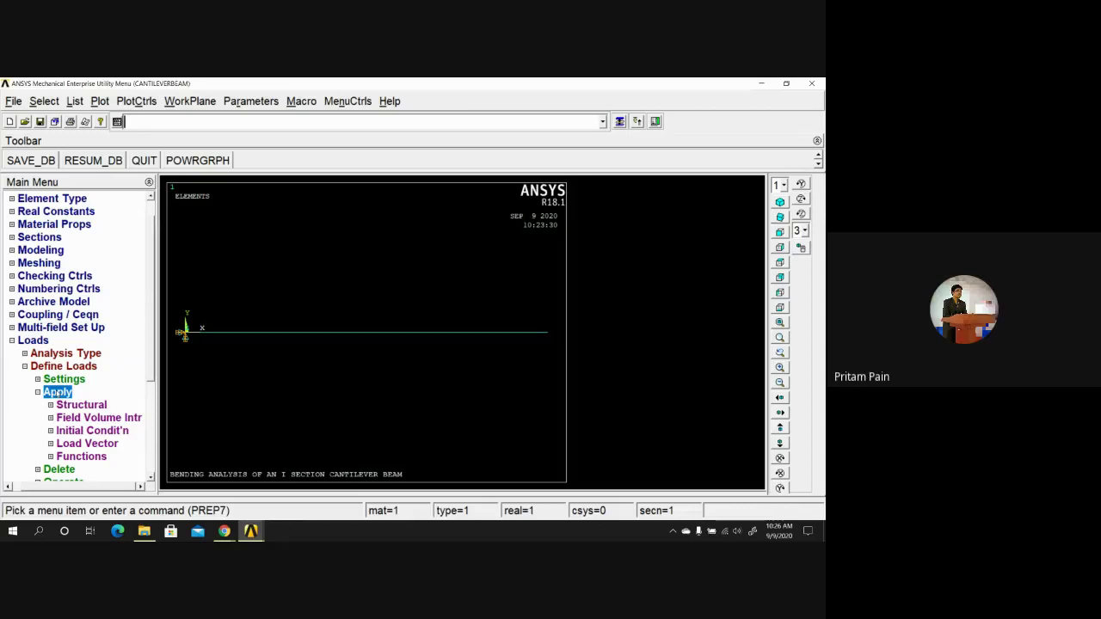
{"action": "left_click", "coordinate": [73, 407]}
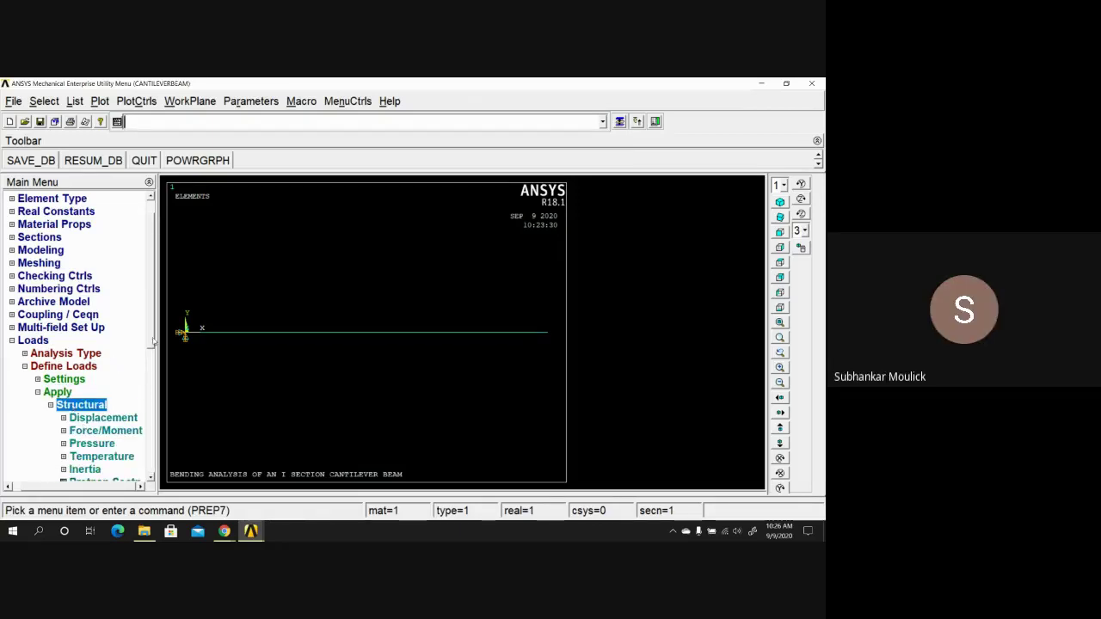
{"action": "scroll", "coordinate": [150, 349], "scroll_direction": "down", "scroll_amount": 4}
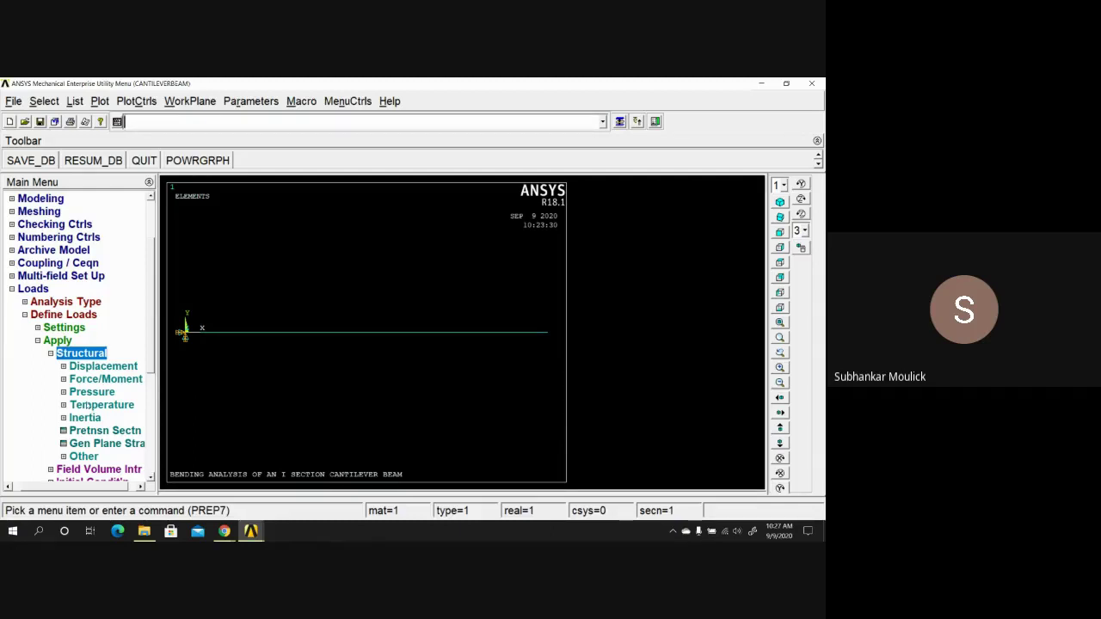
{"action": "left_click", "coordinate": [101, 382]}
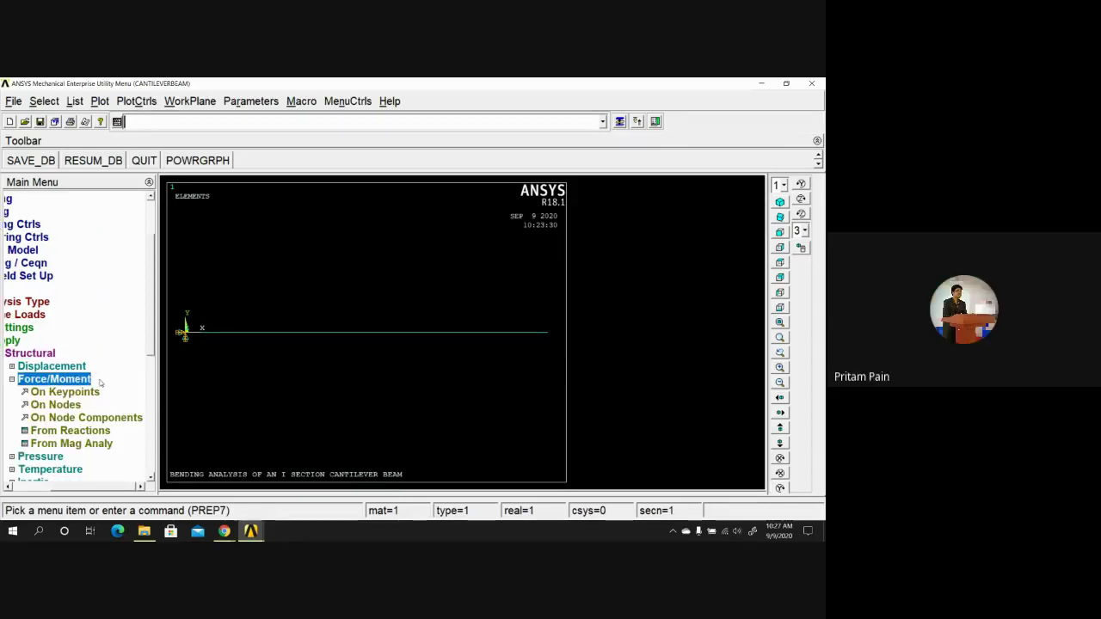
{"action": "left_click", "coordinate": [90, 394]}
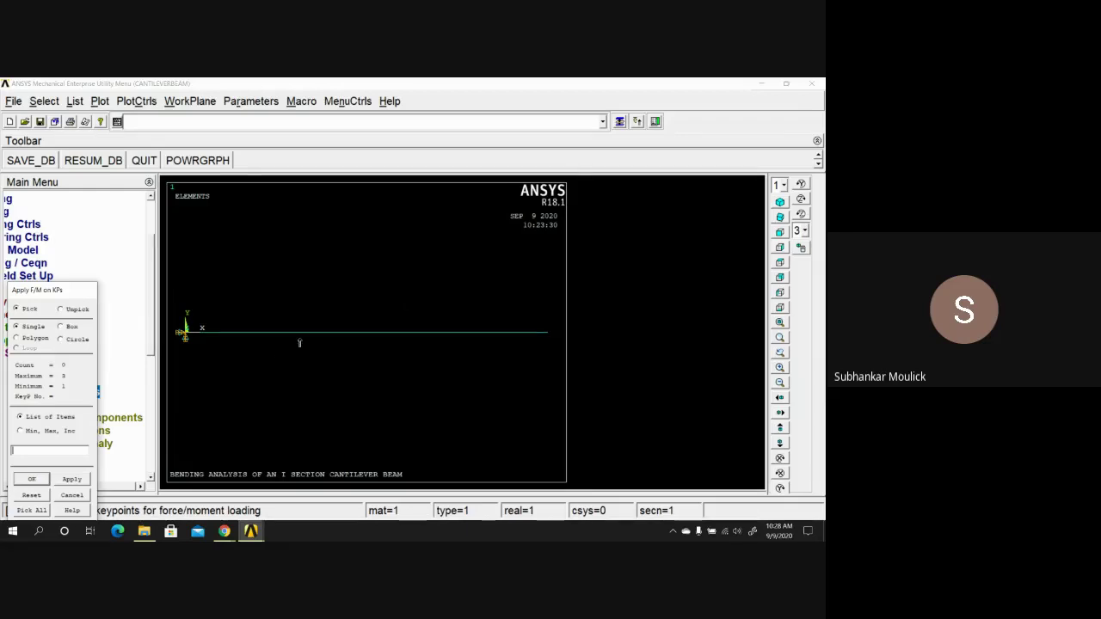
{"action": "left_click", "coordinate": [367, 334]}
{"action": "left_click", "coordinate": [76, 481]}
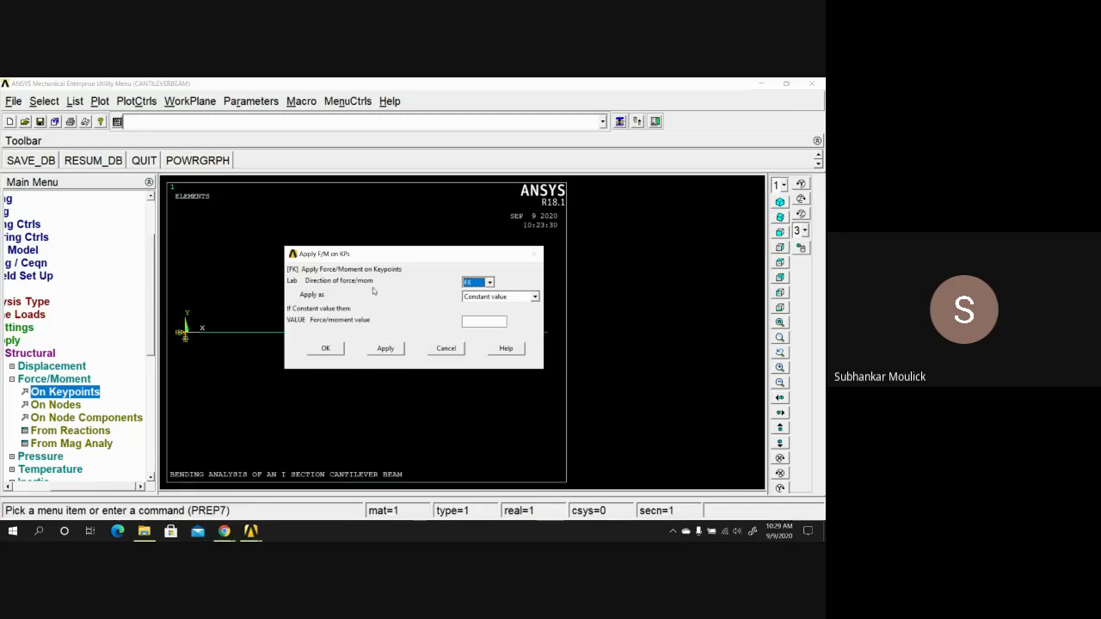
{"action": "left_click", "coordinate": [489, 283]}
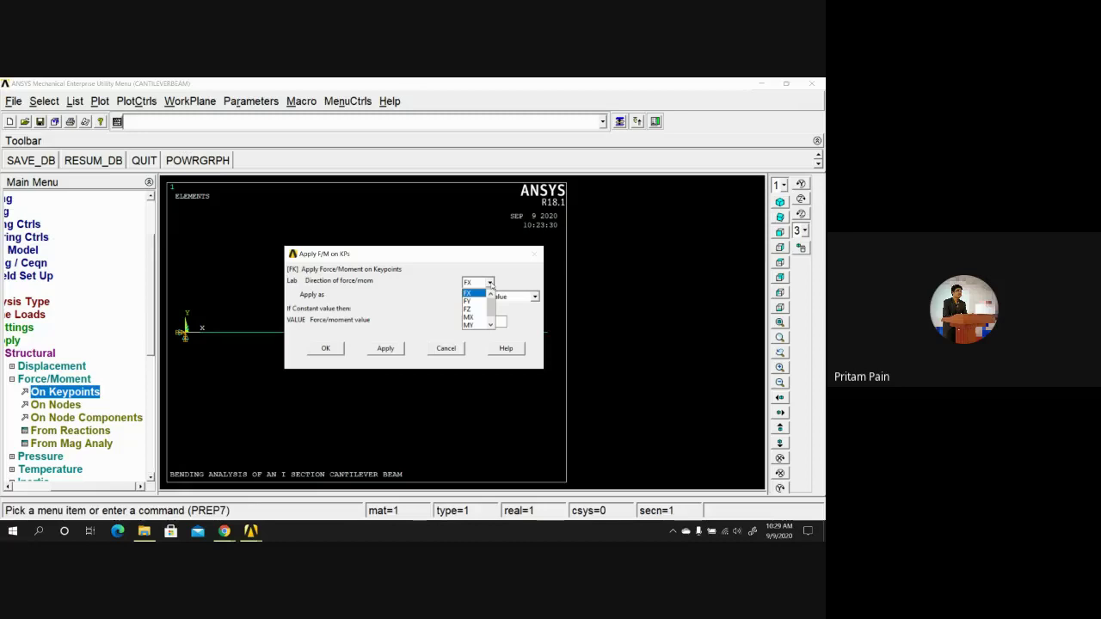
{"action": "left_click", "coordinate": [469, 302]}
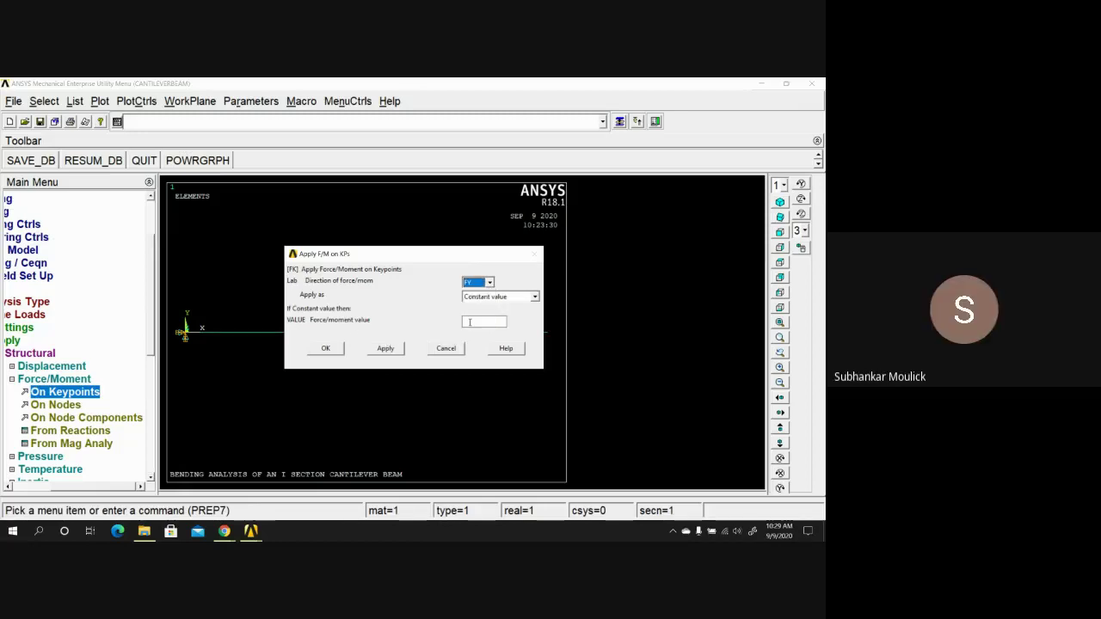
{"action": "left_click", "coordinate": [470, 322]}
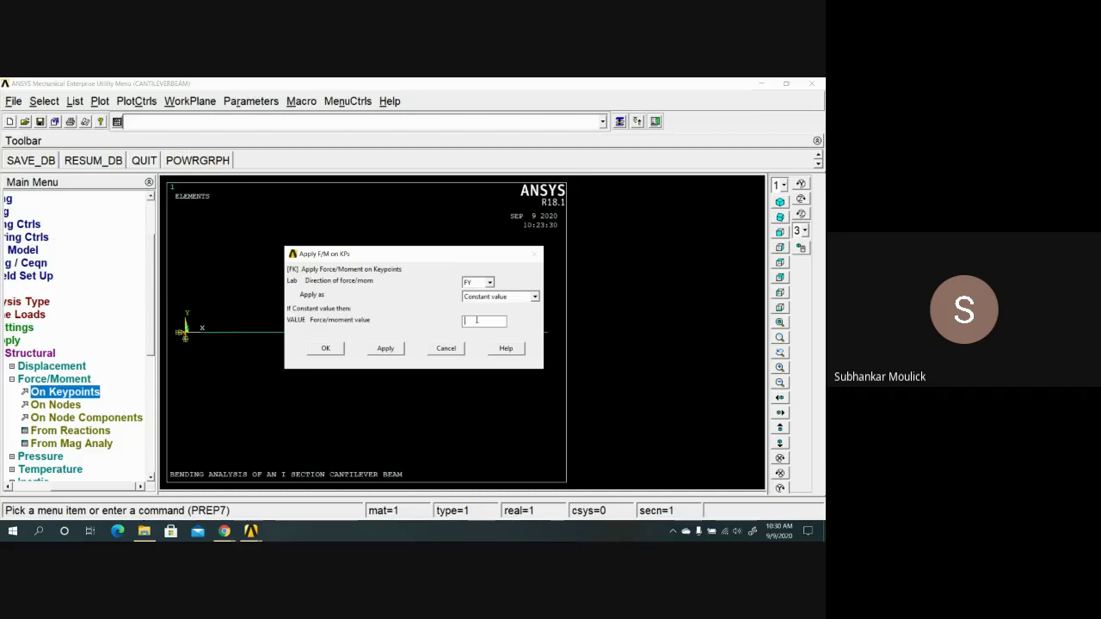
{"action": "type", "text": "-22840"}
{"action": "left_click", "coordinate": [333, 349]}
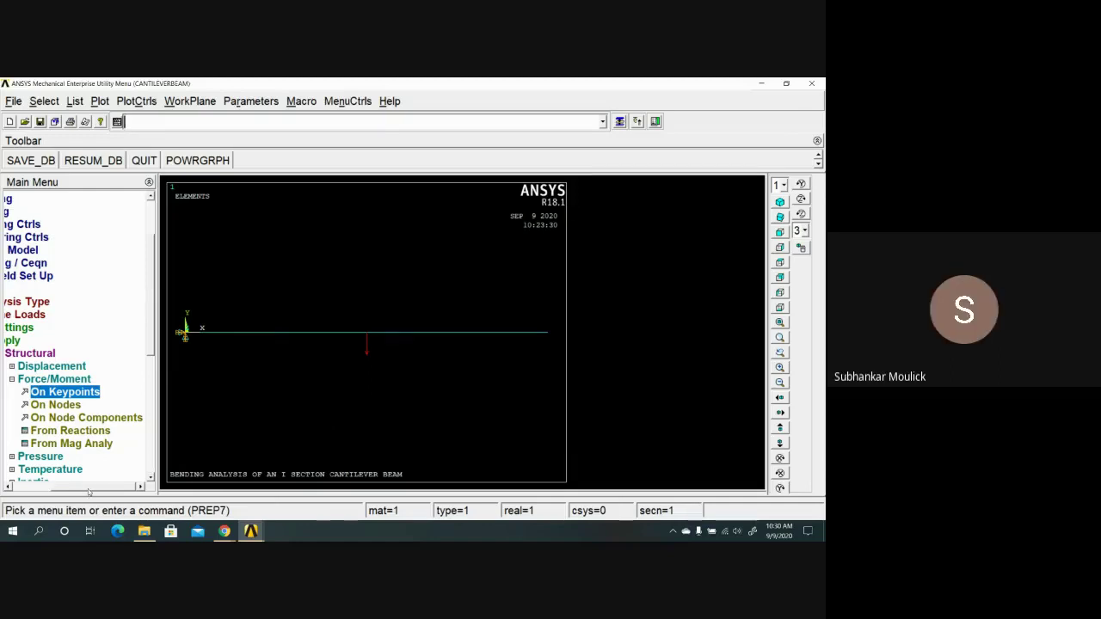
Collapse the load definition branches and the whole Preprocessor branch to finish preprocessing.
{"action": "left_click_drag", "start_coordinate": [90, 487], "coordinate": [75, 488]}
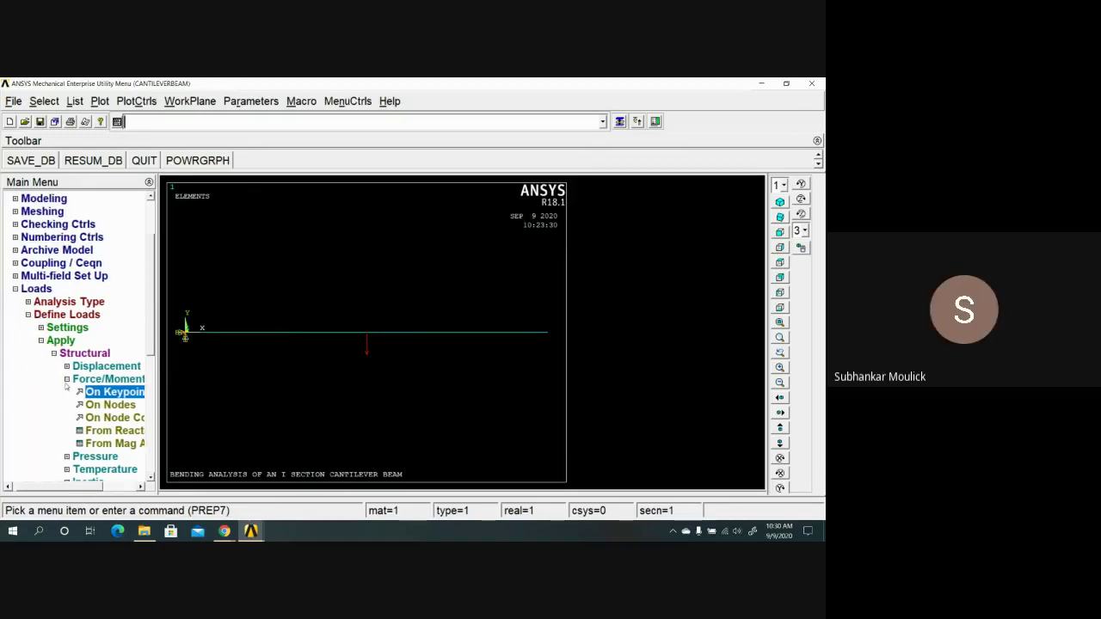
{"action": "left_click", "coordinate": [67, 380]}
{"action": "left_click", "coordinate": [53, 353]}
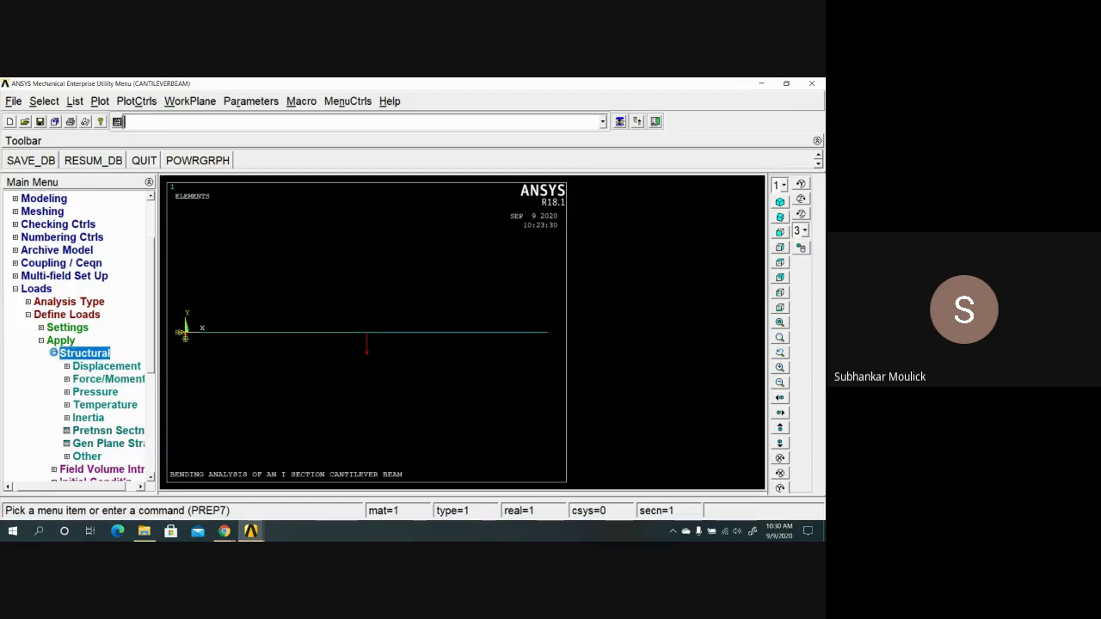
{"action": "left_click", "coordinate": [41, 341]}
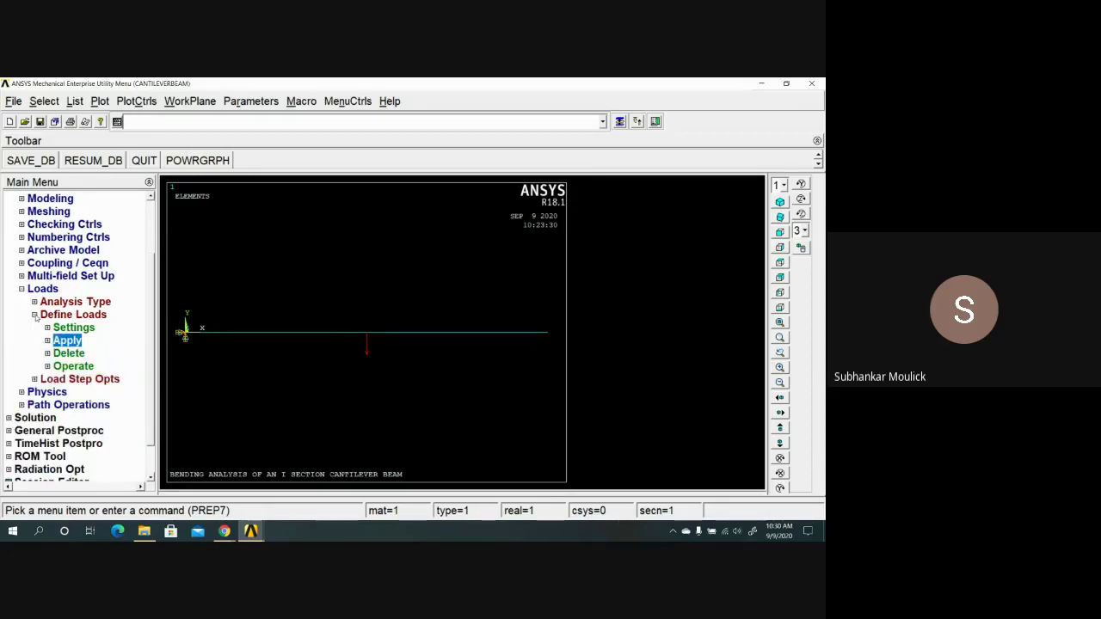
{"action": "left_click", "coordinate": [34, 315]}
{"action": "left_click", "coordinate": [22, 302]}
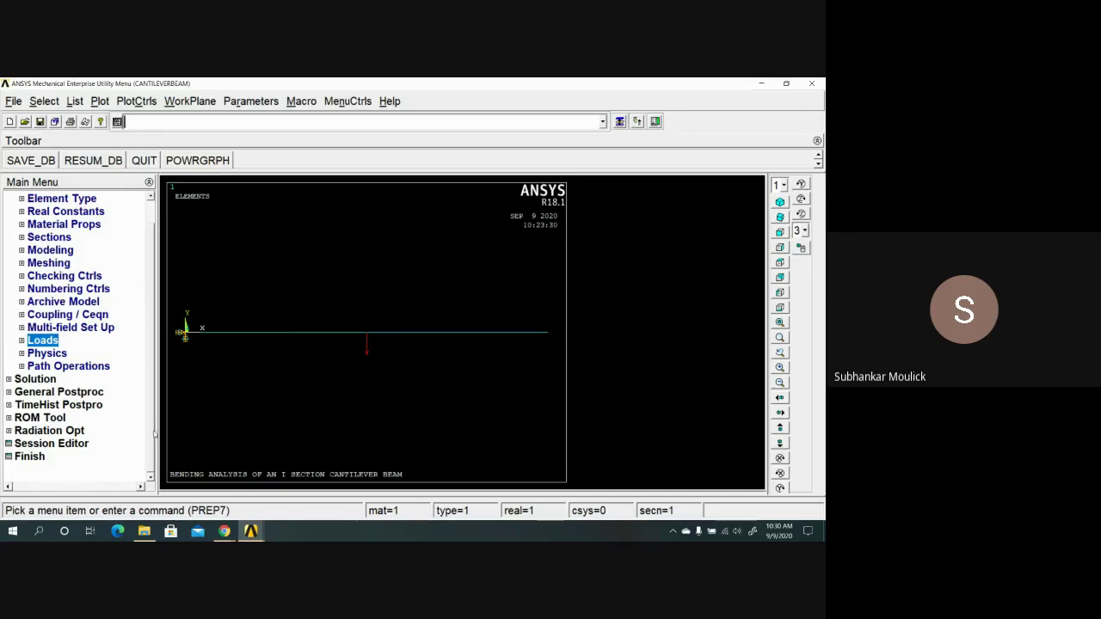
{"action": "scroll", "coordinate": [52, 344], "scroll_direction": "up", "scroll_amount": 1}
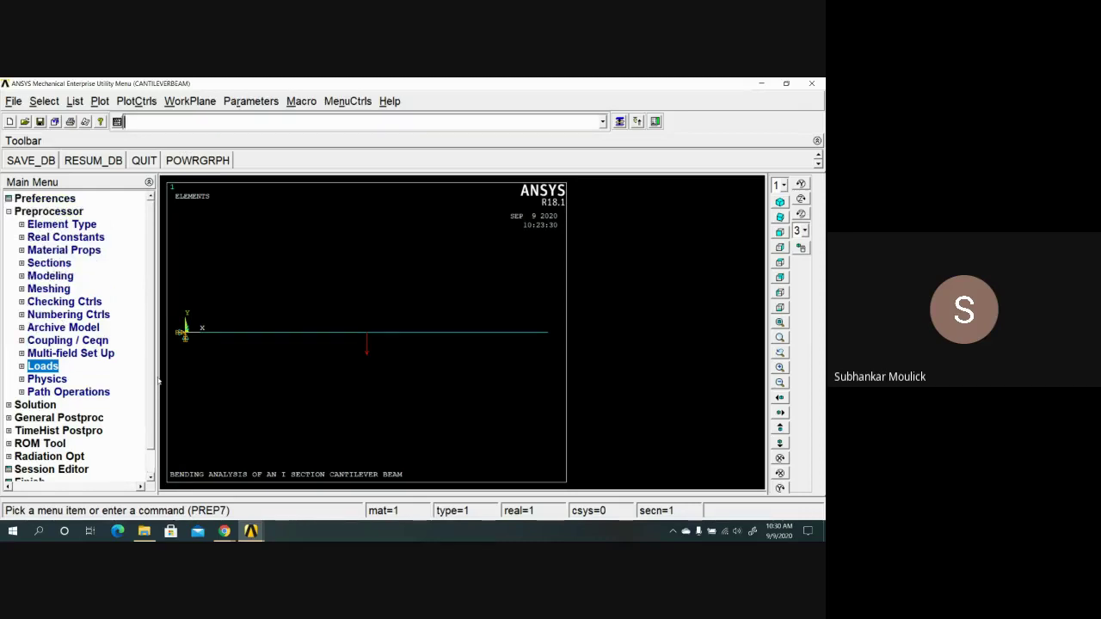
{"action": "left_click", "coordinate": [9, 213]}
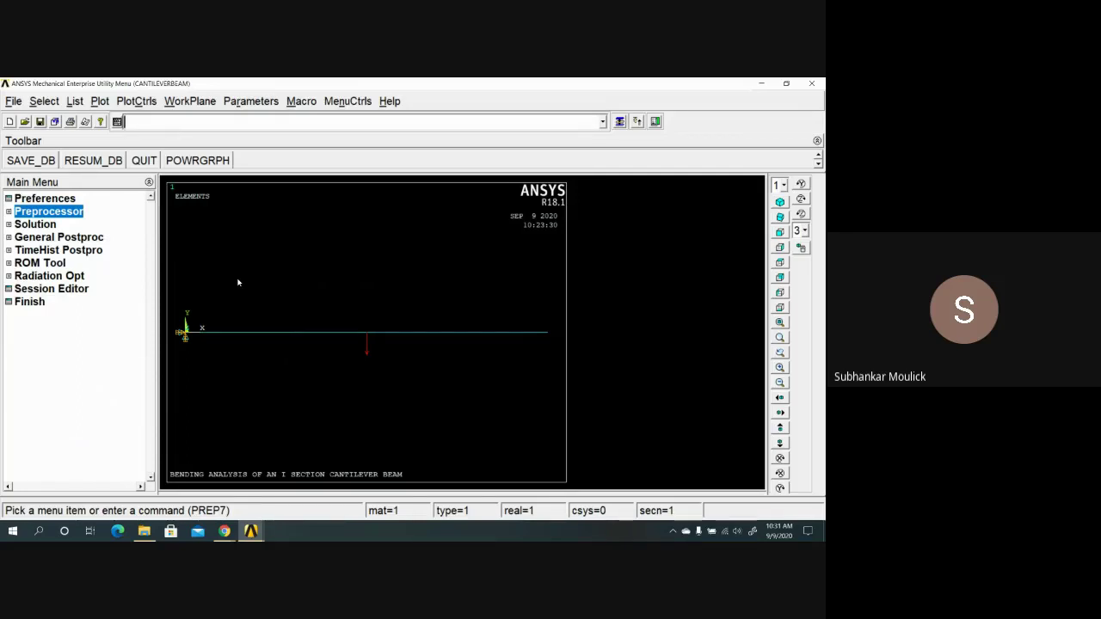
Solve the current load step, dismiss the completion note and status listing, and collapse the Solution branch.
{"action": "left_click", "coordinate": [30, 223]}
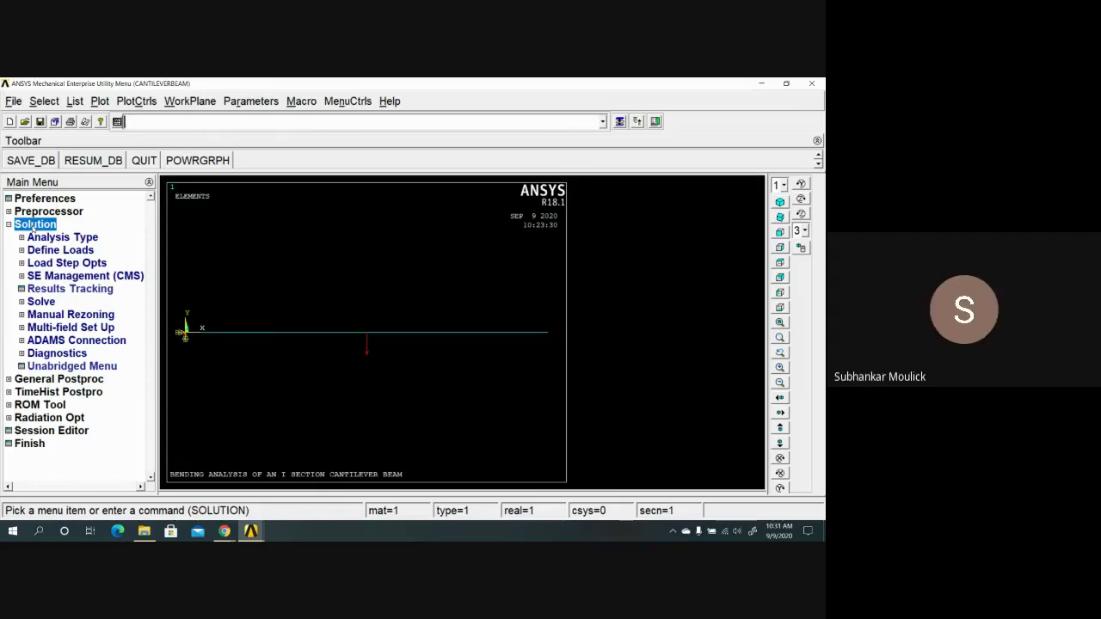
{"action": "left_click", "coordinate": [48, 303]}
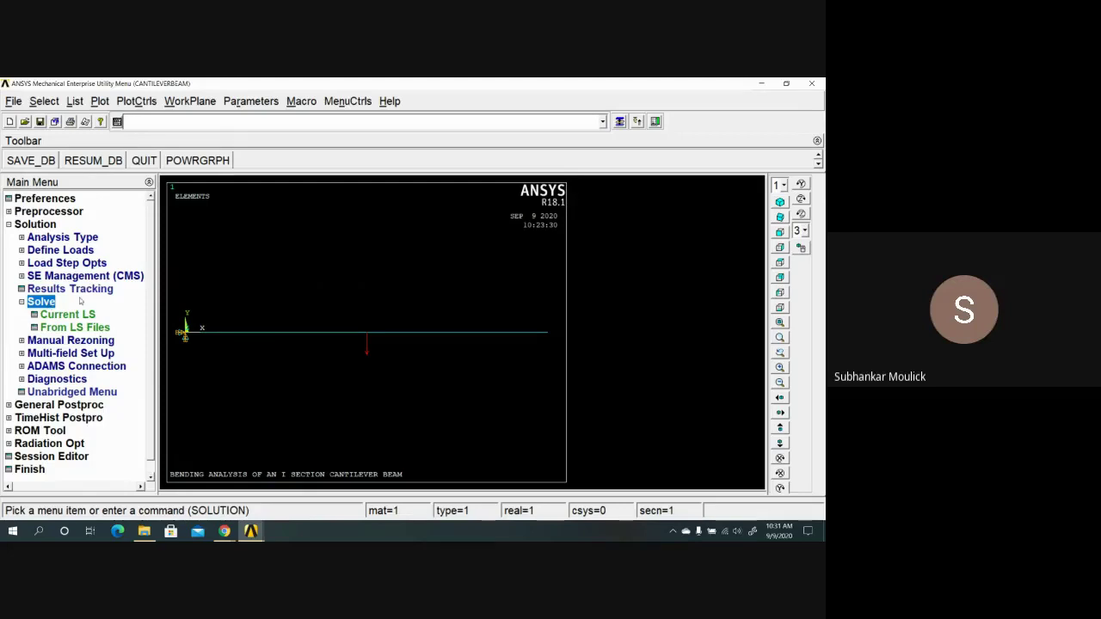
{"action": "left_click", "coordinate": [77, 314]}
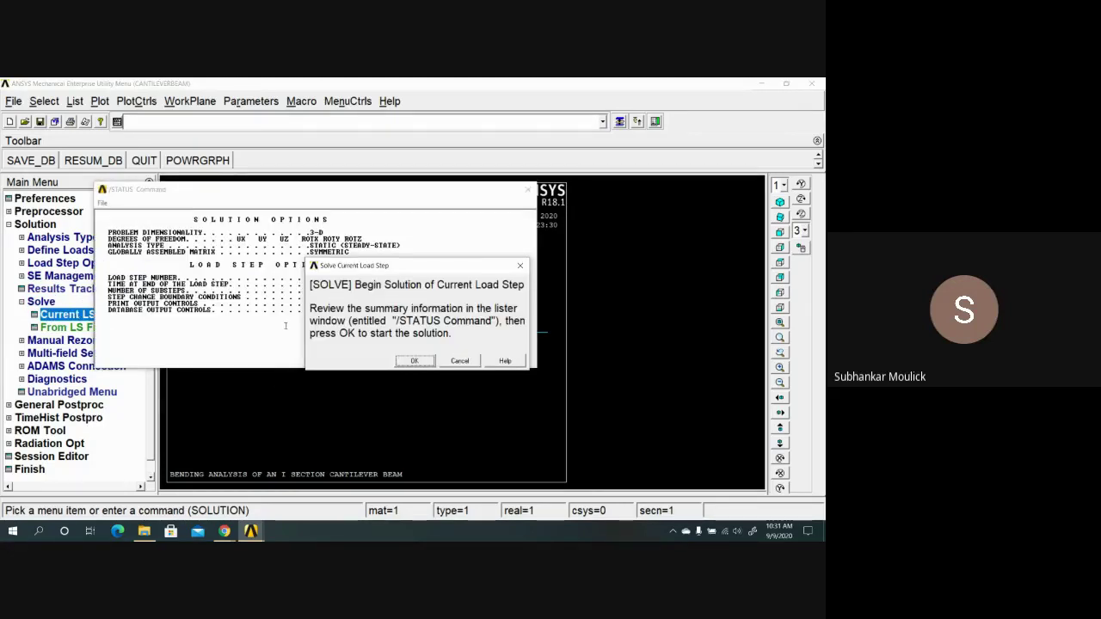
{"action": "left_click", "coordinate": [411, 362]}
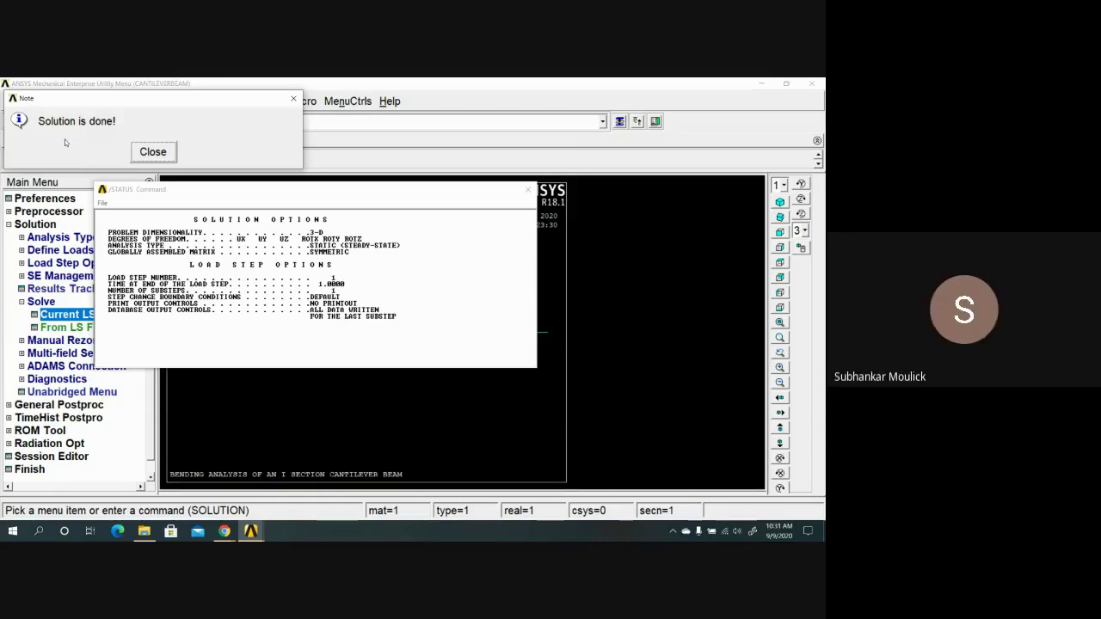
{"action": "left_click", "coordinate": [169, 151]}
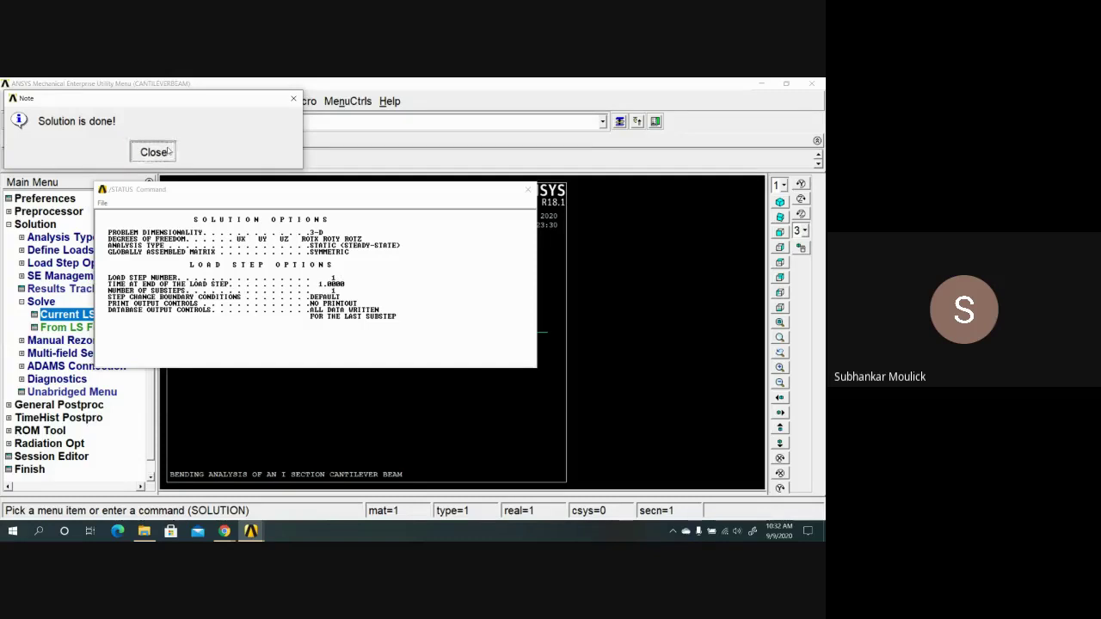
{"action": "left_click", "coordinate": [532, 191]}
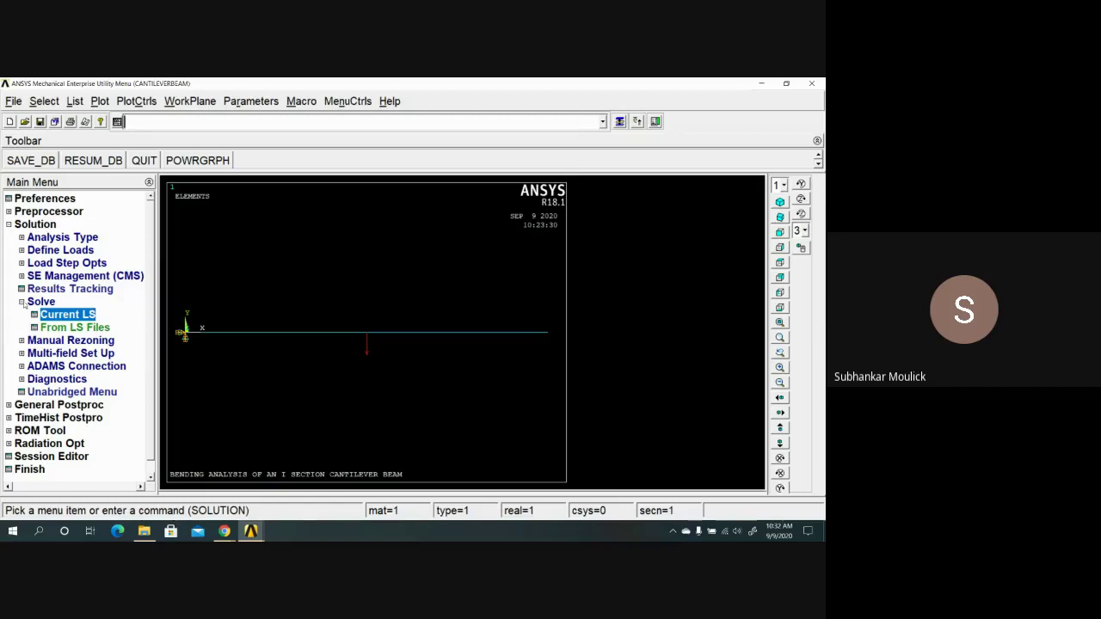
{"action": "left_click", "coordinate": [22, 303]}
{"action": "left_click", "coordinate": [9, 224]}
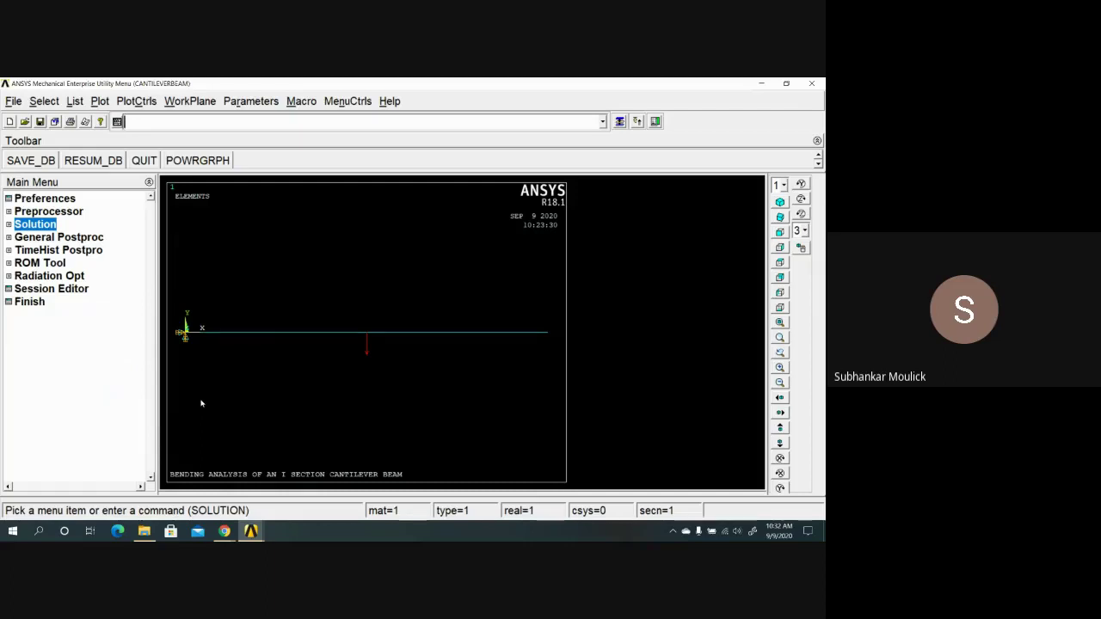
{"action": "left_click", "coordinate": [84, 238]}
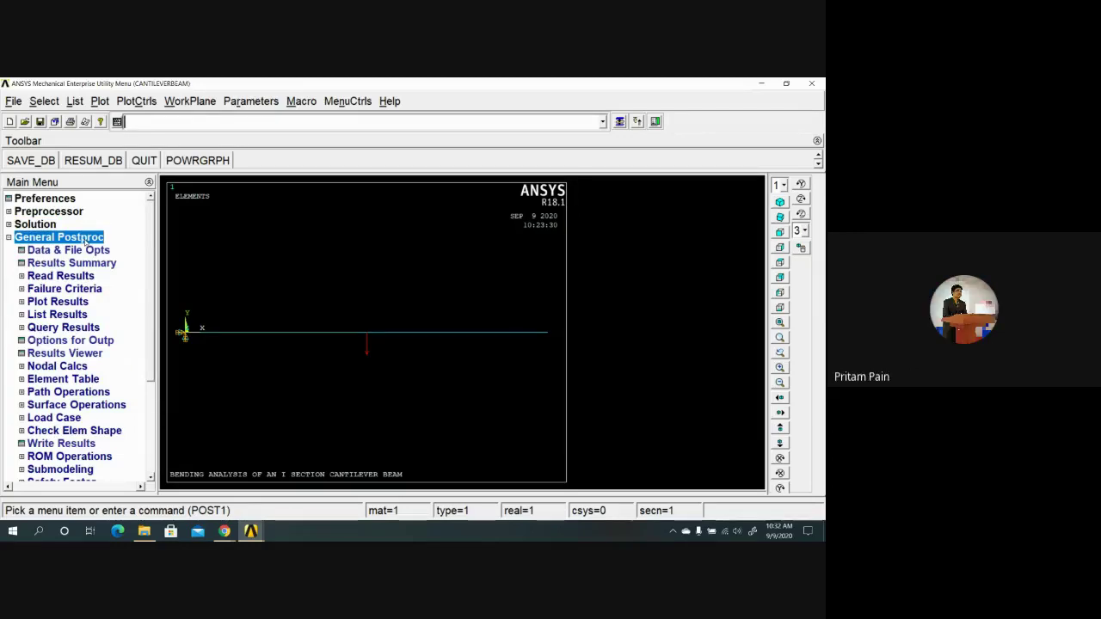
{"action": "left_click", "coordinate": [74, 302]}
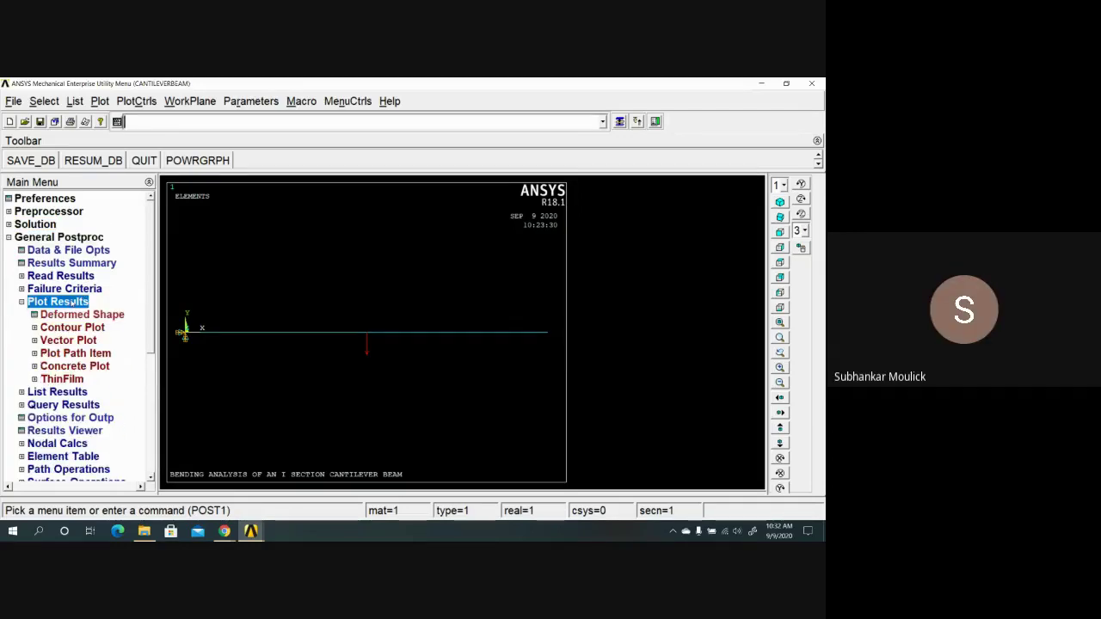
{"action": "left_click", "coordinate": [73, 315]}
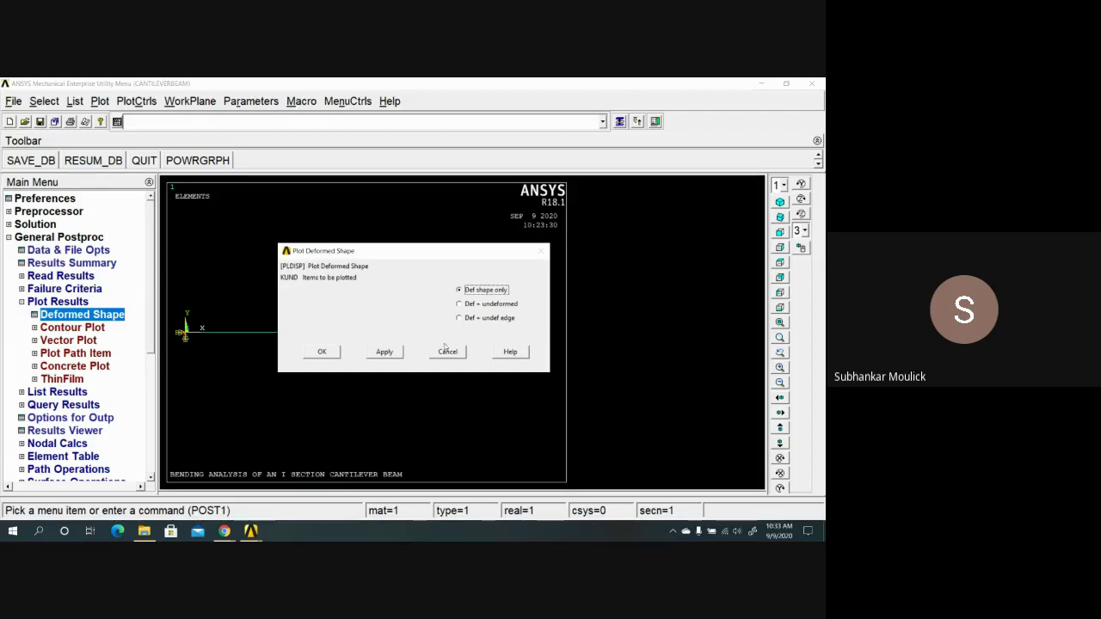
{"action": "left_click", "coordinate": [448, 353]}
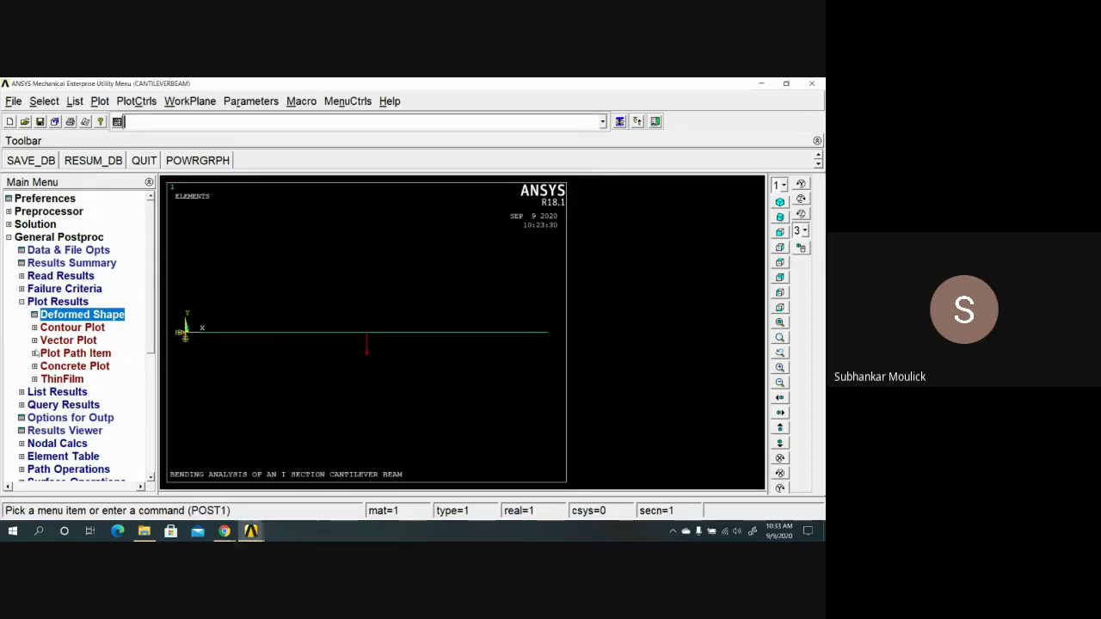
{"action": "left_click", "coordinate": [21, 303]}
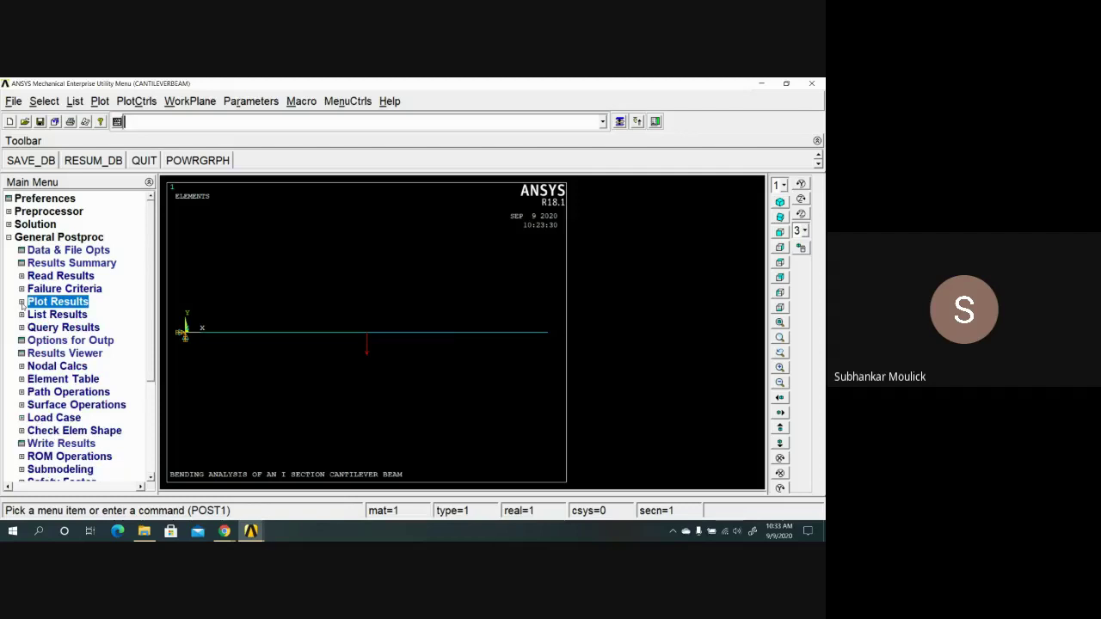
{"action": "left_click", "coordinate": [9, 237]}
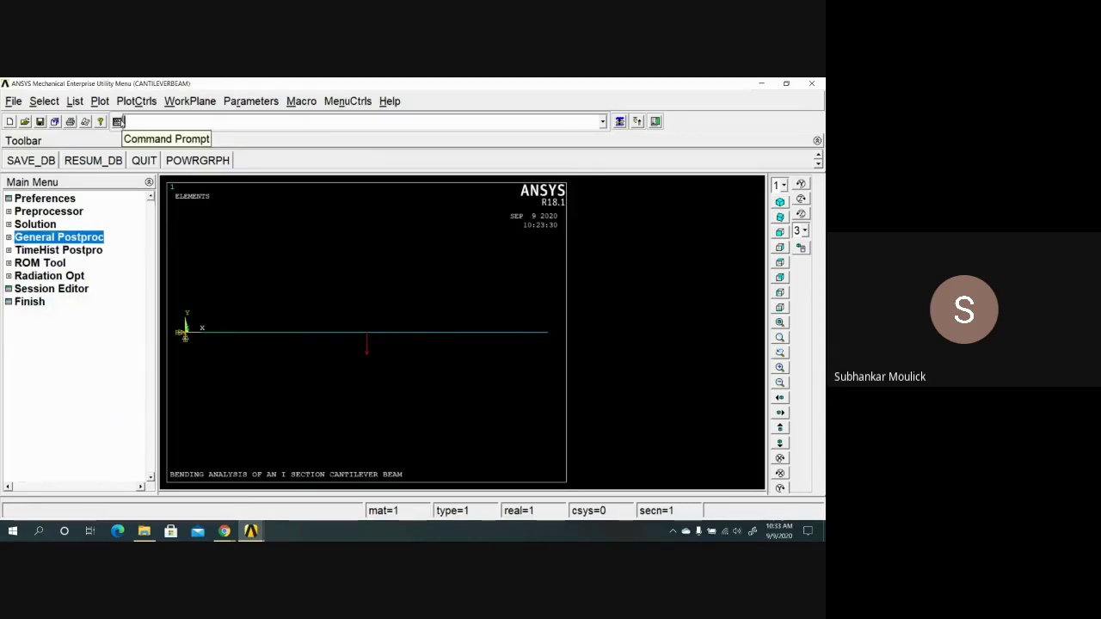
Turn on the display of element shapes based on real constant descriptions in the Size and Shape plot style and replot.
{"action": "left_click", "coordinate": [138, 101]}
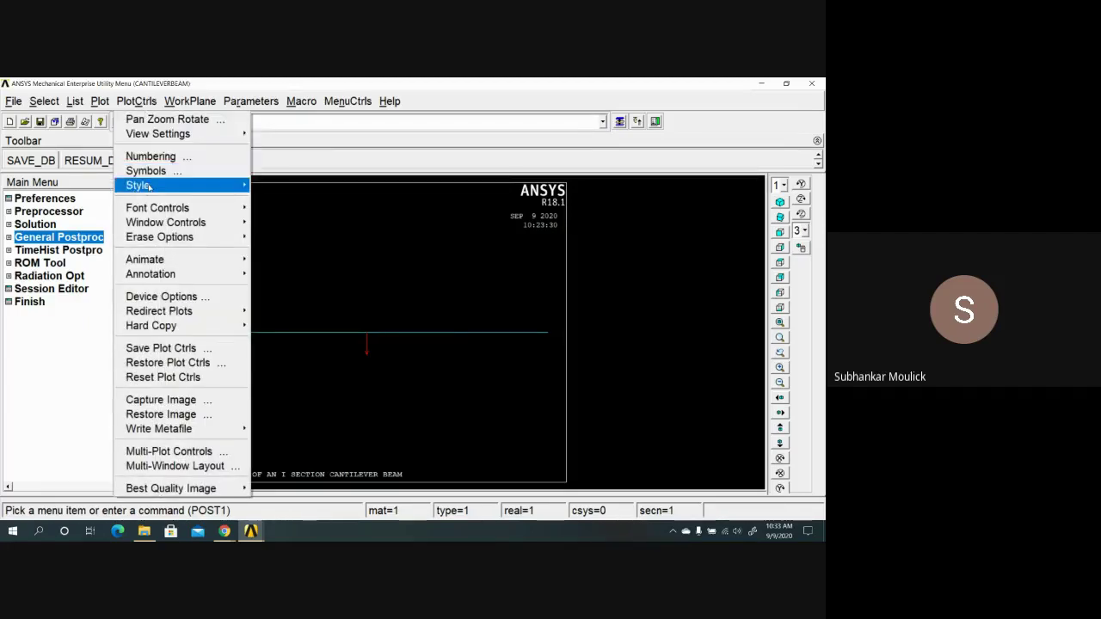
{"action": "mouse_move", "coordinate": [149, 186]}
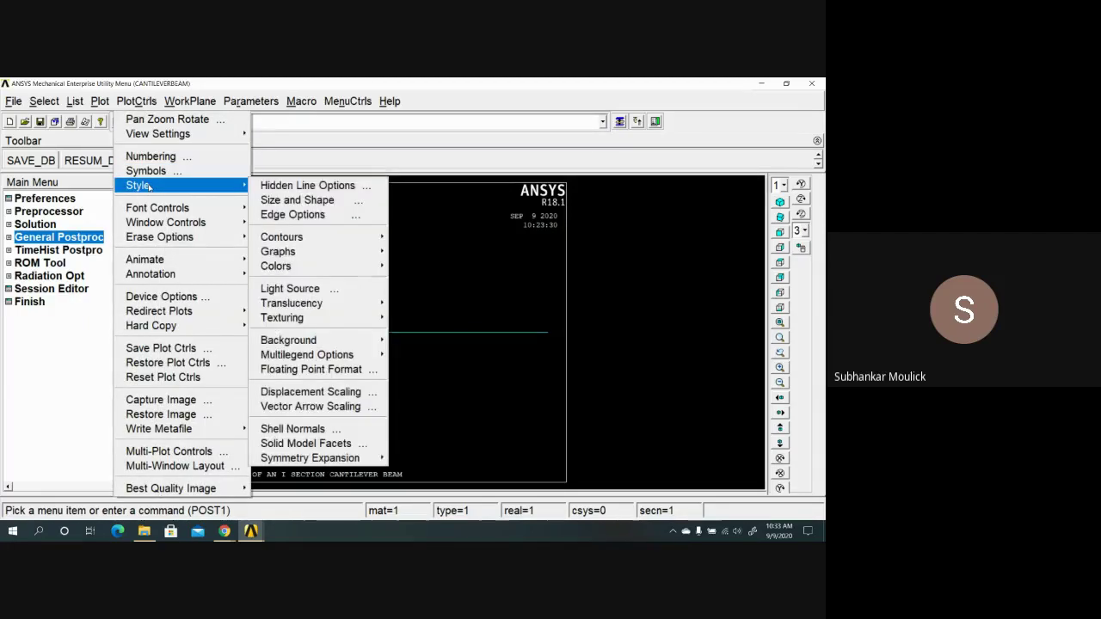
{"action": "left_click", "coordinate": [297, 200]}
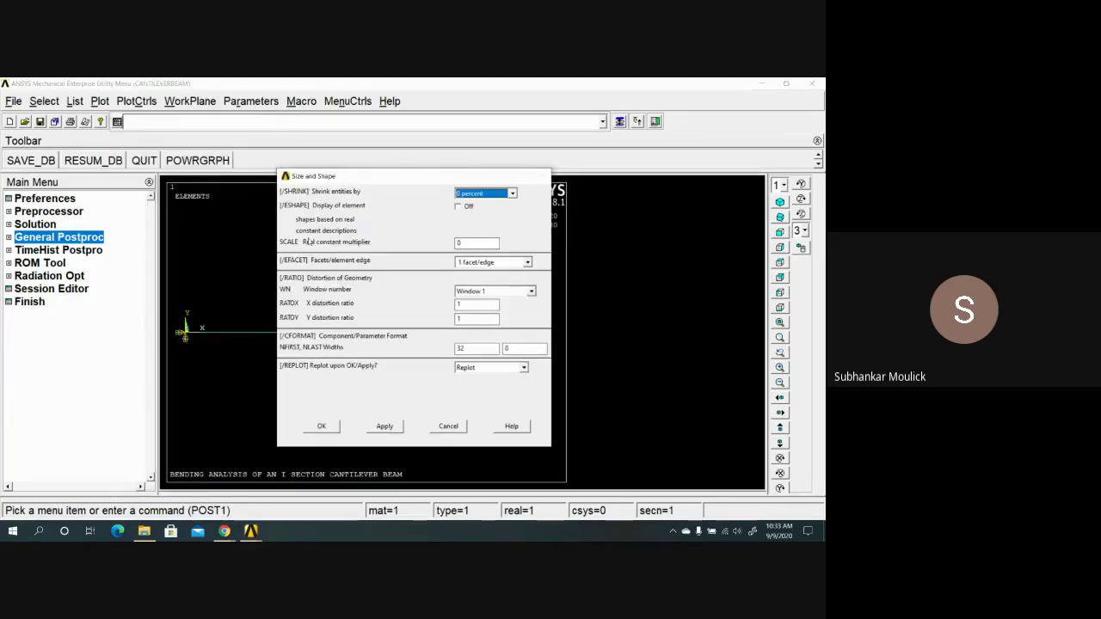
{"action": "left_click", "coordinate": [459, 207]}
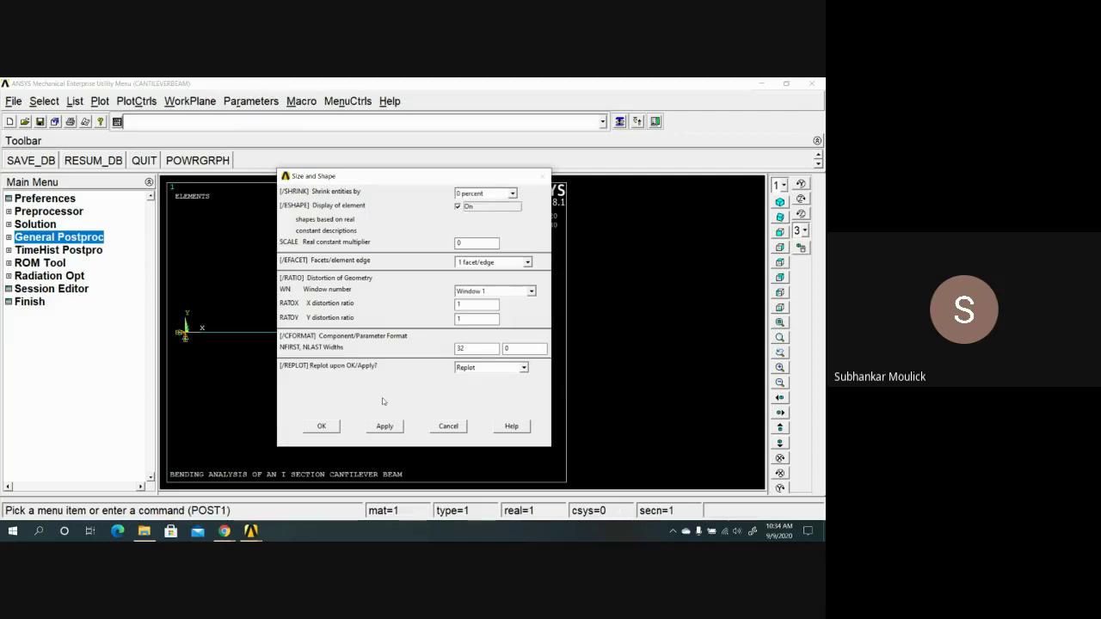
{"action": "left_click", "coordinate": [321, 426]}
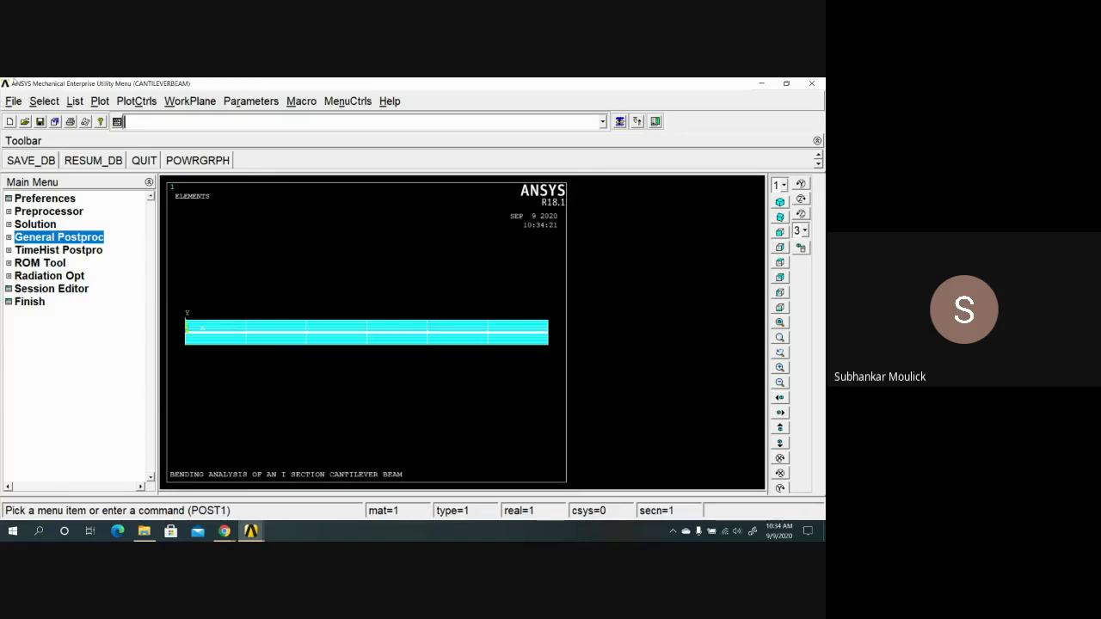
Review the Size and Shape settings beside the beam plot and accept them as they are.
{"action": "left_click", "coordinate": [143, 104]}
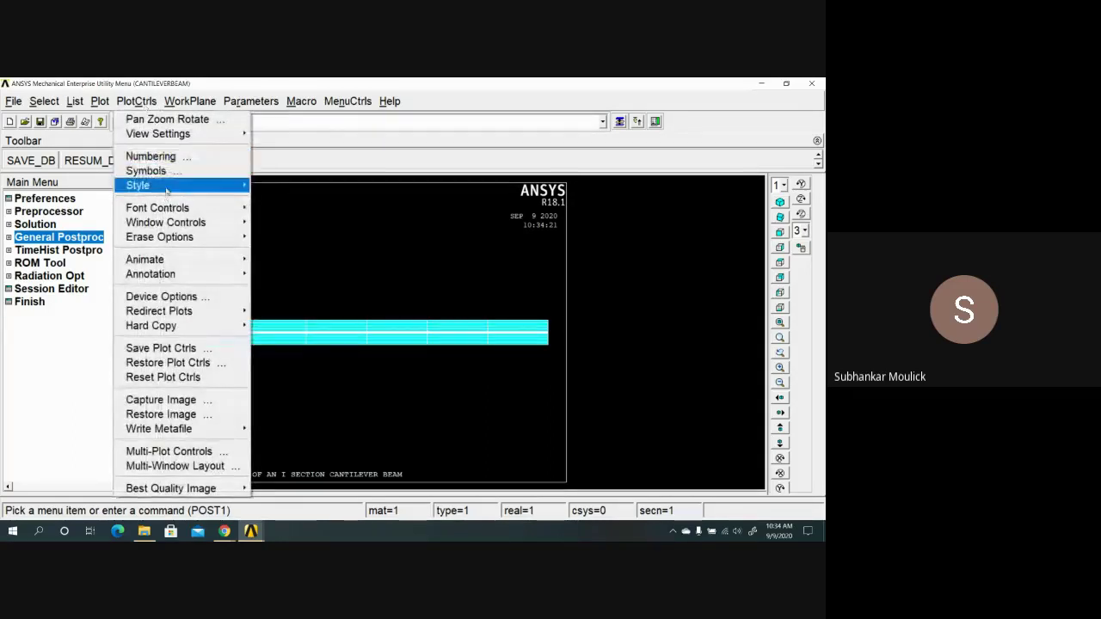
{"action": "mouse_move", "coordinate": [166, 188]}
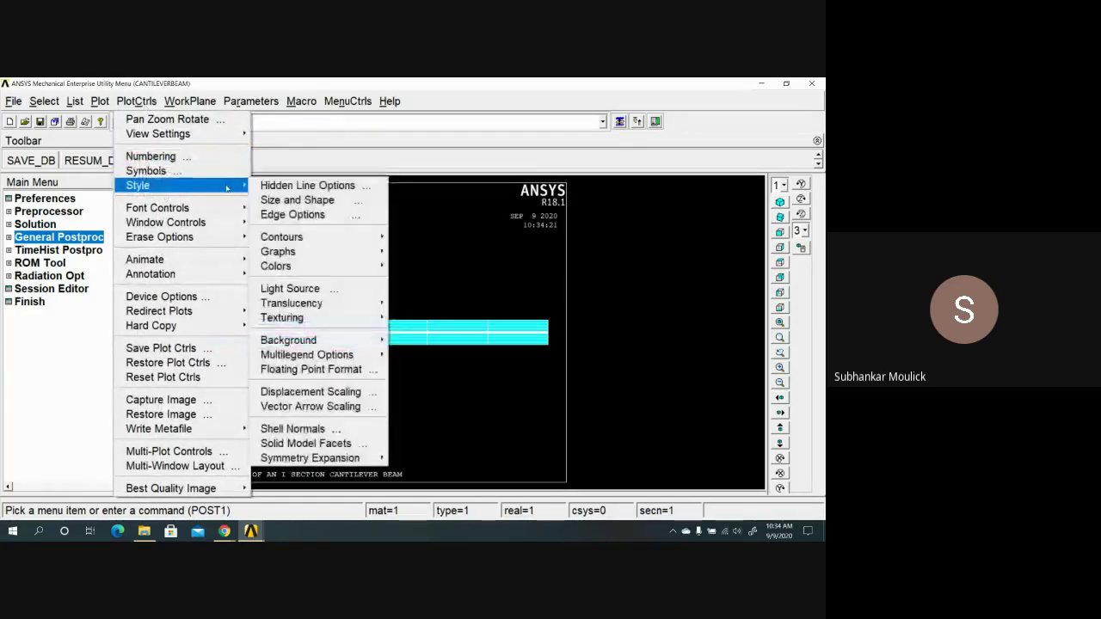
{"action": "left_click", "coordinate": [313, 200]}
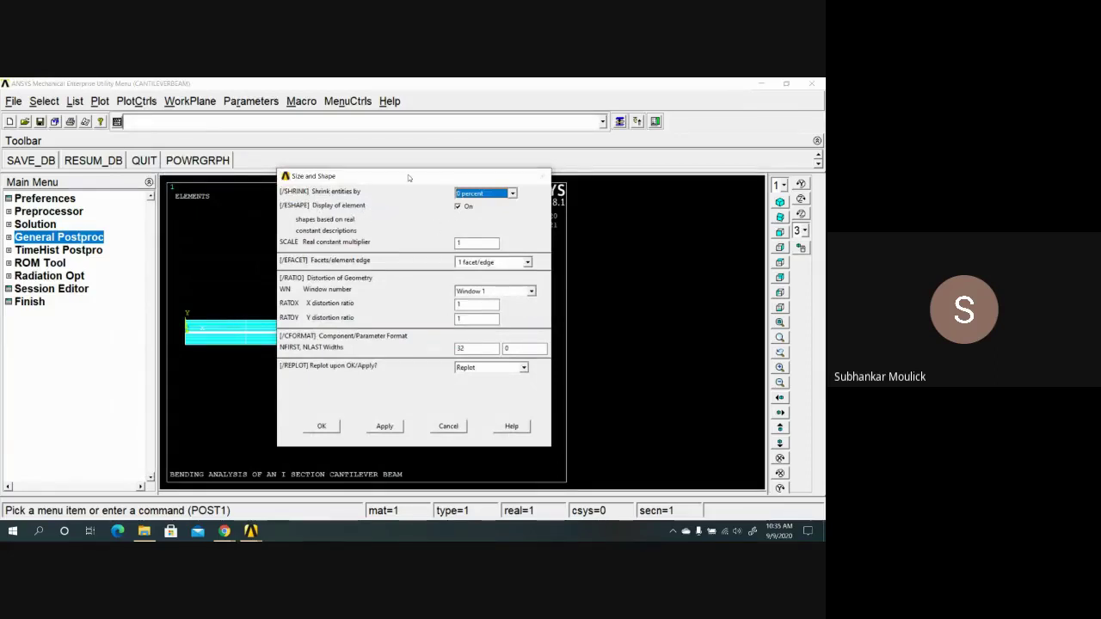
{"action": "left_click_drag", "start_coordinate": [409, 178], "coordinate": [692, 254]}
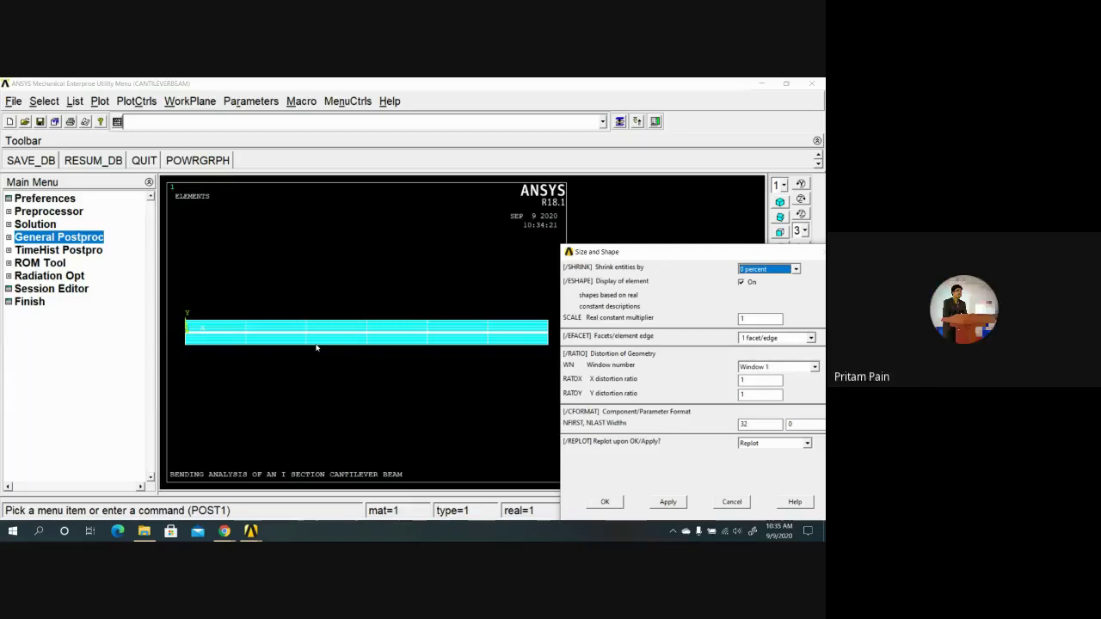
{"action": "left_click", "coordinate": [605, 502]}
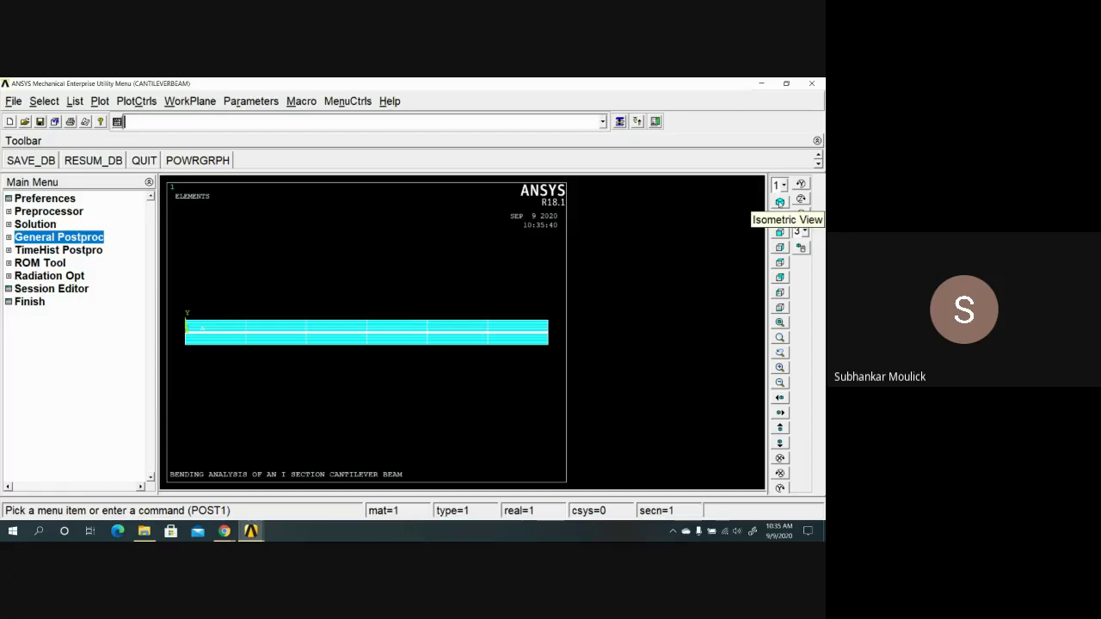
Examine the I-section beam in isometric, oblique, front, right, top, back and bottom views, and return to the isometric view.
{"action": "left_click", "coordinate": [780, 202]}
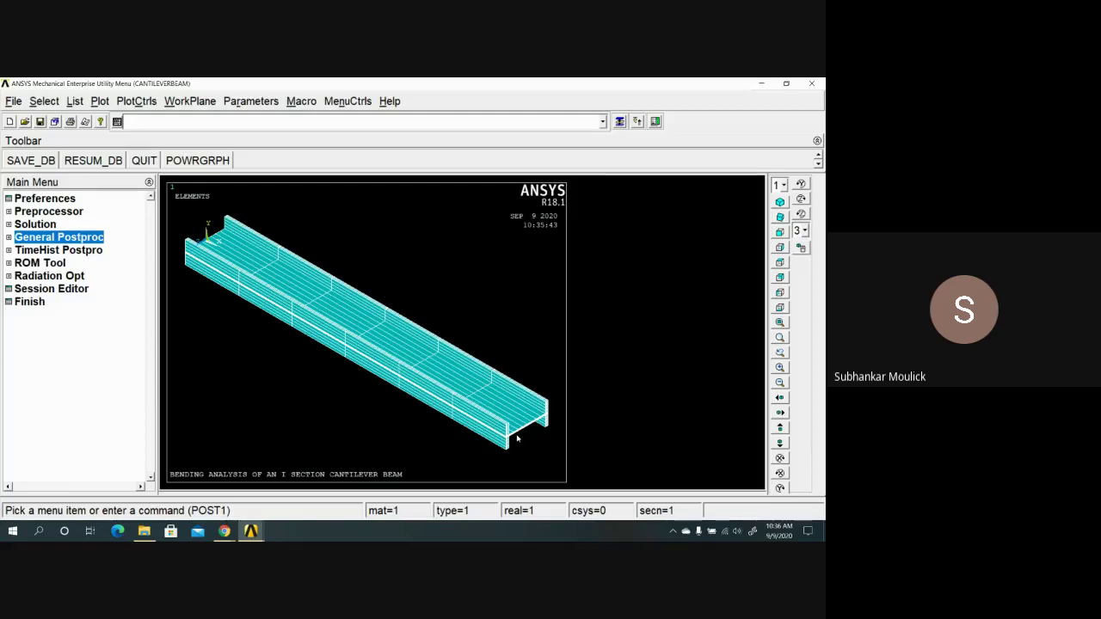
{"action": "left_click", "coordinate": [780, 217]}
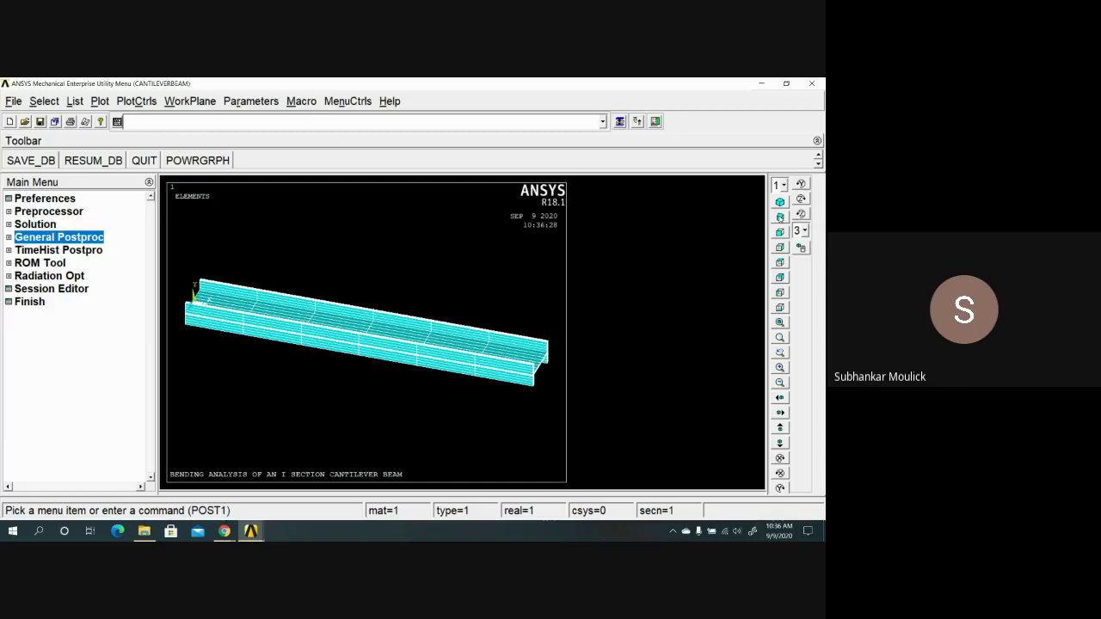
{"action": "left_click", "coordinate": [780, 232]}
{"action": "left_click", "coordinate": [781, 248]}
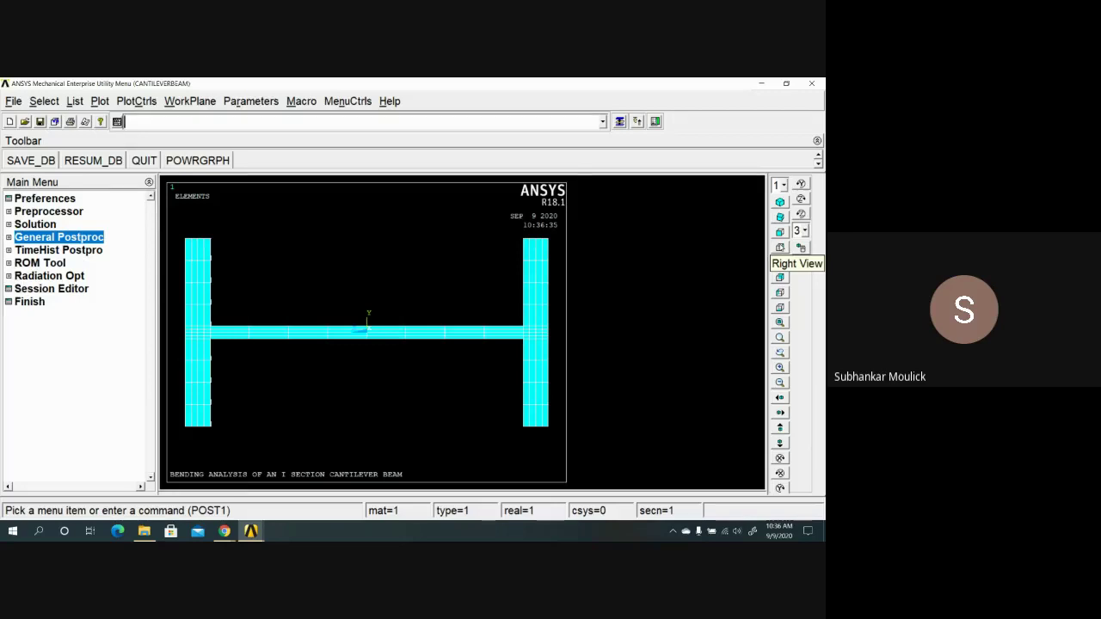
{"action": "left_click", "coordinate": [781, 262]}
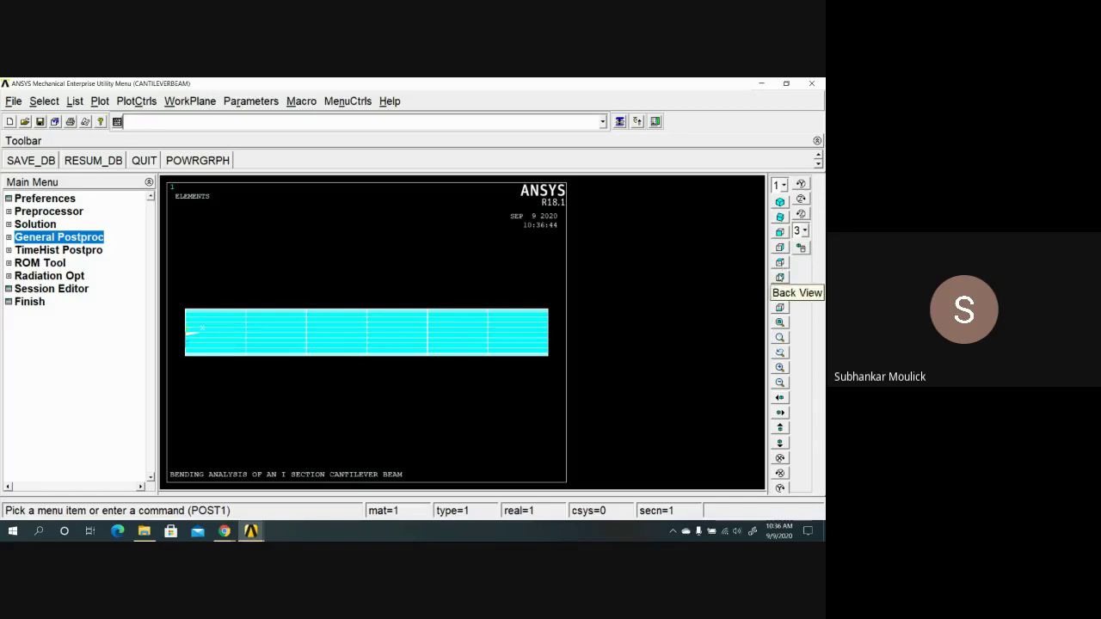
{"action": "left_click", "coordinate": [780, 277]}
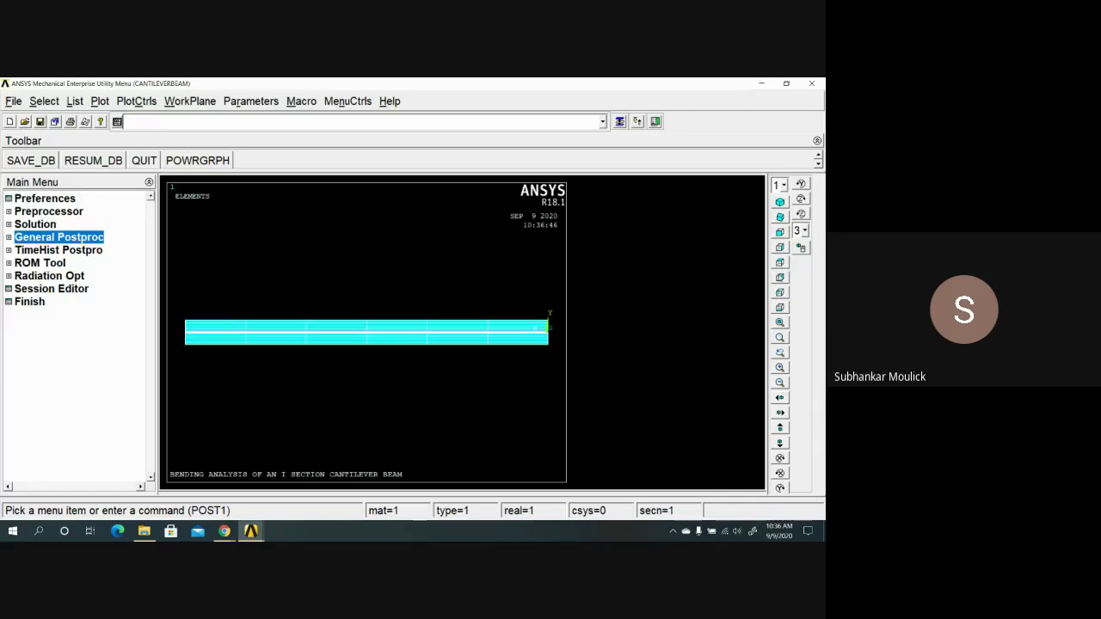
{"action": "left_click", "coordinate": [781, 308]}
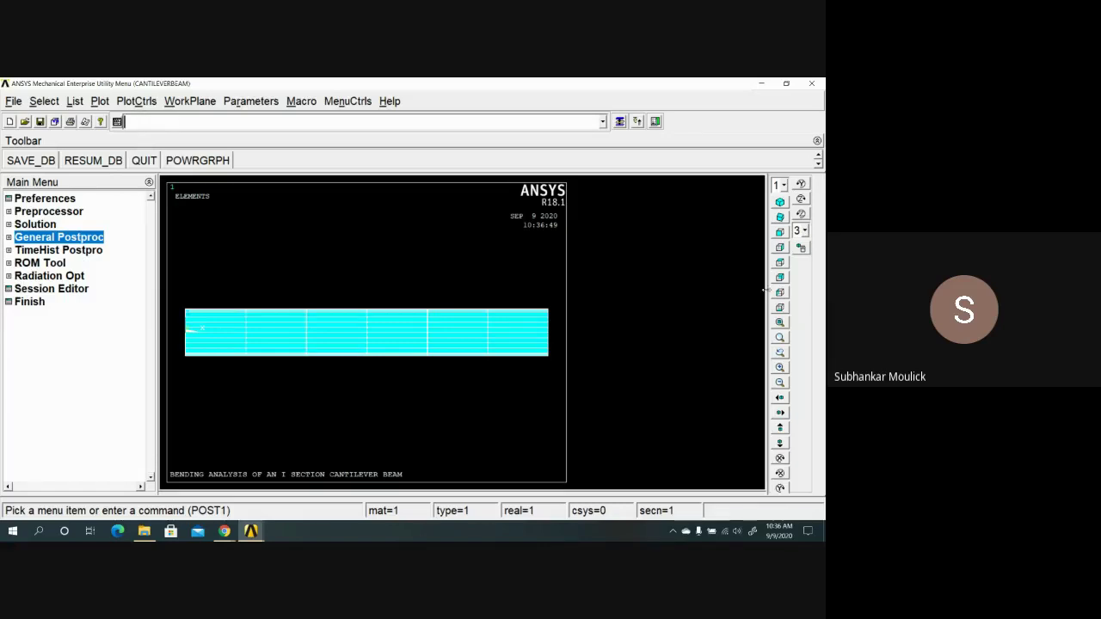
{"action": "left_click", "coordinate": [781, 202]}
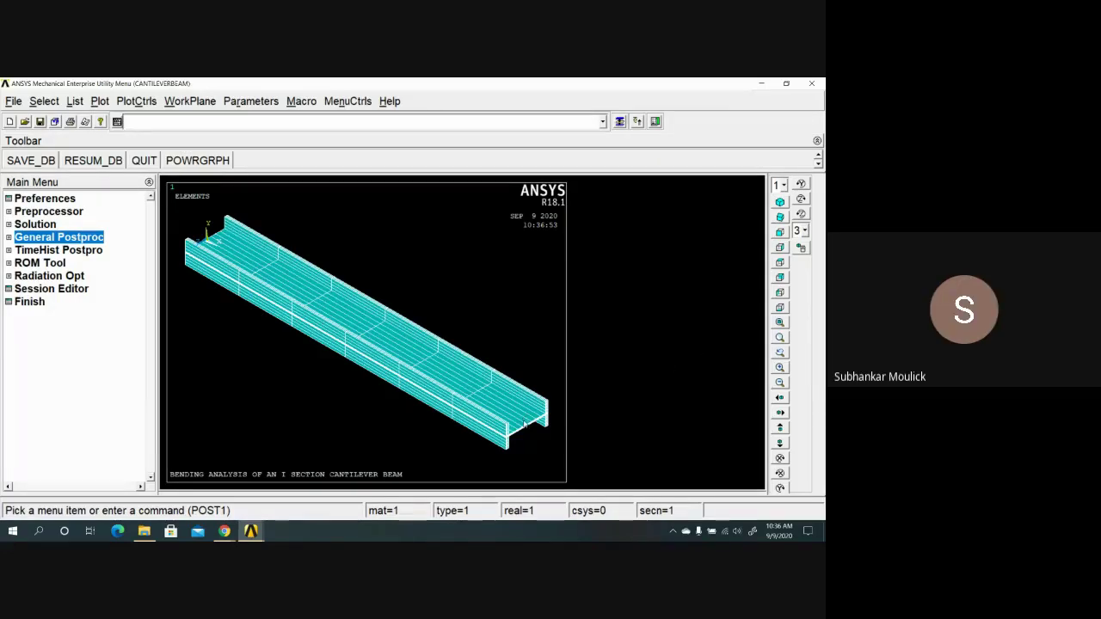
Inspect the beam from different angles by rotating it stepwise about the X axis, first negative and back in the positive direction.
{"action": "left_click", "coordinate": [779, 459]}
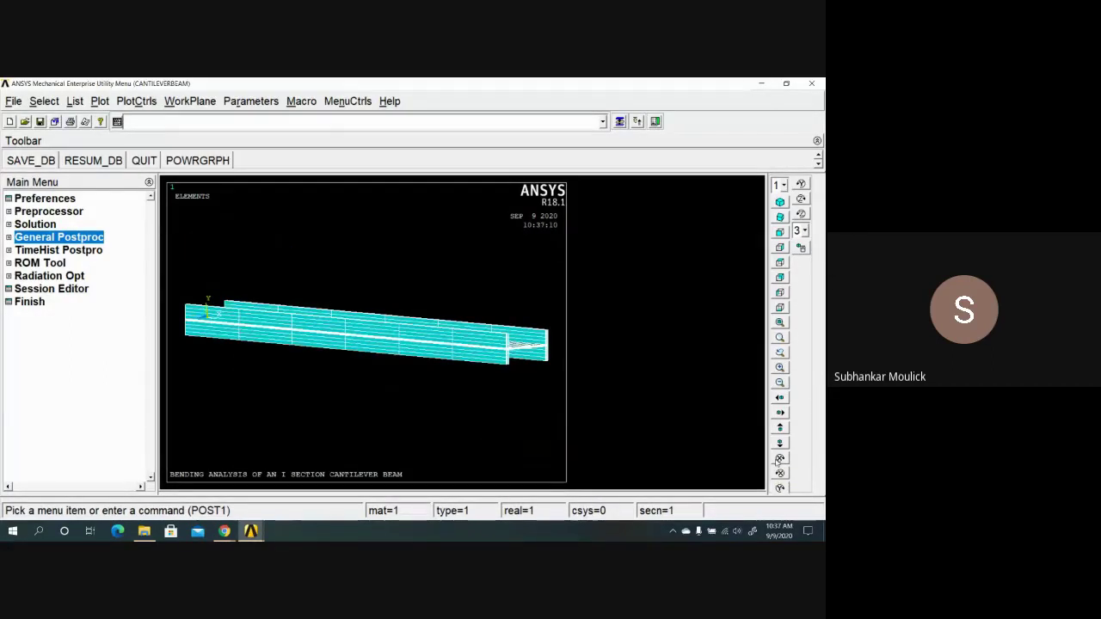
{"action": "left_click", "coordinate": [780, 458]}
{"action": "left_click", "coordinate": [780, 458]}
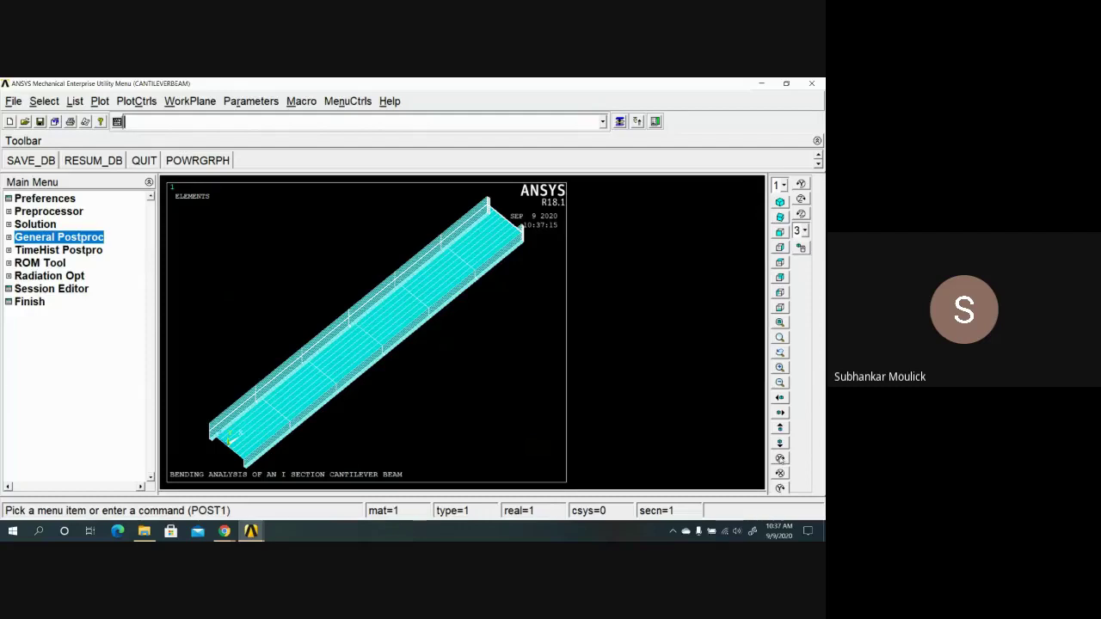
{"action": "left_click", "coordinate": [780, 458]}
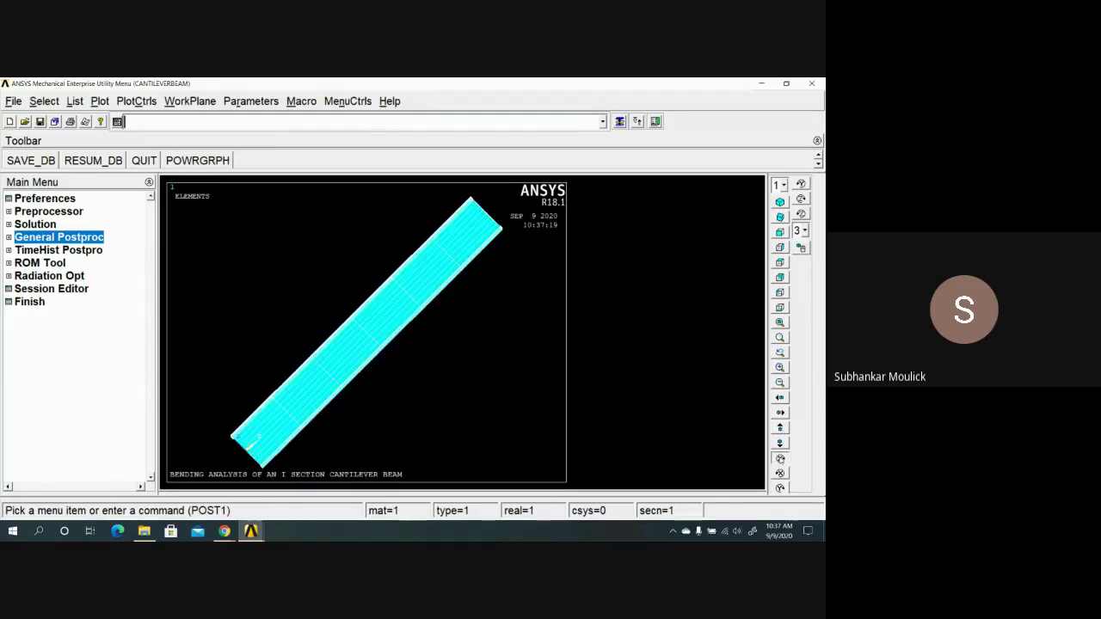
{"action": "left_click", "coordinate": [780, 459]}
{"action": "left_click", "coordinate": [781, 458]}
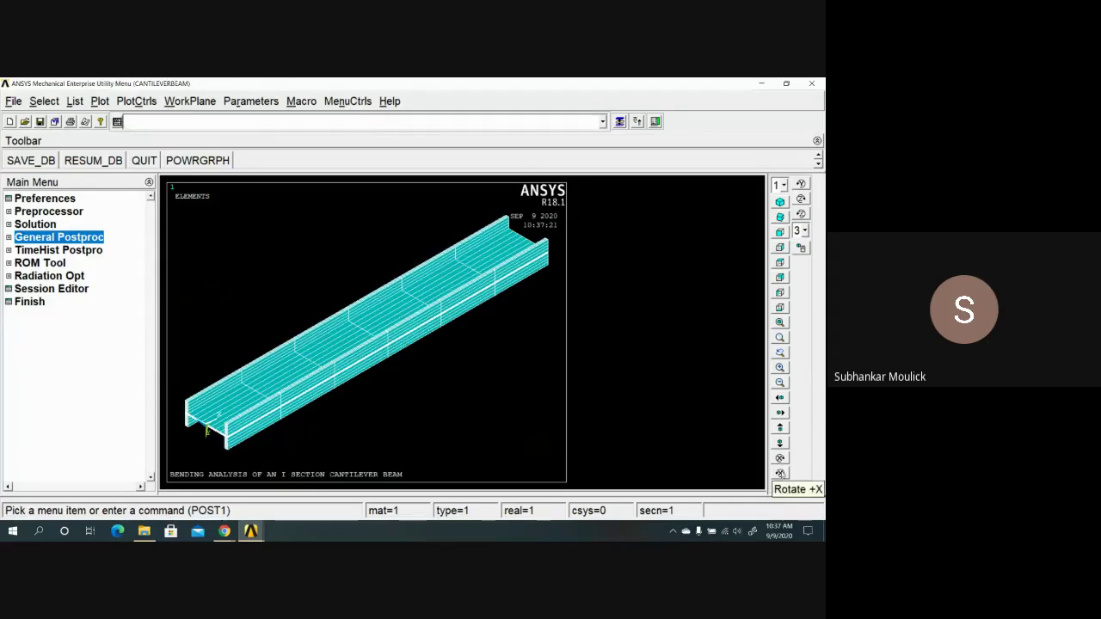
{"action": "left_click", "coordinate": [780, 474]}
{"action": "left_click", "coordinate": [780, 474]}
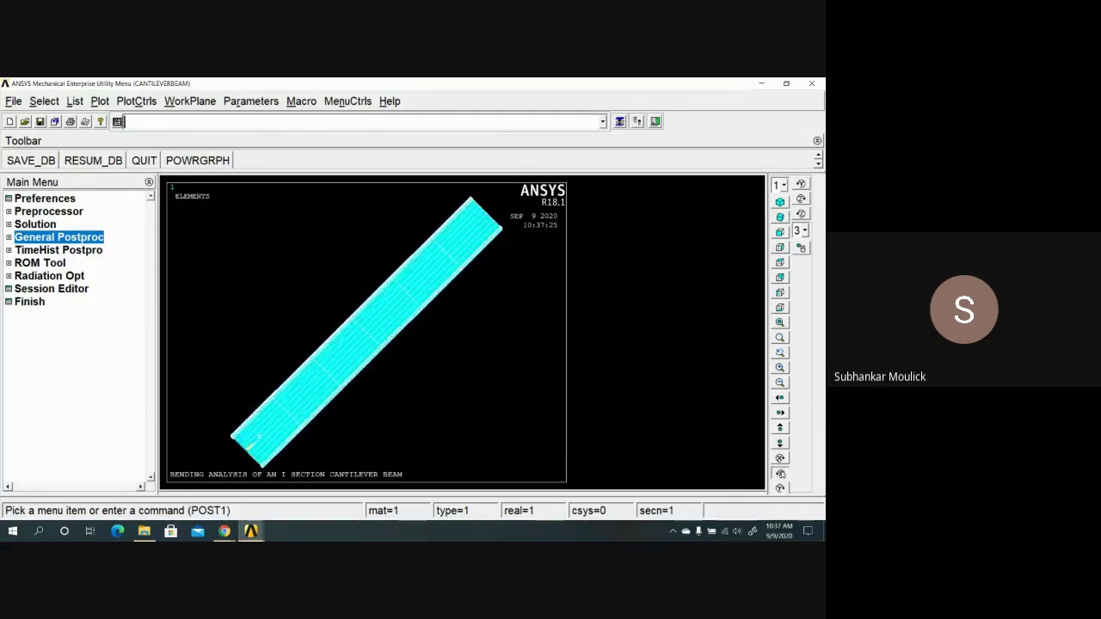
Inspect the I-section beam from other angles by rotating the element plot about the X axis and stepwise about the Y axis.
{"action": "left_click", "coordinate": [780, 474]}
{"action": "left_click", "coordinate": [780, 474]}
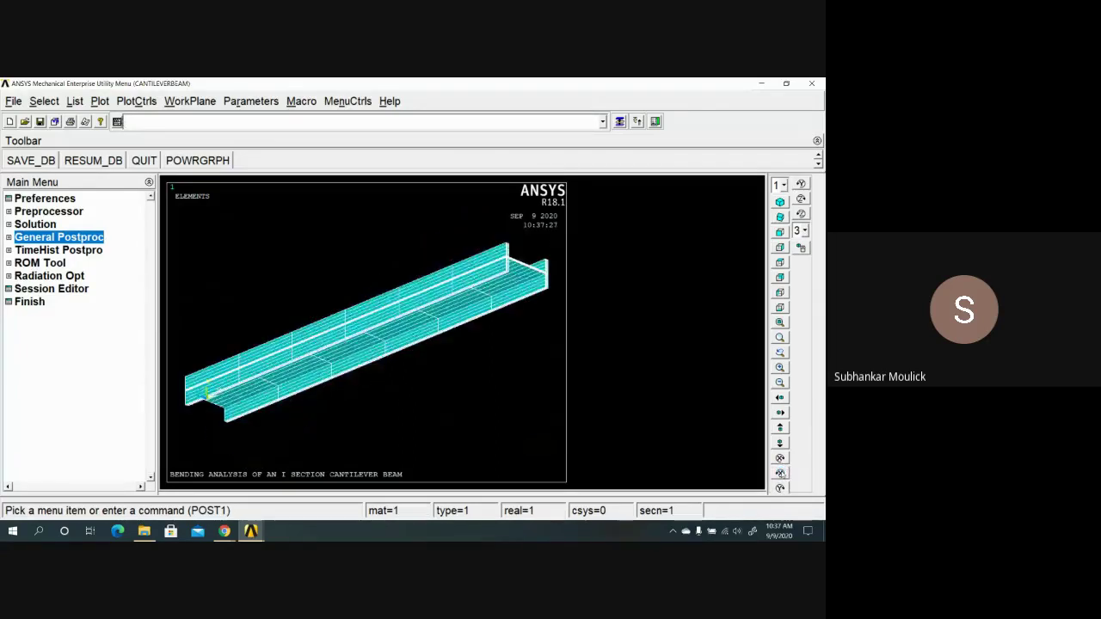
{"action": "left_click", "coordinate": [801, 184]}
{"action": "left_click", "coordinate": [801, 185]}
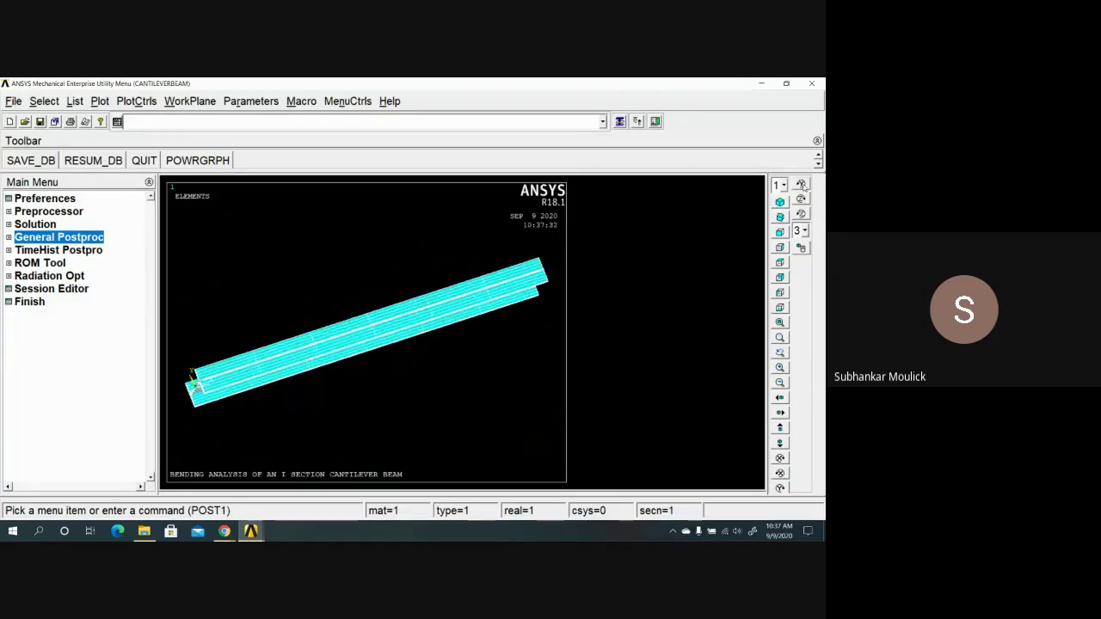
{"action": "left_click", "coordinate": [801, 184]}
{"action": "left_click", "coordinate": [801, 184]}
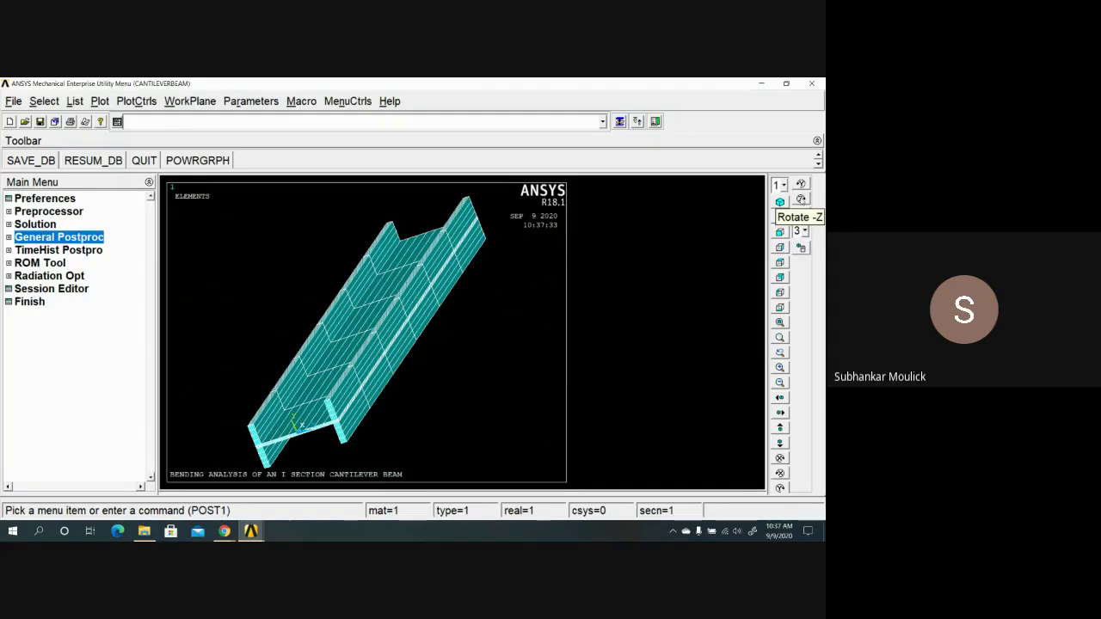
Rotate the beam plot stepwise about the negative Z axis to examine both ends, the flanges and the web.
{"action": "left_click", "coordinate": [801, 199]}
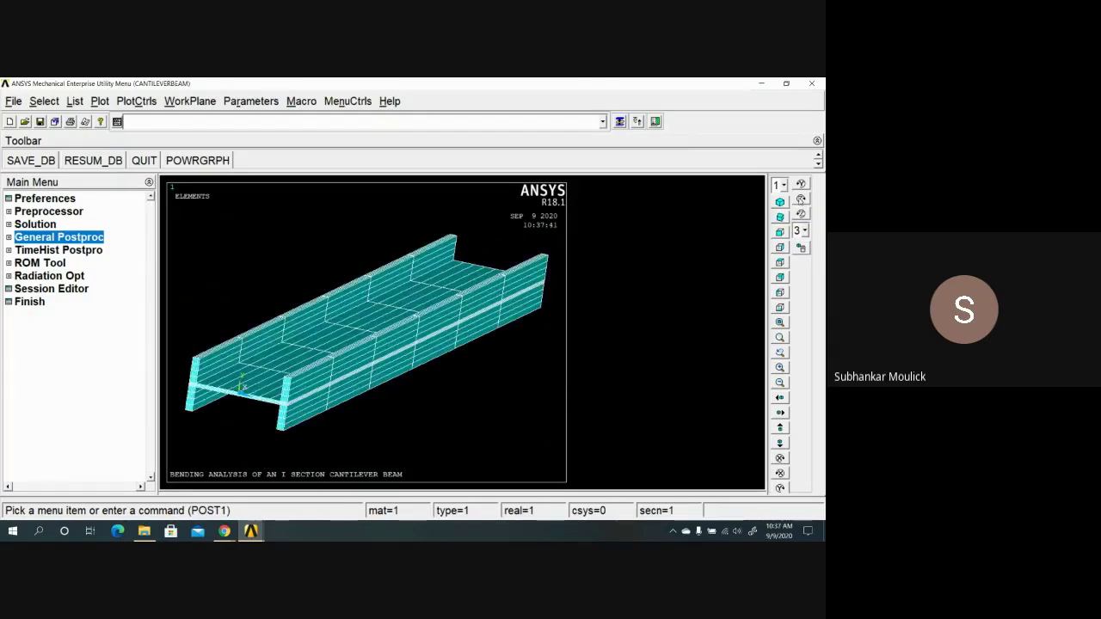
{"action": "left_click", "coordinate": [801, 200]}
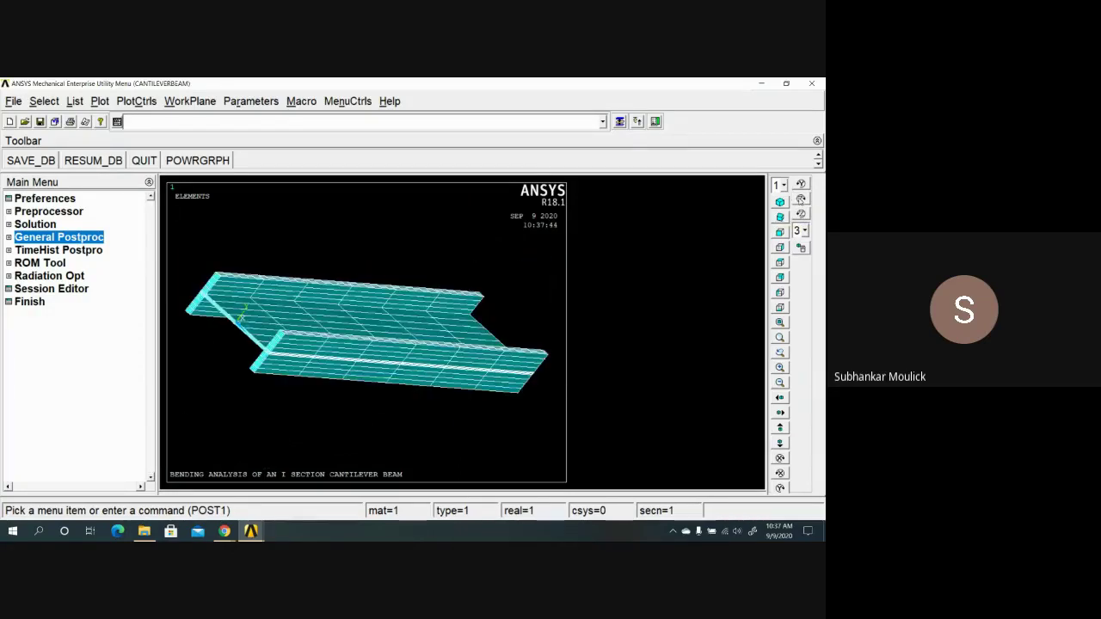
{"action": "left_click", "coordinate": [801, 199]}
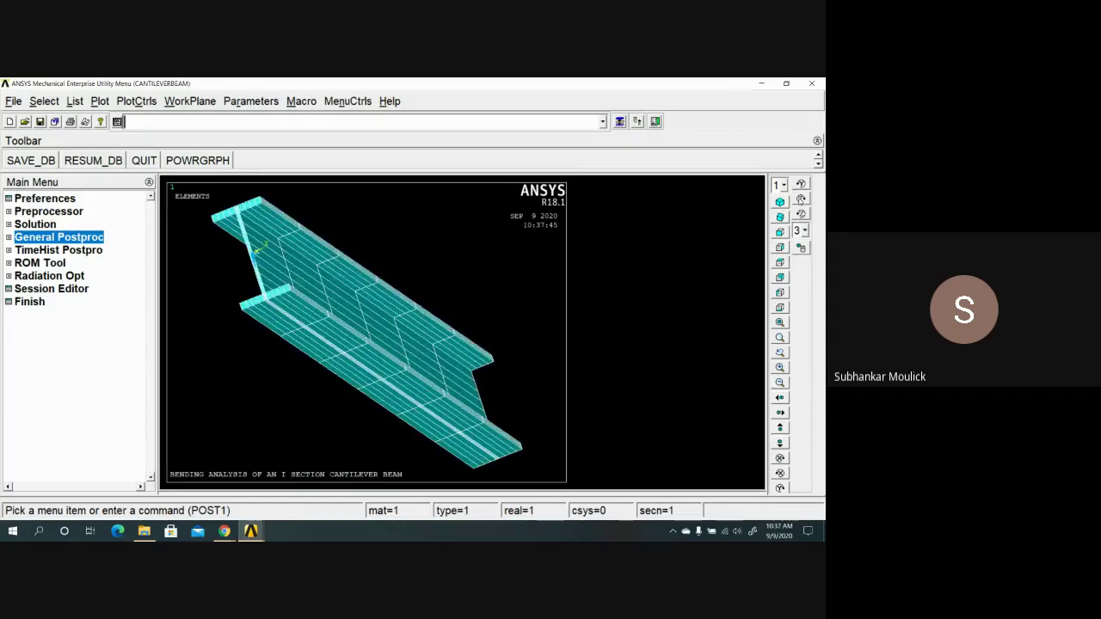
{"action": "left_click", "coordinate": [801, 199]}
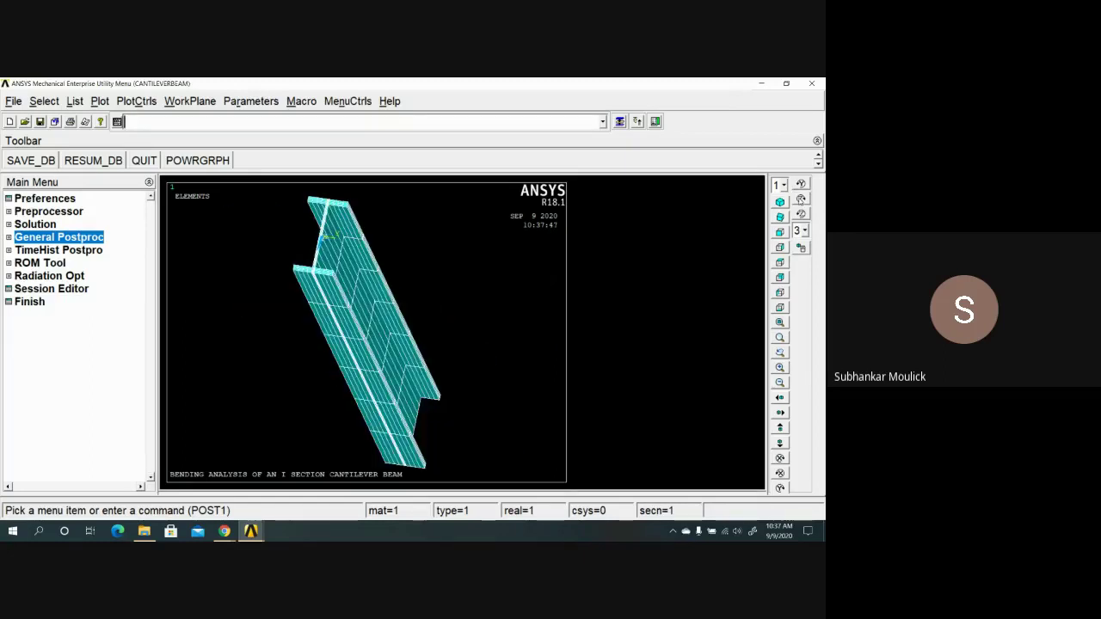
{"action": "left_click", "coordinate": [801, 199]}
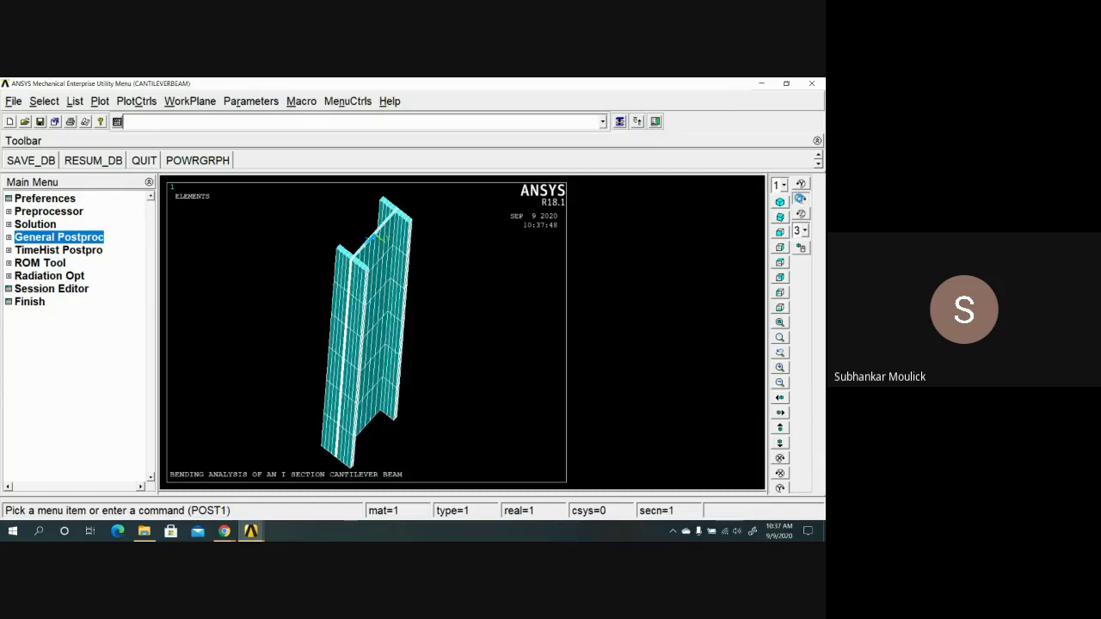
{"action": "left_click", "coordinate": [800, 199]}
{"action": "left_click", "coordinate": [801, 200]}
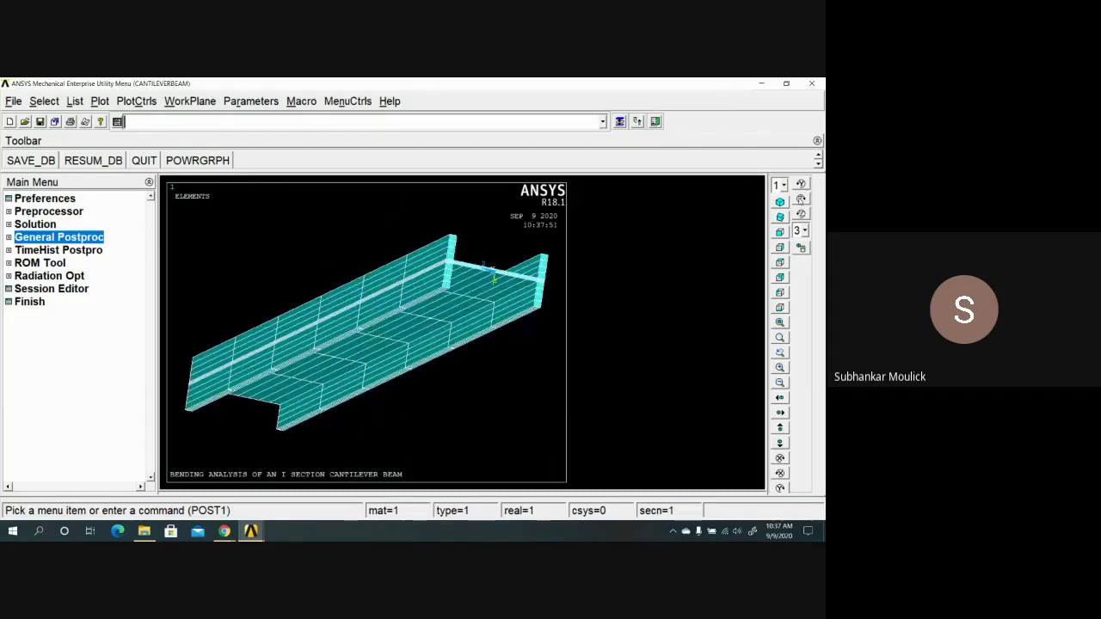
{"action": "left_click", "coordinate": [801, 199]}
{"action": "left_click", "coordinate": [801, 200]}
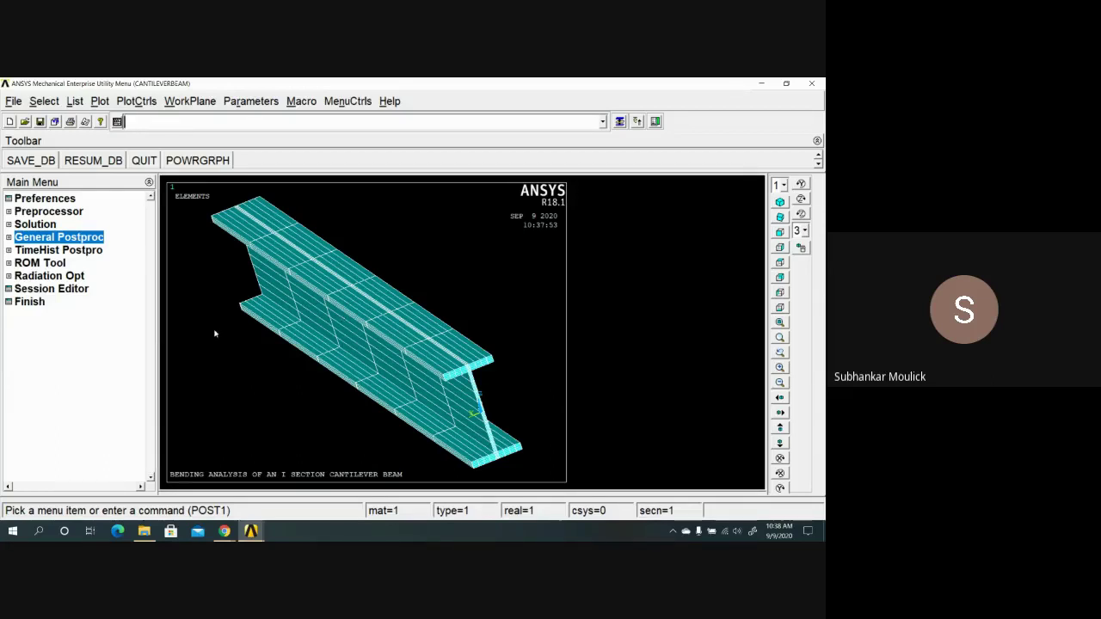
Examine the beam while rotating it repeatedly about the X axis, and return to the isometric view.
{"action": "left_click", "coordinate": [780, 474]}
{"action": "left_click", "coordinate": [781, 457]}
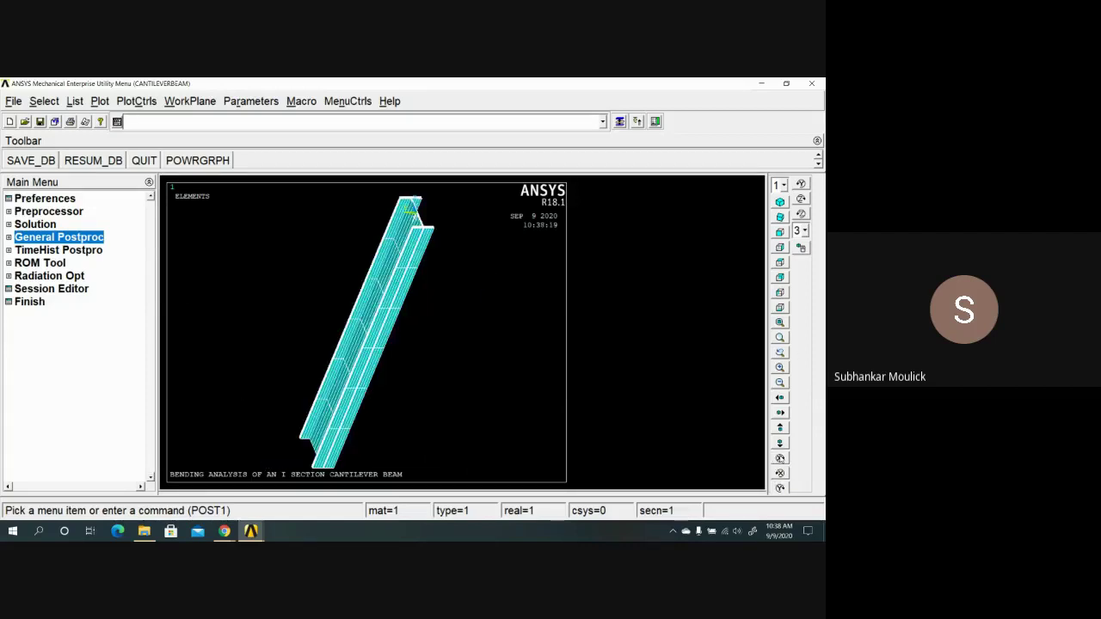
{"action": "left_click", "coordinate": [780, 458]}
{"action": "left_click", "coordinate": [780, 457]}
{"action": "left_click", "coordinate": [780, 457]}
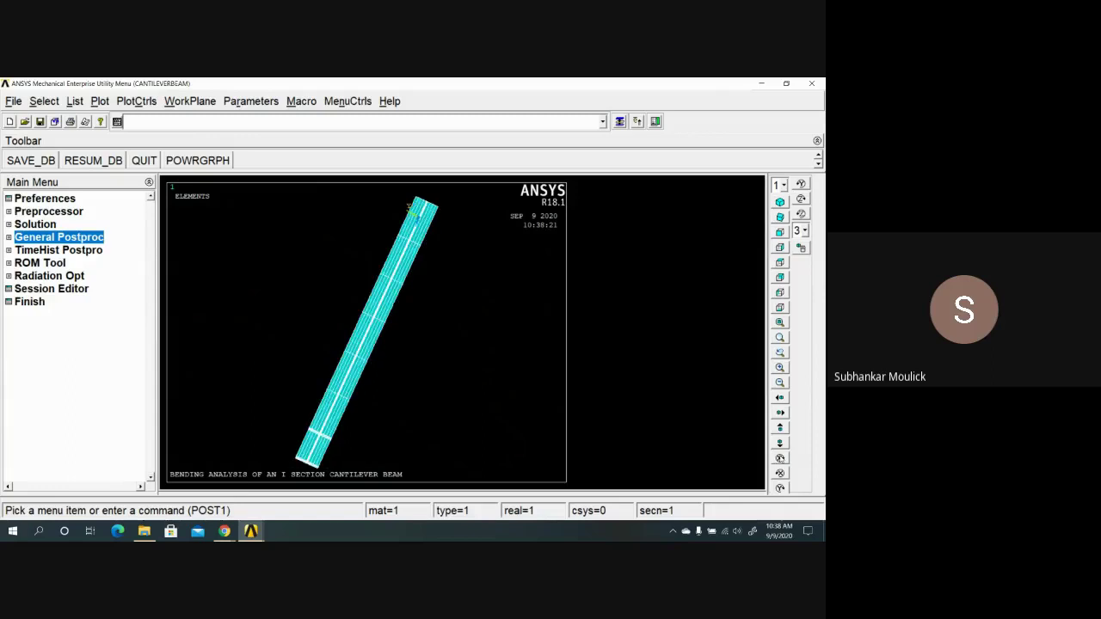
{"action": "left_click", "coordinate": [780, 458]}
{"action": "left_click", "coordinate": [780, 457]}
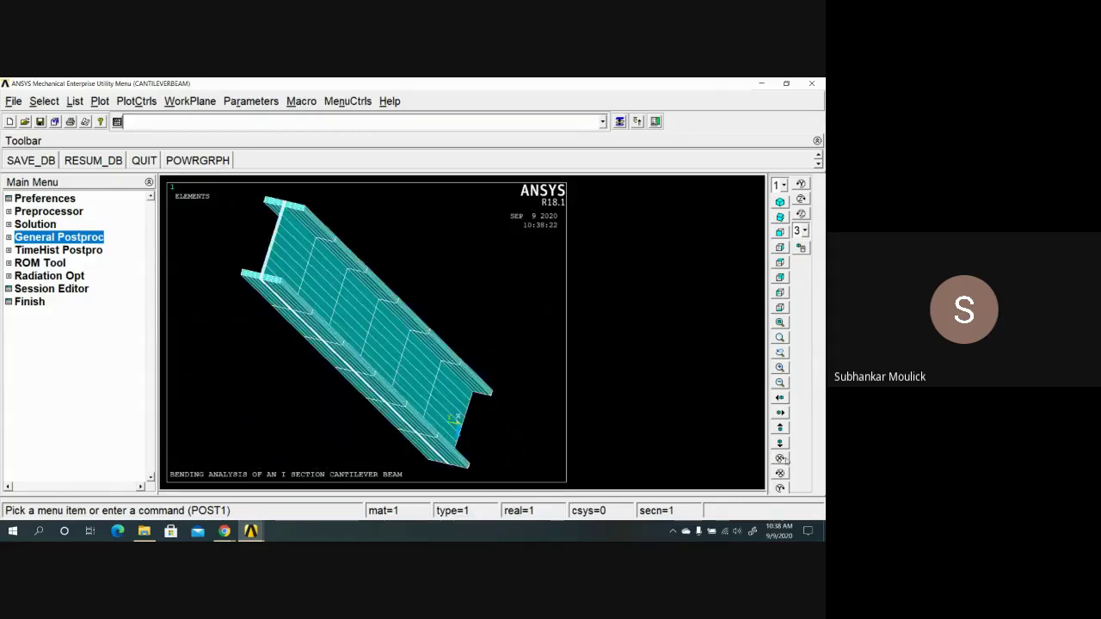
{"action": "left_click", "coordinate": [780, 458]}
{"action": "left_click", "coordinate": [780, 458]}
{"action": "left_click", "coordinate": [781, 457]}
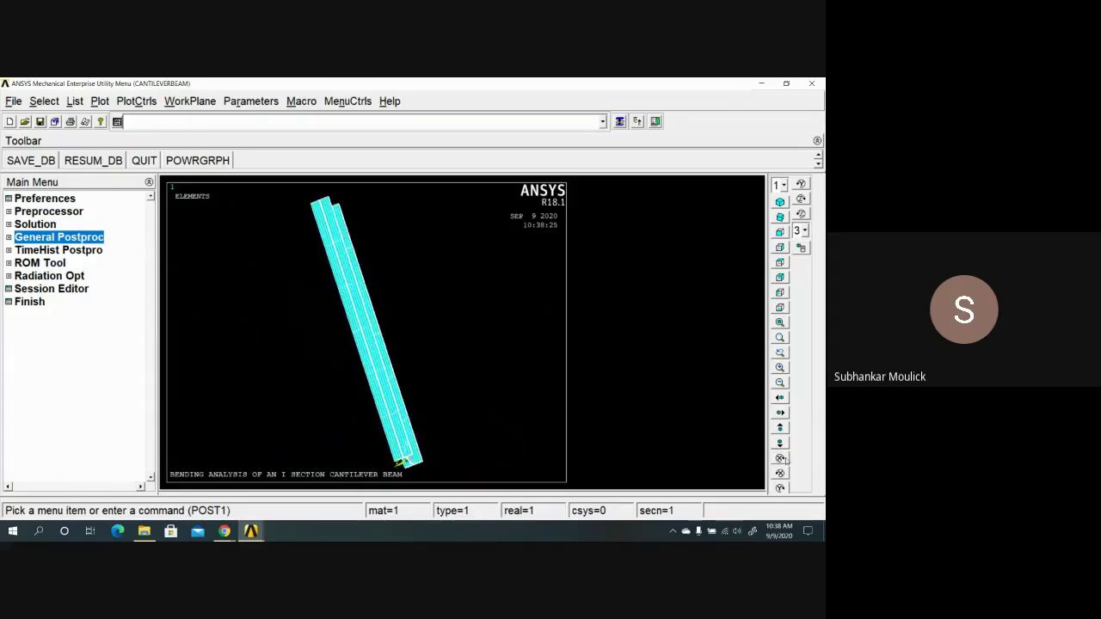
{"action": "left_click", "coordinate": [780, 203]}
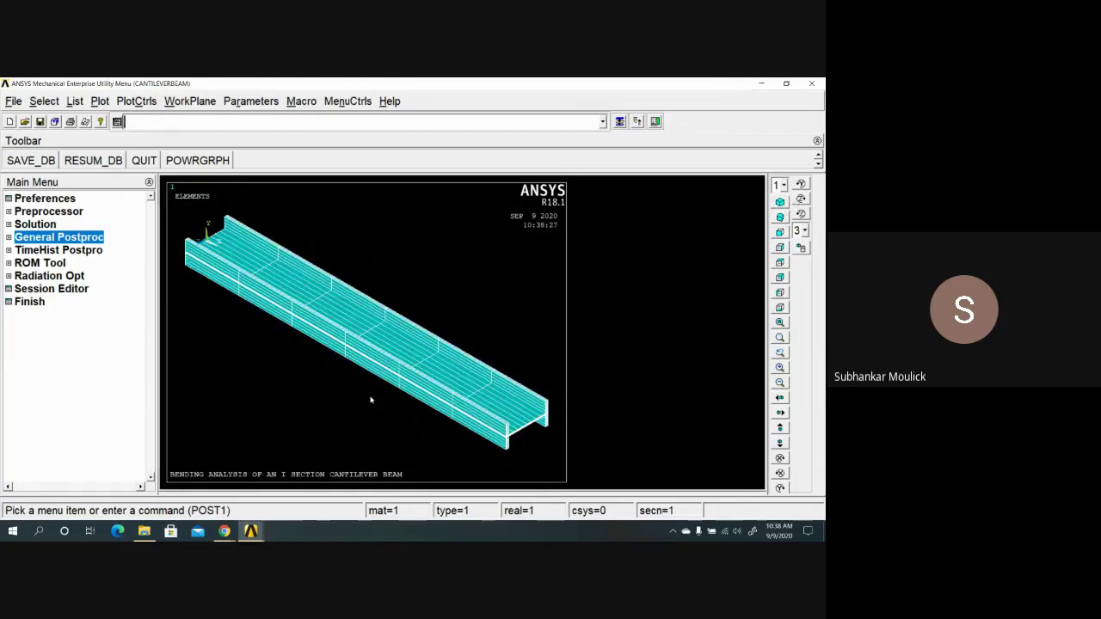
Plot the deformed shape of the beam together with the undeformed shape using the Def + undeformed option.
{"action": "left_click", "coordinate": [39, 237]}
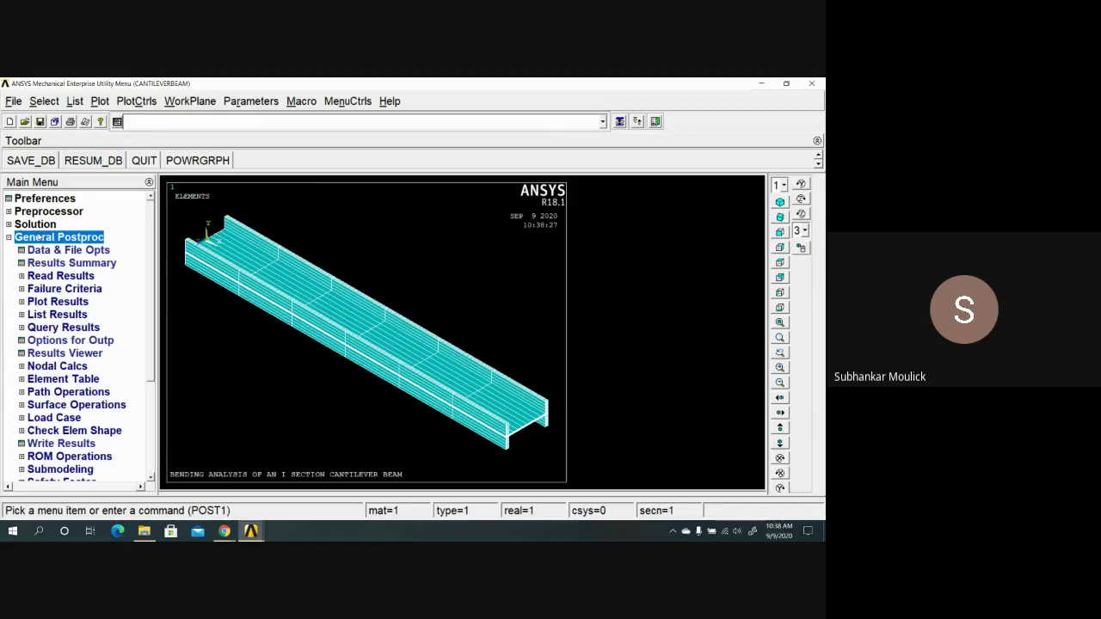
{"action": "left_click", "coordinate": [56, 302]}
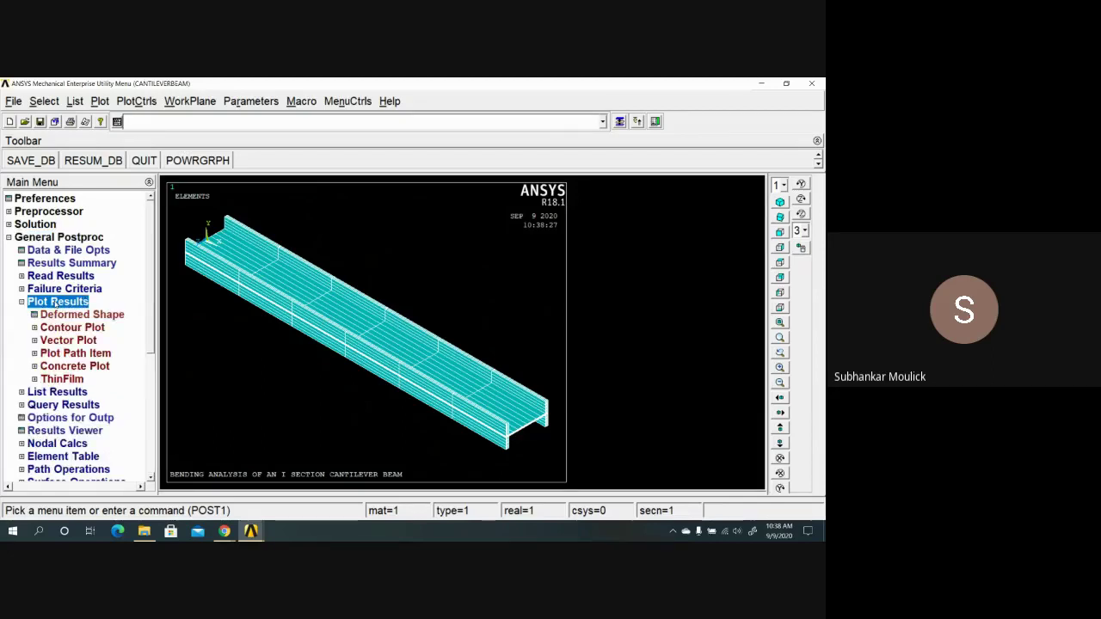
{"action": "left_click", "coordinate": [57, 316]}
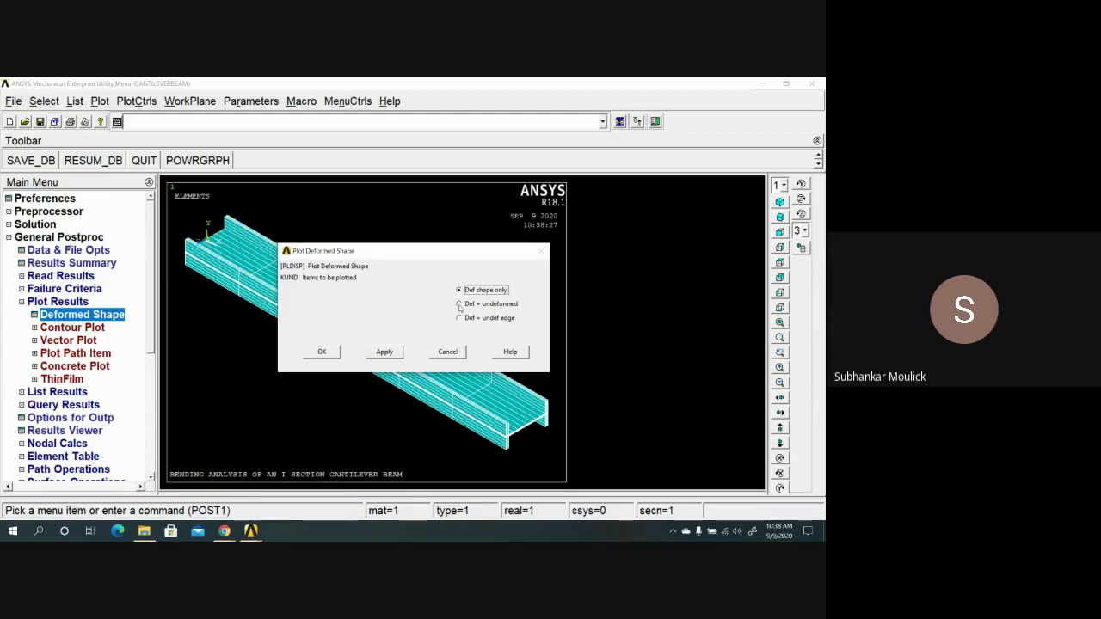
{"action": "left_click", "coordinate": [459, 304]}
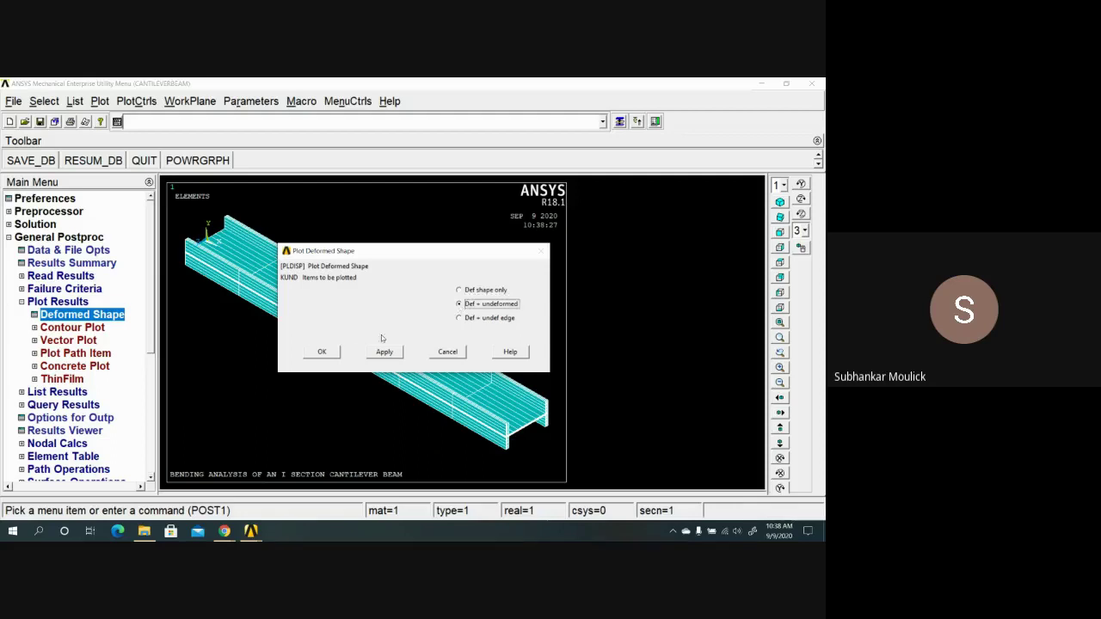
{"action": "left_click", "coordinate": [323, 353]}
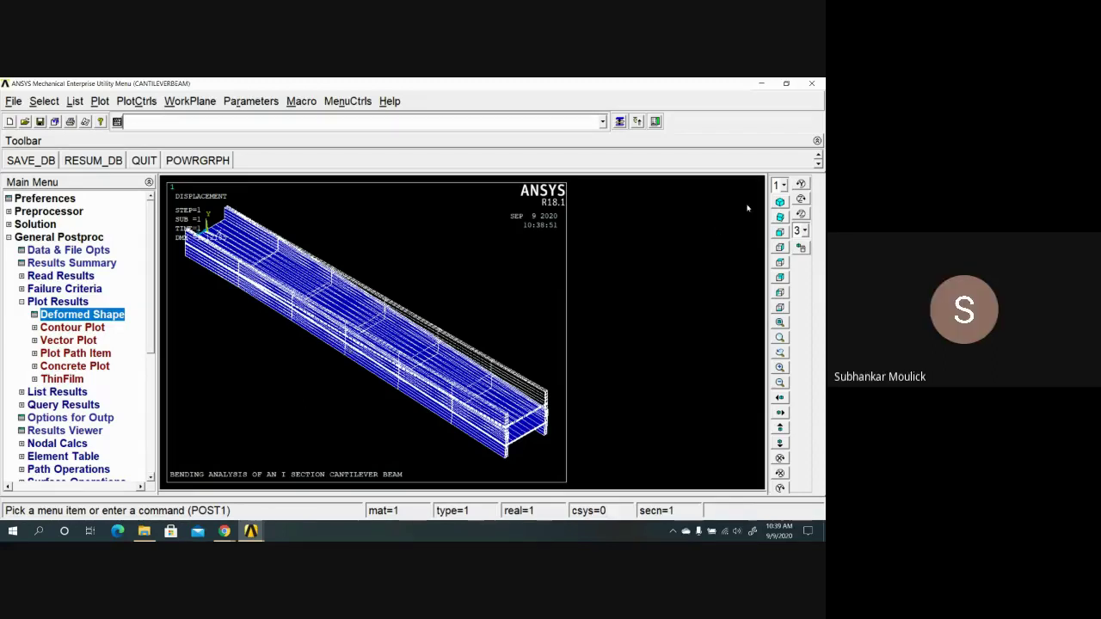
Compare the deformed and undeformed beam in oblique and front views, and return to the isometric view.
{"action": "left_click", "coordinate": [779, 216]}
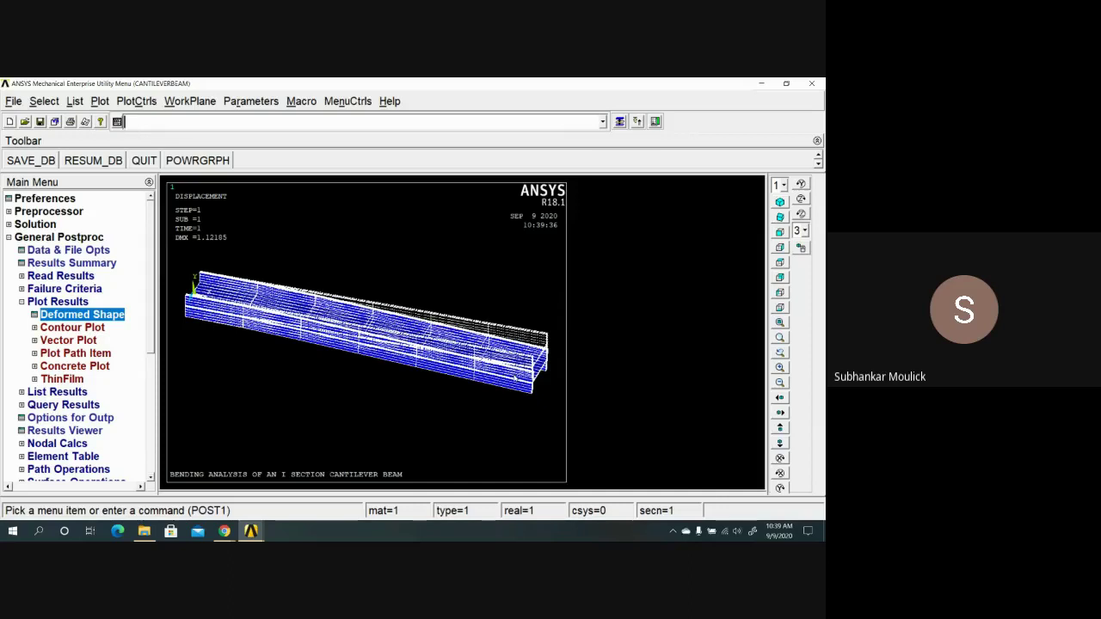
{"action": "left_click", "coordinate": [780, 232]}
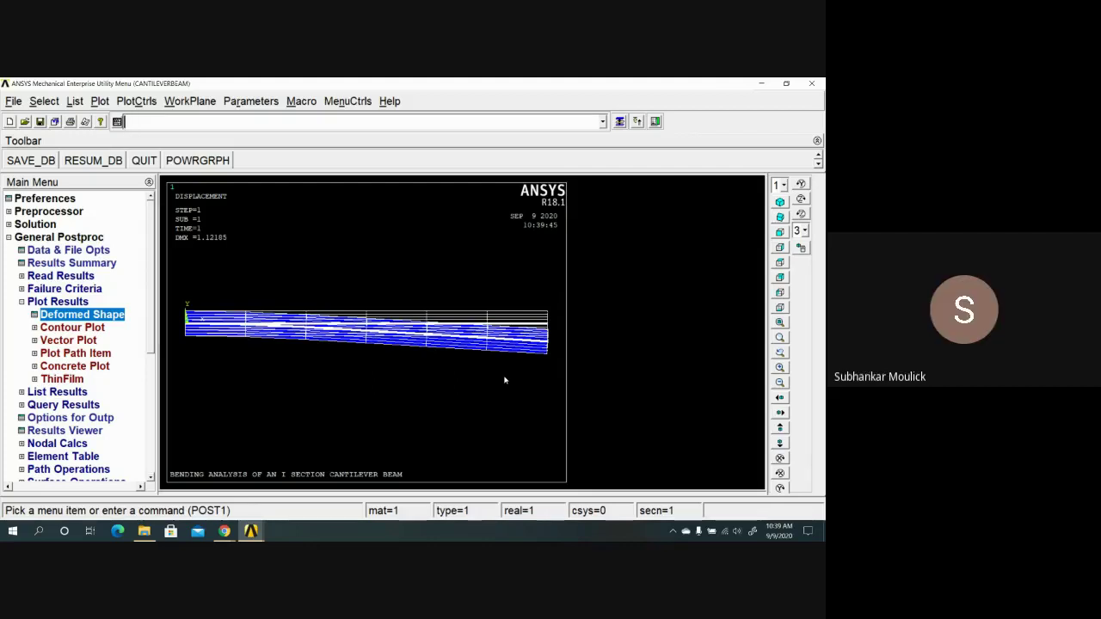
{"action": "left_click", "coordinate": [781, 202]}
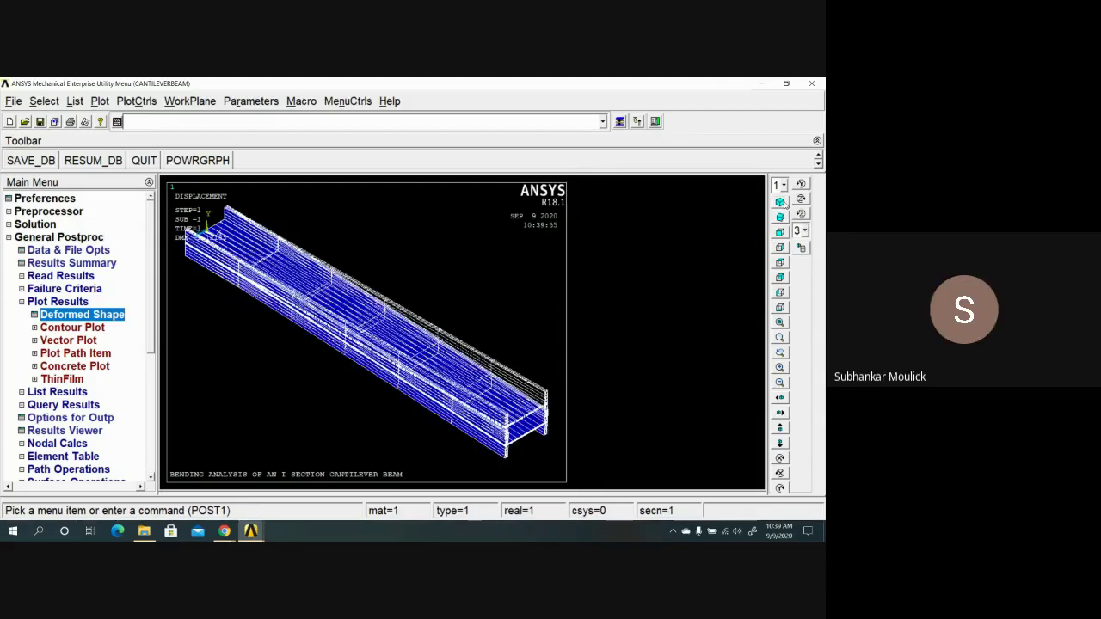
Inspect the beam's deflection from different sides by rotating the displacement plot stepwise about the Y axis.
{"action": "left_click", "coordinate": [801, 184]}
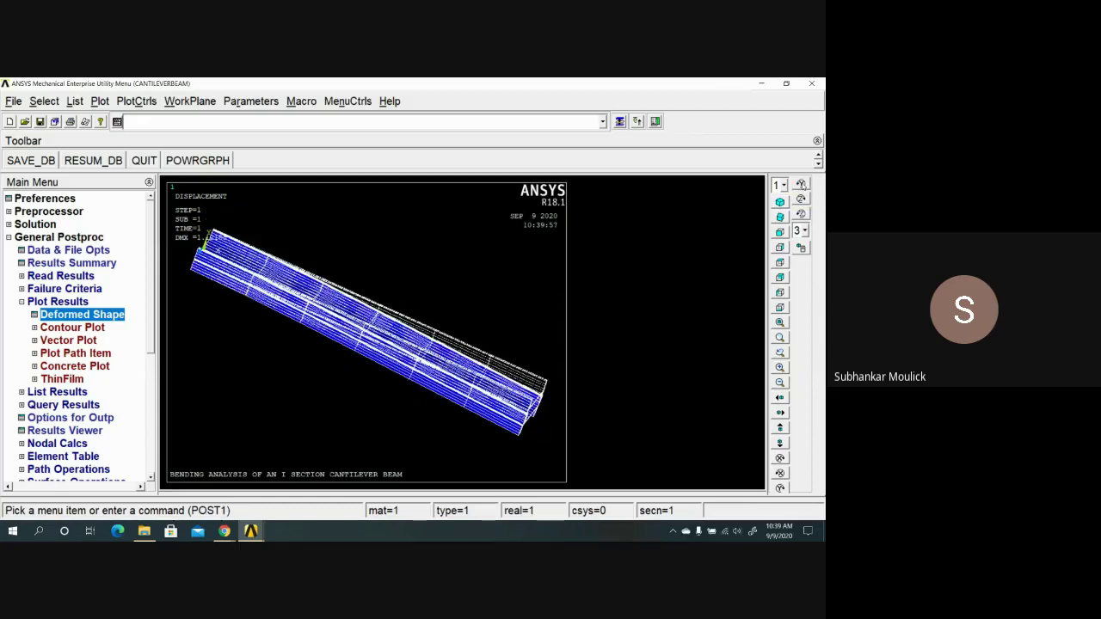
{"action": "left_click", "coordinate": [801, 184]}
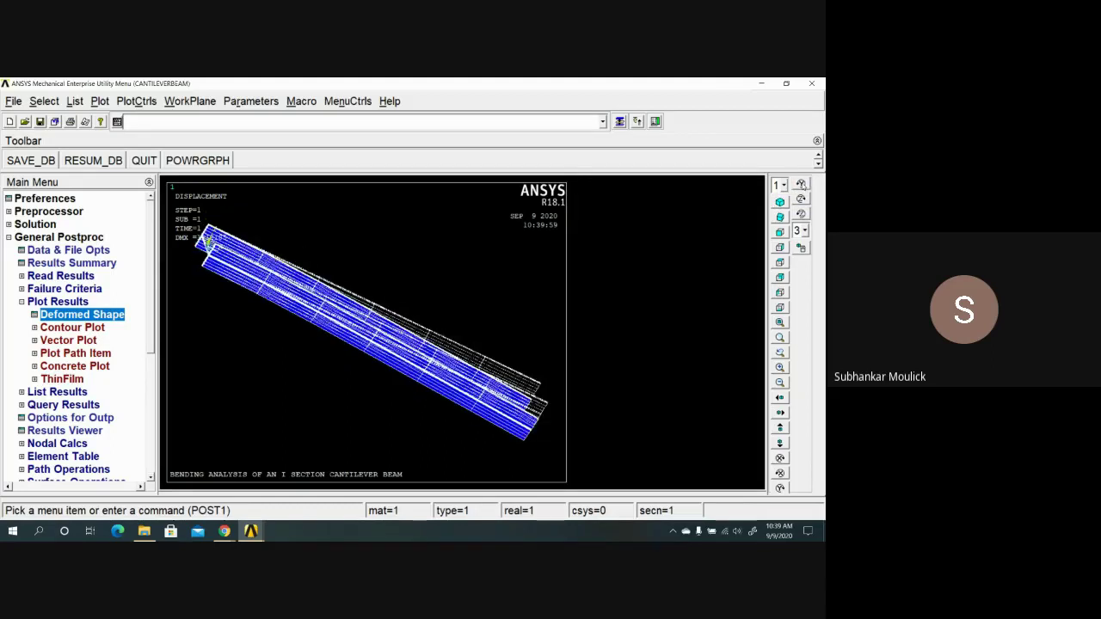
{"action": "left_click", "coordinate": [801, 184]}
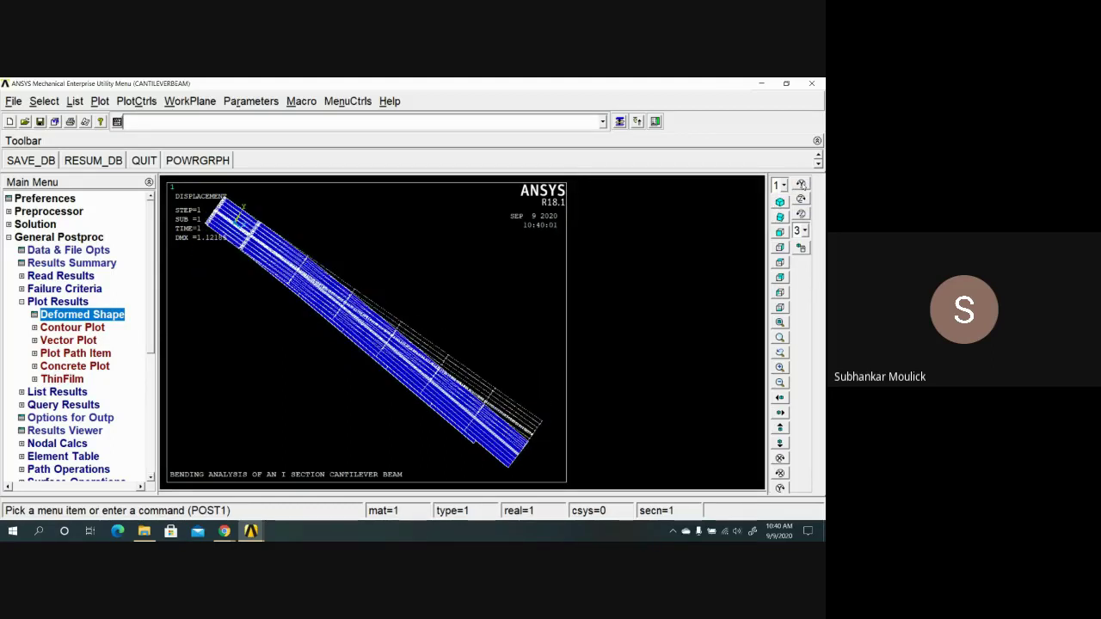
{"action": "left_click", "coordinate": [800, 184]}
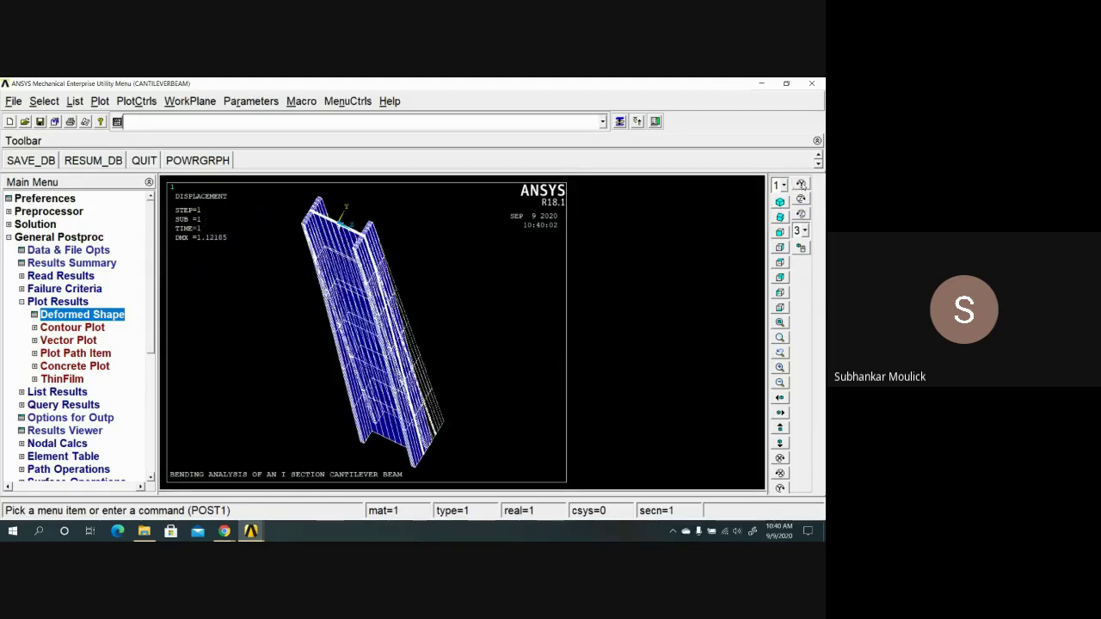
{"action": "left_click", "coordinate": [801, 184]}
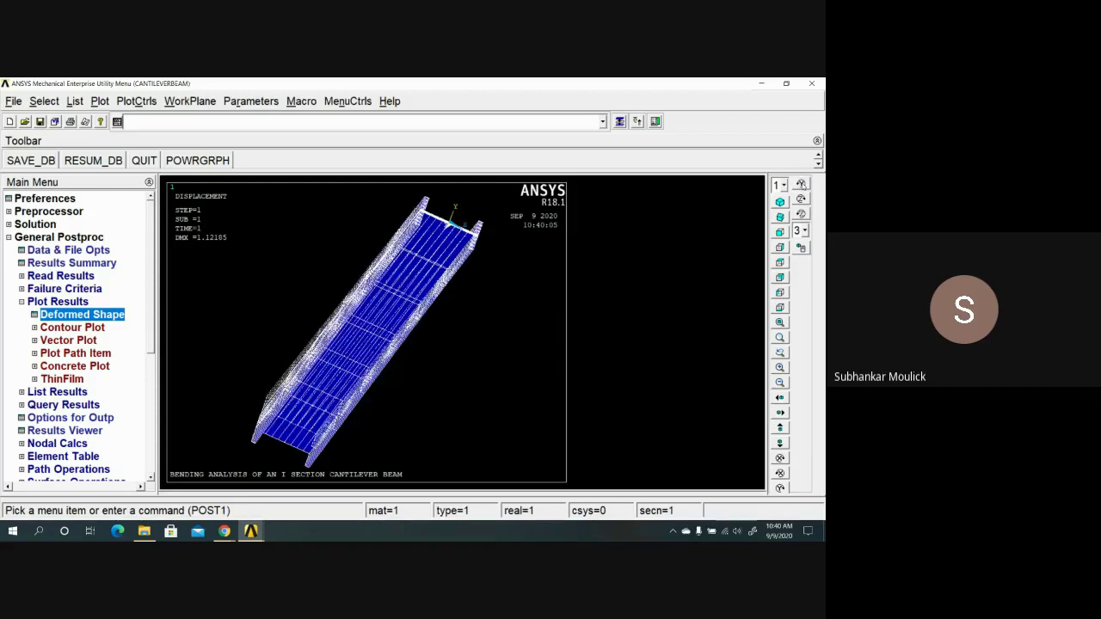
{"action": "left_click", "coordinate": [801, 185]}
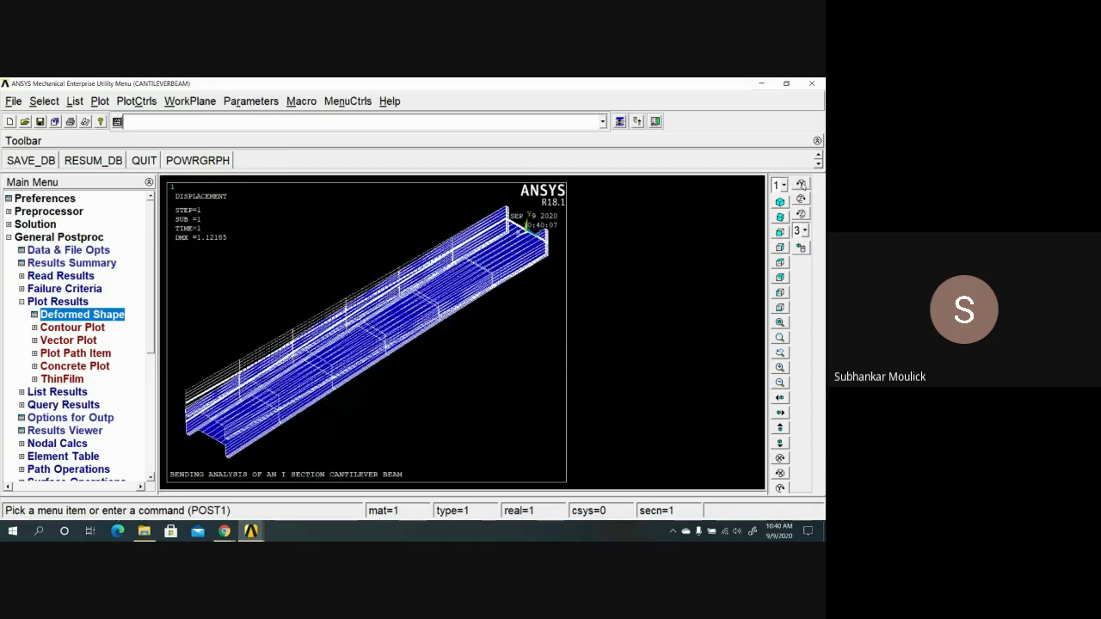
Examine the deformed beam while rotating it about the negative Z axis and the X axis, and collapse the Plot Results options.
{"action": "left_click", "coordinate": [801, 199]}
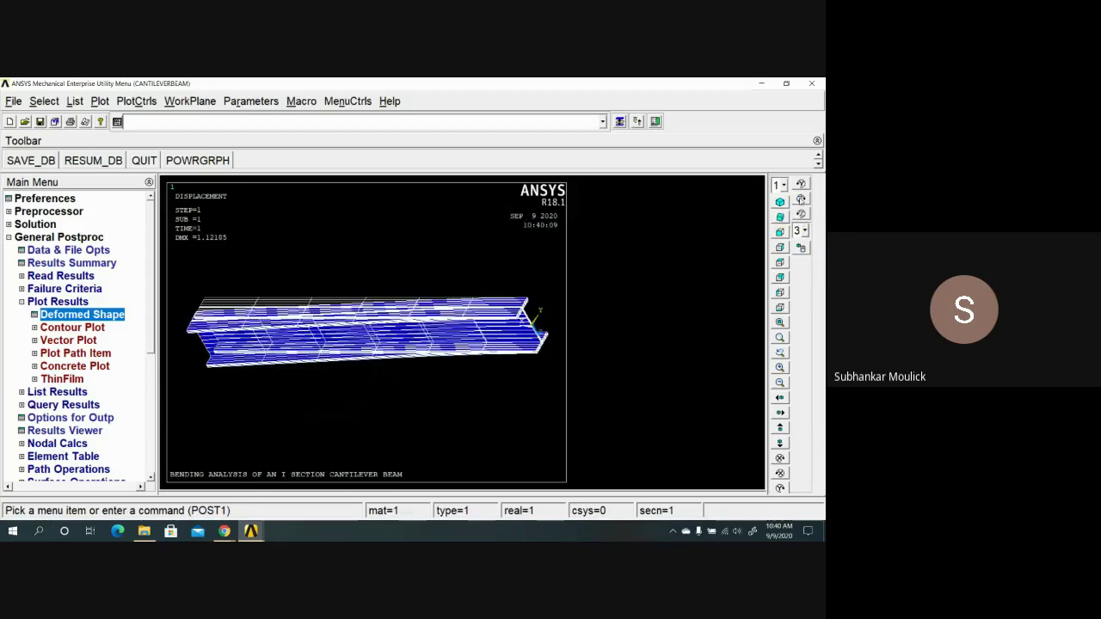
{"action": "left_click", "coordinate": [801, 198]}
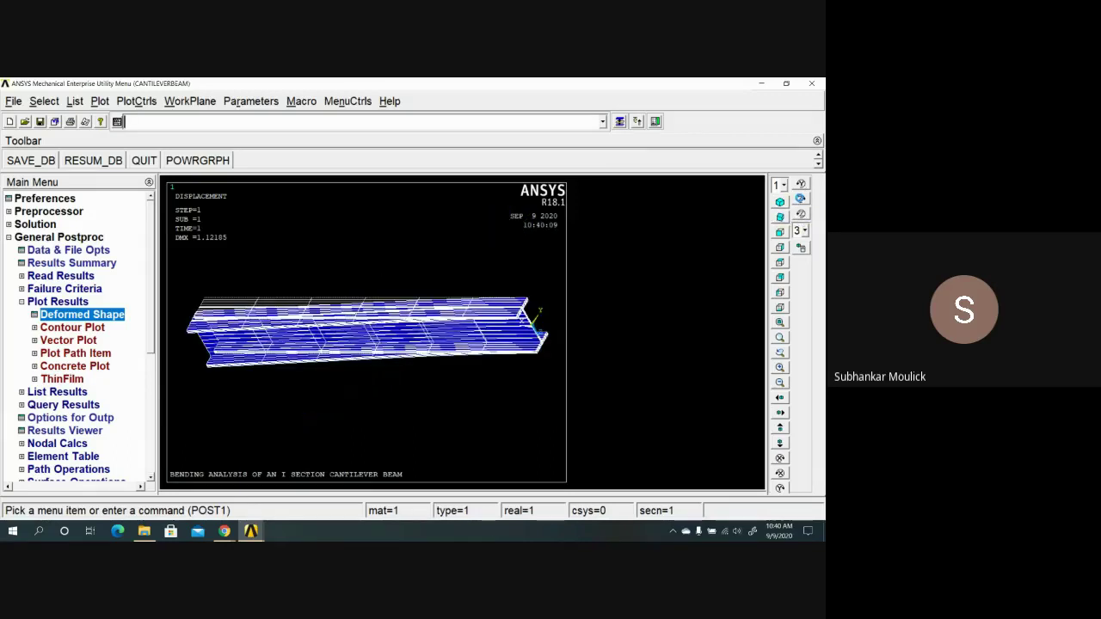
{"action": "left_click", "coordinate": [801, 199]}
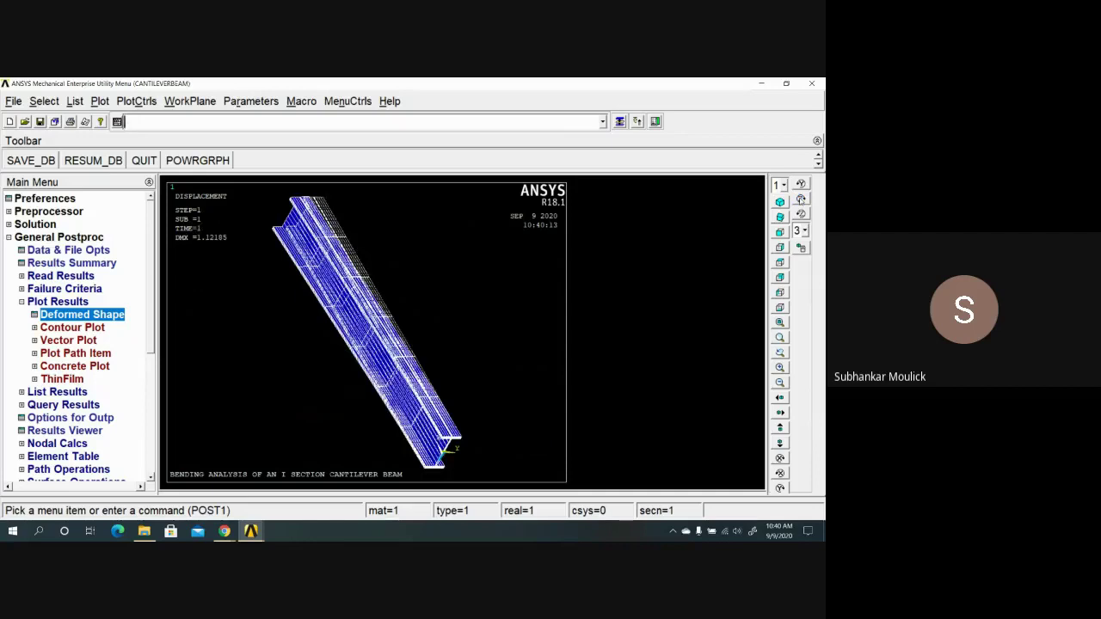
{"action": "left_click", "coordinate": [801, 199]}
{"action": "left_click", "coordinate": [801, 199]}
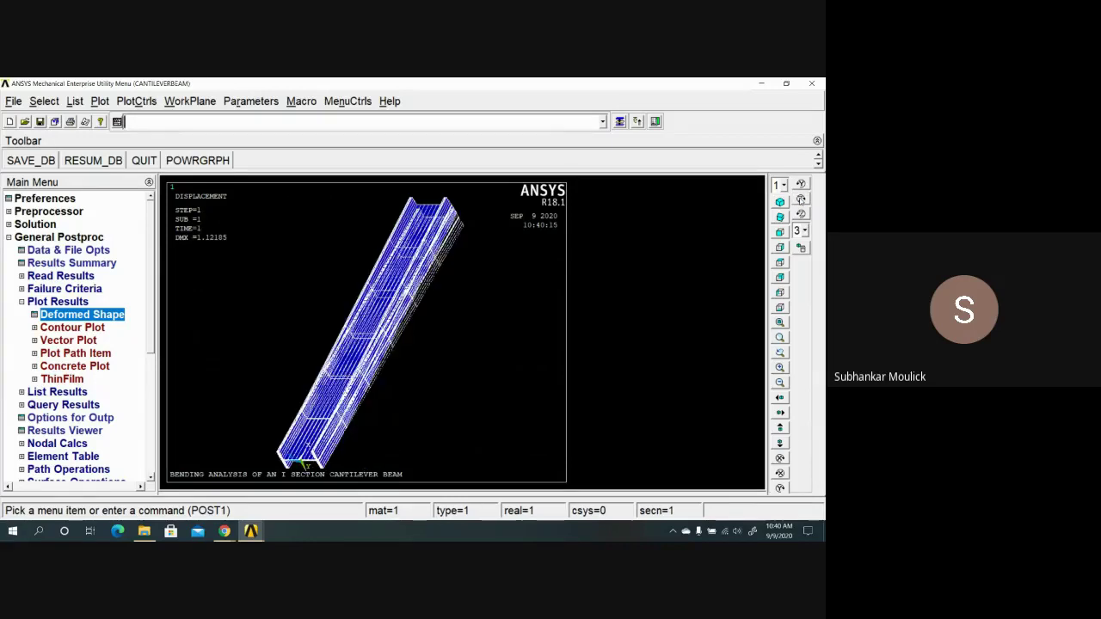
{"action": "left_click", "coordinate": [781, 459]}
{"action": "left_click", "coordinate": [781, 458]}
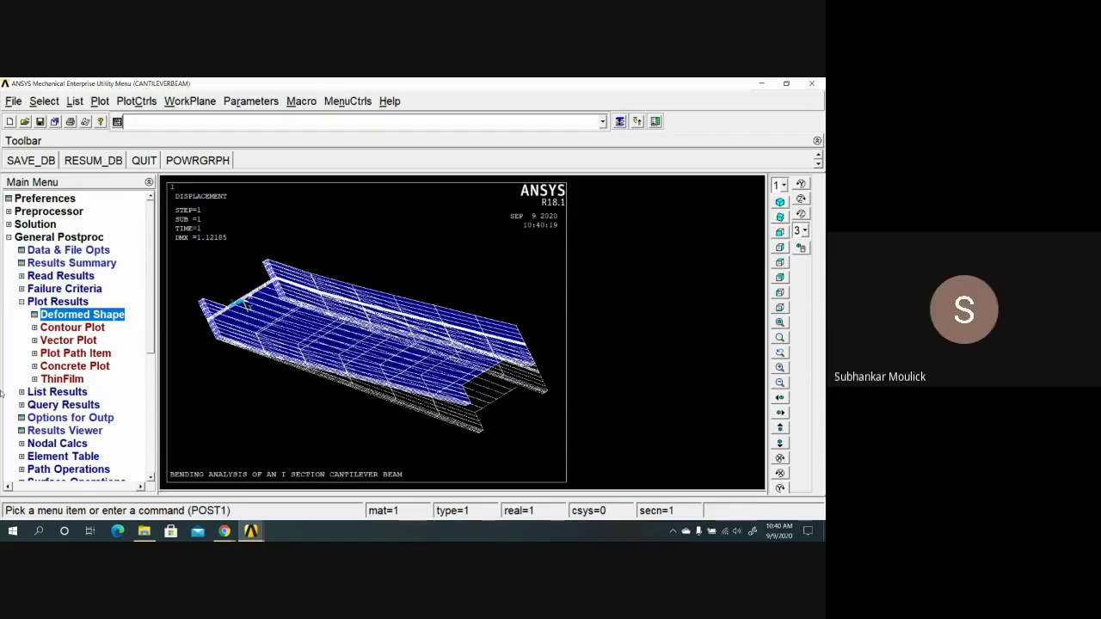
{"action": "left_click", "coordinate": [22, 302]}
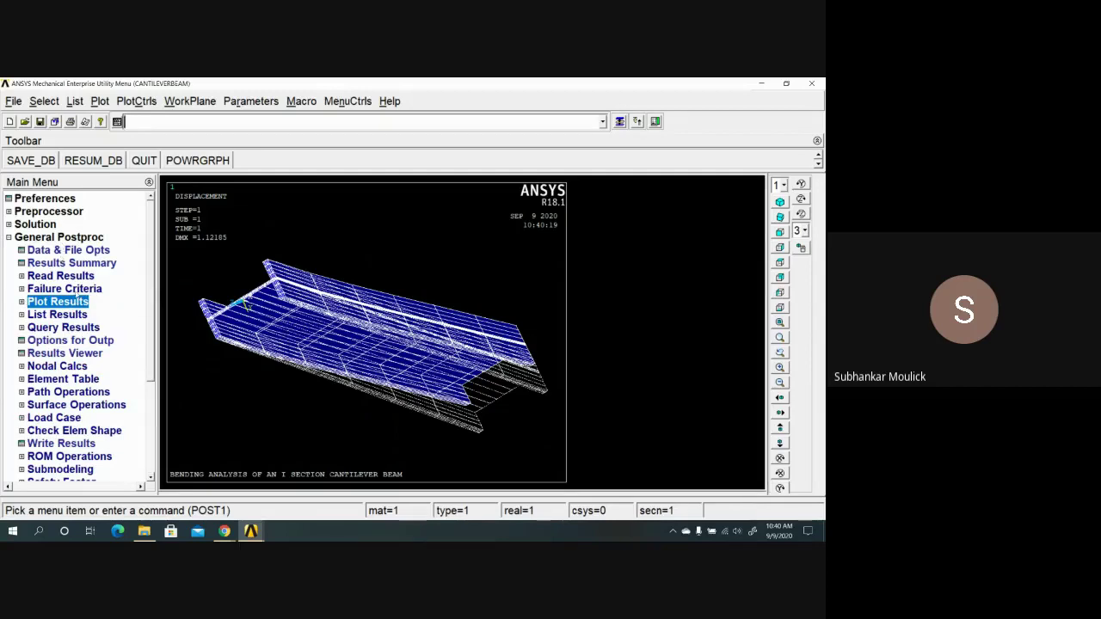
Plot the von Mises stress contour from the nodal solution, showing the deformed shape with undeformed model.
{"action": "left_click", "coordinate": [78, 304]}
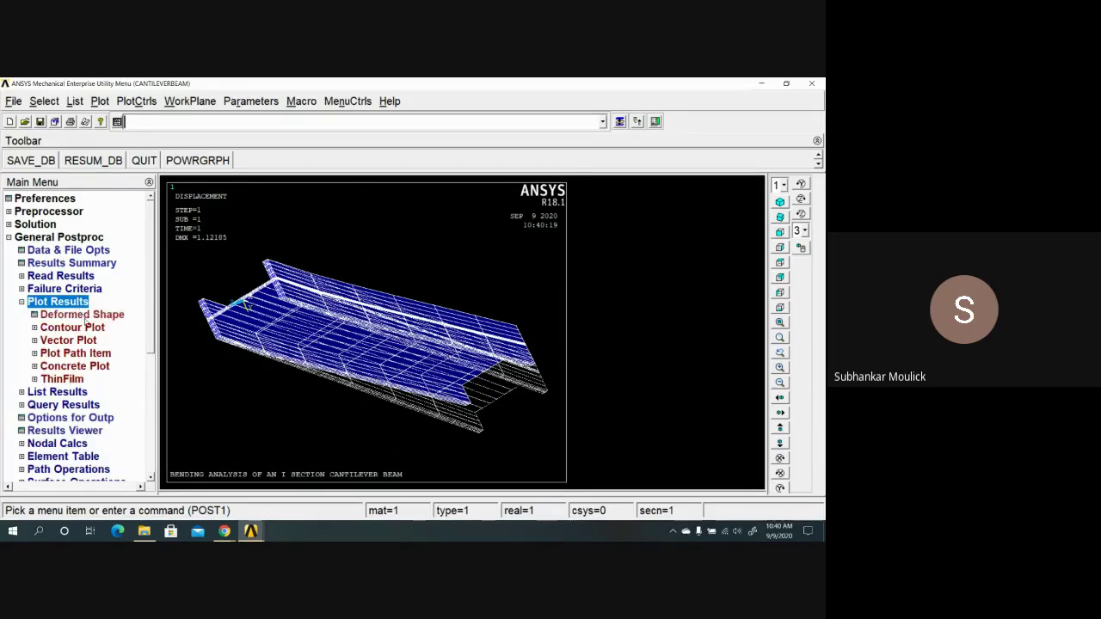
{"action": "left_click", "coordinate": [76, 330]}
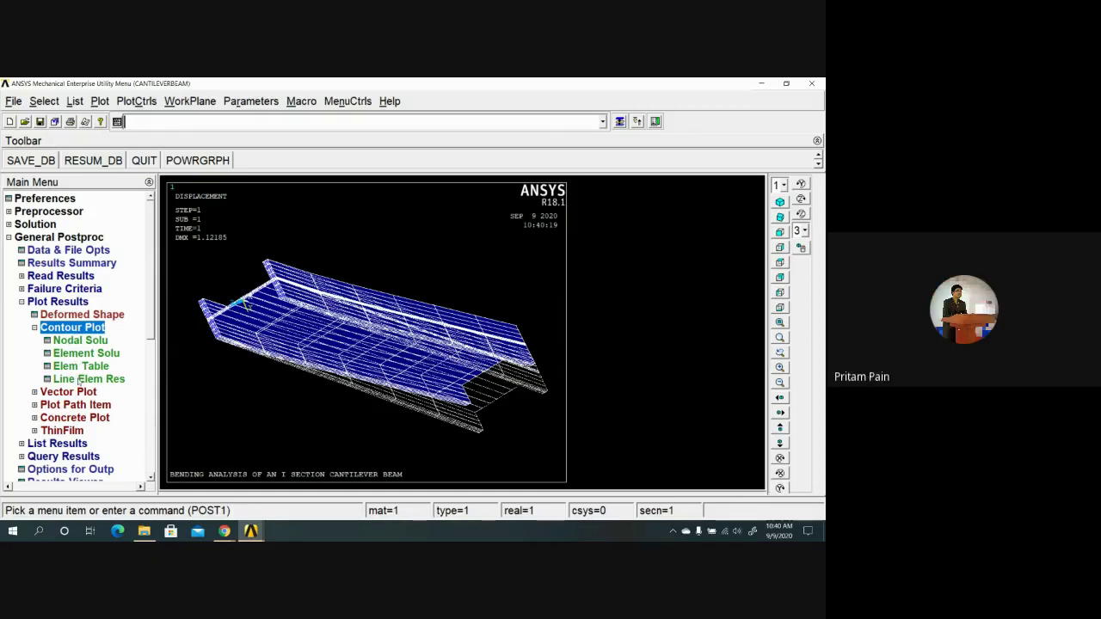
{"action": "left_click", "coordinate": [73, 341]}
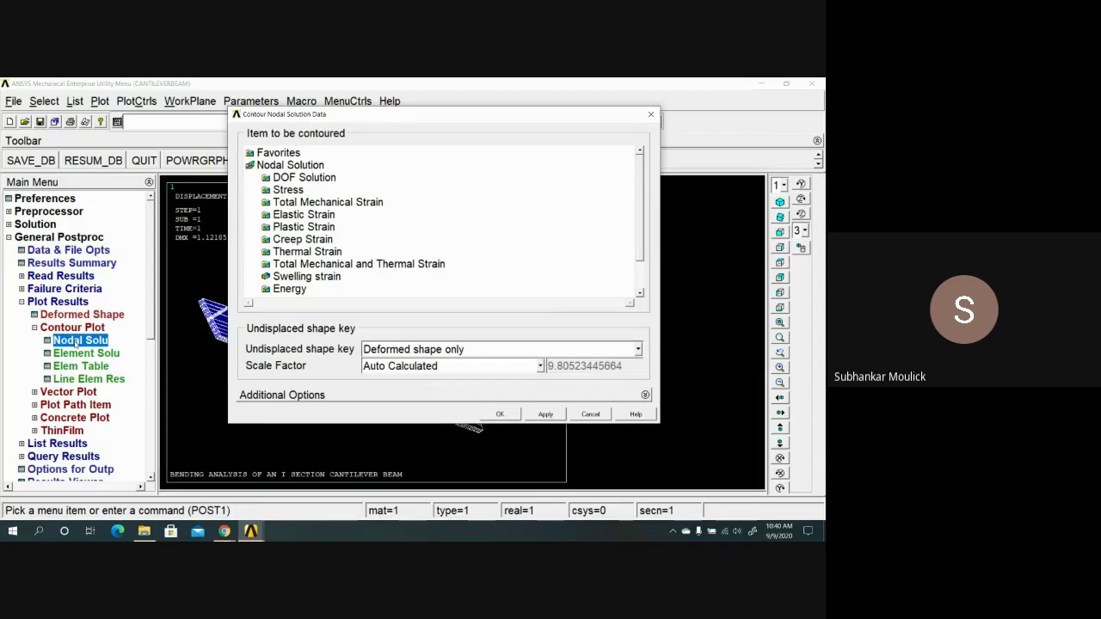
{"action": "double_click", "coordinate": [297, 191]}
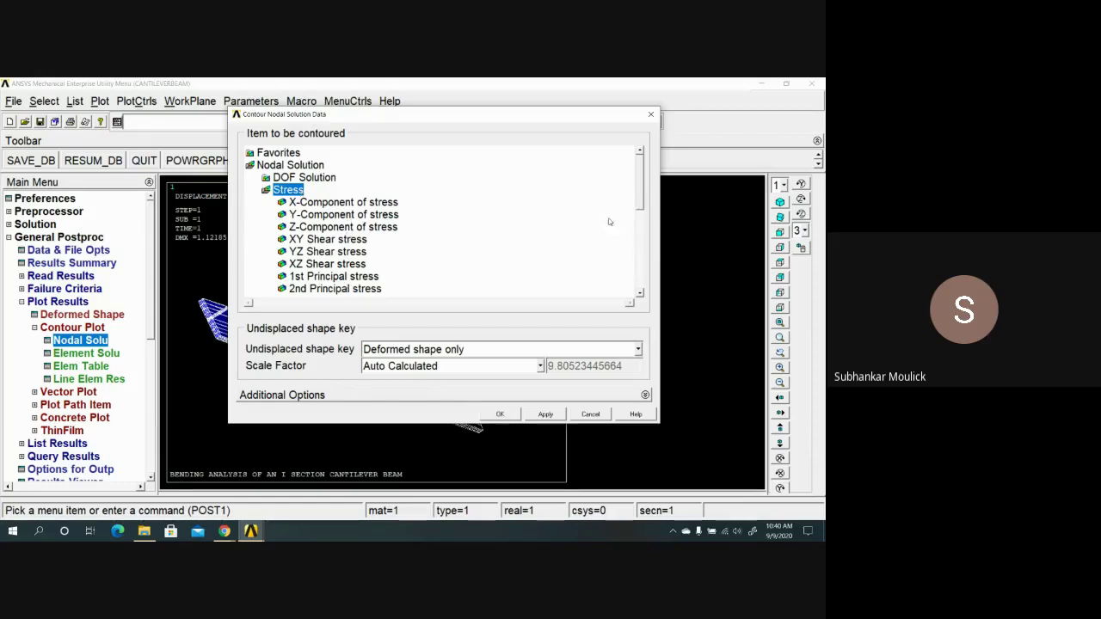
{"action": "scroll", "coordinate": [644, 217], "scroll_direction": "down", "scroll_amount": 1}
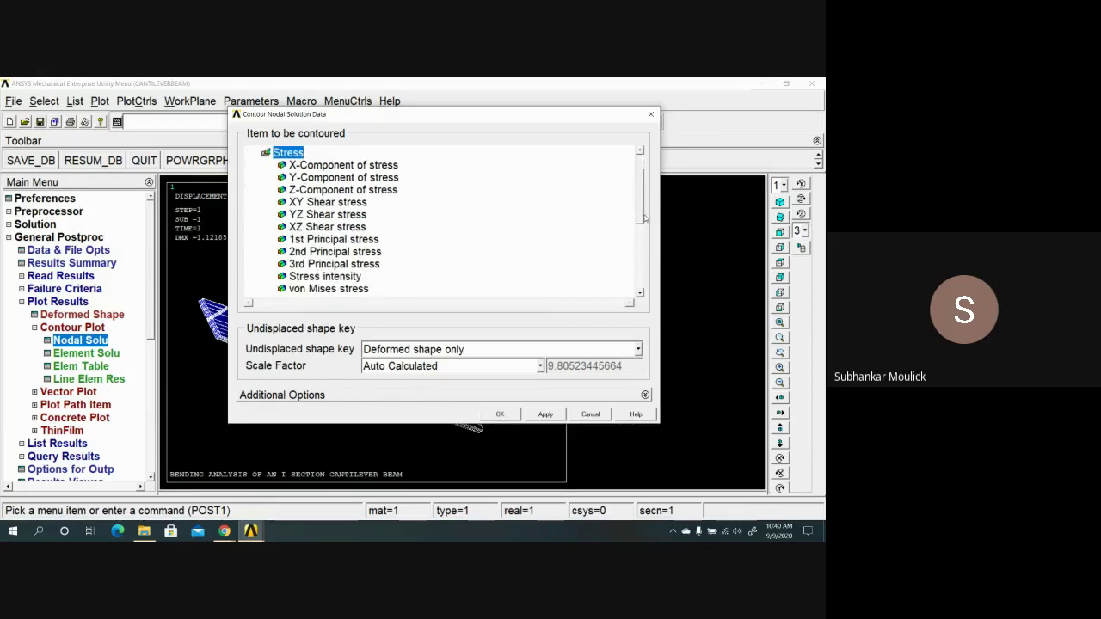
{"action": "left_click", "coordinate": [365, 291]}
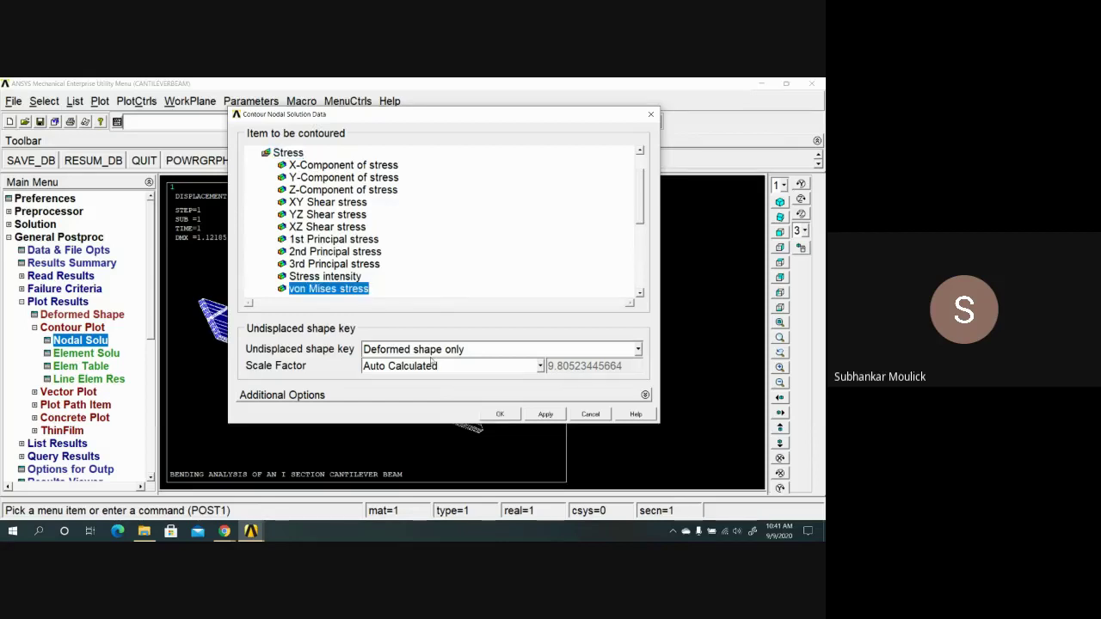
{"action": "left_click", "coordinate": [638, 350]}
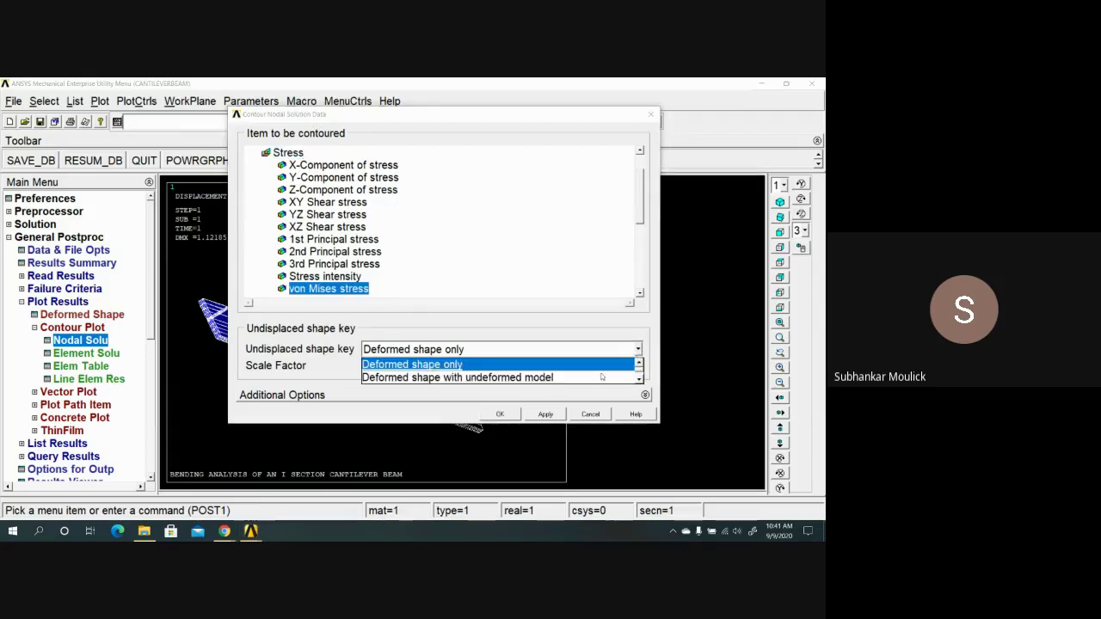
{"action": "left_click", "coordinate": [548, 377]}
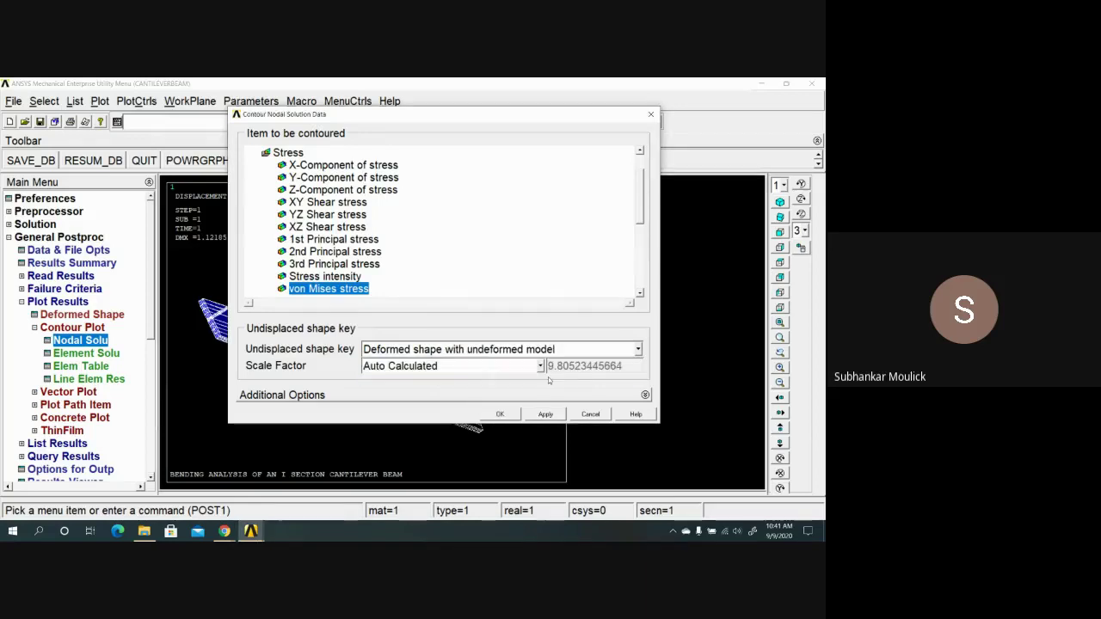
{"action": "left_click", "coordinate": [502, 414]}
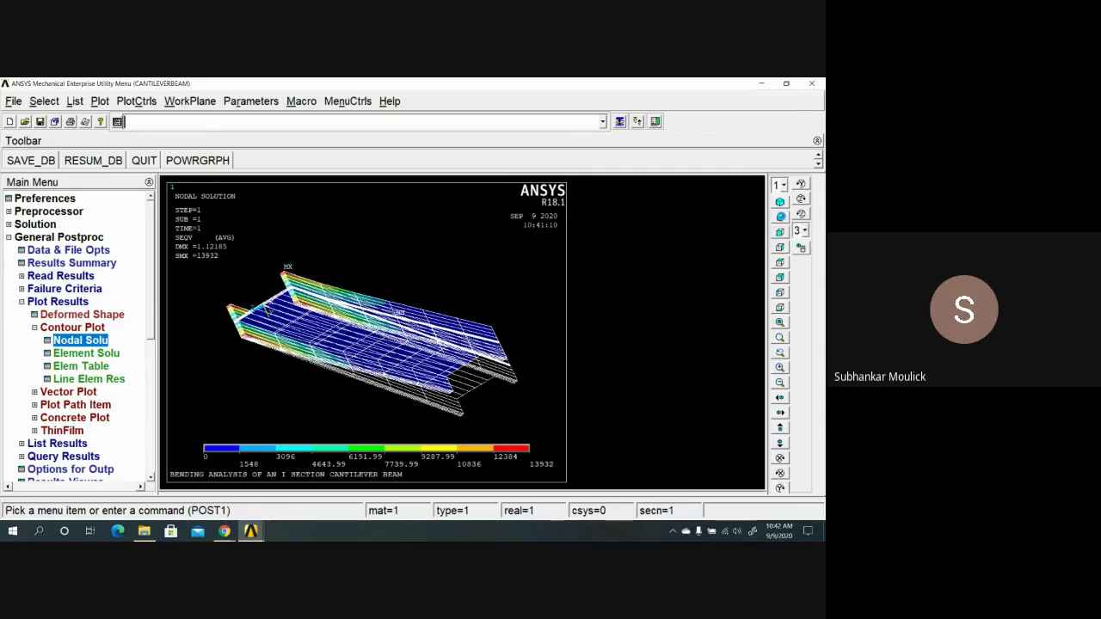
Examine the von Mises stress plot in oblique, front and rotated views, and return to the isometric view.
{"action": "left_click", "coordinate": [781, 217]}
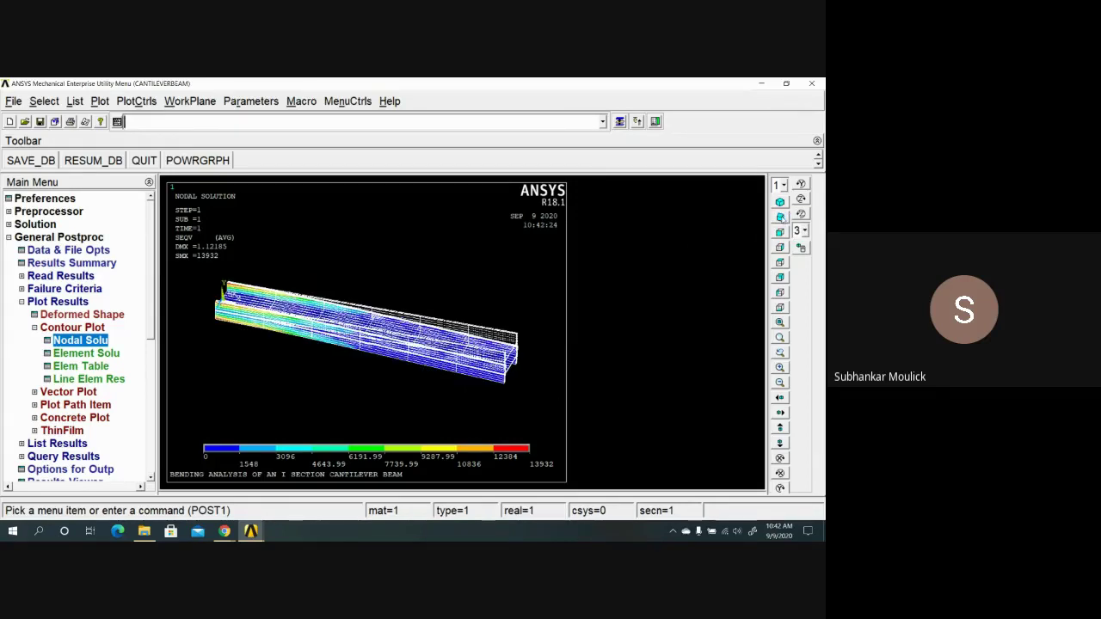
{"action": "left_click", "coordinate": [779, 233]}
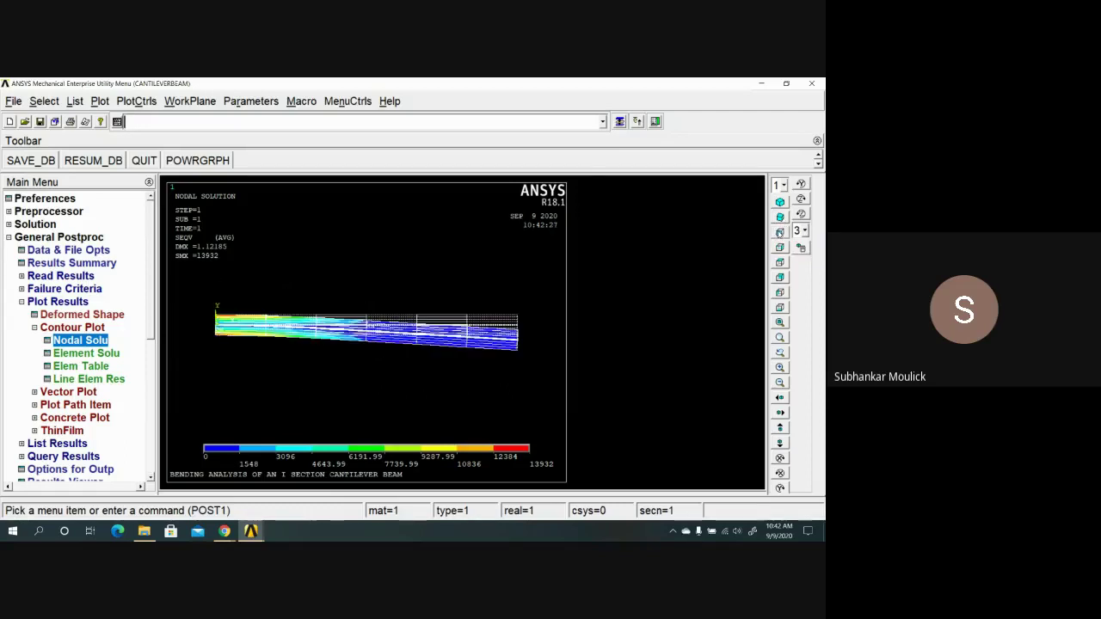
{"action": "left_click", "coordinate": [801, 185]}
{"action": "left_click", "coordinate": [801, 200]}
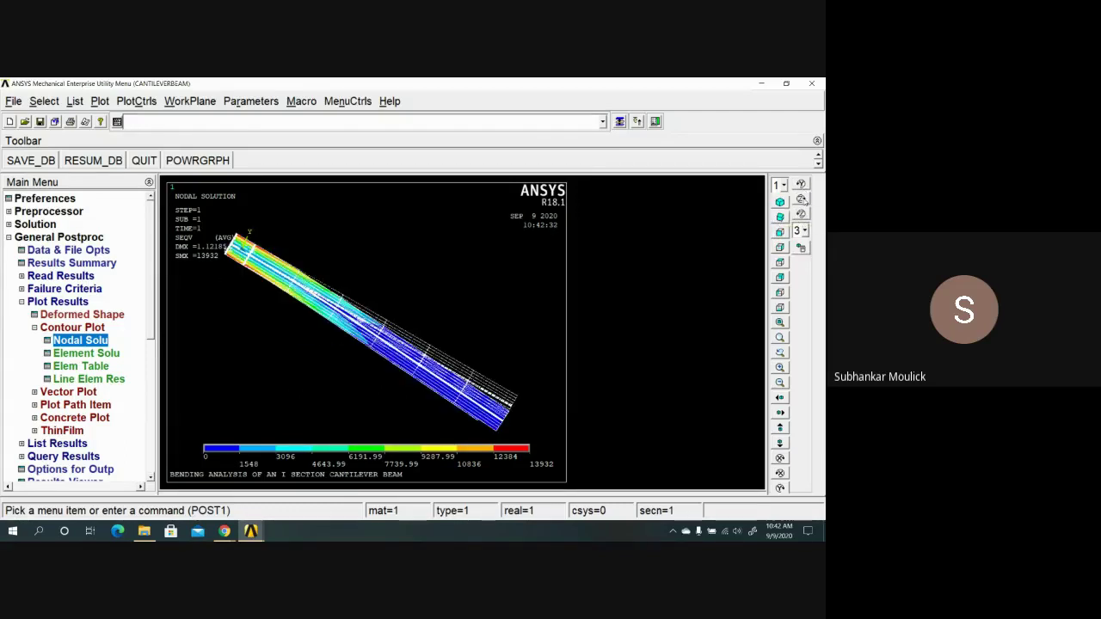
{"action": "left_click", "coordinate": [781, 203]}
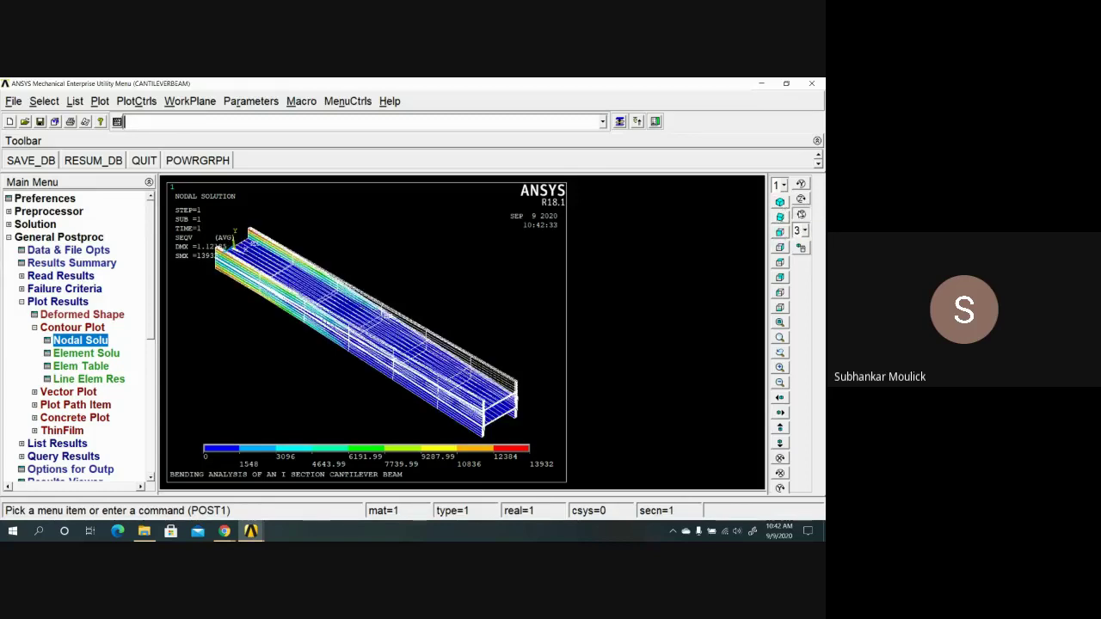
Inspect the von Mises stress distribution by rotating the beam about the Z and X axes, and restore the isometric view.
{"action": "left_click", "coordinate": [801, 214]}
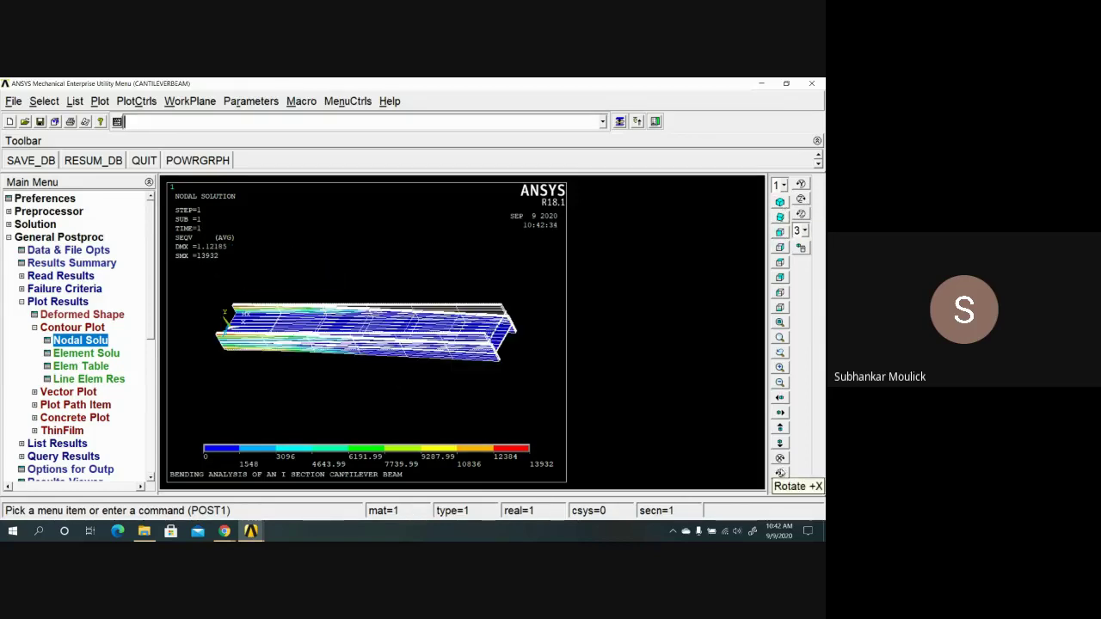
{"action": "left_click", "coordinate": [781, 488]}
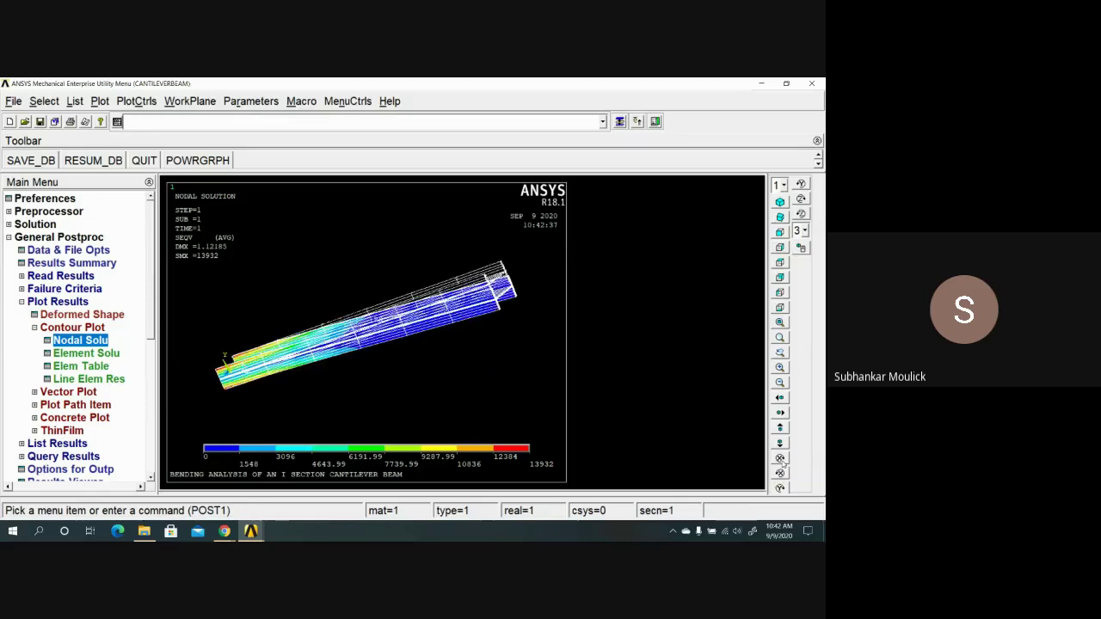
{"action": "left_click", "coordinate": [781, 459]}
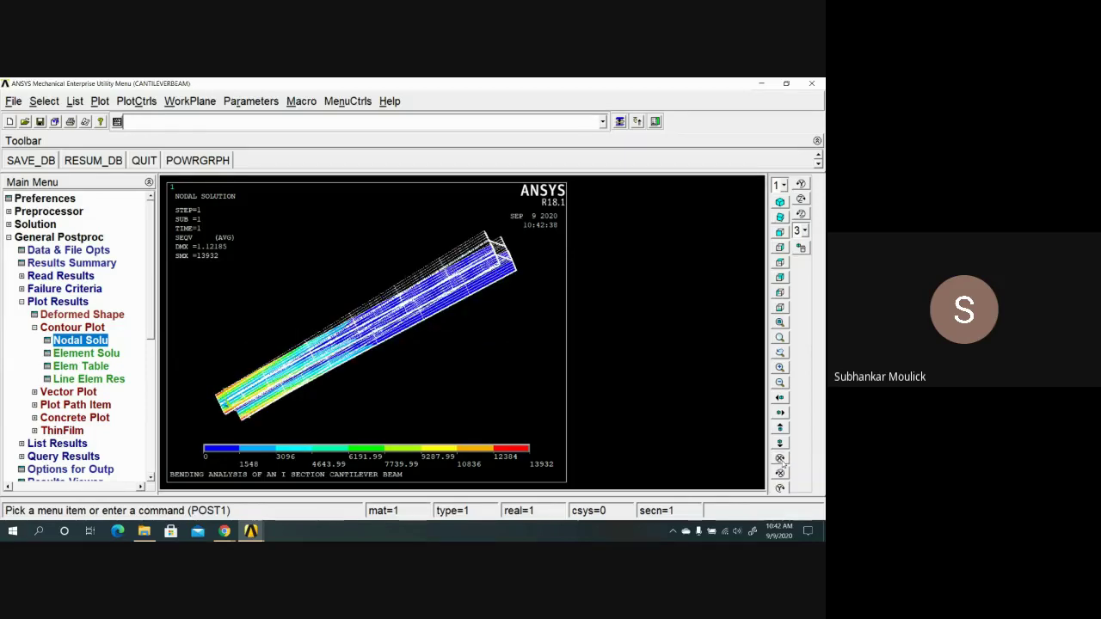
{"action": "left_click", "coordinate": [781, 459]}
{"action": "left_click", "coordinate": [781, 459]}
{"action": "left_click", "coordinate": [781, 459]}
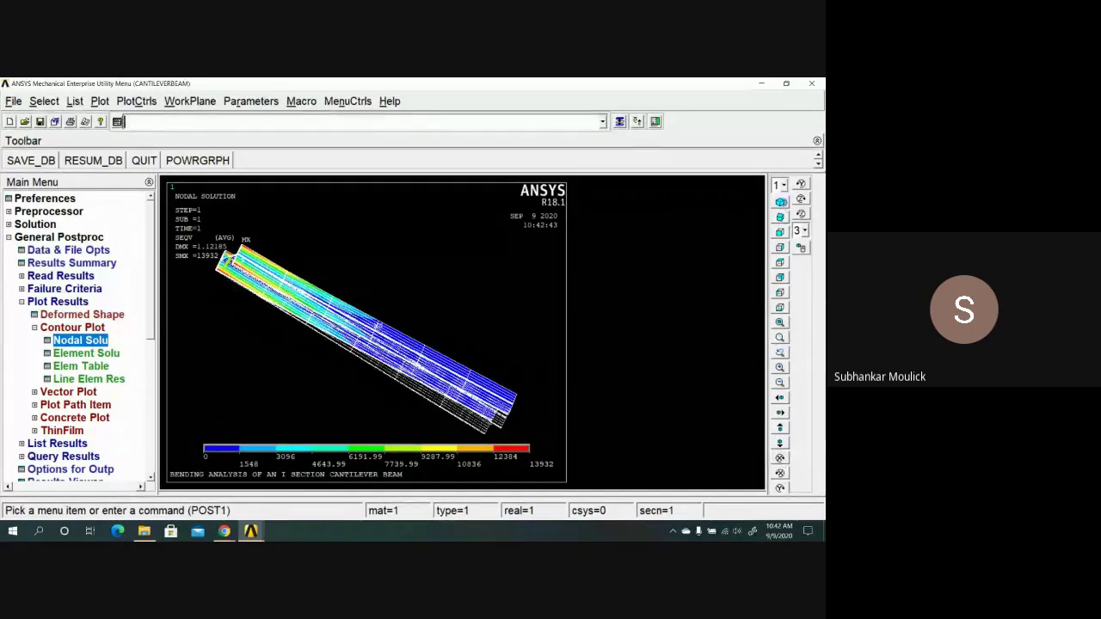
{"action": "left_click", "coordinate": [780, 202]}
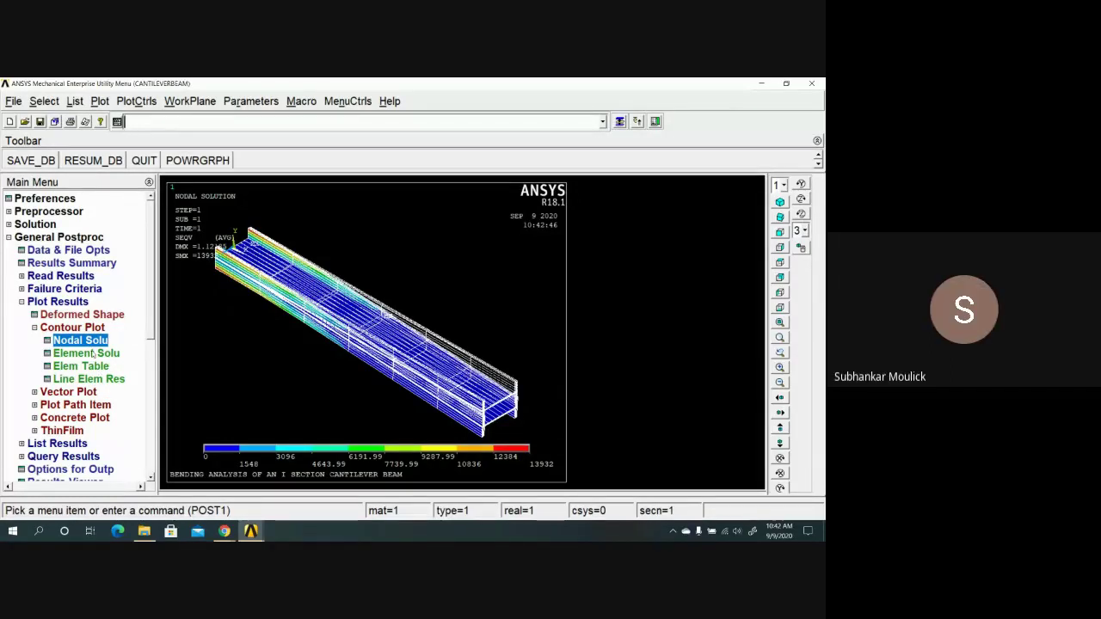
Plot the X-component of stress from the nodal solution, keeping the deformed shape with undeformed model.
{"action": "left_click", "coordinate": [84, 341]}
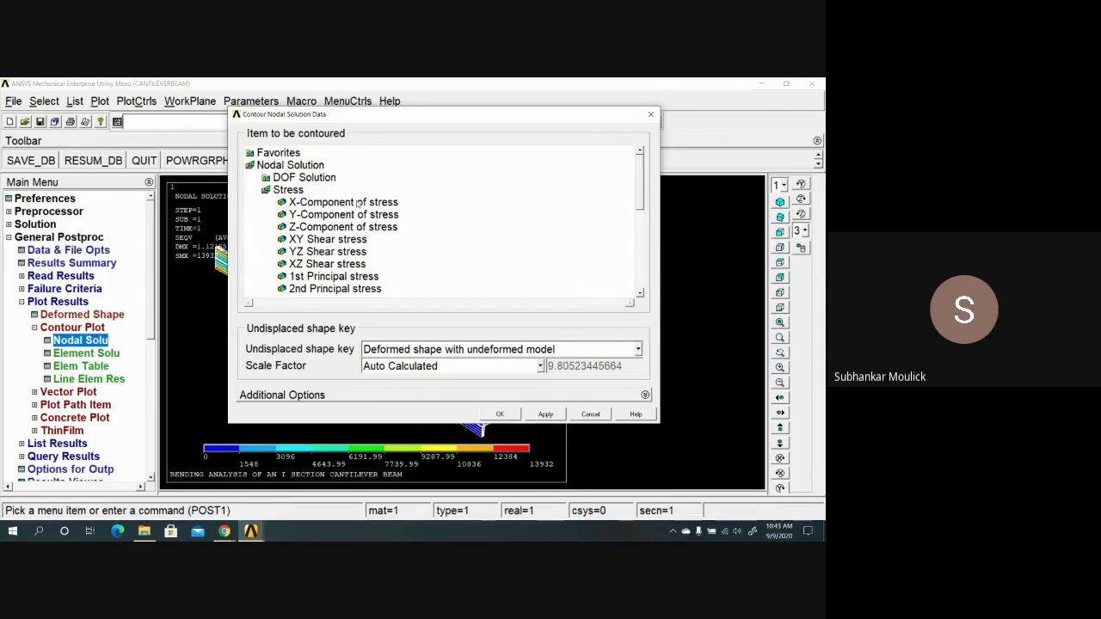
{"action": "left_click", "coordinate": [359, 203]}
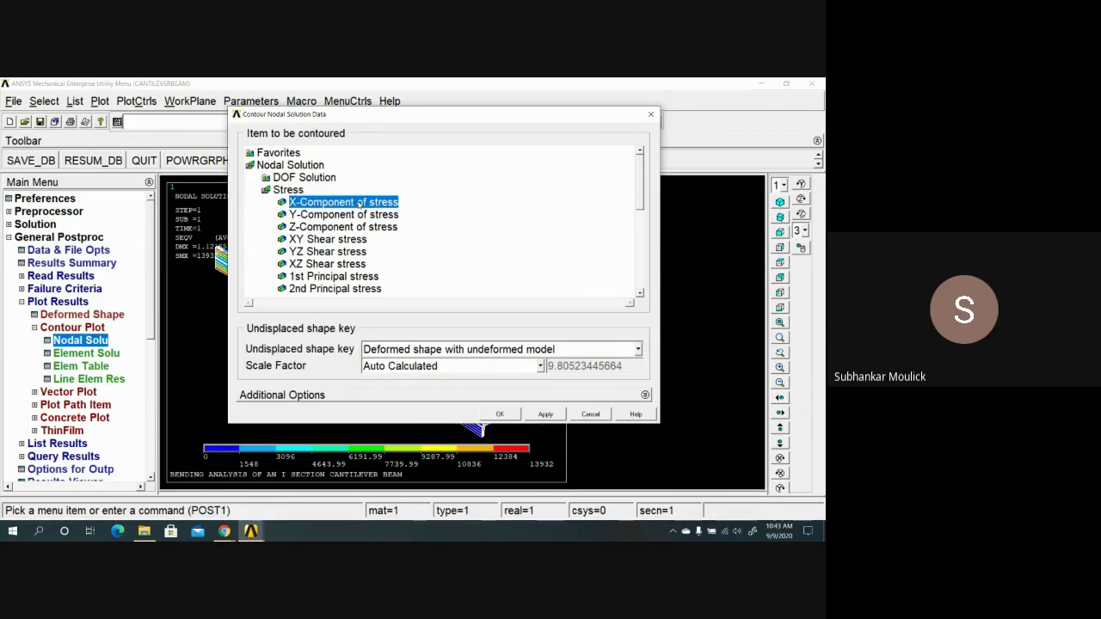
{"action": "left_click", "coordinate": [638, 350]}
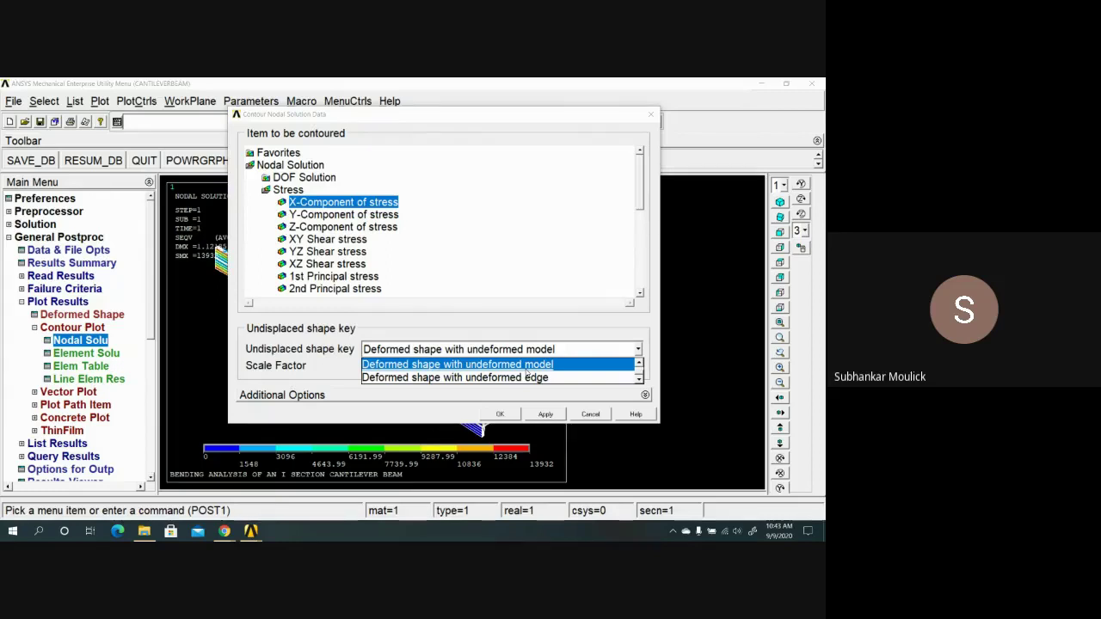
{"action": "left_click", "coordinate": [500, 417]}
{"action": "left_click", "coordinate": [498, 415]}
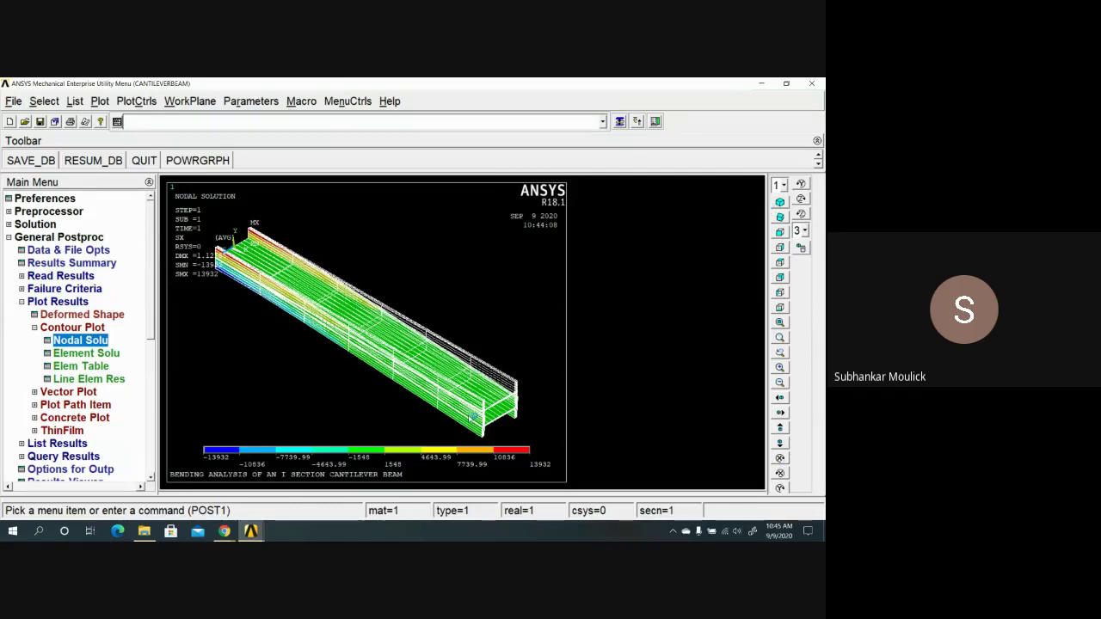
Examine the X-component stress contour along the beam while rotating it stepwise about the Y axis and the negative Z axis.
{"action": "left_click", "coordinate": [801, 184]}
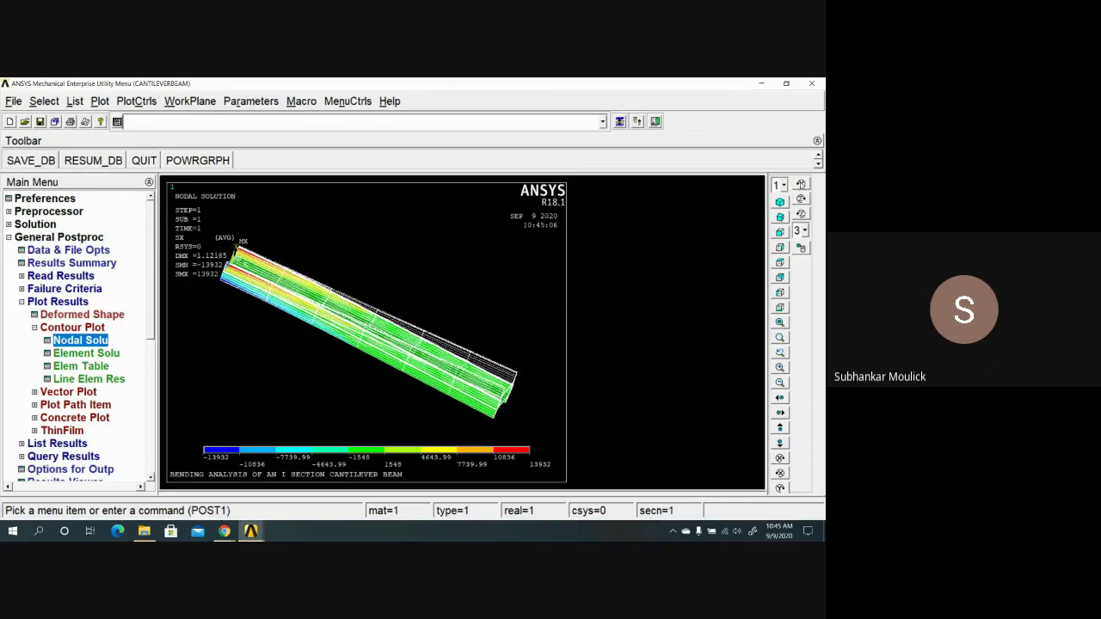
{"action": "left_click", "coordinate": [800, 184]}
{"action": "left_click", "coordinate": [801, 184]}
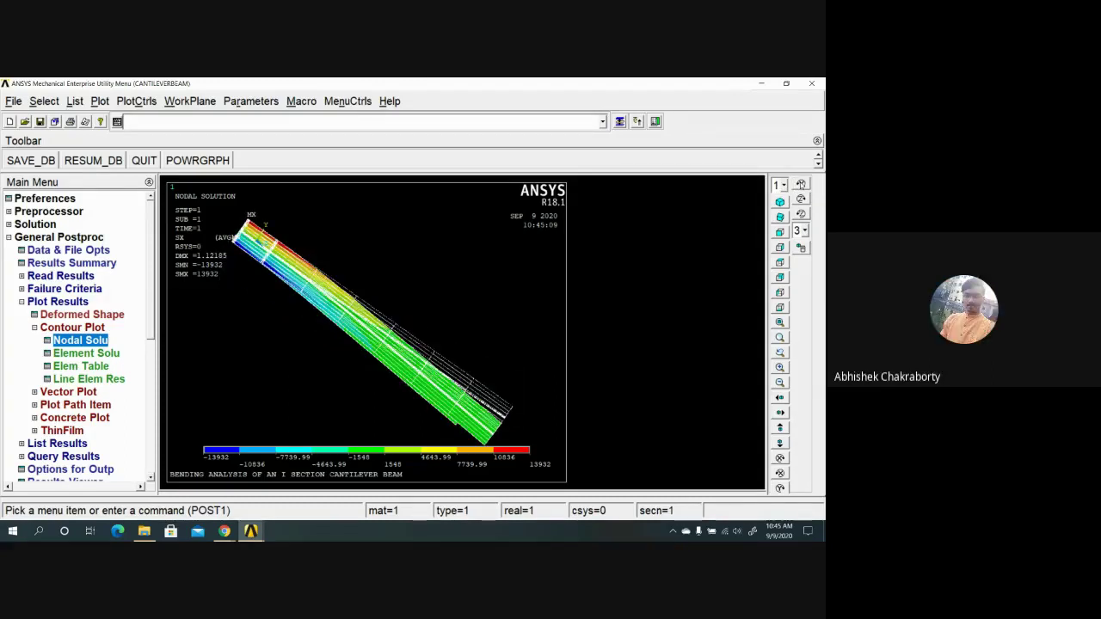
{"action": "left_click", "coordinate": [800, 184]}
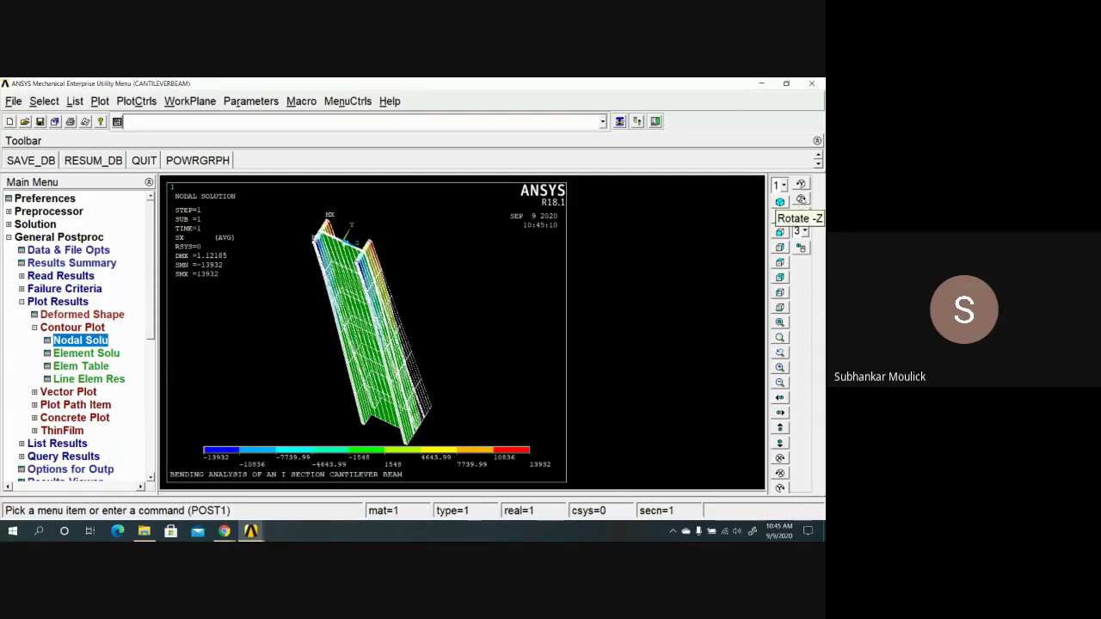
{"action": "left_click", "coordinate": [801, 199]}
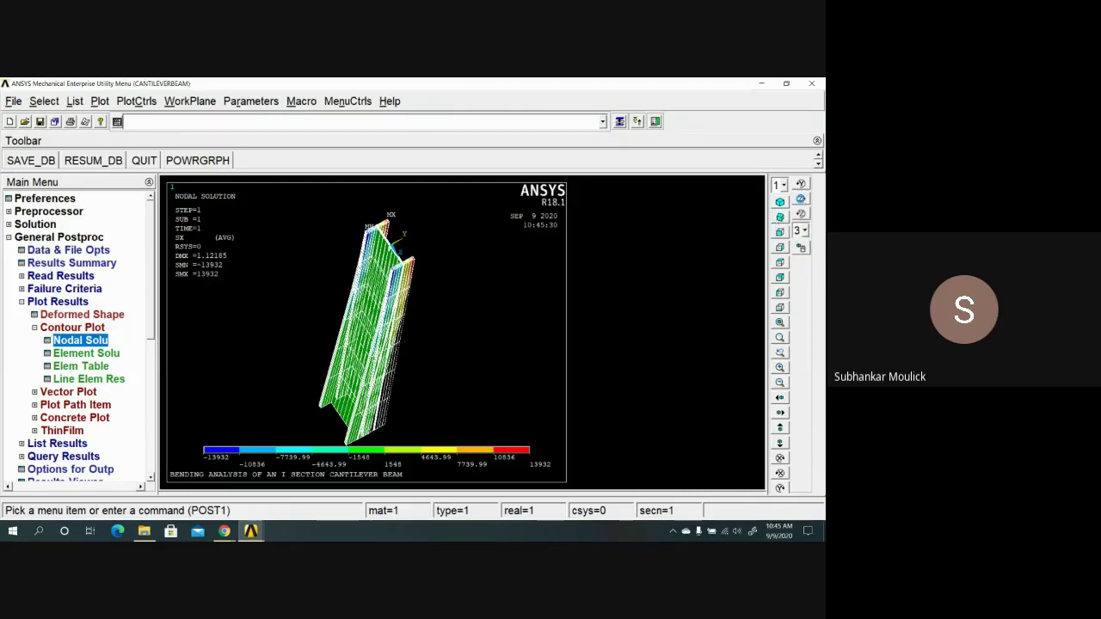
{"action": "left_click", "coordinate": [801, 200]}
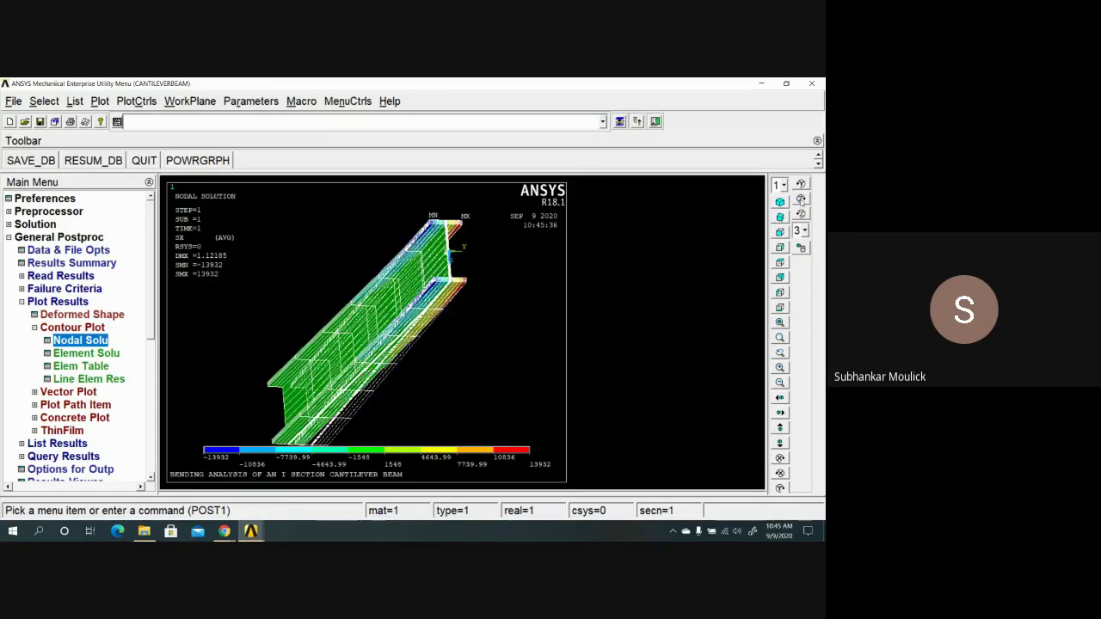
{"action": "left_click", "coordinate": [800, 200]}
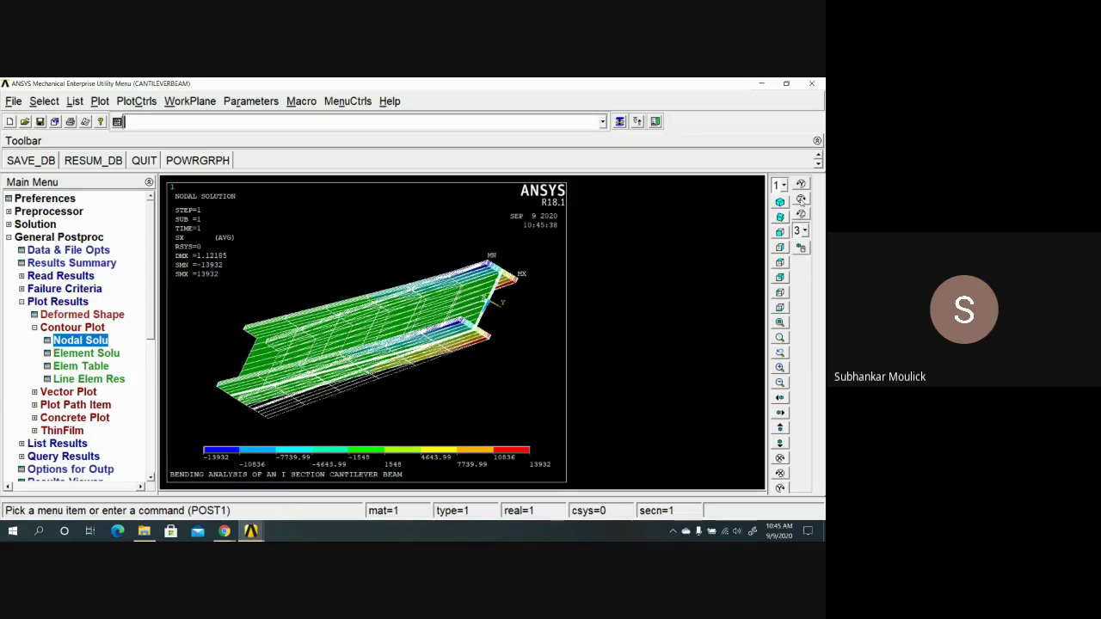
{"action": "left_click", "coordinate": [801, 199]}
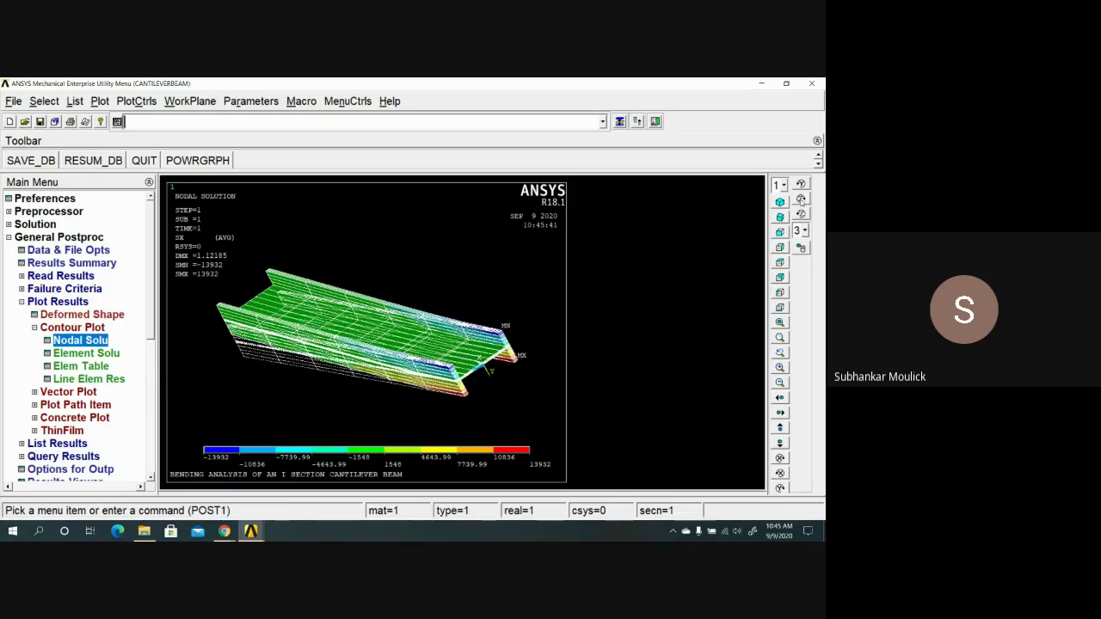
{"action": "left_click", "coordinate": [801, 199]}
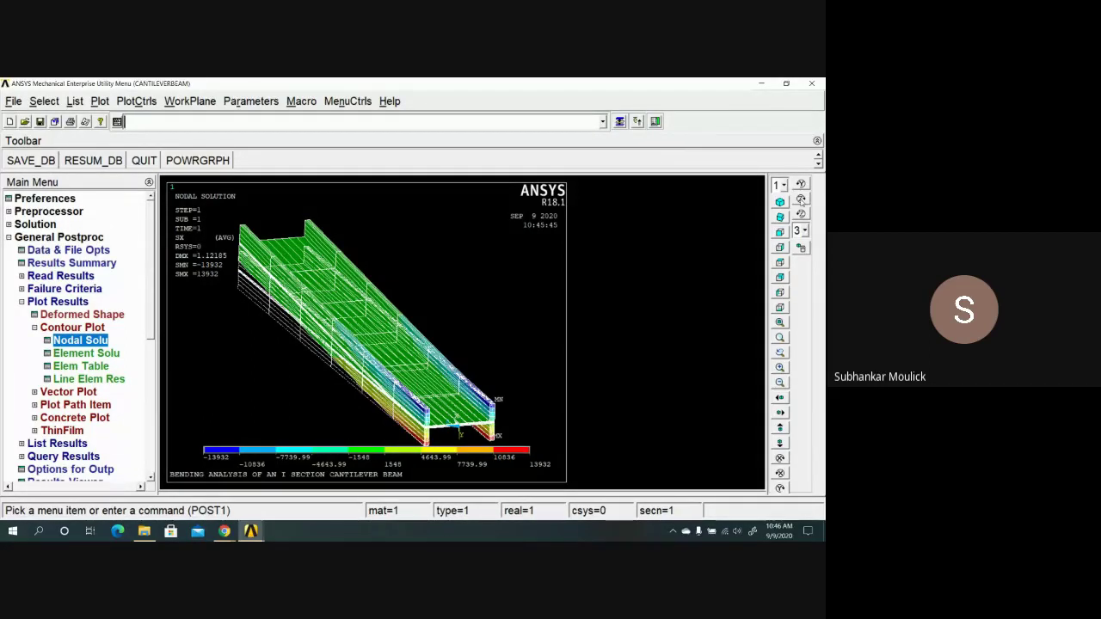
Inspect the X-component stress on the flanges and web by rotating the beam stepwise about the negative X axis.
{"action": "left_click", "coordinate": [780, 458]}
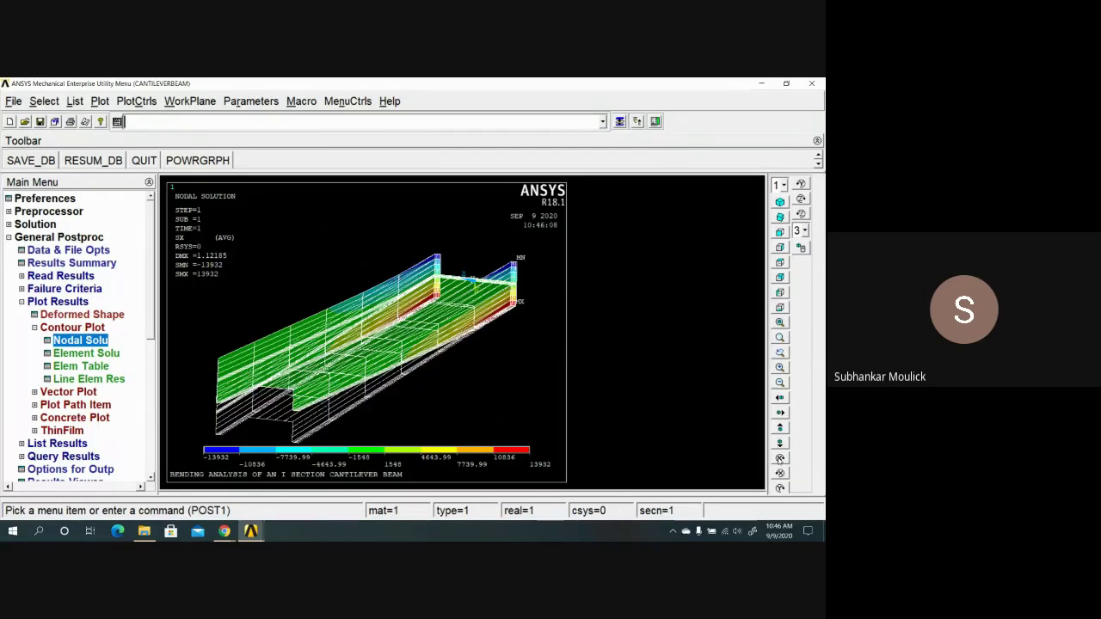
{"action": "left_click", "coordinate": [780, 458]}
{"action": "left_click", "coordinate": [780, 459]}
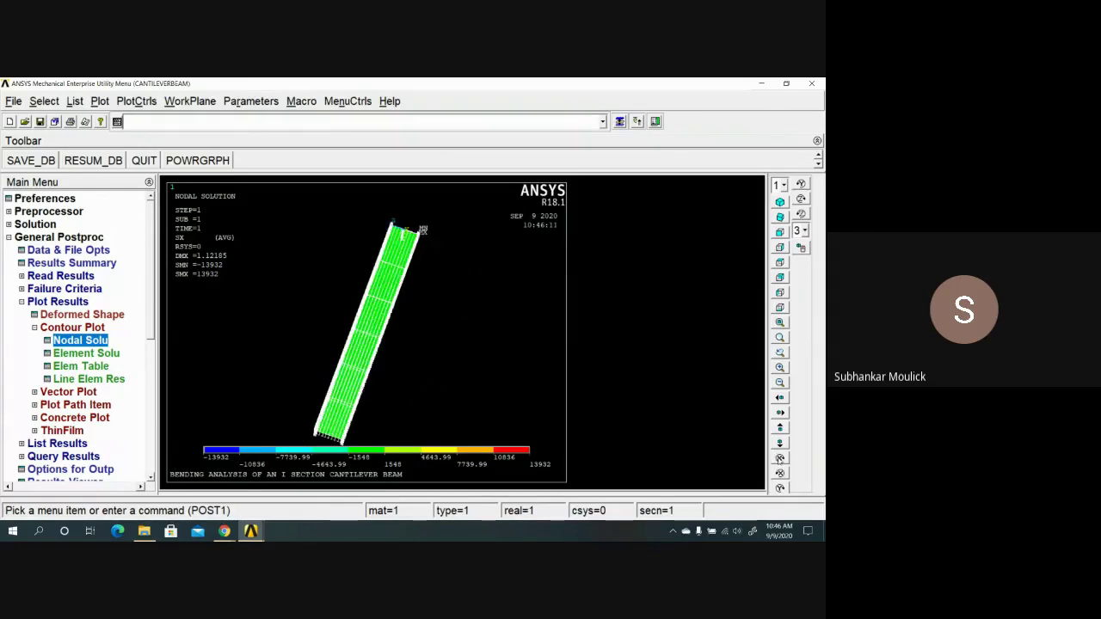
{"action": "left_click", "coordinate": [780, 459]}
{"action": "left_click", "coordinate": [780, 458]}
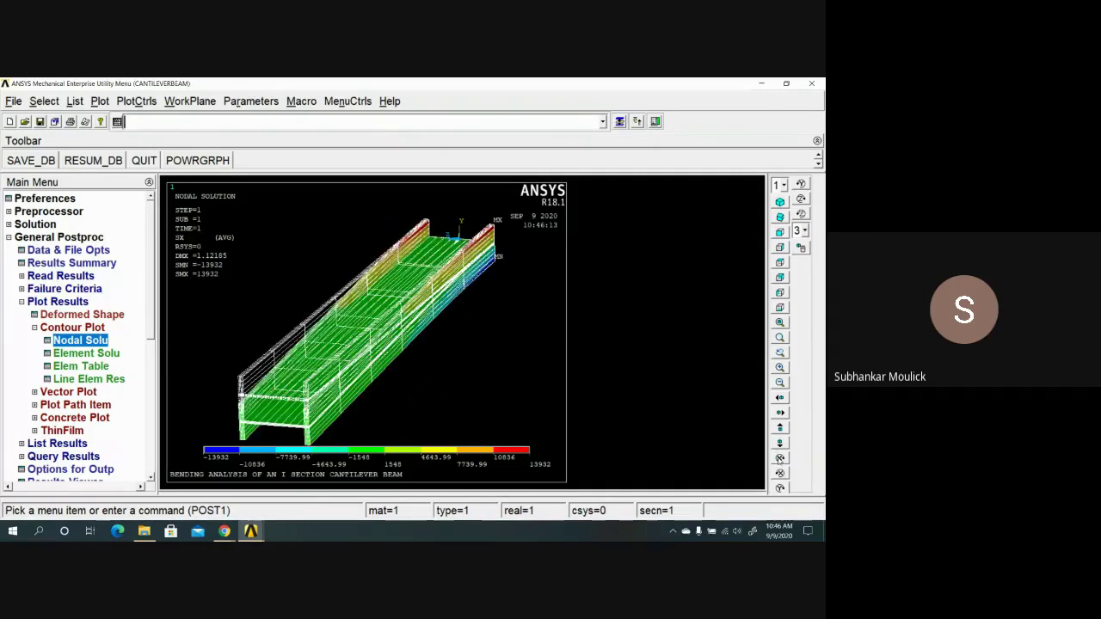
{"action": "left_click", "coordinate": [781, 459]}
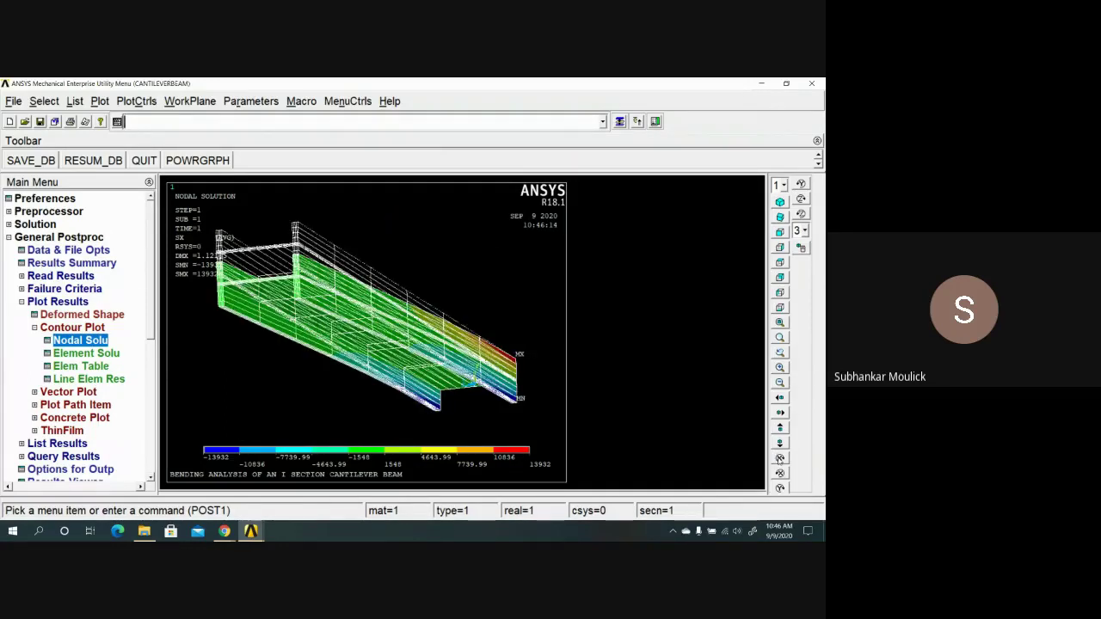
{"action": "left_click", "coordinate": [780, 459]}
{"action": "left_click", "coordinate": [780, 459]}
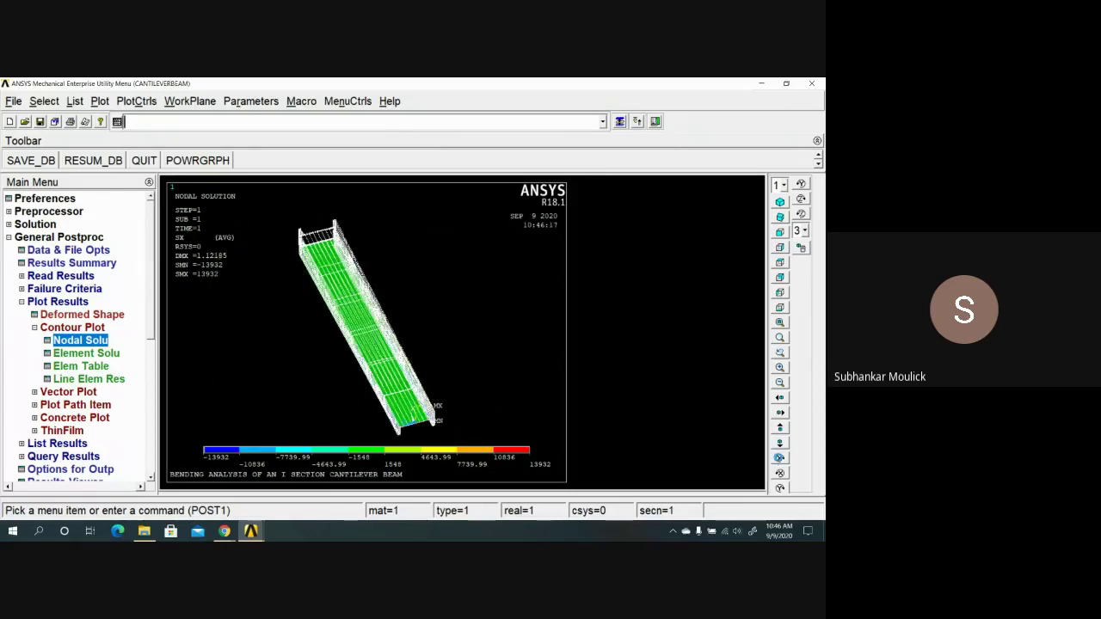
Examine the X-component stress contour on all faces of the beam by rotating it about the negative and positive X axes.
{"action": "left_click", "coordinate": [781, 458]}
{"action": "left_click", "coordinate": [780, 459]}
{"action": "left_click", "coordinate": [780, 458]}
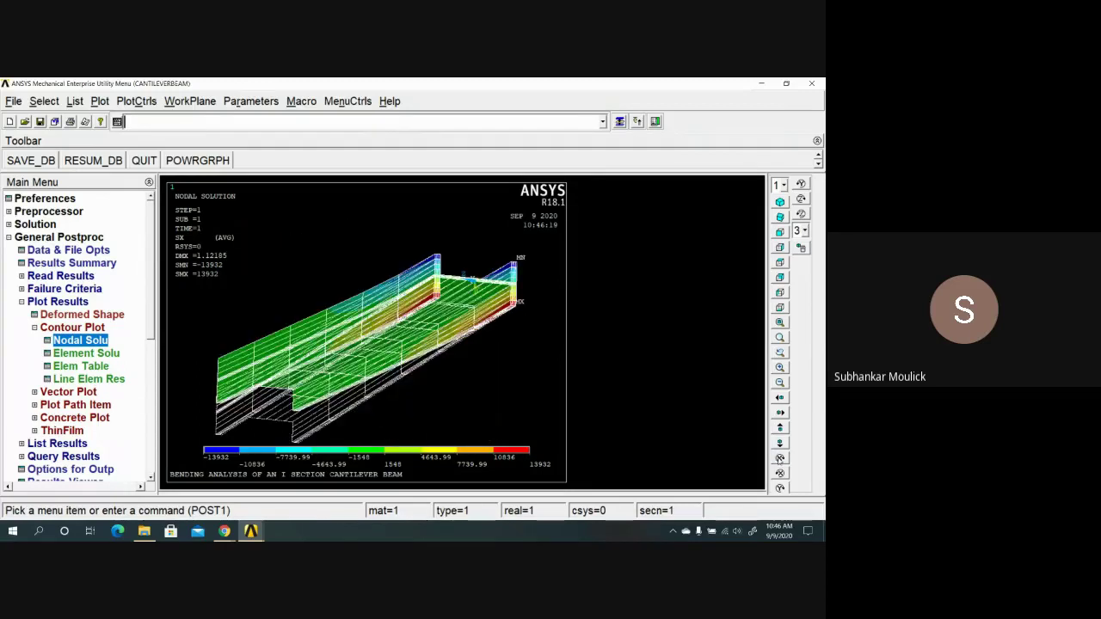
{"action": "left_click", "coordinate": [781, 459]}
{"action": "left_click", "coordinate": [780, 458]}
{"action": "left_click", "coordinate": [780, 459]}
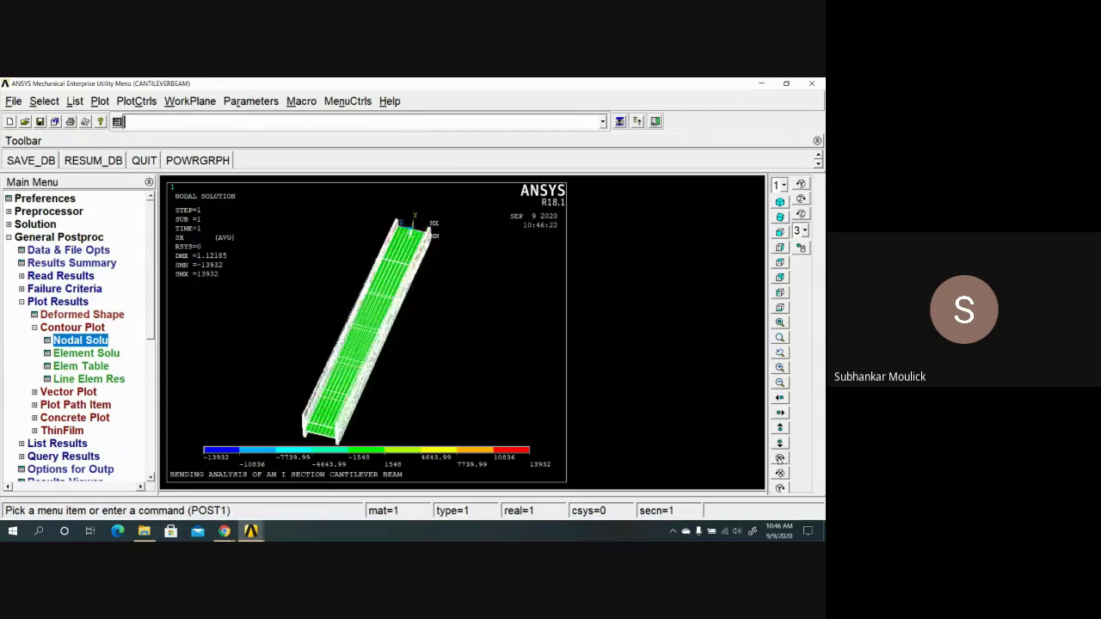
{"action": "left_click", "coordinate": [780, 459]}
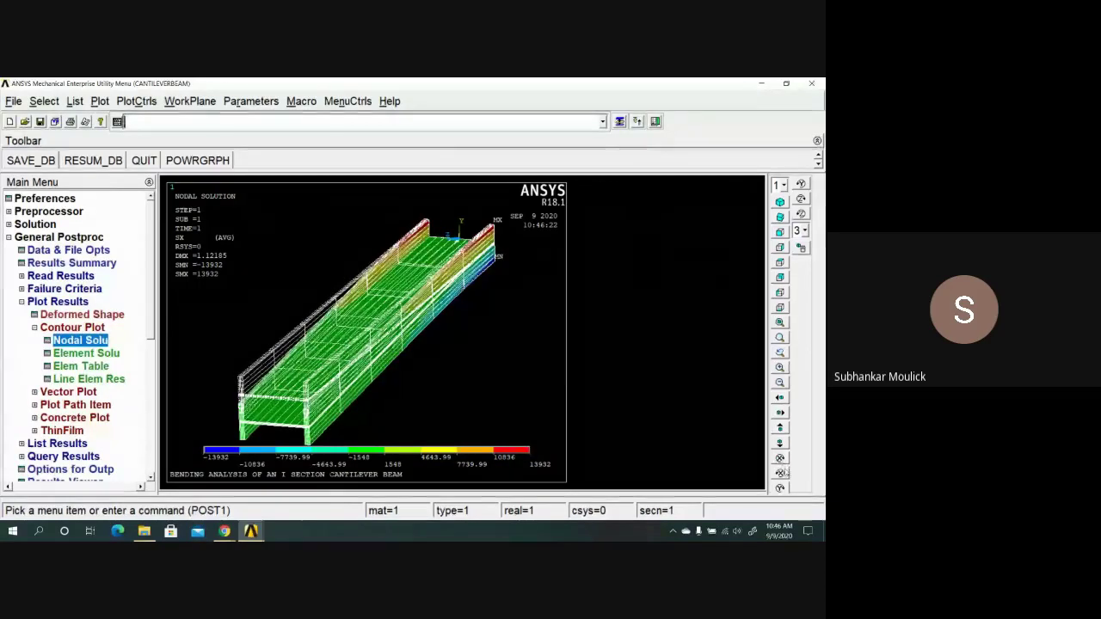
{"action": "left_click", "coordinate": [782, 472]}
{"action": "left_click", "coordinate": [781, 473]}
{"action": "left_click", "coordinate": [782, 472]}
{"action": "left_click", "coordinate": [782, 473]}
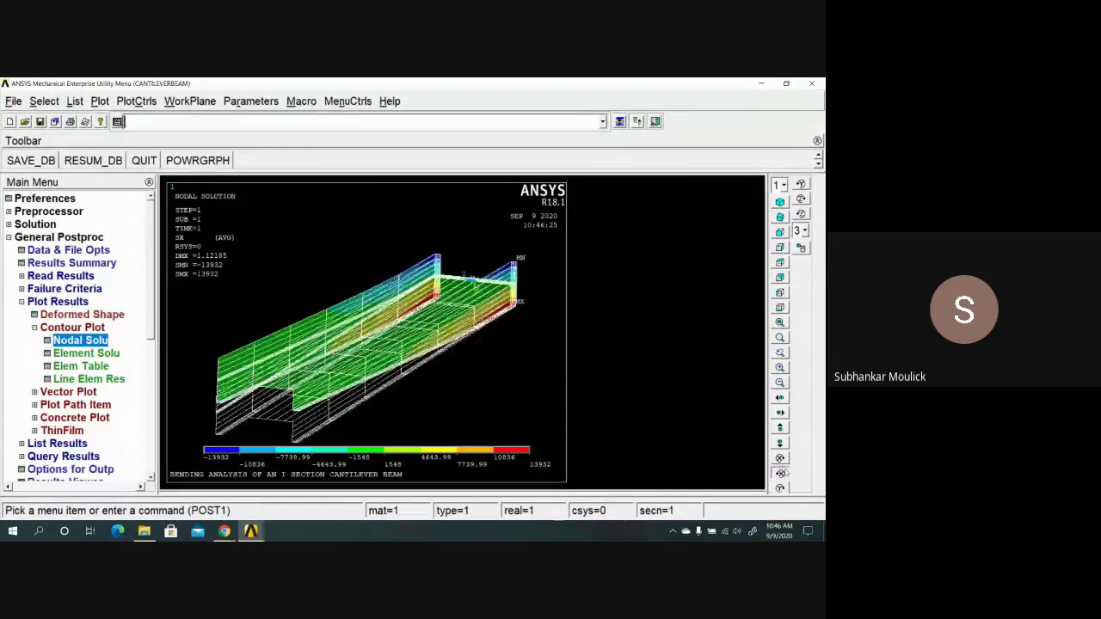
{"action": "left_click", "coordinate": [782, 472]}
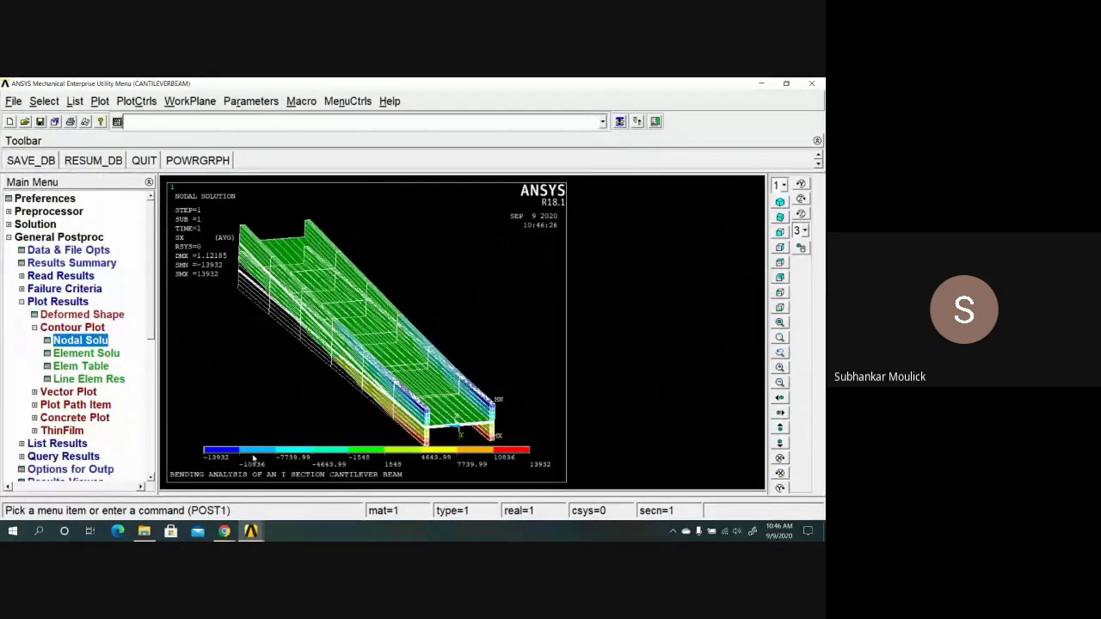
Plot the XZ shear stress from the nodal solution, keeping the deformed shape with undeformed model.
{"action": "left_click", "coordinate": [78, 341]}
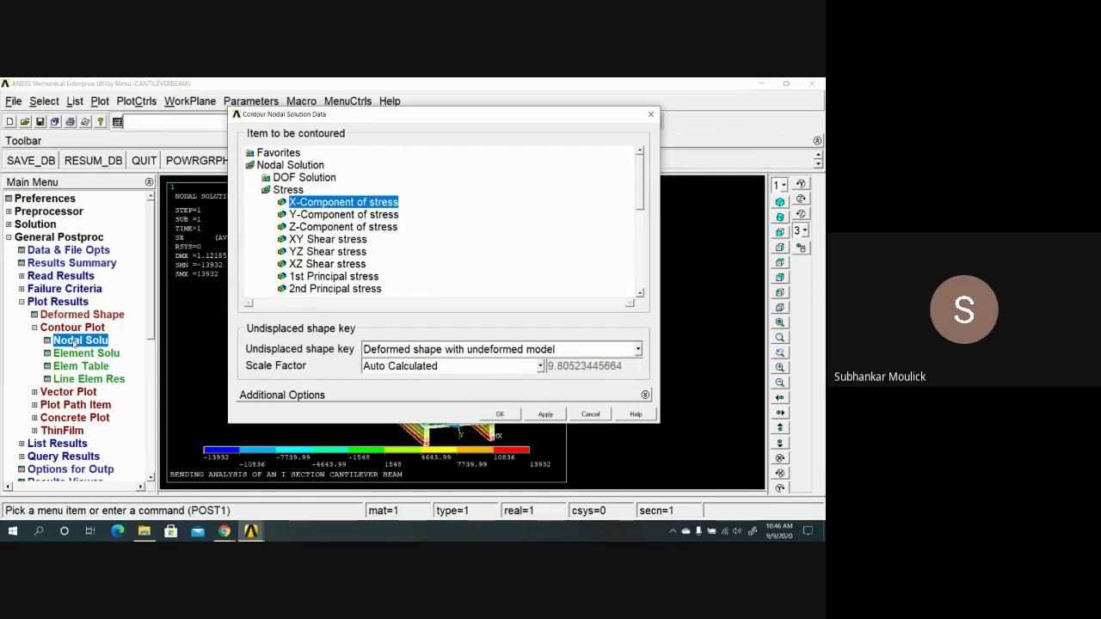
{"action": "left_click", "coordinate": [331, 265]}
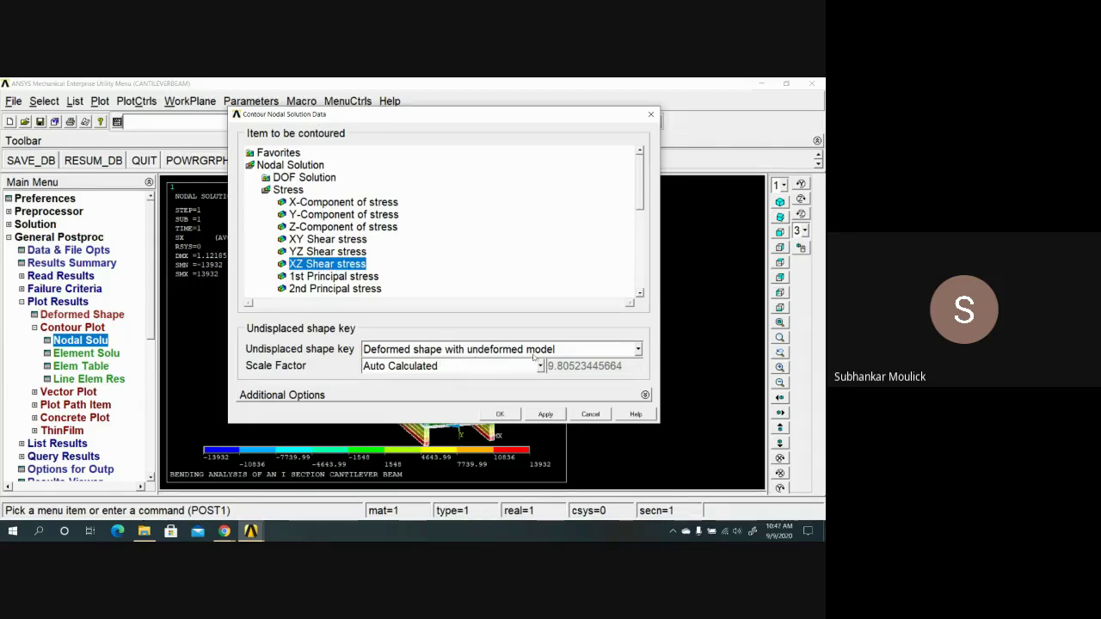
{"action": "left_click", "coordinate": [507, 416]}
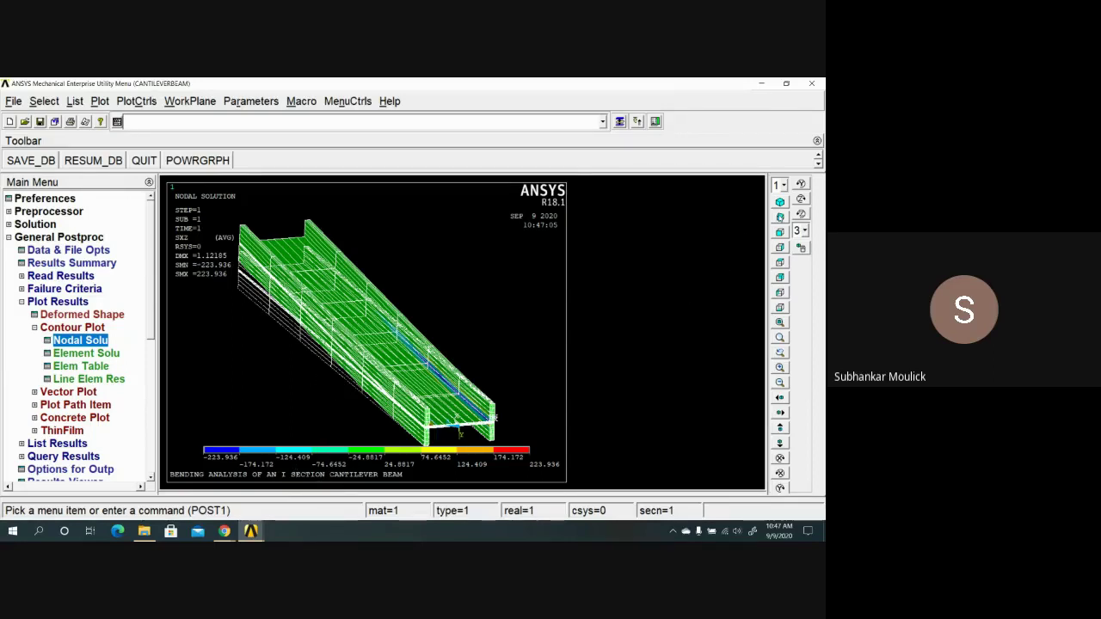
Inspect the XZ shear stress in the oblique and front views and at the beam's end by rotating it about the Y axis.
{"action": "left_click", "coordinate": [780, 217]}
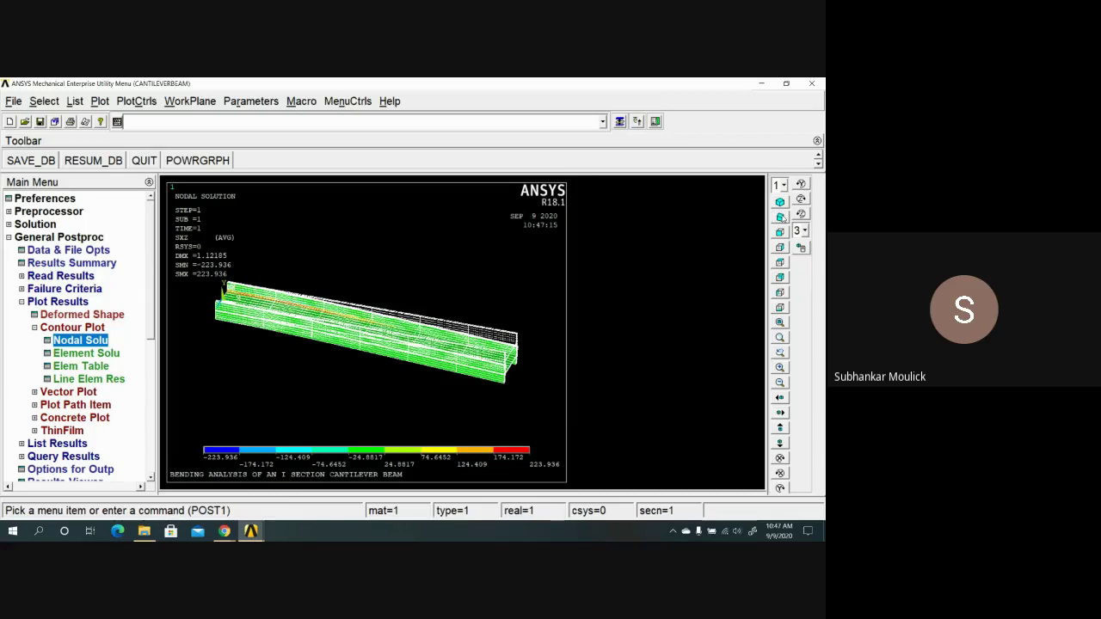
{"action": "left_click", "coordinate": [780, 232]}
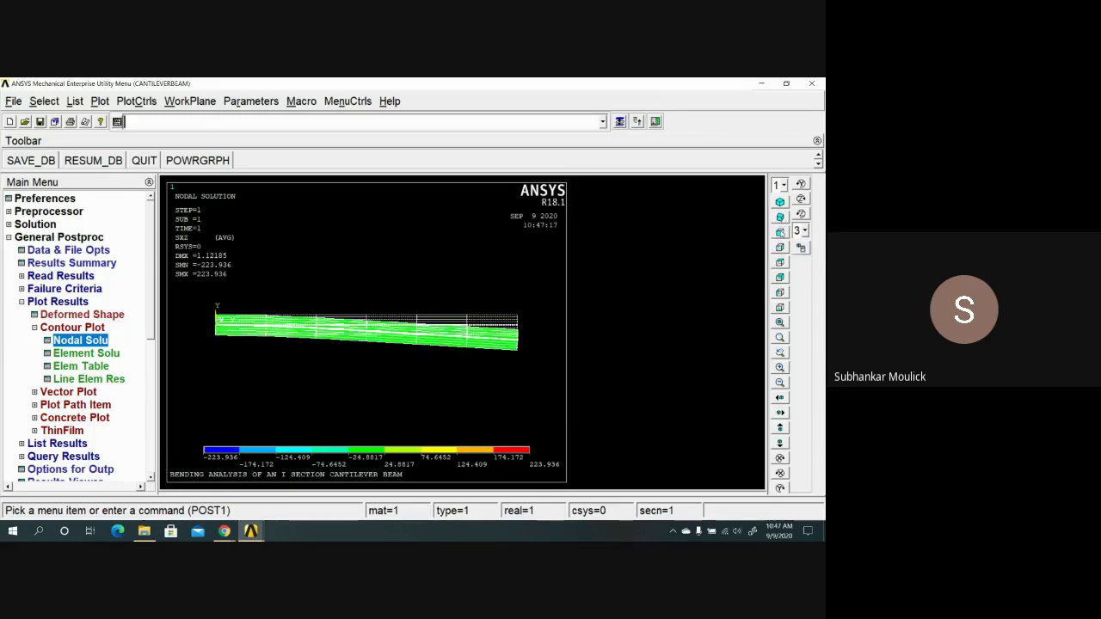
{"action": "left_click", "coordinate": [801, 198]}
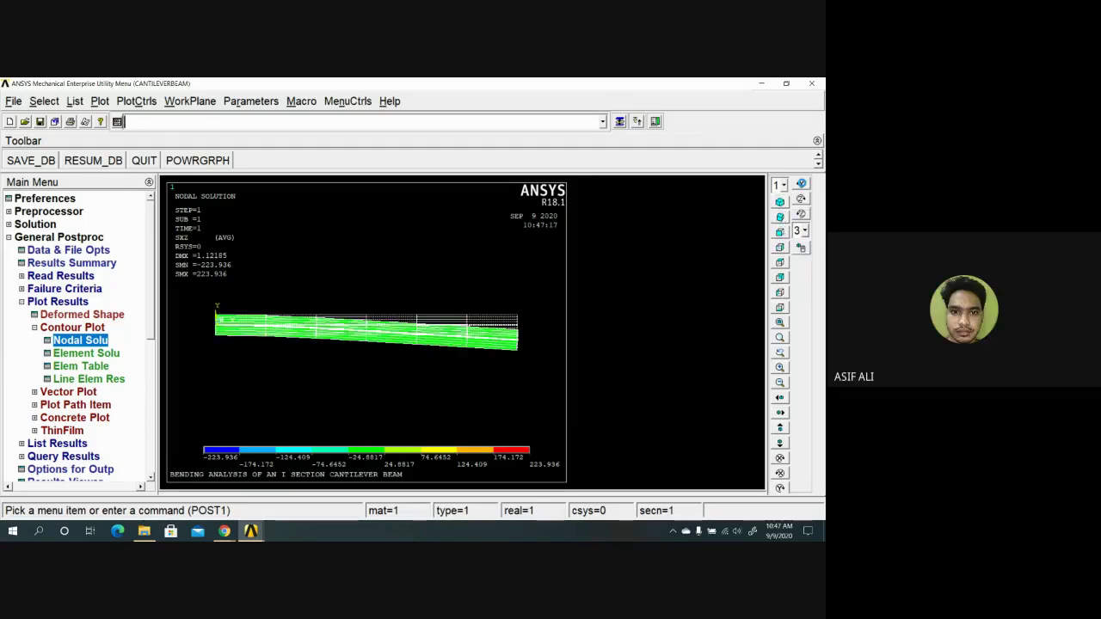
{"action": "left_click", "coordinate": [801, 188]}
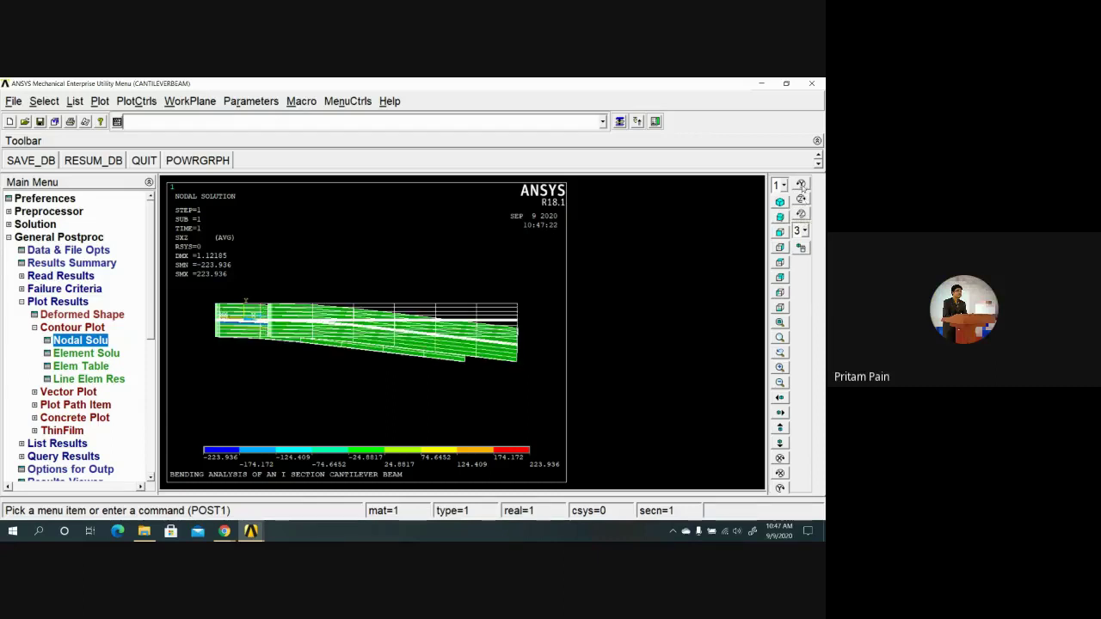
{"action": "left_click", "coordinate": [801, 185]}
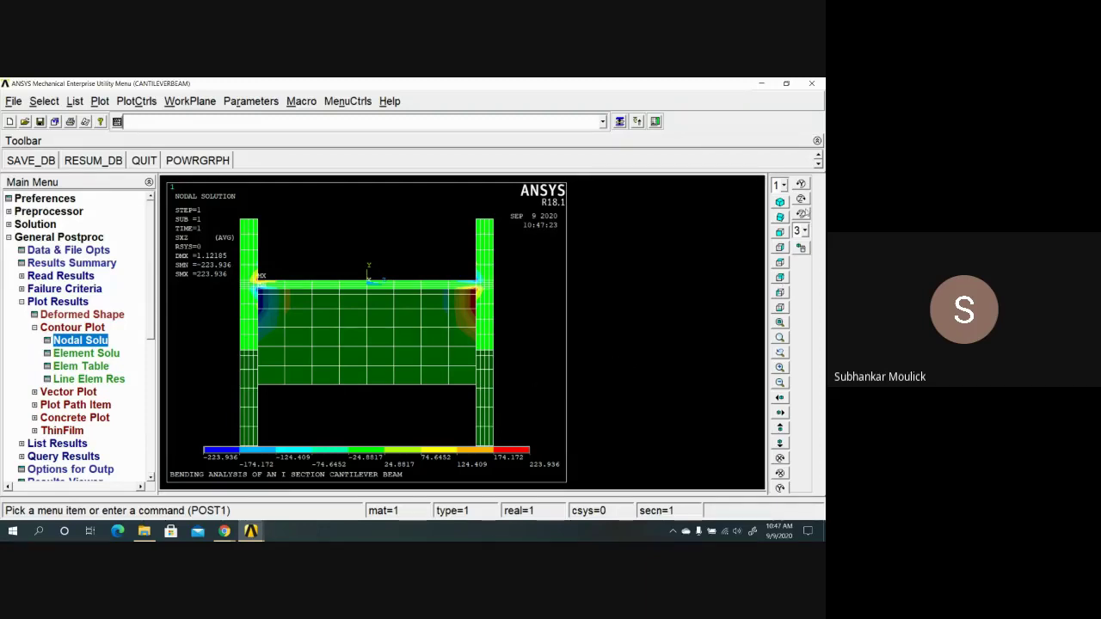
Examine the XZ shear stress across the section and along the beam by rotating it about the Z, Y and X axes.
{"action": "left_click", "coordinate": [800, 214]}
{"action": "left_click", "coordinate": [801, 200]}
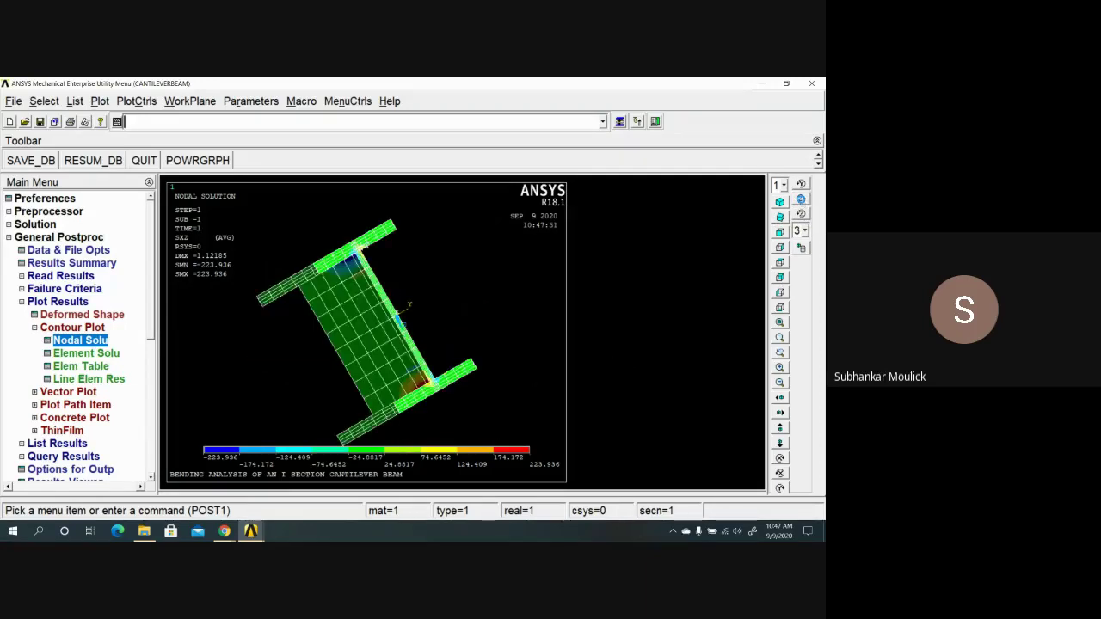
{"action": "left_click", "coordinate": [801, 199]}
{"action": "left_click", "coordinate": [801, 200]}
{"action": "left_click", "coordinate": [800, 199]}
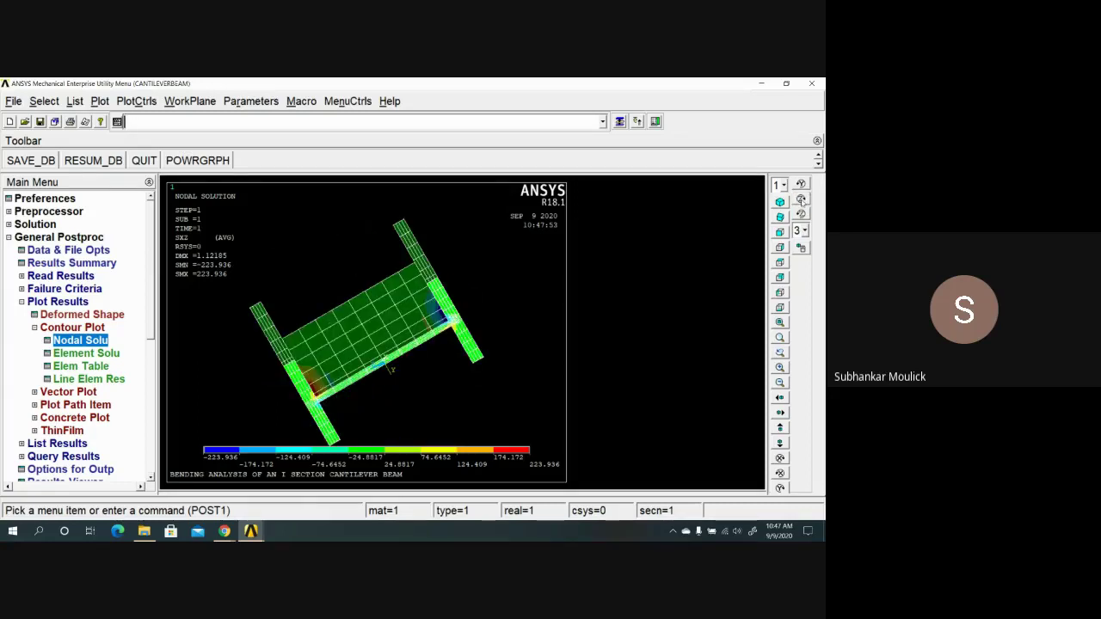
{"action": "left_click", "coordinate": [803, 184]}
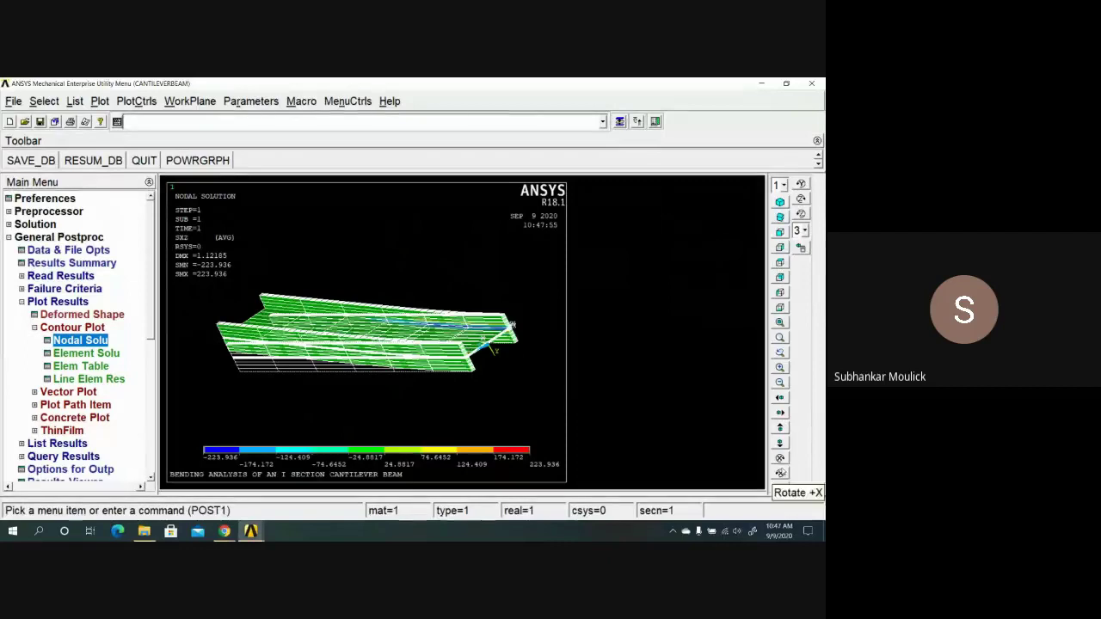
{"action": "left_click", "coordinate": [780, 459]}
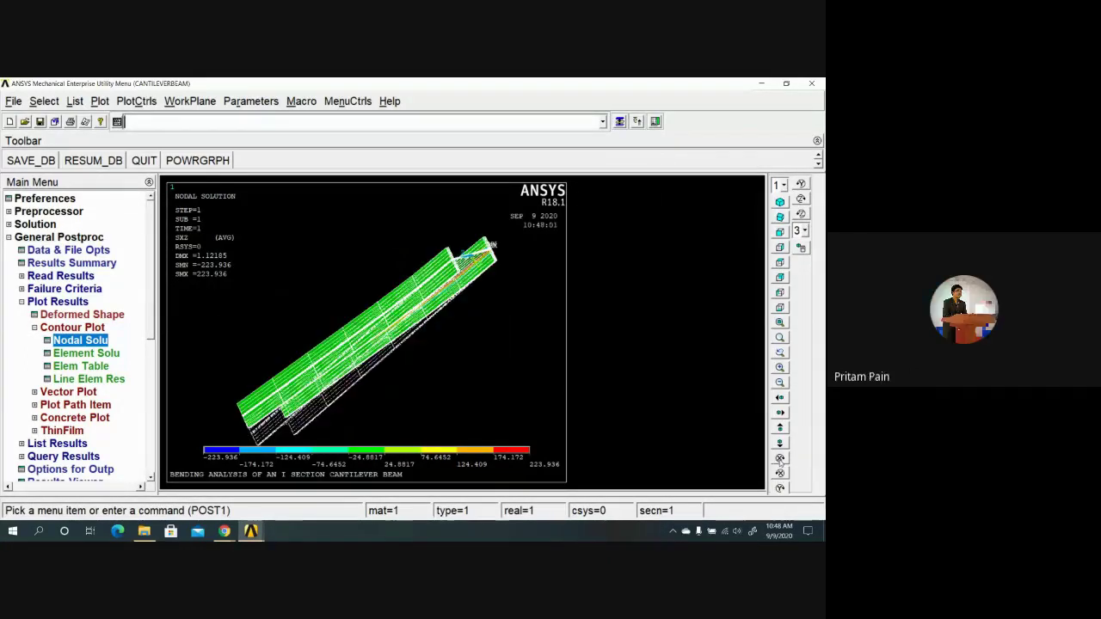
{"action": "left_click", "coordinate": [781, 473]}
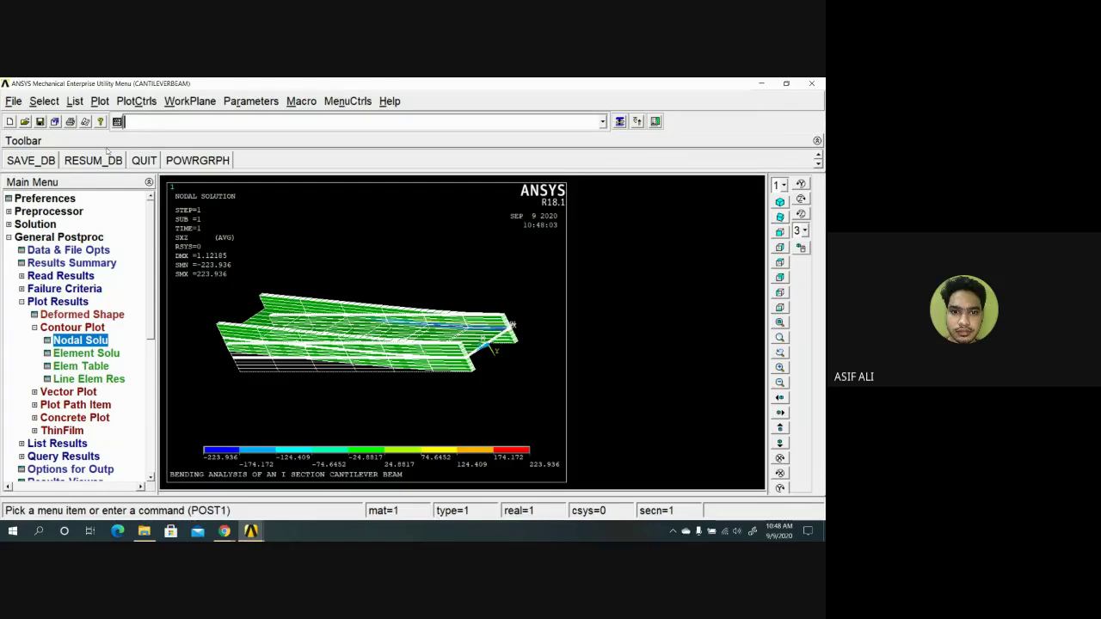
Animate the beam's deformed shape in 20 frames with the Def + undeformed option, and stop and close the animation.
{"action": "left_click", "coordinate": [136, 101]}
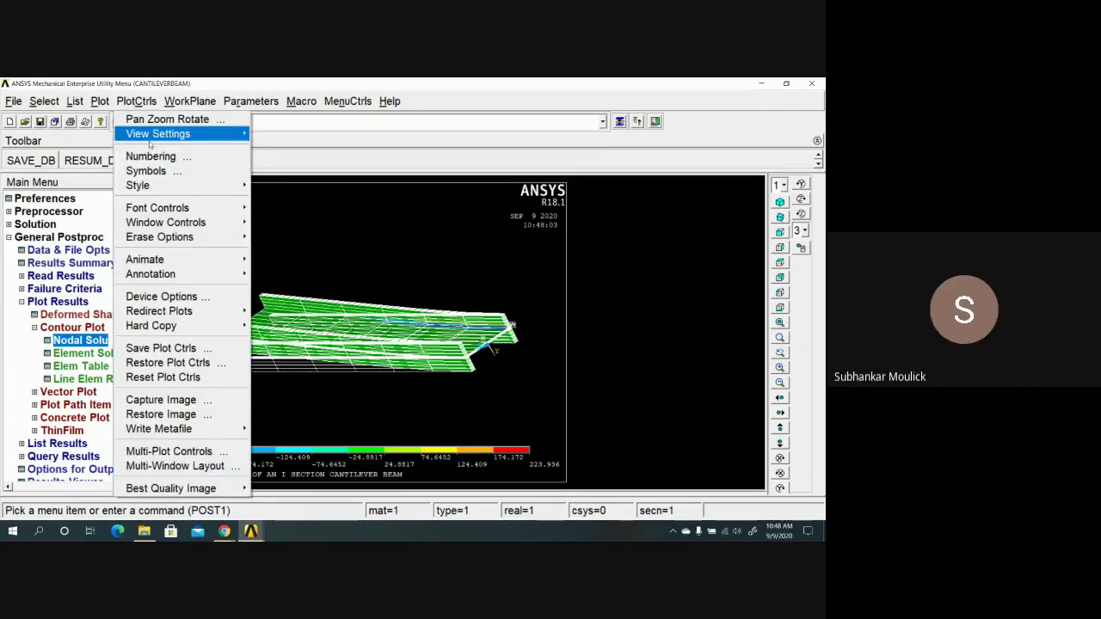
{"action": "mouse_move", "coordinate": [146, 259]}
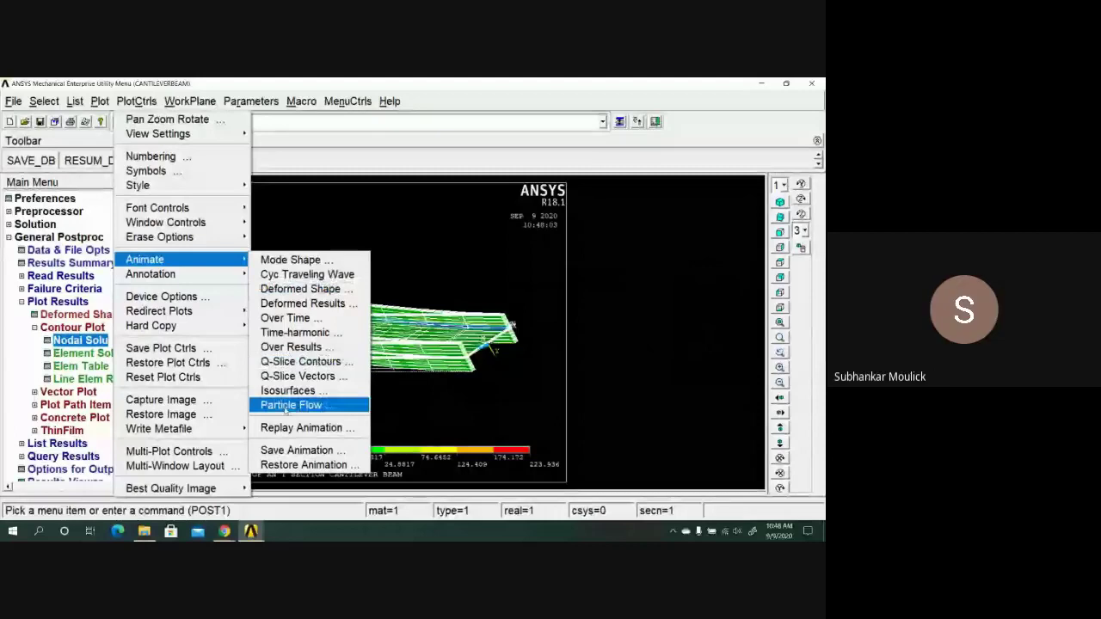
{"action": "left_click", "coordinate": [301, 290]}
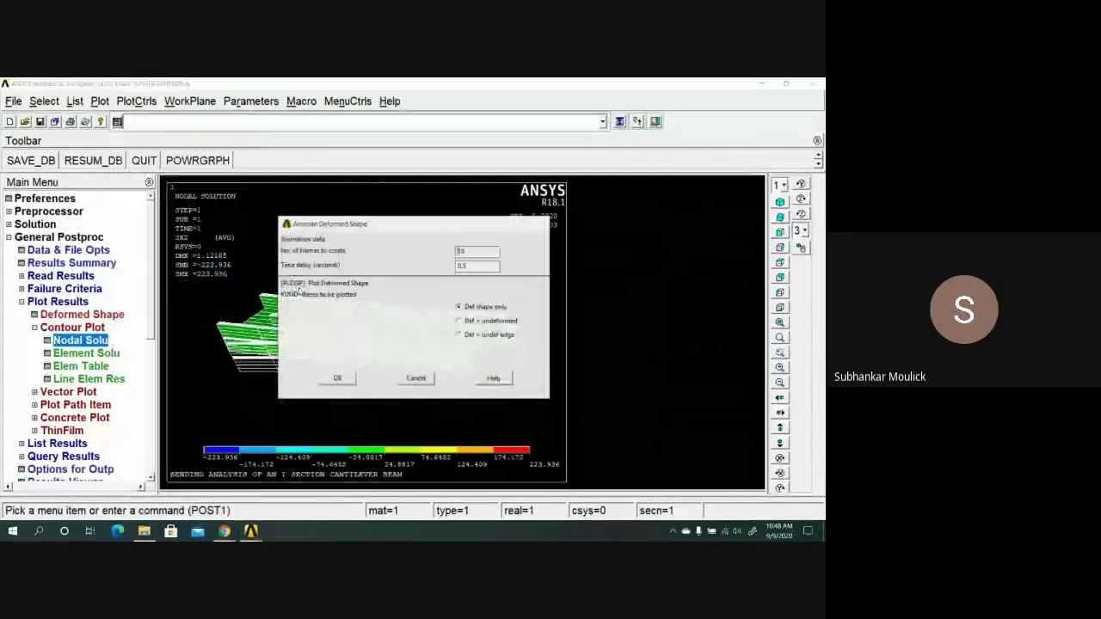
{"action": "double_click", "coordinate": [481, 251]}
{"action": "key", "text": "BackSpace"}
{"action": "type", "text": "20"}
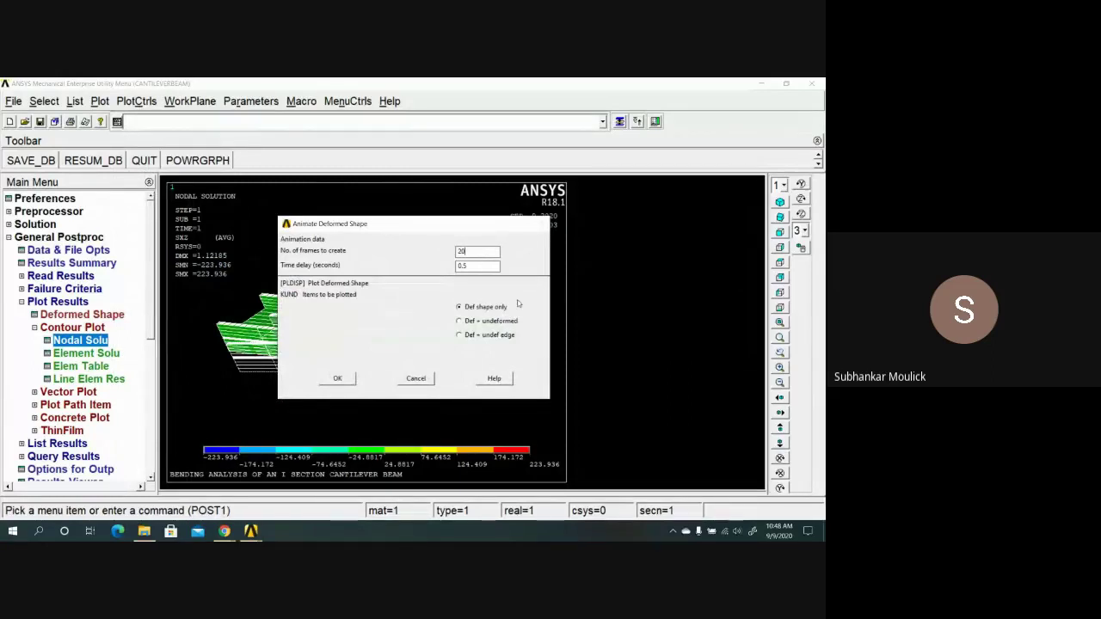
{"action": "left_click", "coordinate": [460, 321]}
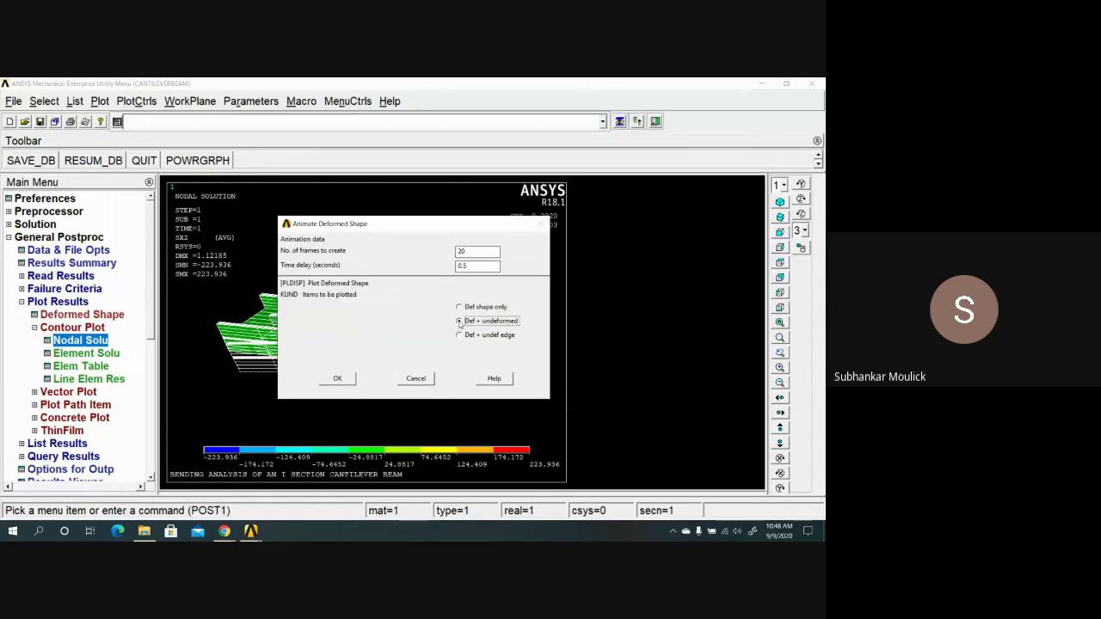
{"action": "left_click", "coordinate": [338, 380]}
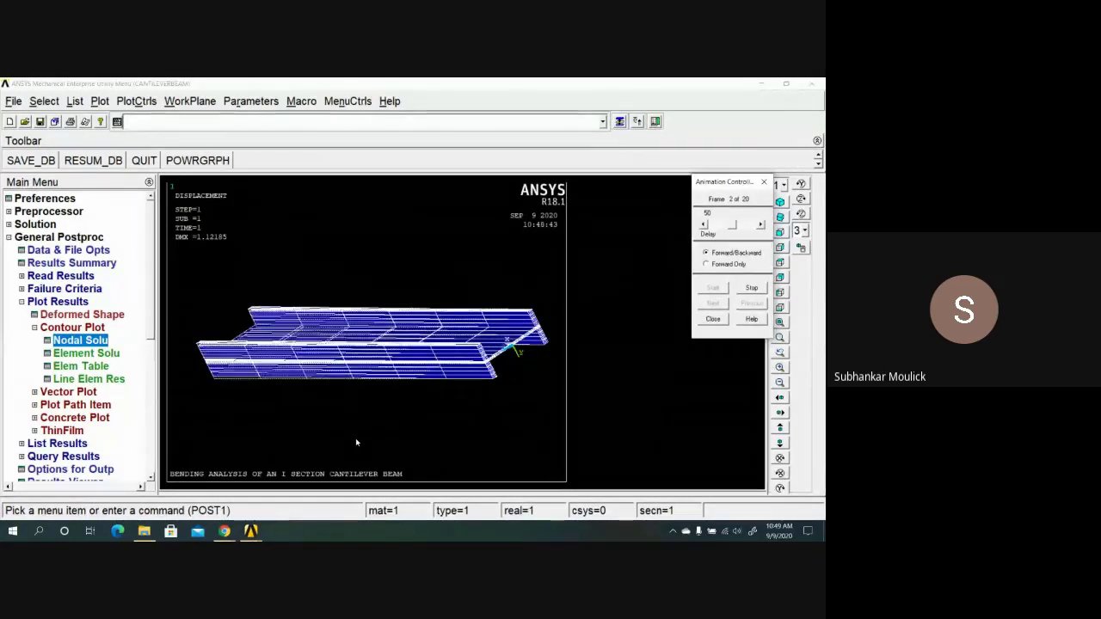
{"action": "left_click", "coordinate": [751, 288]}
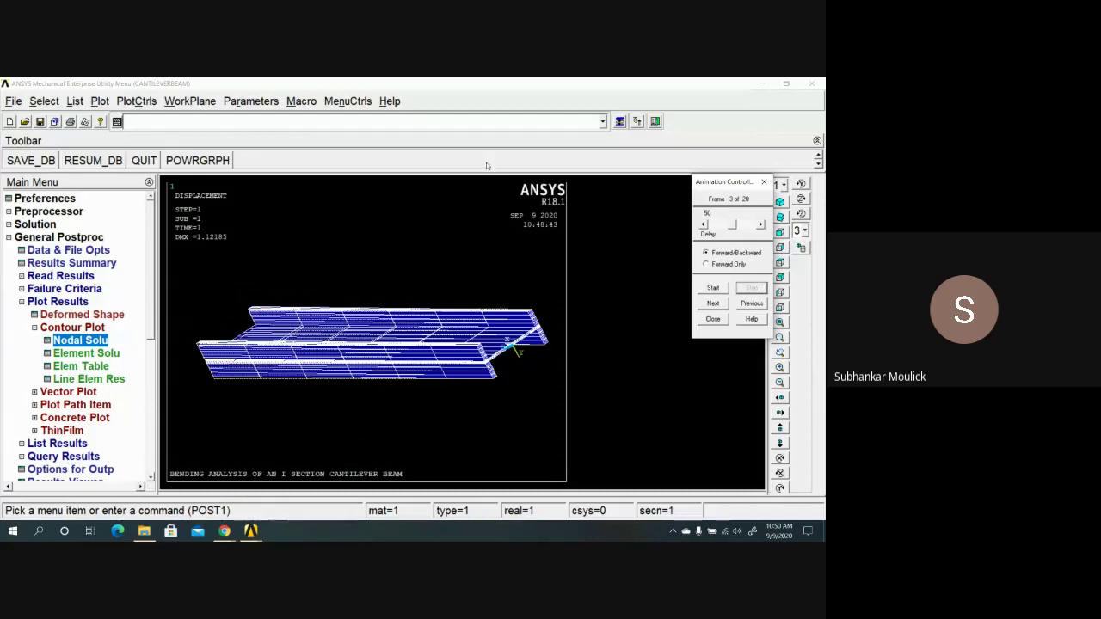
{"action": "left_click", "coordinate": [713, 319]}
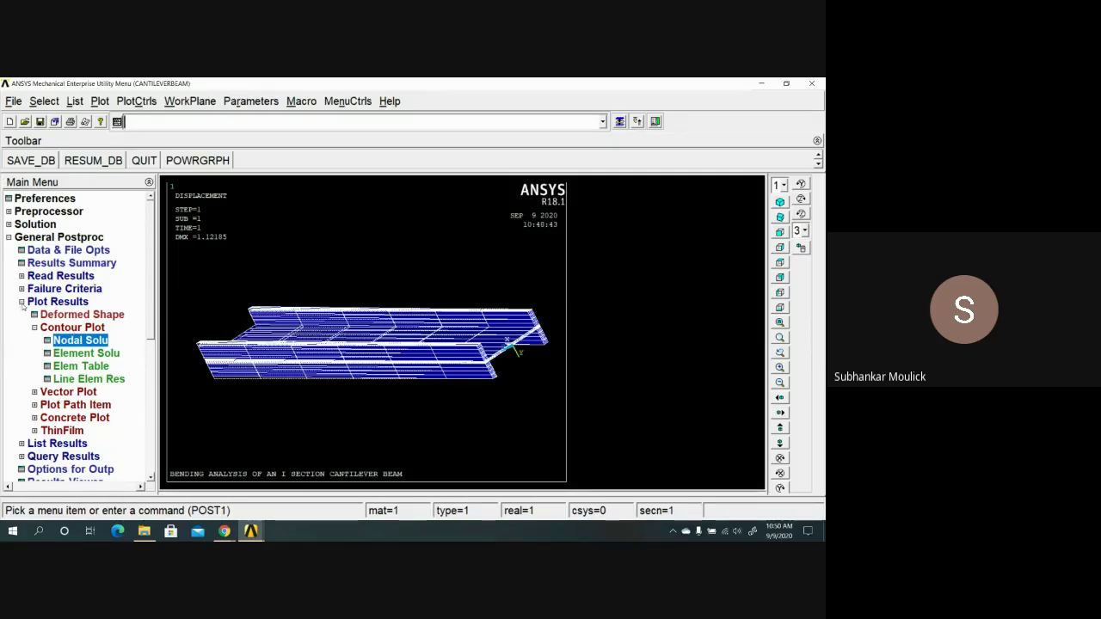
List the nodal DOF solution for the displacement vector sum and move the listing window clear of the beam plot.
{"action": "left_click", "coordinate": [35, 328]}
{"action": "left_click", "coordinate": [35, 329]}
{"action": "left_click", "coordinate": [22, 303]}
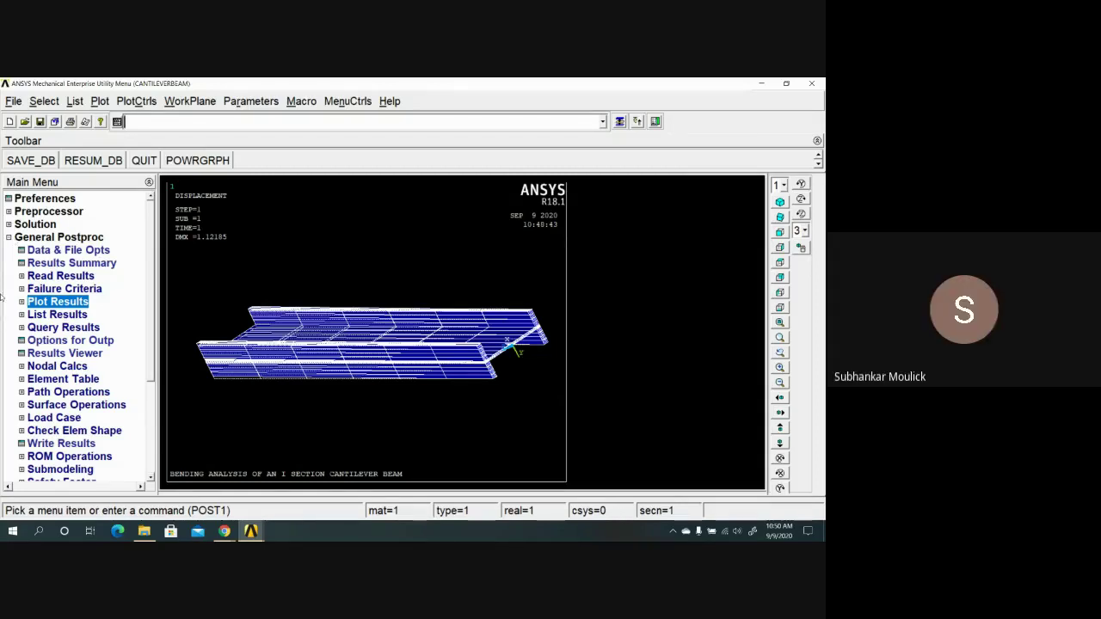
{"action": "left_click", "coordinate": [53, 315]}
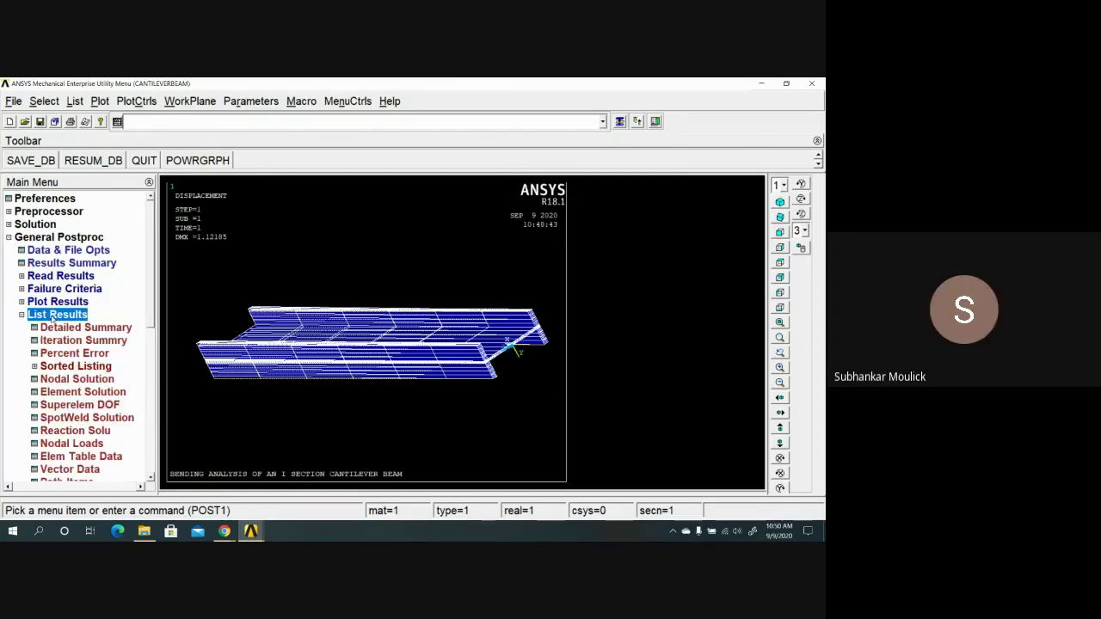
{"action": "left_click", "coordinate": [78, 381]}
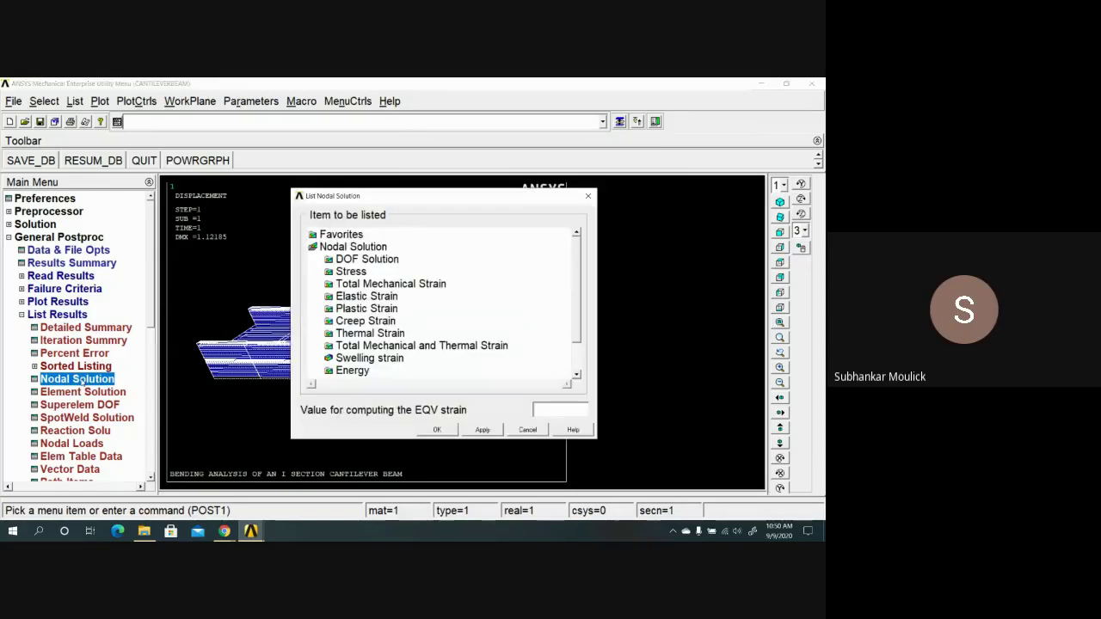
{"action": "double_click", "coordinate": [370, 248]}
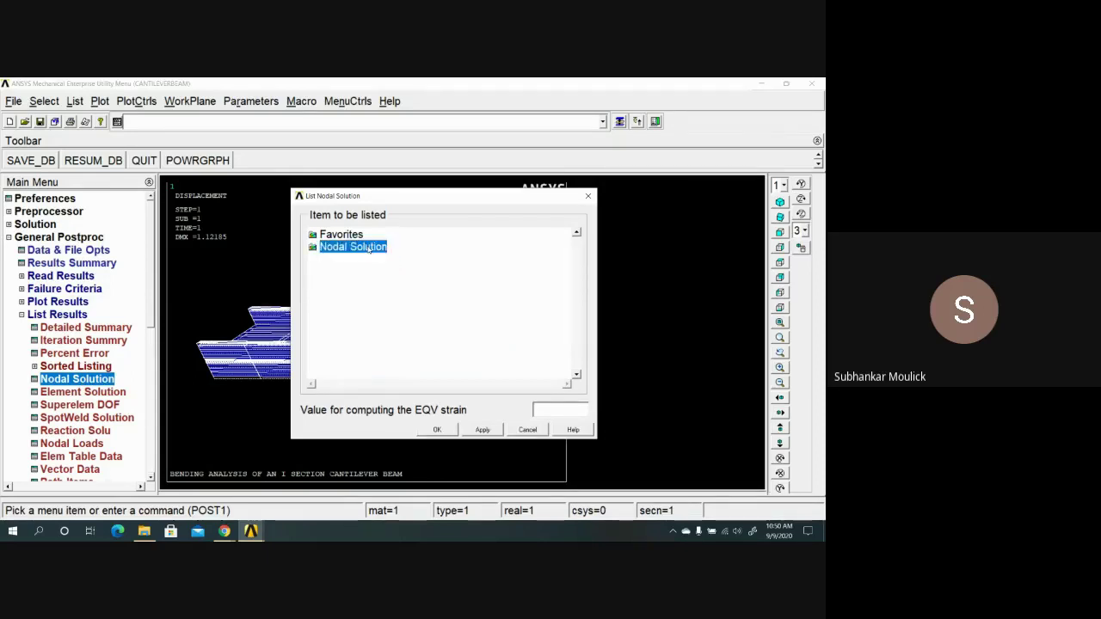
{"action": "double_click", "coordinate": [370, 248]}
{"action": "double_click", "coordinate": [368, 258]}
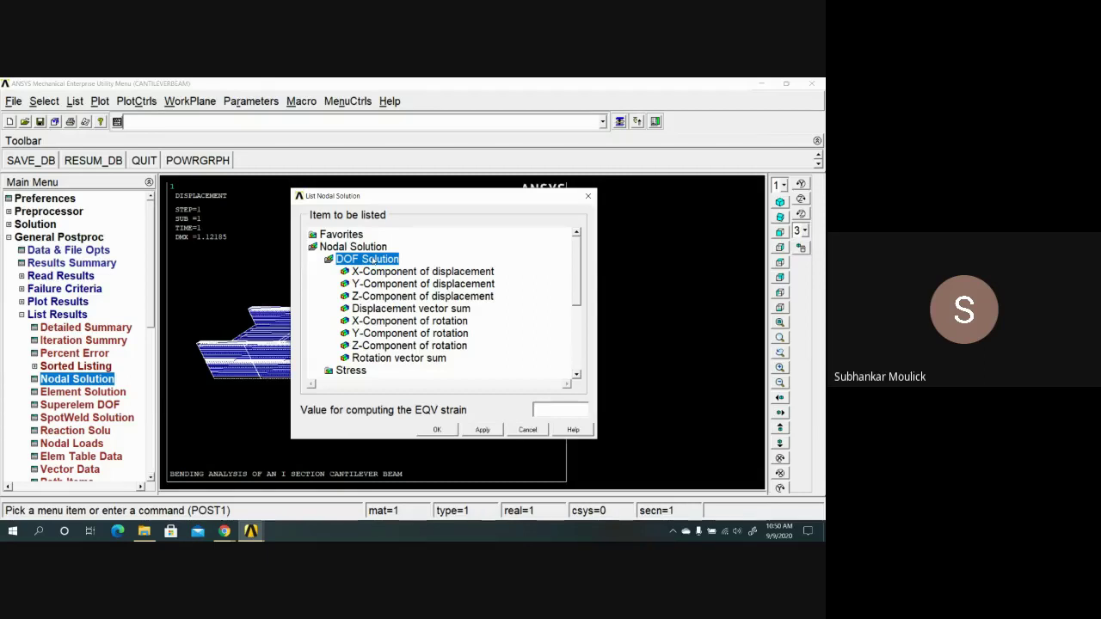
{"action": "left_click", "coordinate": [414, 311]}
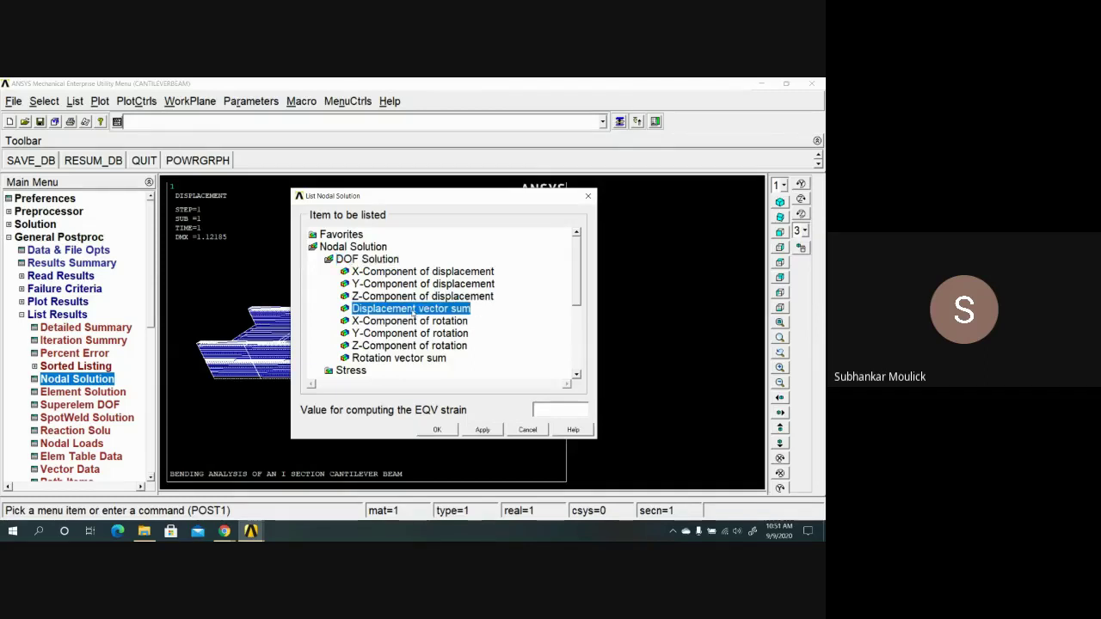
{"action": "left_click", "coordinate": [437, 430]}
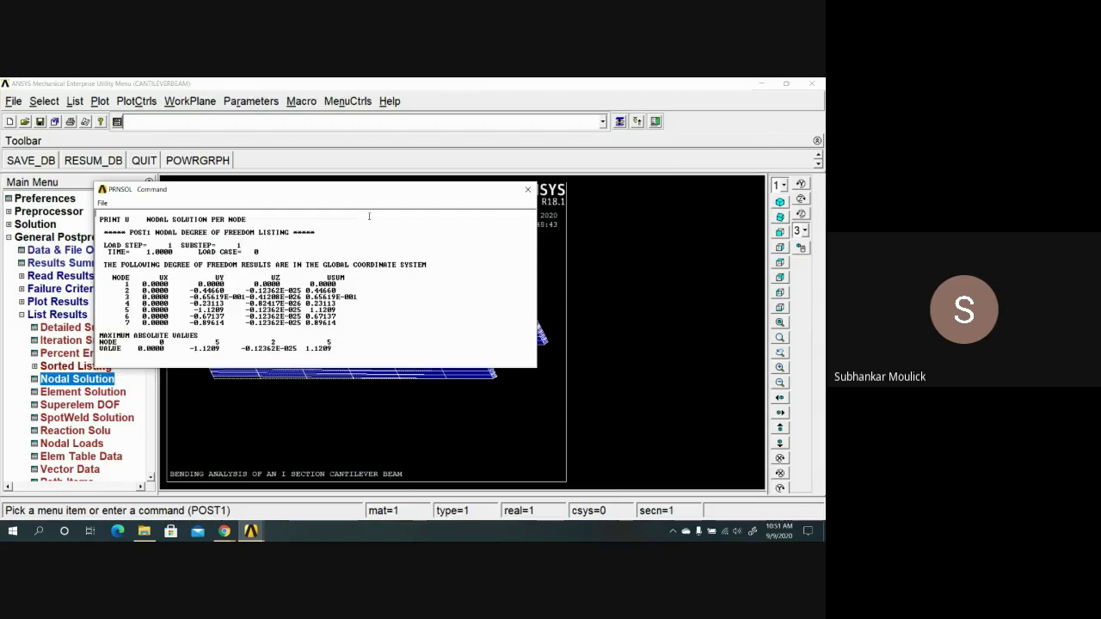
{"action": "left_click_drag", "start_coordinate": [373, 195], "coordinate": [577, 127]}
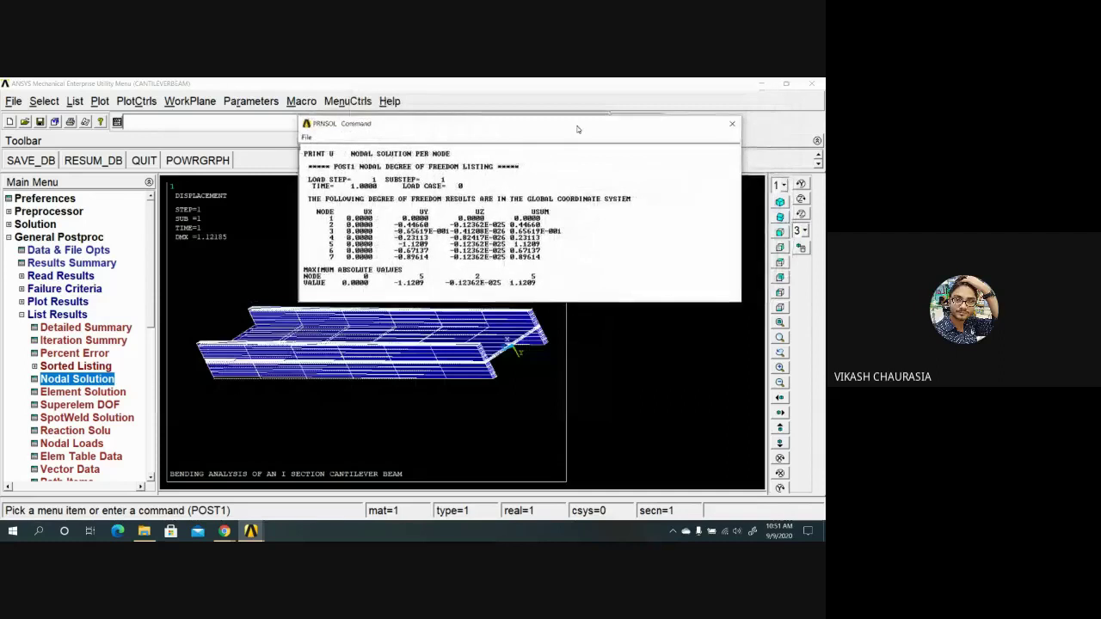
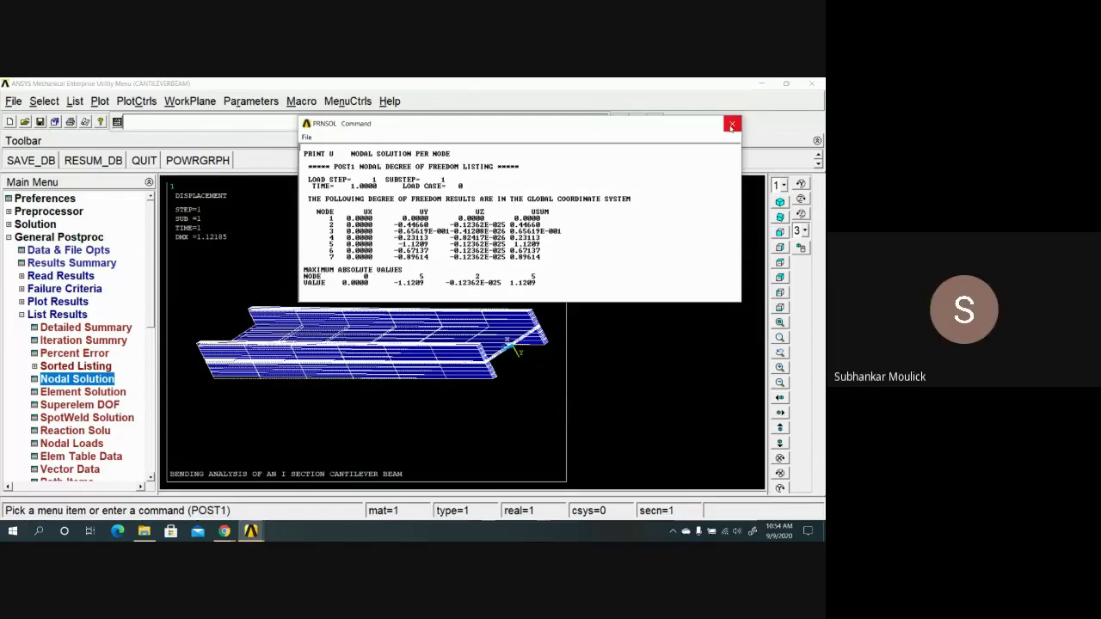
Close the nodal displacement listing and switch to the Google Meet call in Chrome.
{"action": "left_click", "coordinate": [731, 125]}
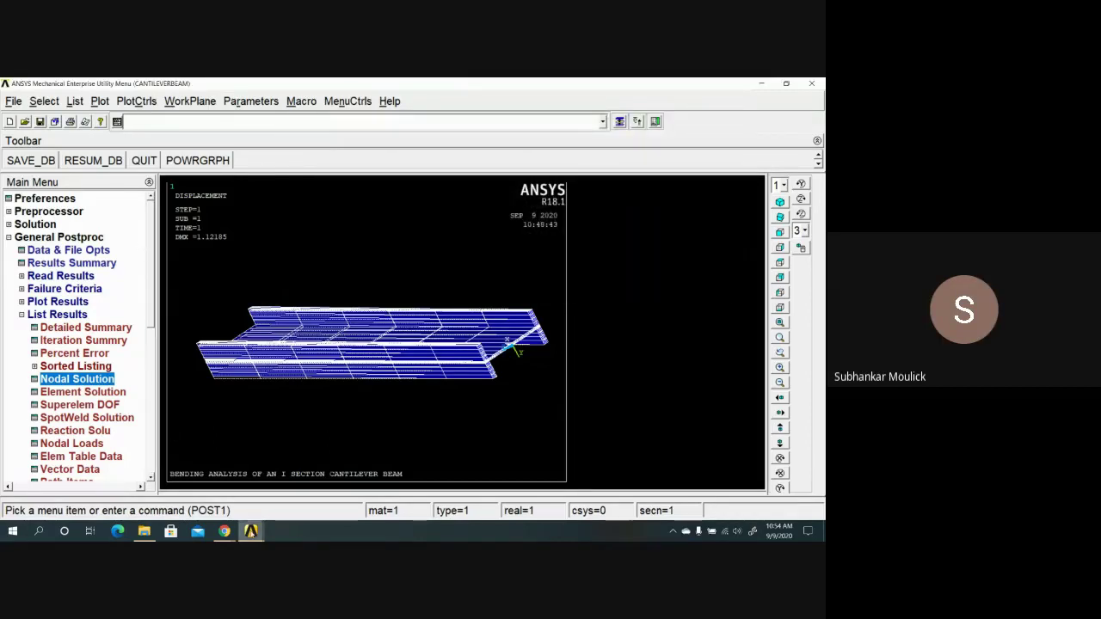
{"action": "mouse_move", "coordinate": [225, 533]}
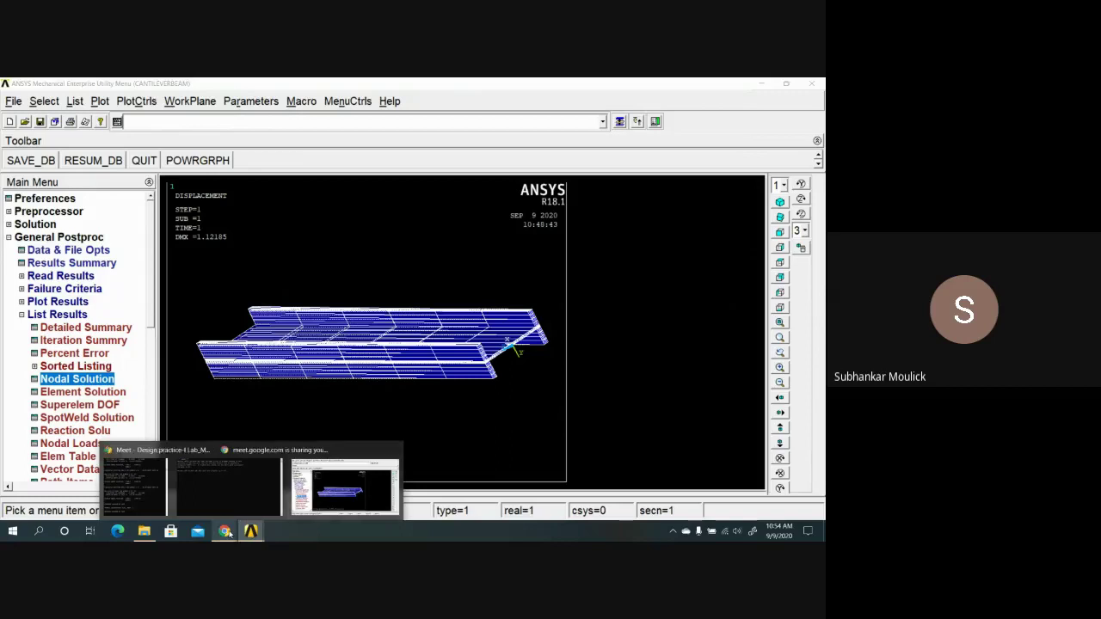
{"action": "left_click", "coordinate": [177, 498]}
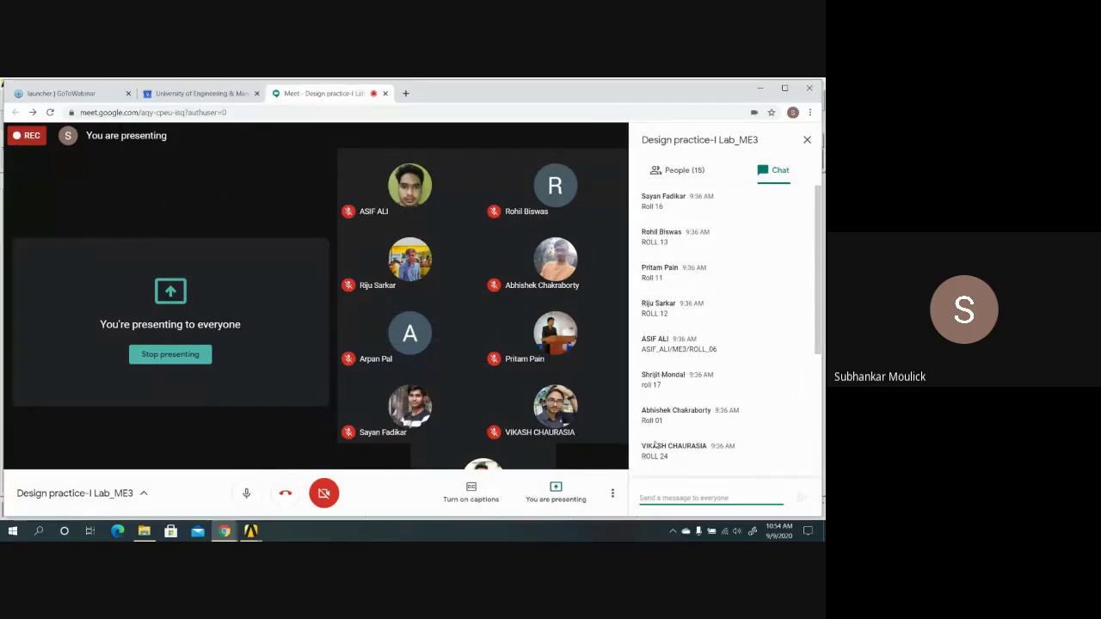
Look through the attendance messages in the meeting chat and open the call's additional options.
{"action": "scroll", "coordinate": [655, 445], "scroll_direction": "down", "scroll_amount": 1}
{"action": "scroll", "coordinate": [657, 366], "scroll_direction": "down", "scroll_amount": 2}
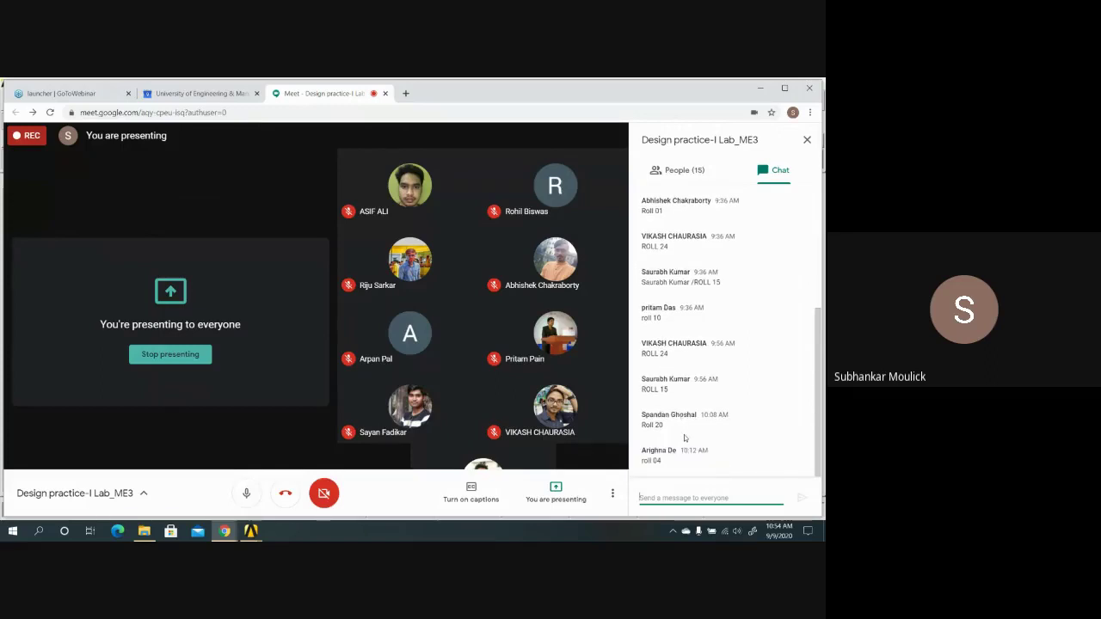
{"action": "scroll", "coordinate": [685, 439], "scroll_direction": "up", "scroll_amount": 3}
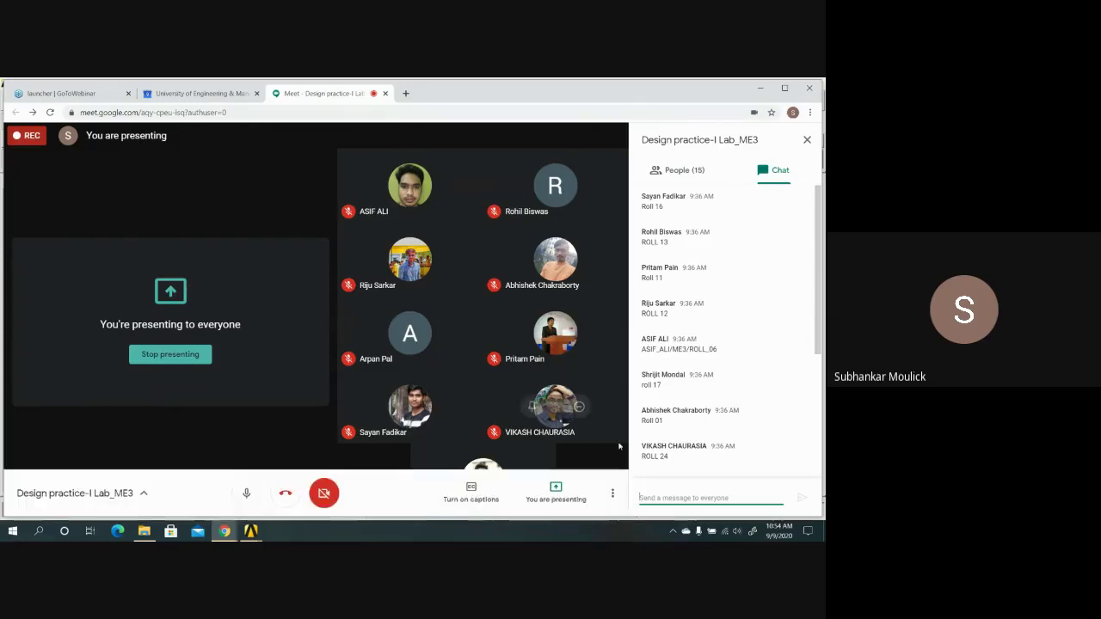
{"action": "left_click", "coordinate": [613, 494]}
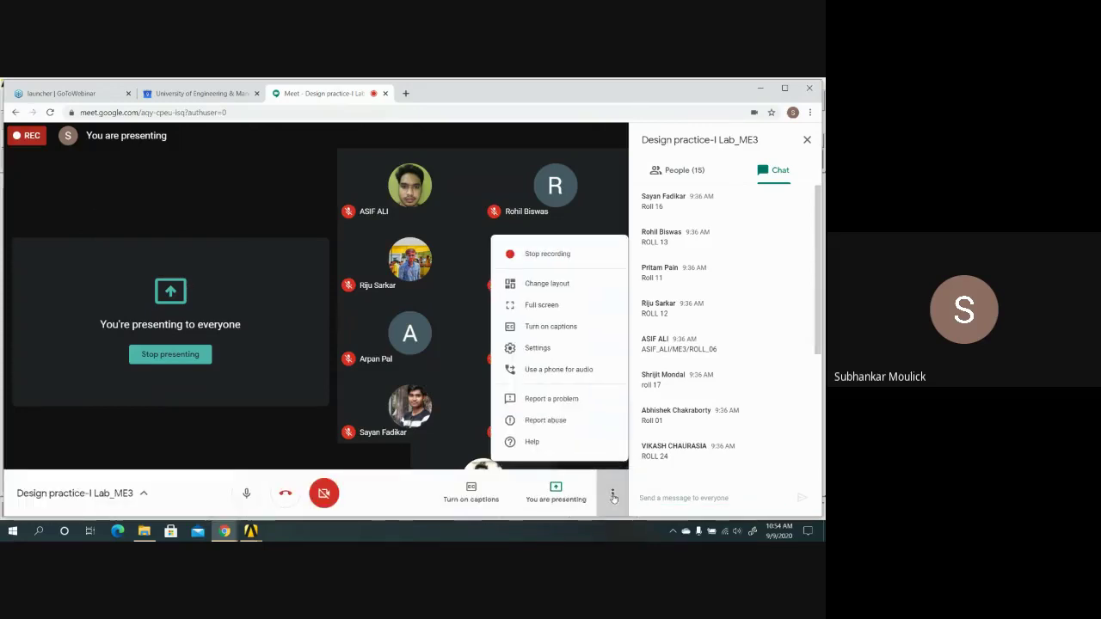